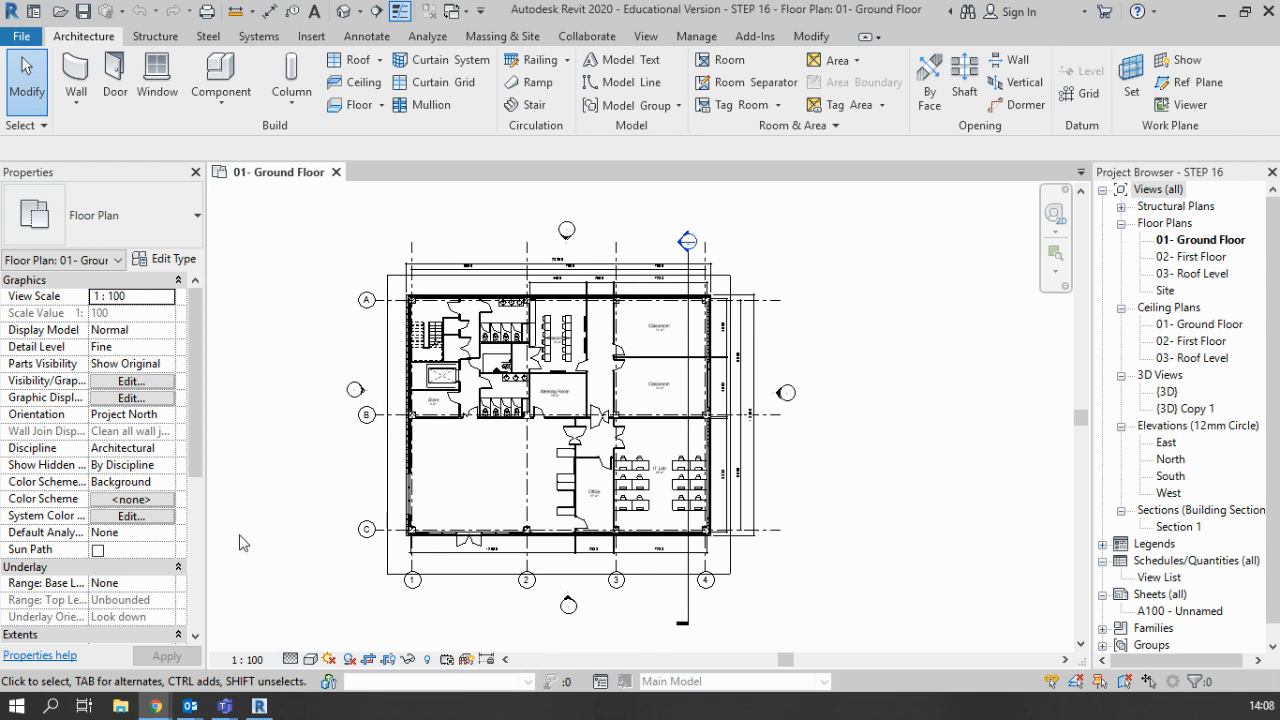
# Step: Create a new building component schedule for the Doors category, keeping the name Door Schedule and the New Construction phase
pyautogui.click(648, 37)
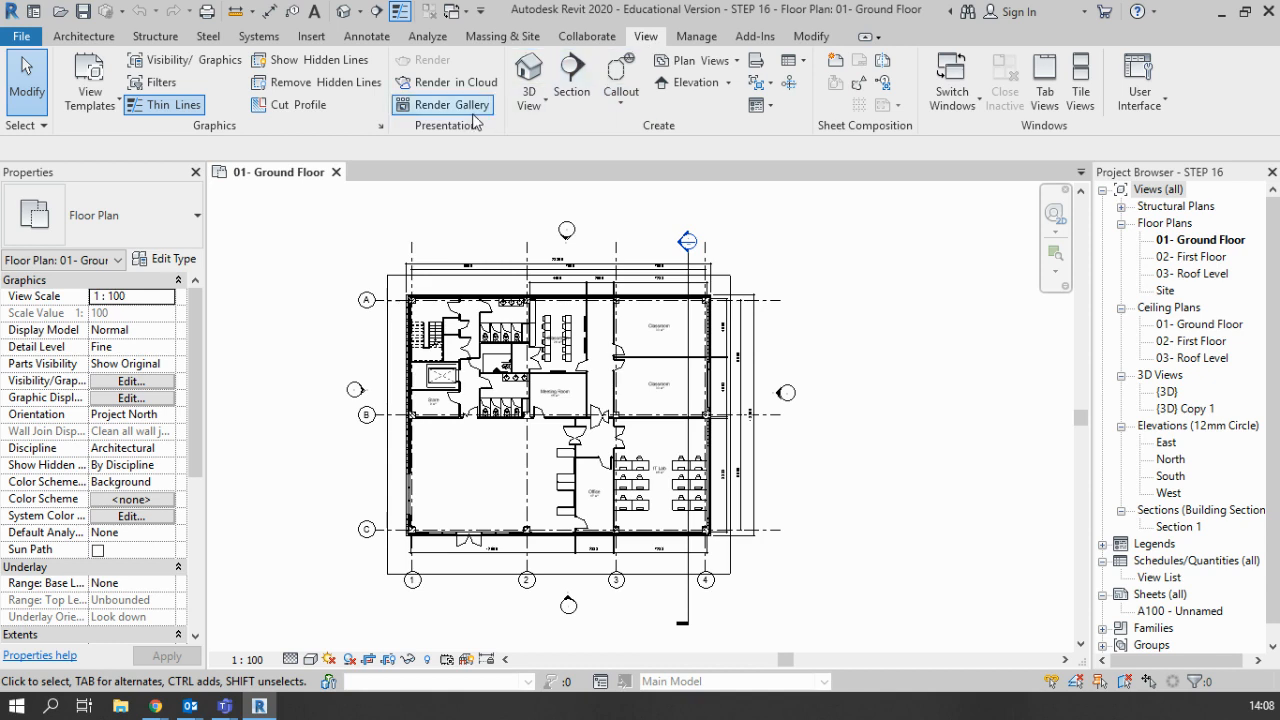
pyautogui.click(800, 64)
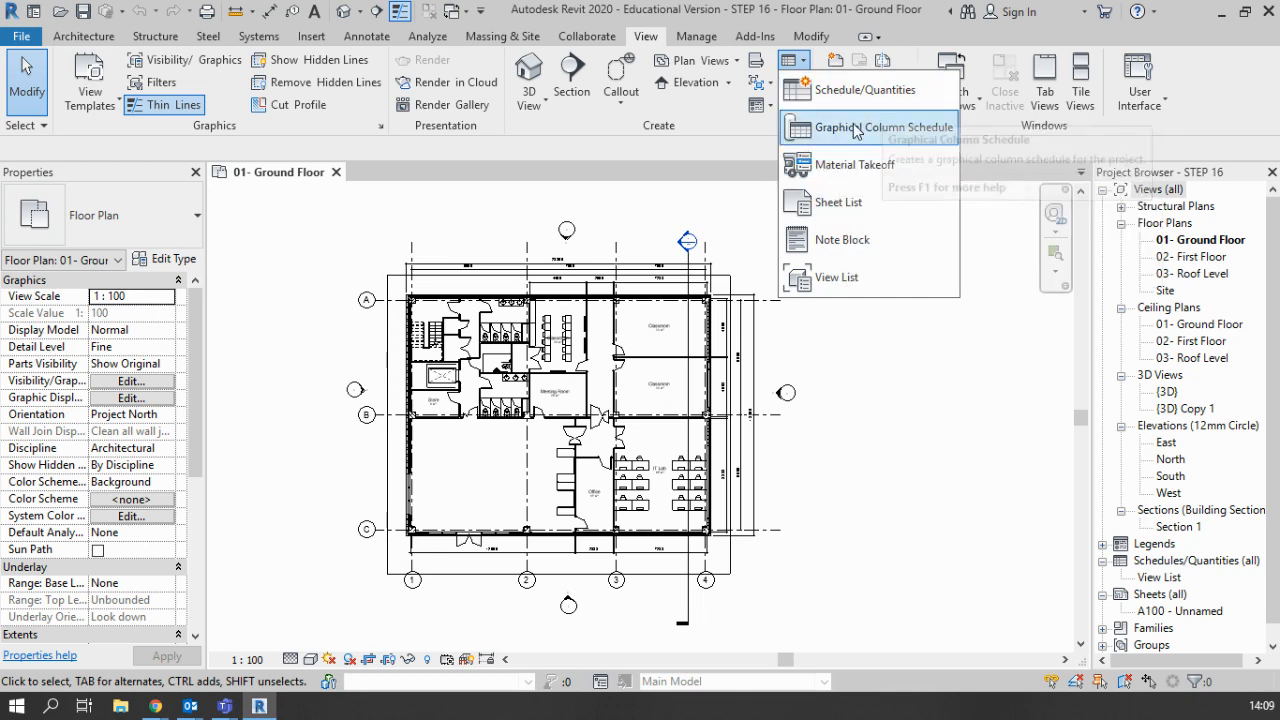
pyautogui.click(837, 93)
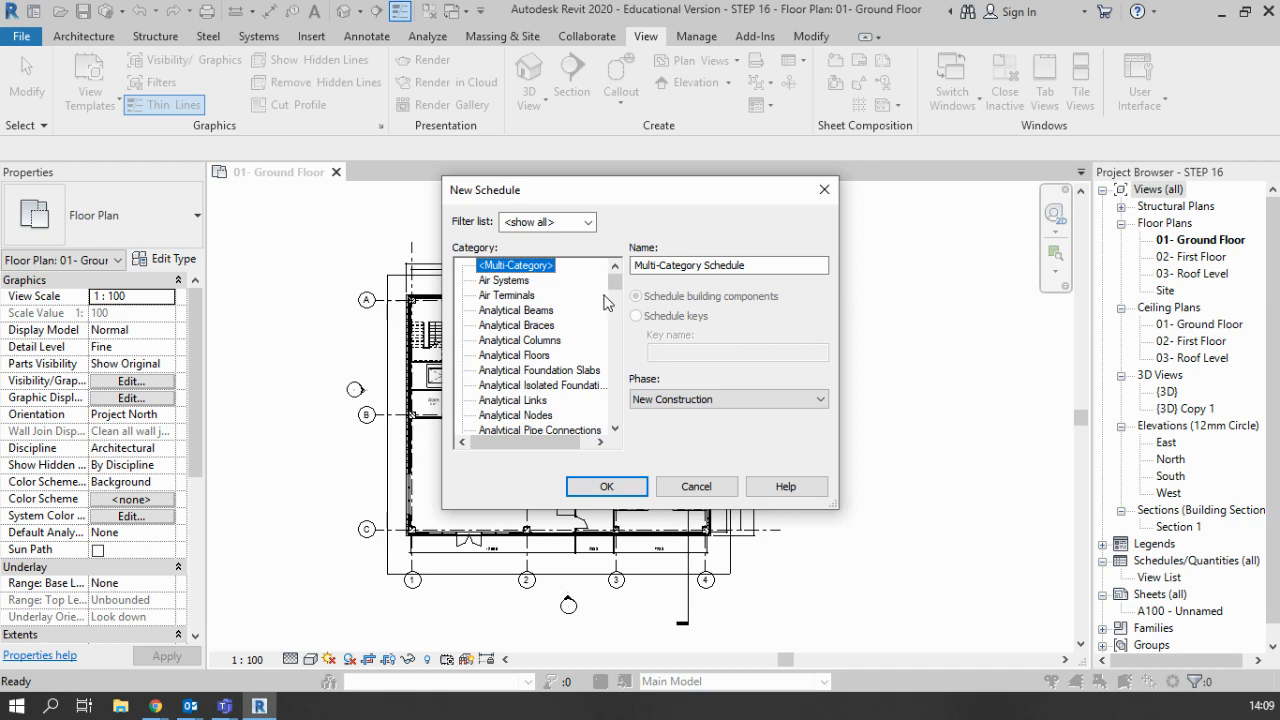
pyautogui.moveTo(614, 288); pyautogui.dragTo(623, 326)
pyautogui.scroll(-4, 520, 378)
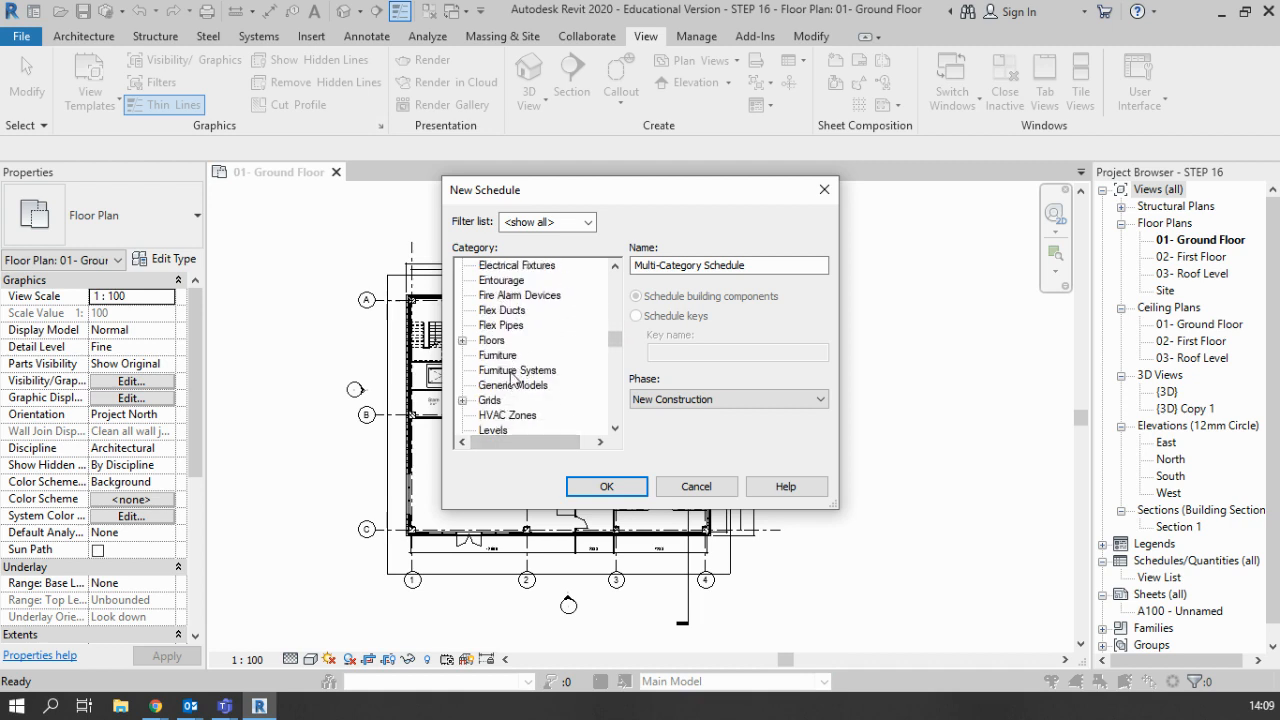
pyautogui.scroll(-2, 515, 375)
pyautogui.scroll(-5, 528, 401)
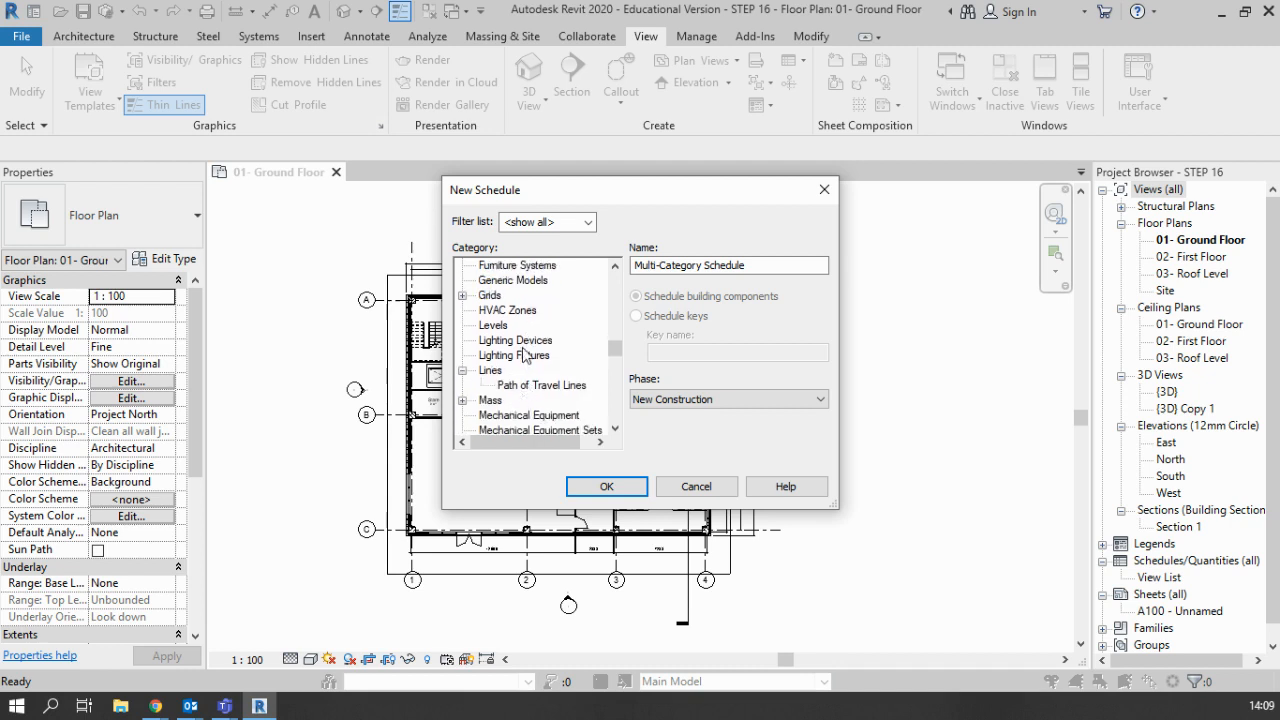
pyautogui.moveTo(614, 358)
pyautogui.mouseDown()
pyautogui.moveTo(614, 393)
pyautogui.moveTo(613, 350)
pyautogui.mouseUp()
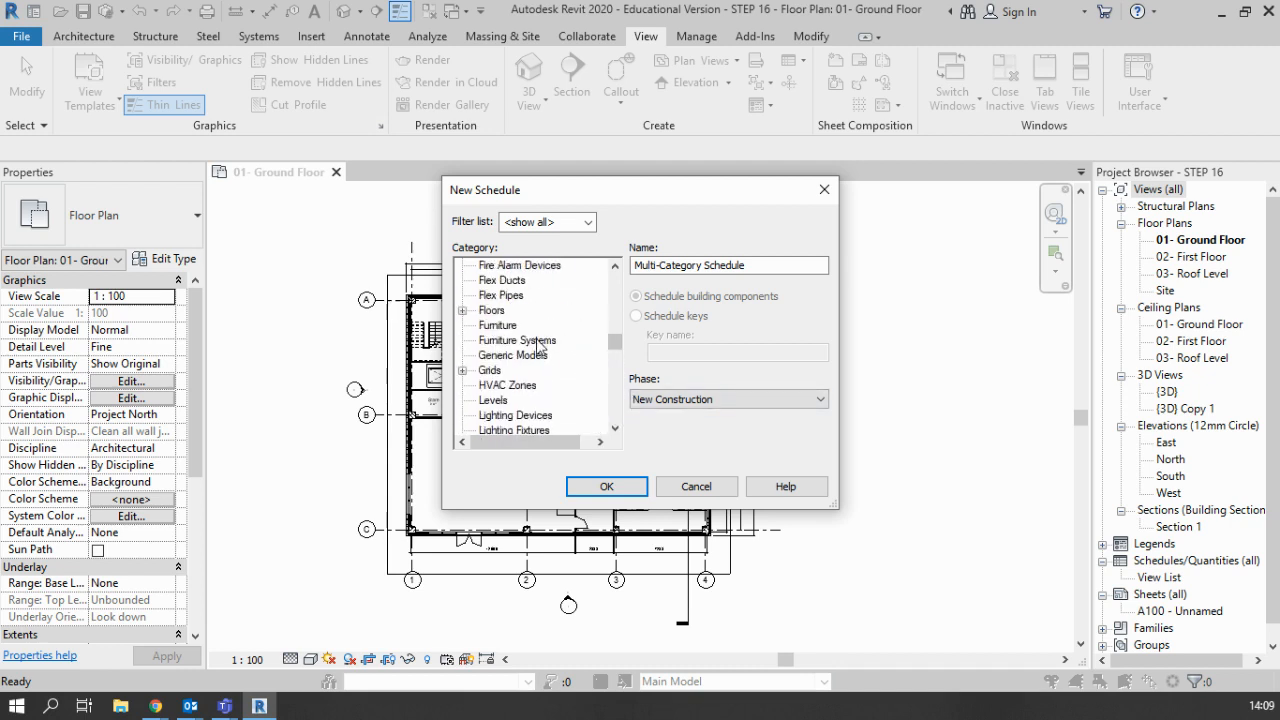
pyautogui.scroll(3, 511, 330)
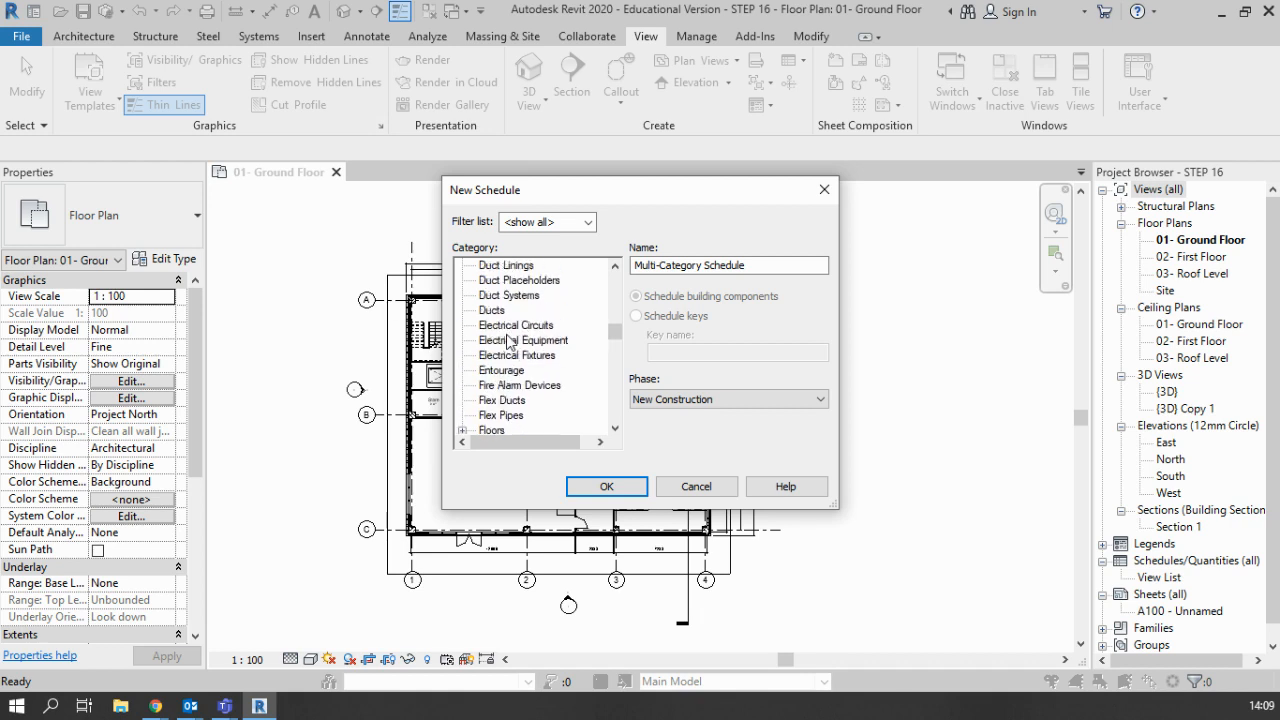
pyautogui.scroll(3, 503, 335)
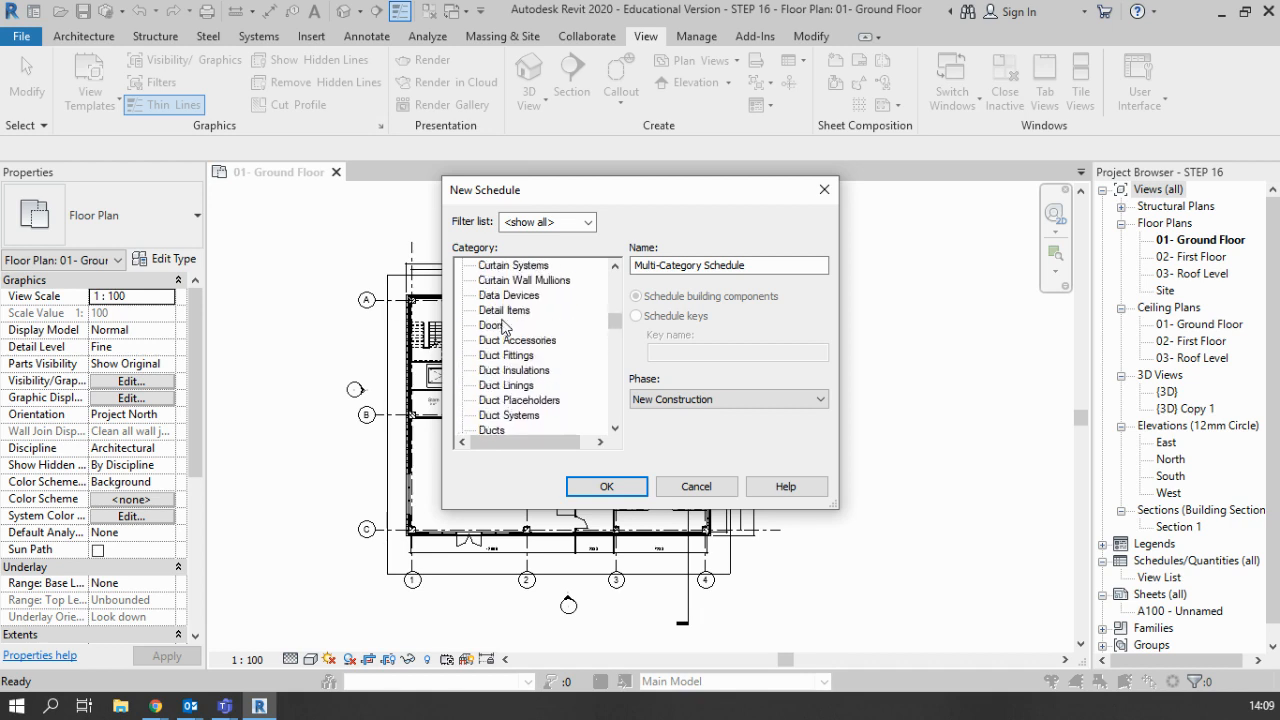
pyautogui.click(504, 342)
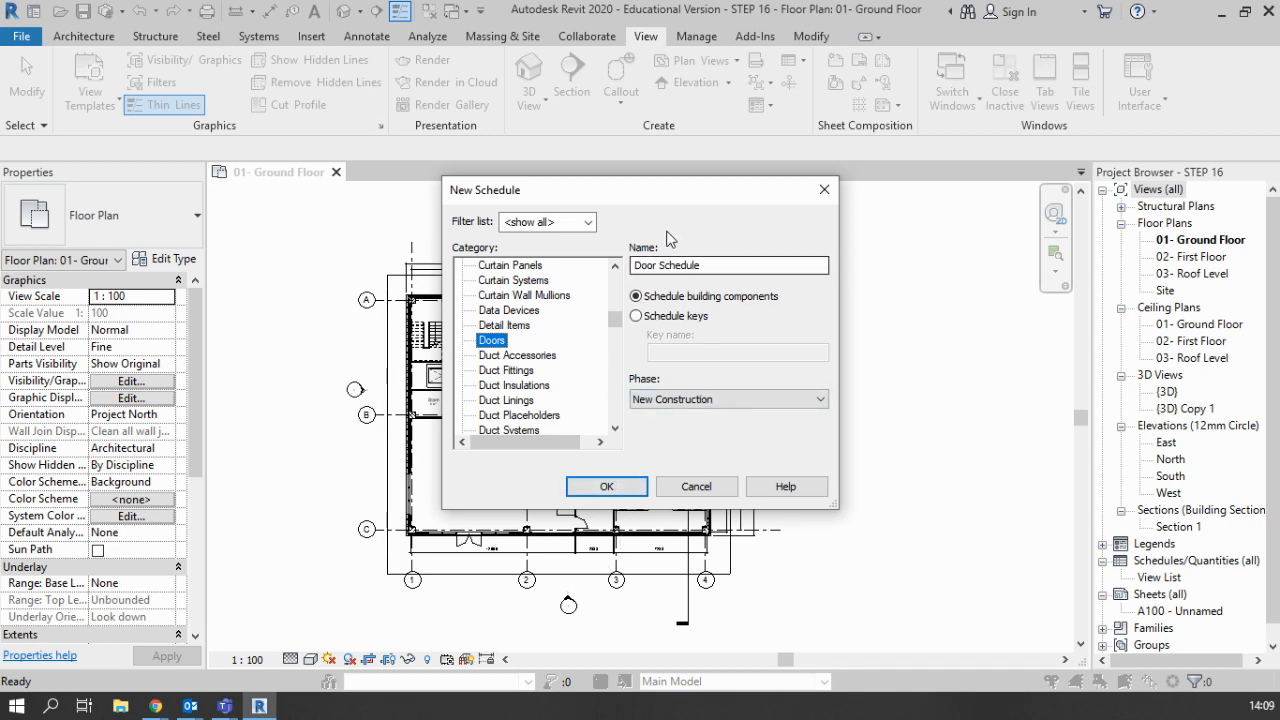
pyautogui.click(640, 482)
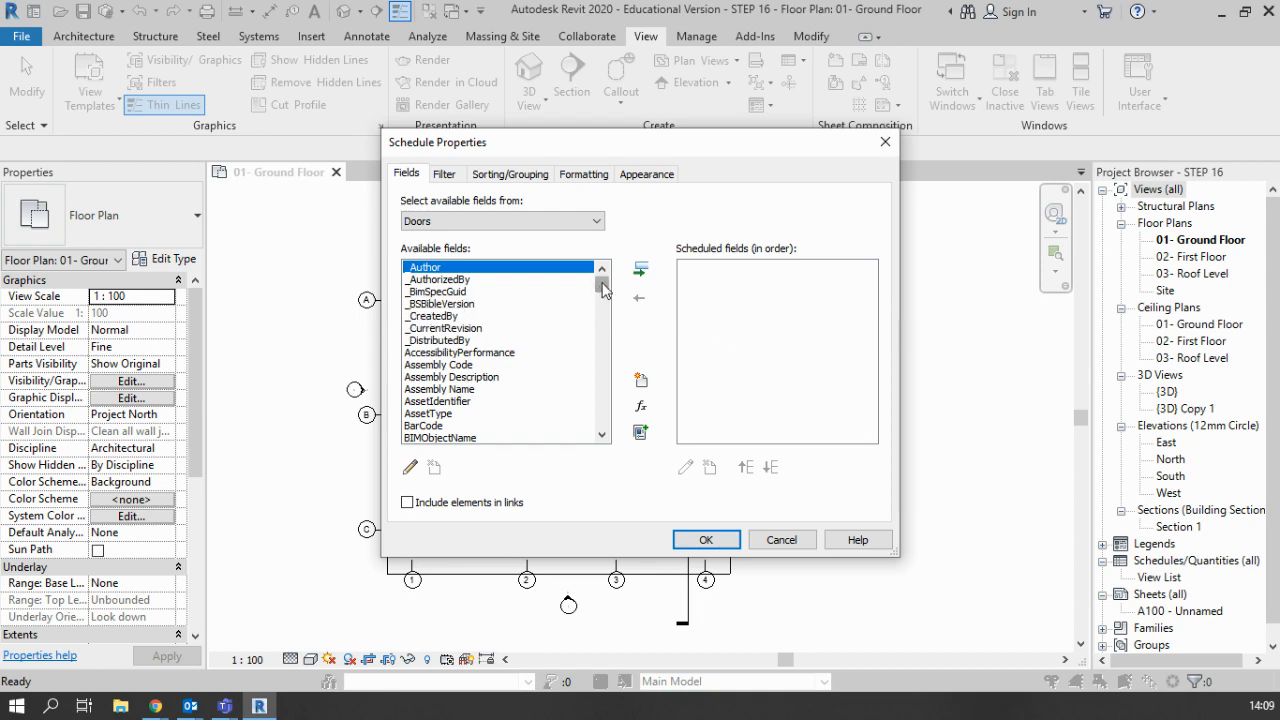
# Step: Add the Fire Rating field from the Doors fields to the schedule
pyautogui.moveTo(601, 285); pyautogui.dragTo(600, 346)
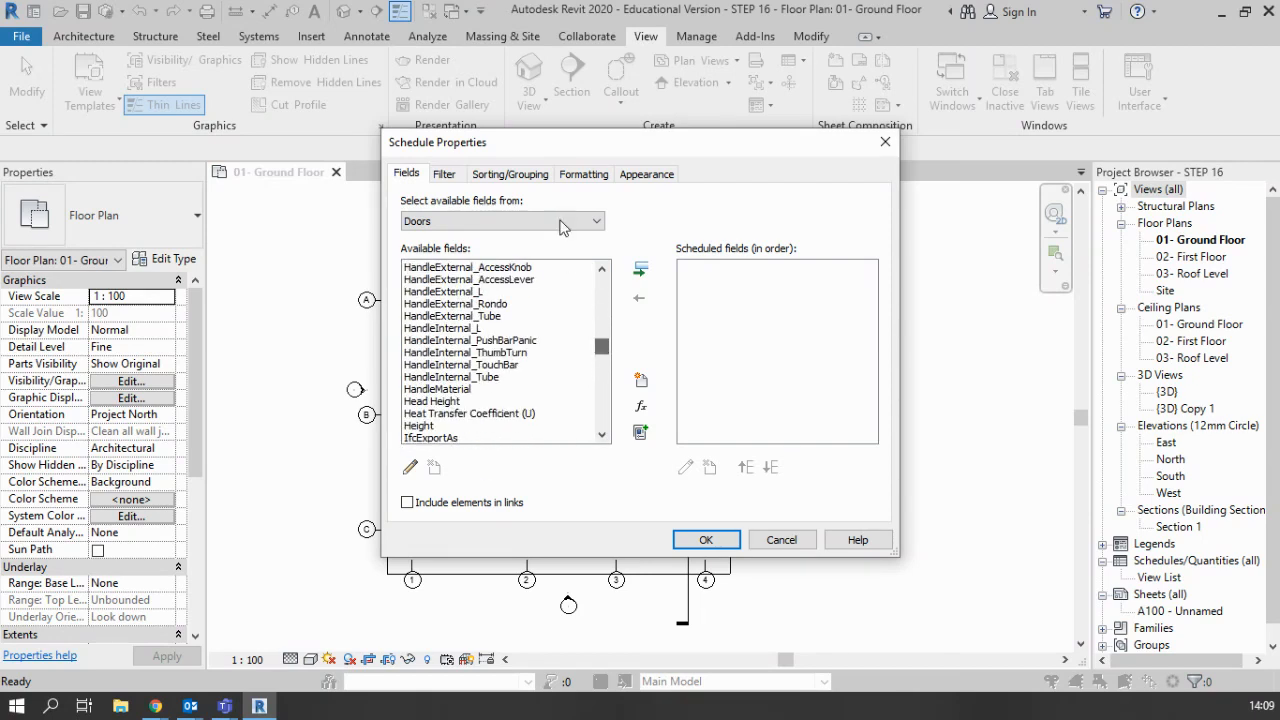
pyautogui.click(560, 224)
pyautogui.click(540, 230)
pyautogui.moveTo(603, 352); pyautogui.dragTo(597, 419)
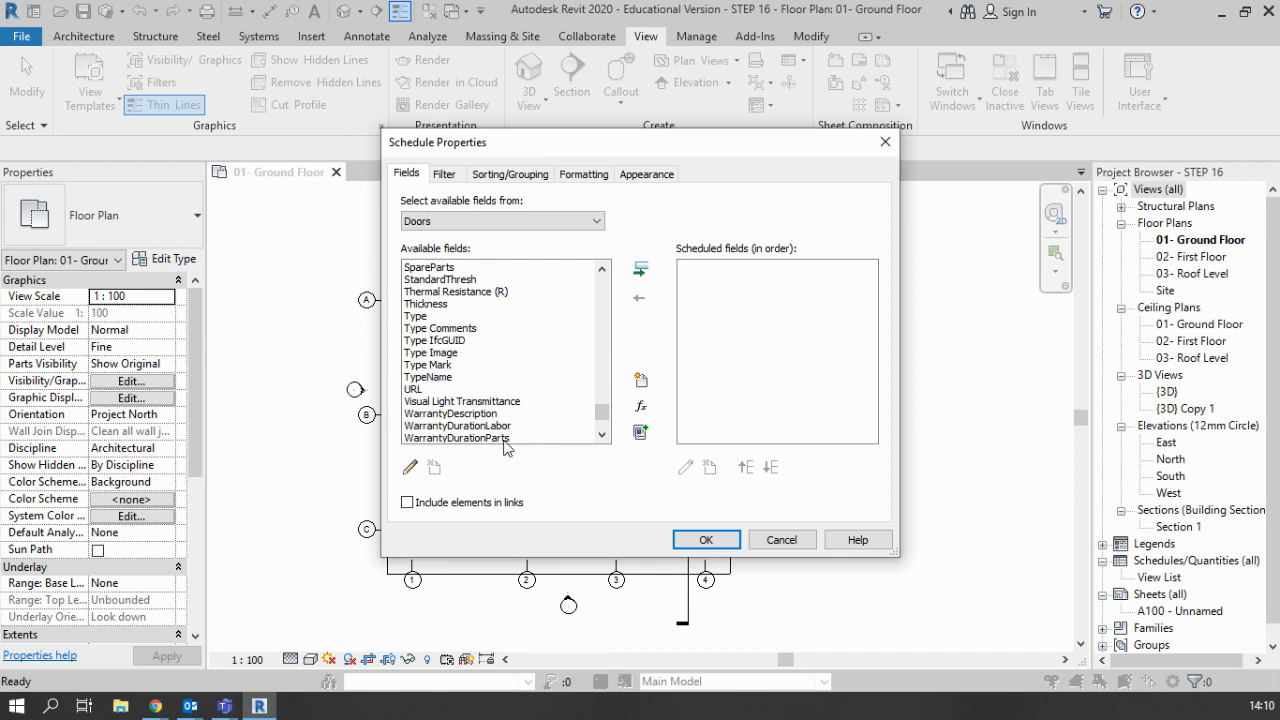
pyautogui.moveTo(601, 414); pyautogui.dragTo(604, 334)
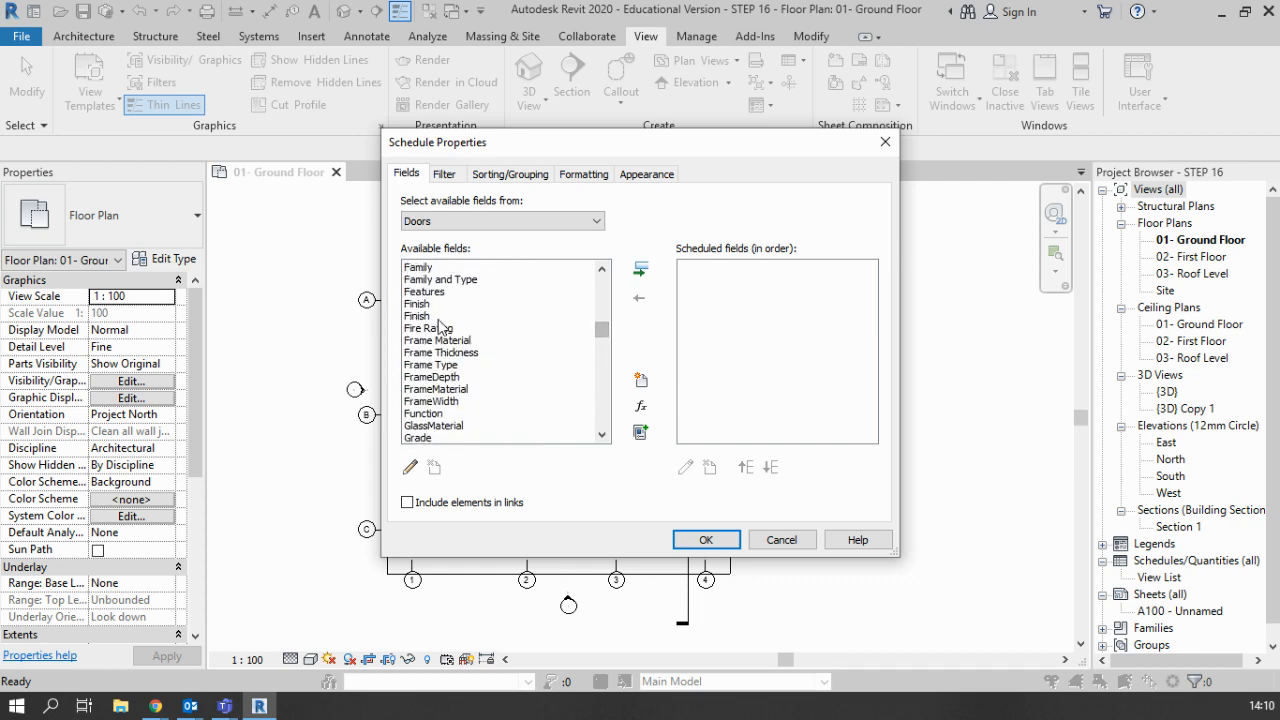
pyautogui.click(452, 330)
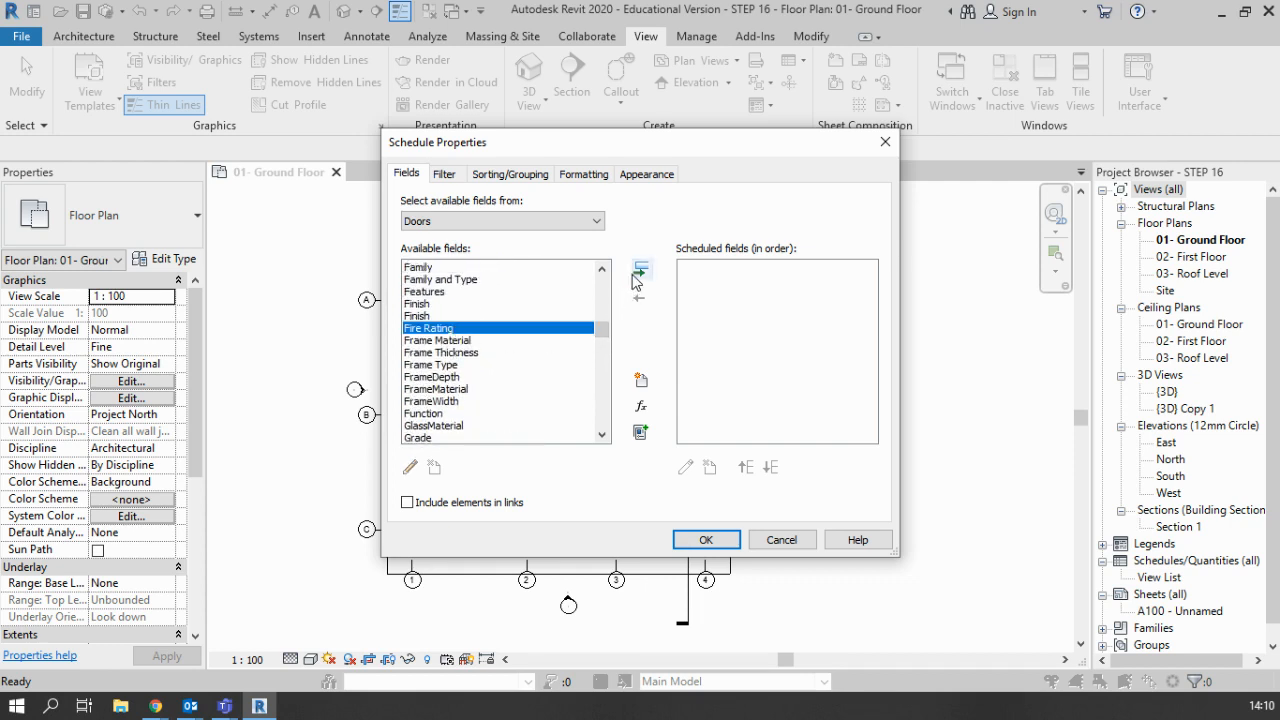
pyautogui.click(640, 272)
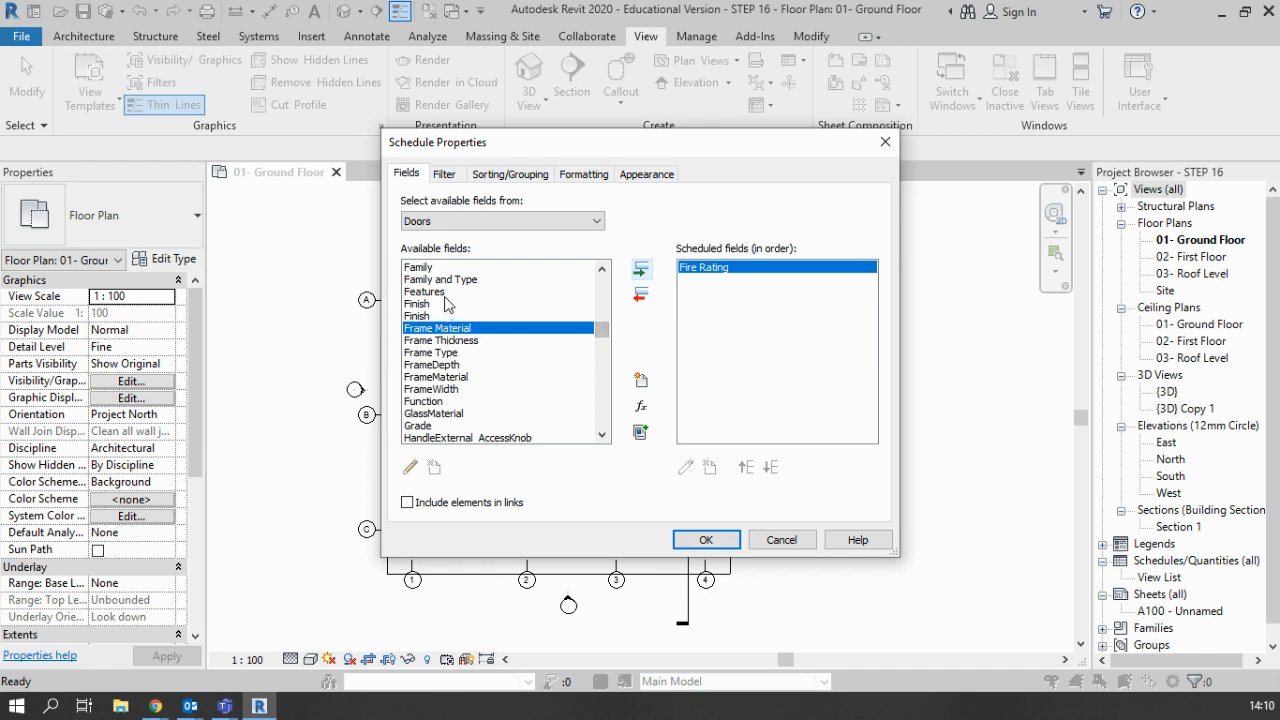
# Step: Find the Height field among the available door fields and add it to the schedule
pyautogui.scroll(2, 447, 318)
pyautogui.scroll(5, 447, 318)
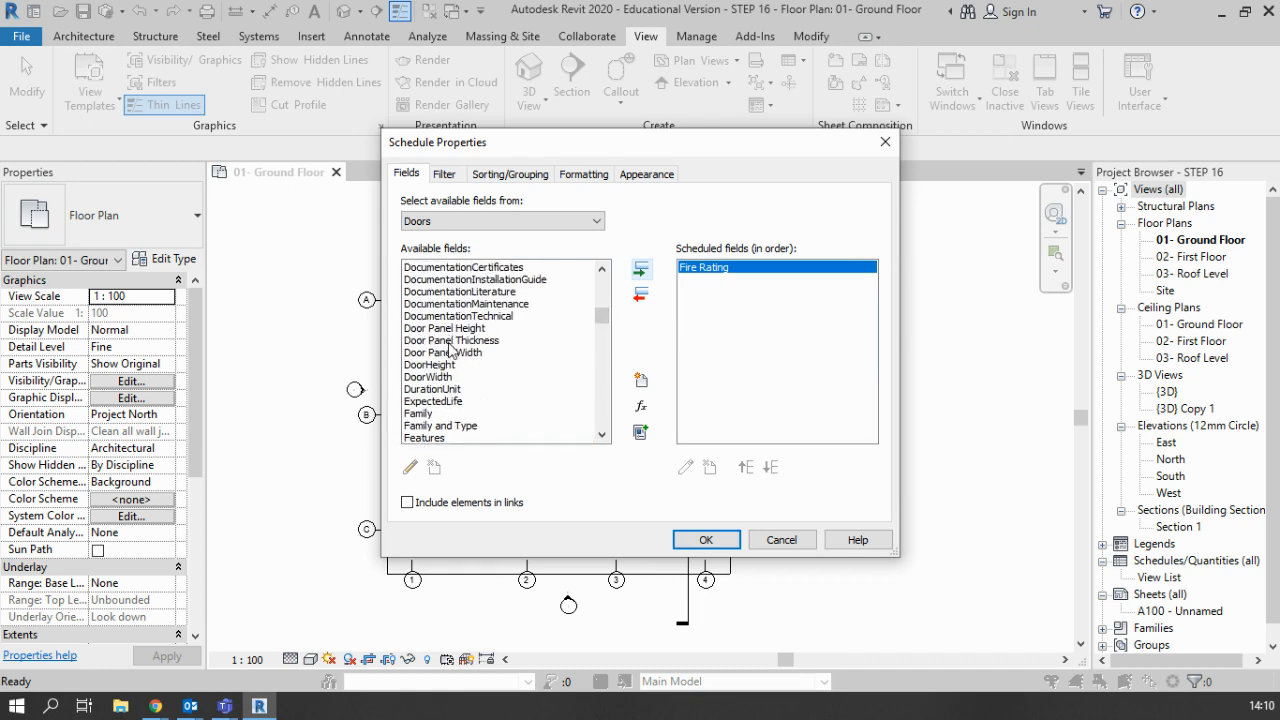
pyautogui.scroll(1, 455, 355)
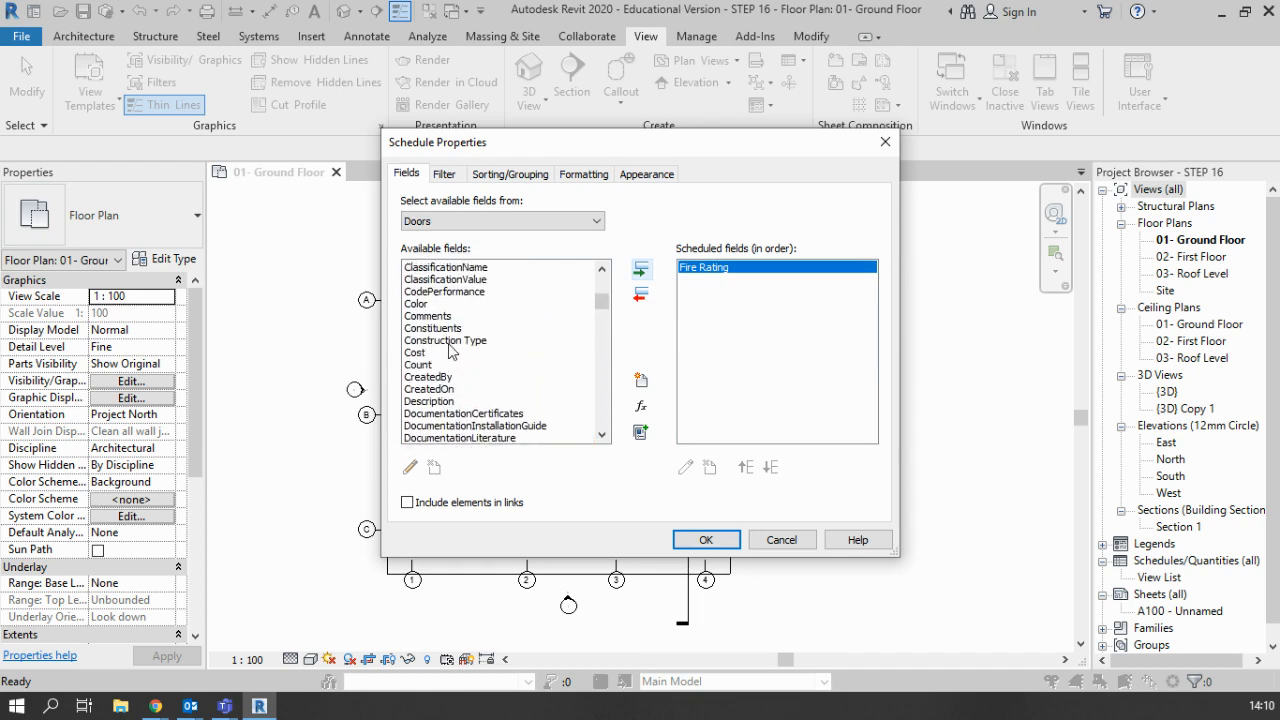
pyautogui.scroll(6, 450, 348)
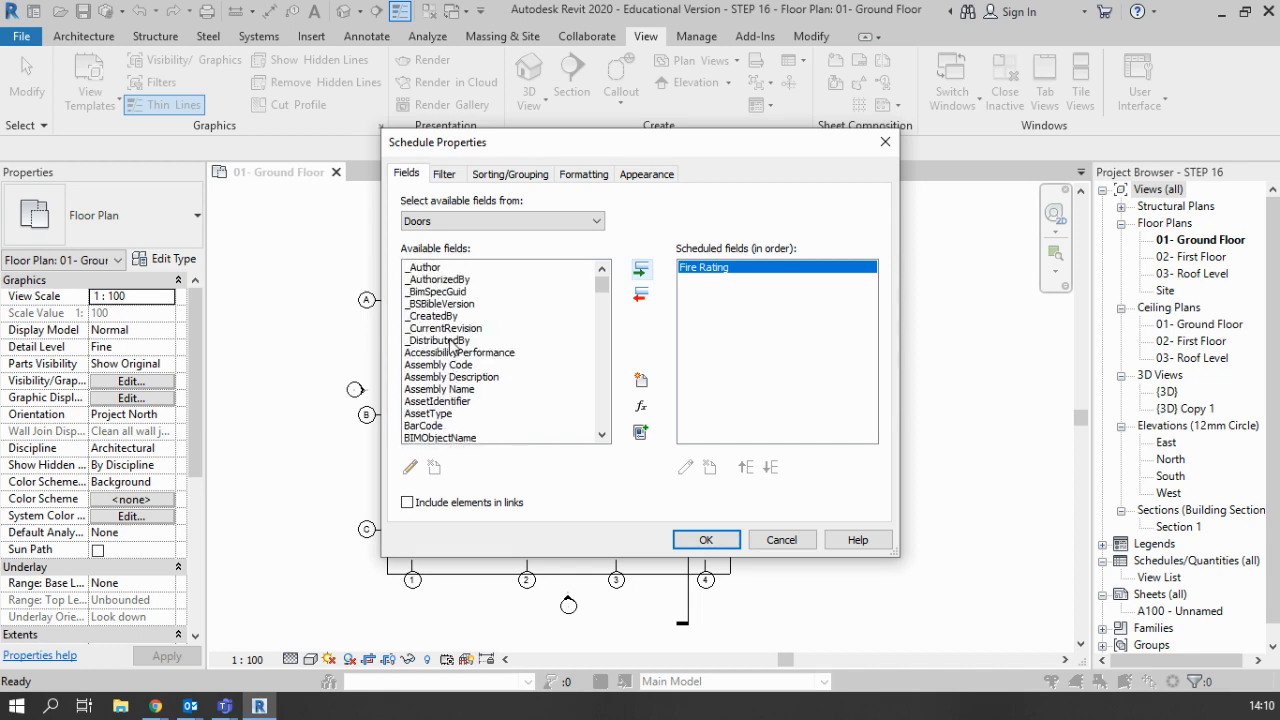
pyautogui.scroll(-7, 452, 350)
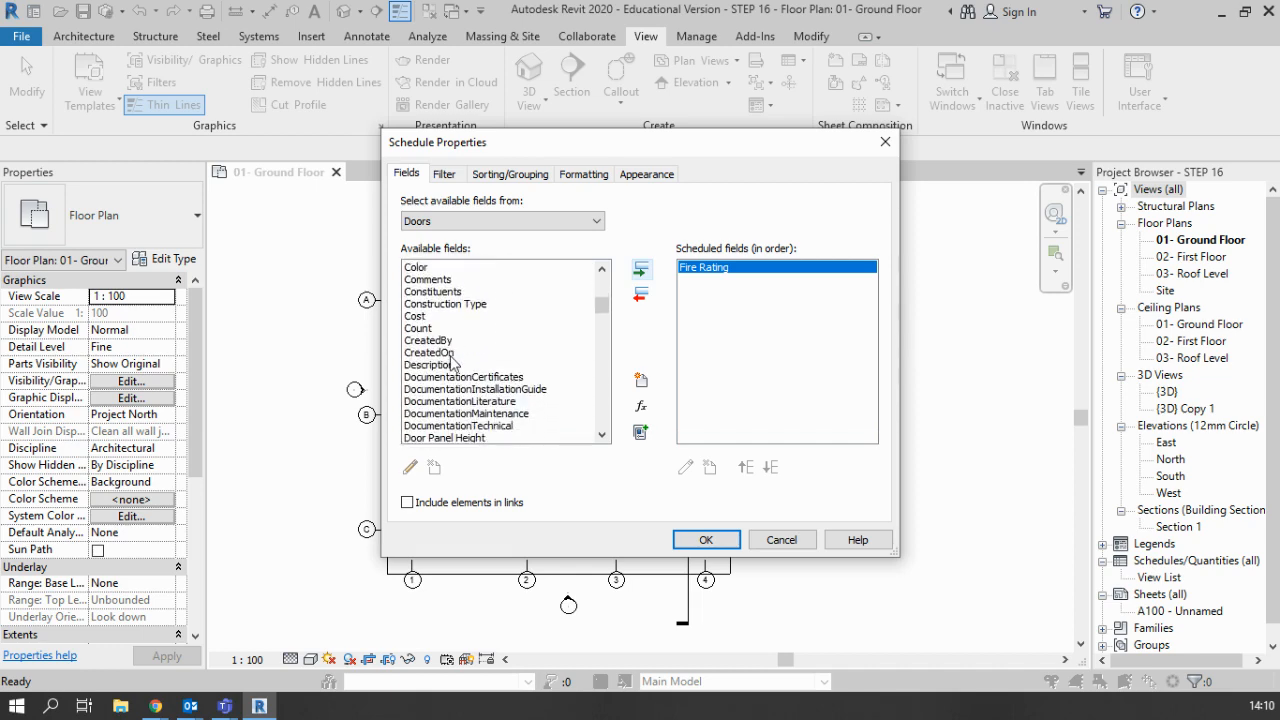
pyautogui.scroll(-4, 452, 358)
pyautogui.click(455, 427)
pyautogui.scroll(-1, 455, 427)
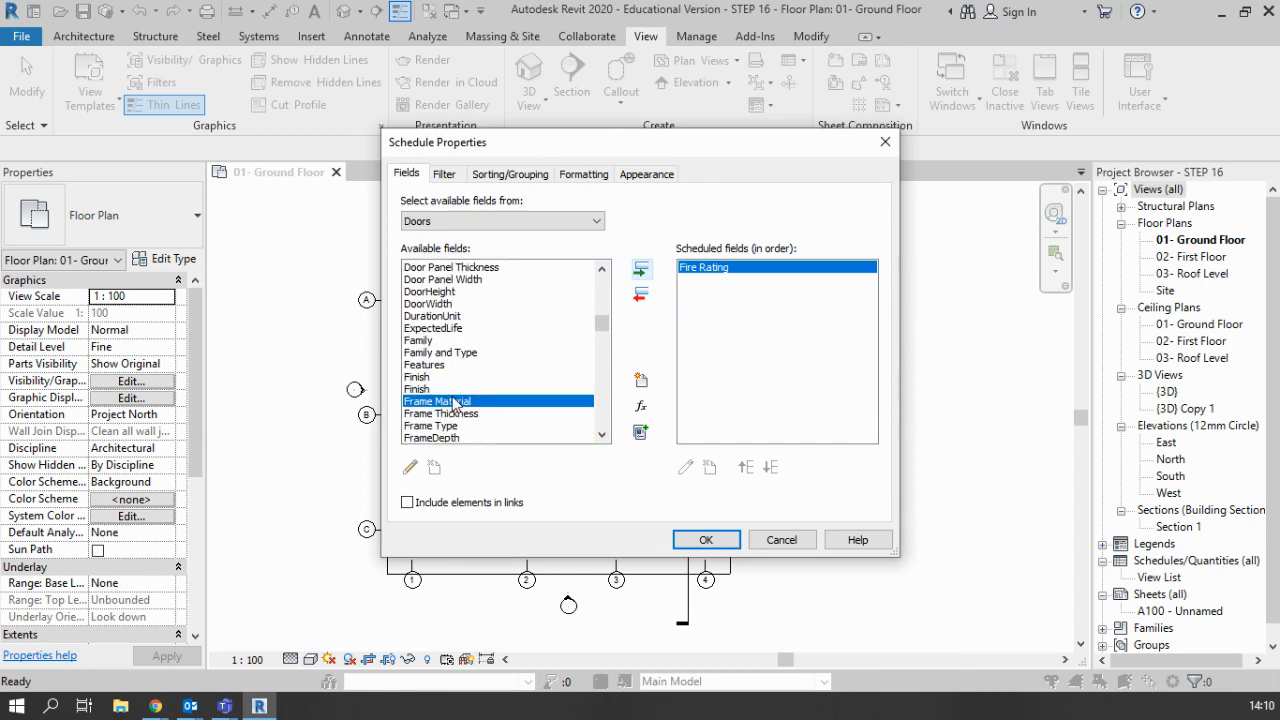
pyautogui.scroll(-3, 458, 395)
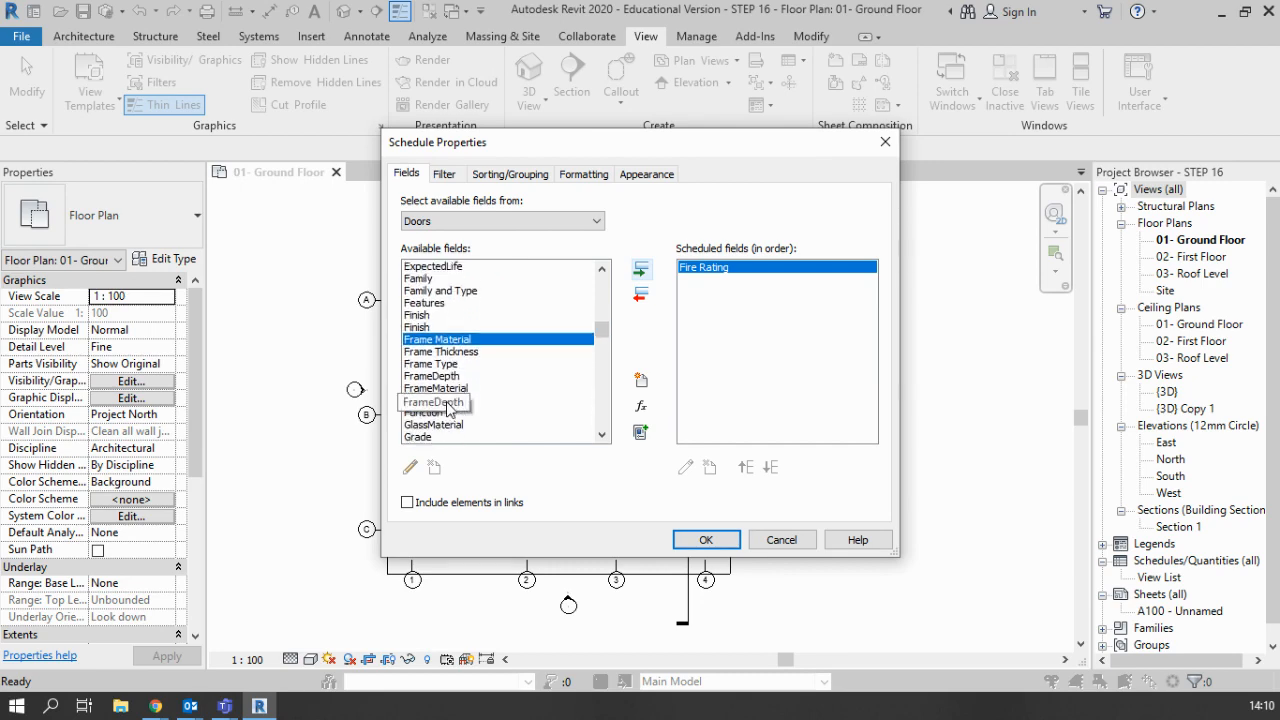
pyautogui.scroll(-9, 470, 425)
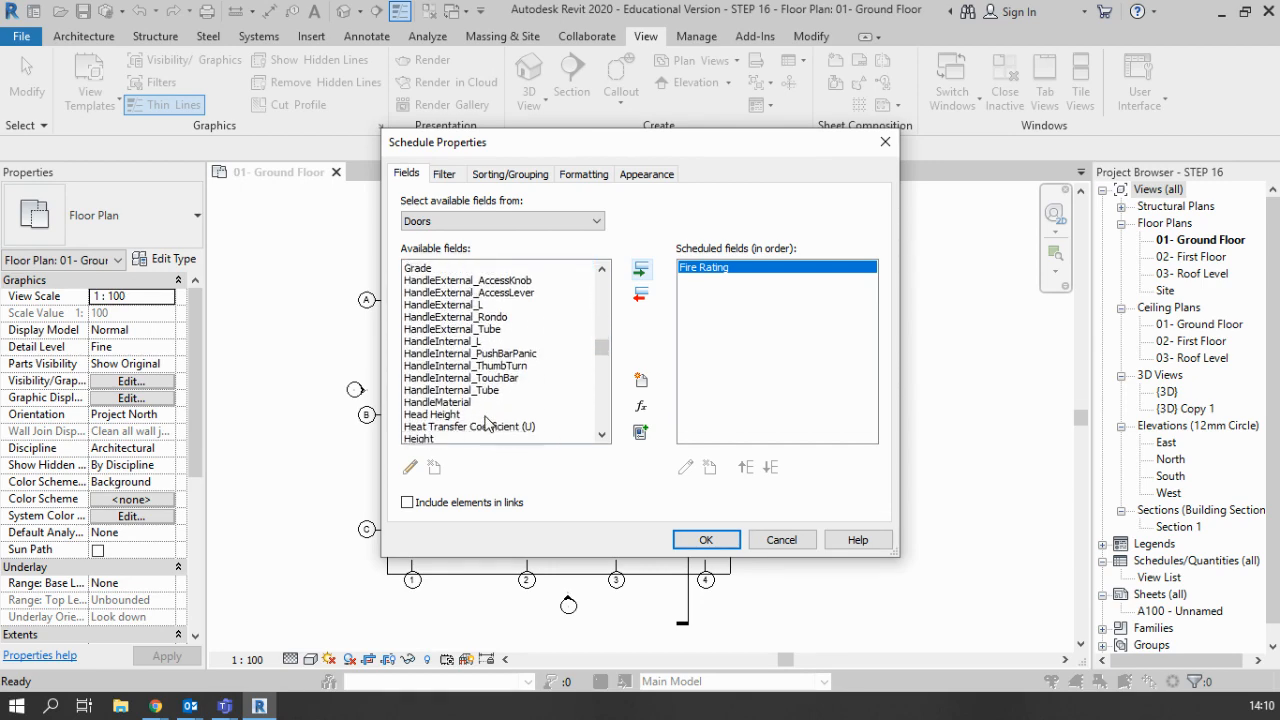
pyautogui.click(437, 328)
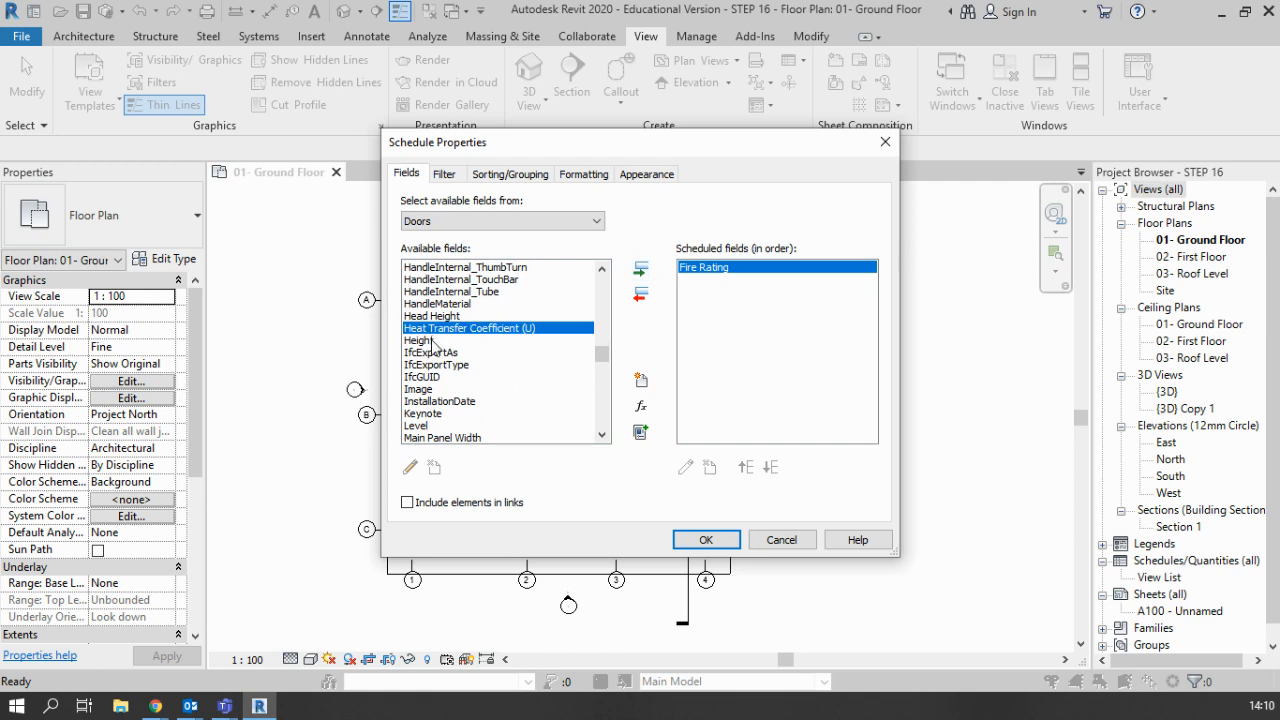
pyautogui.click(437, 341)
pyautogui.click(640, 269)
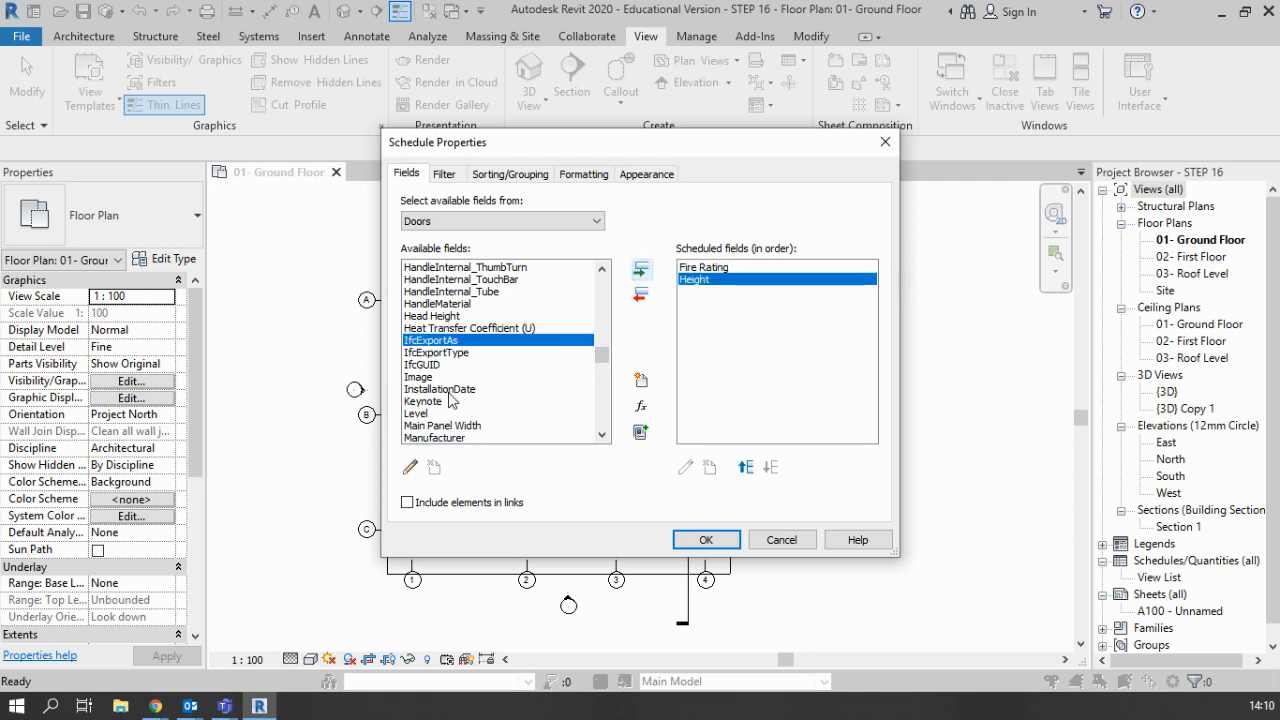
# Step: Add the Level and Manufacturer fields to the door schedule
pyautogui.click(420, 413)
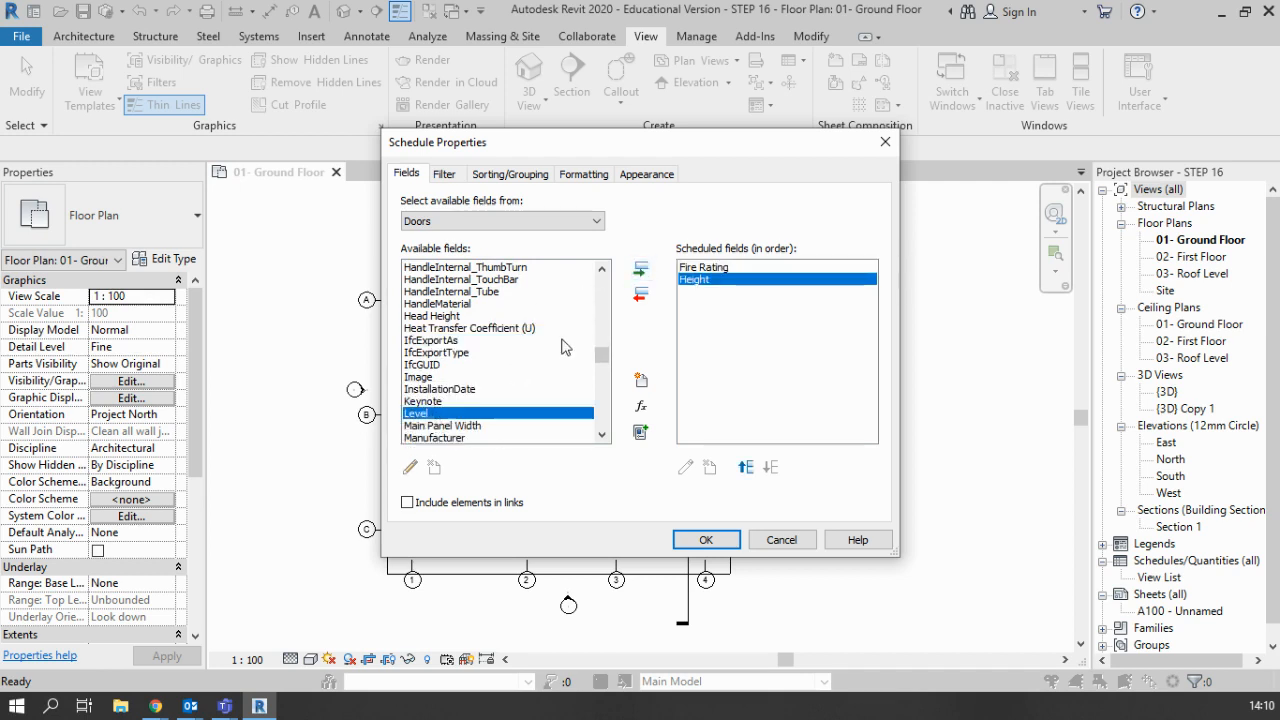
pyautogui.click(640, 269)
pyautogui.scroll(-1, 472, 420)
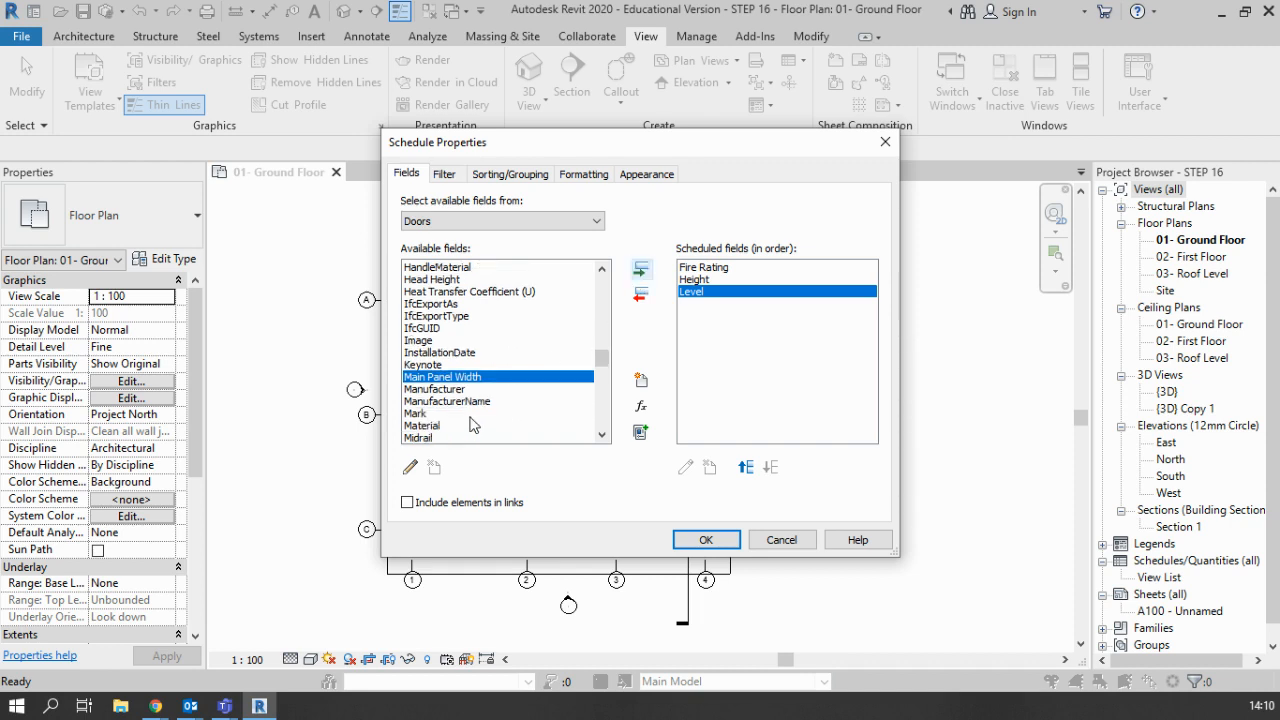
pyautogui.click(462, 389)
pyautogui.click(641, 269)
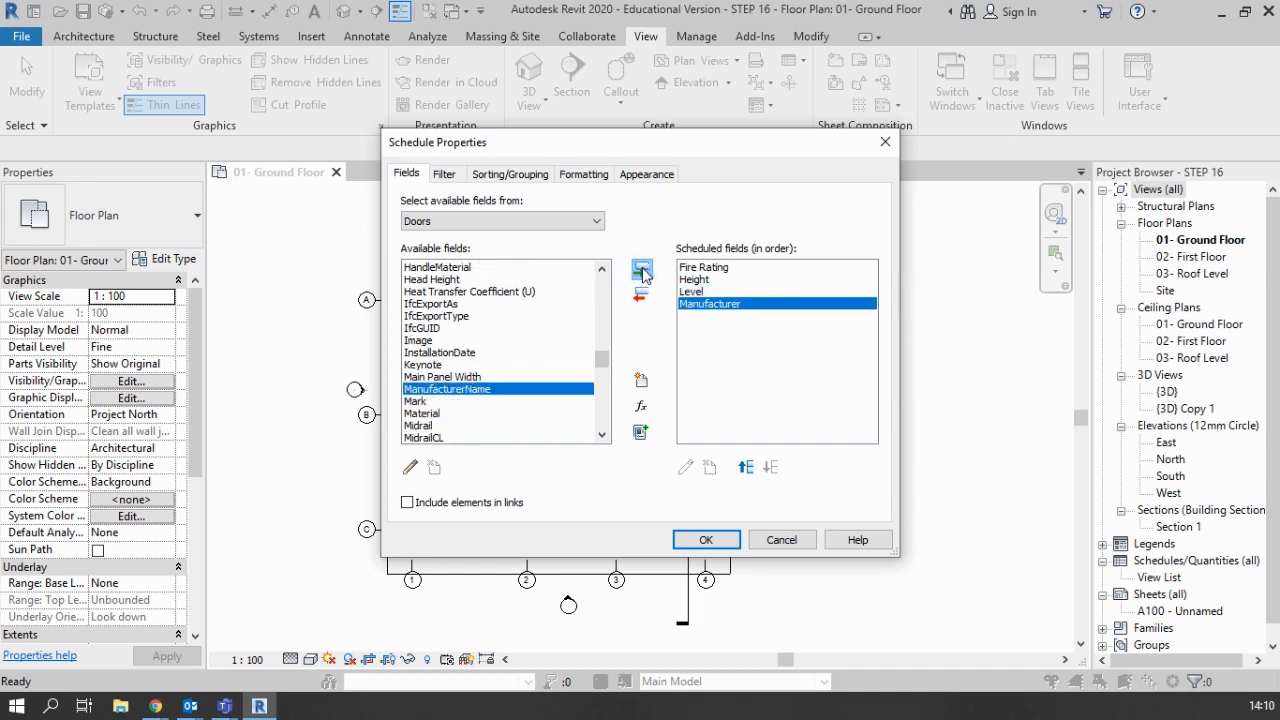
# Step: Add the Mark and ModelNumber fields to the door schedule
pyautogui.click(434, 402)
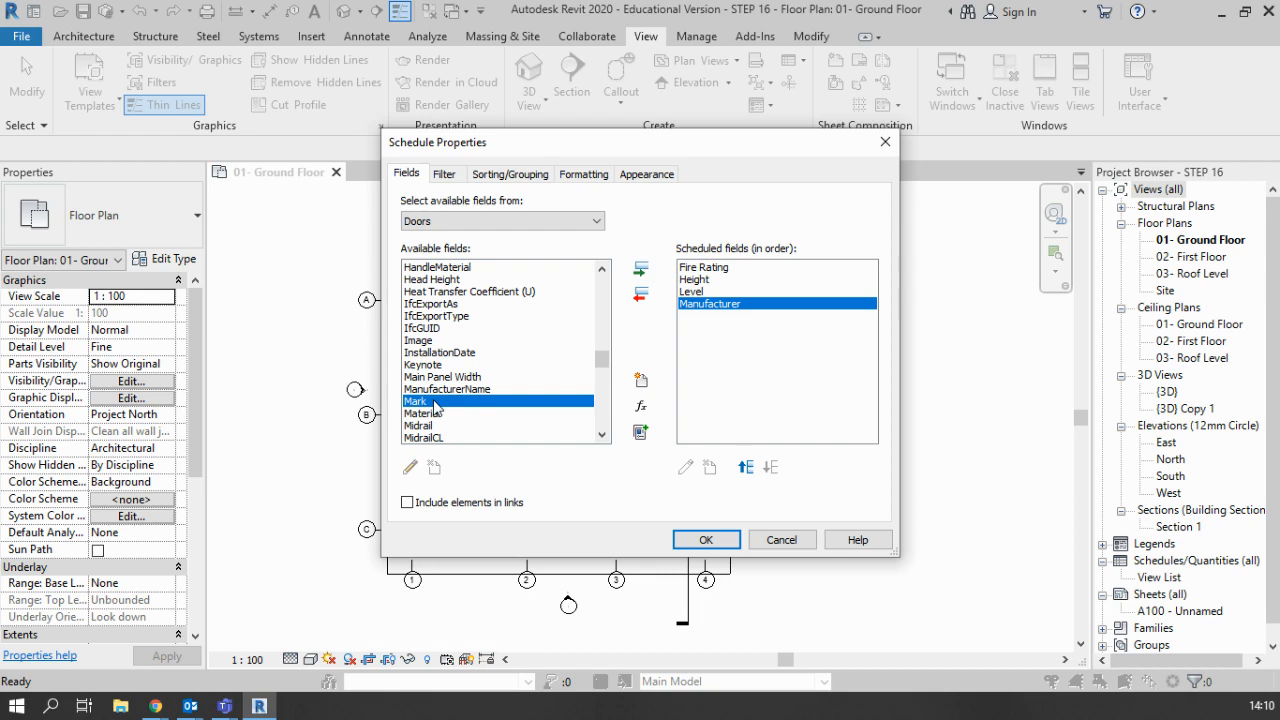
pyautogui.click(641, 270)
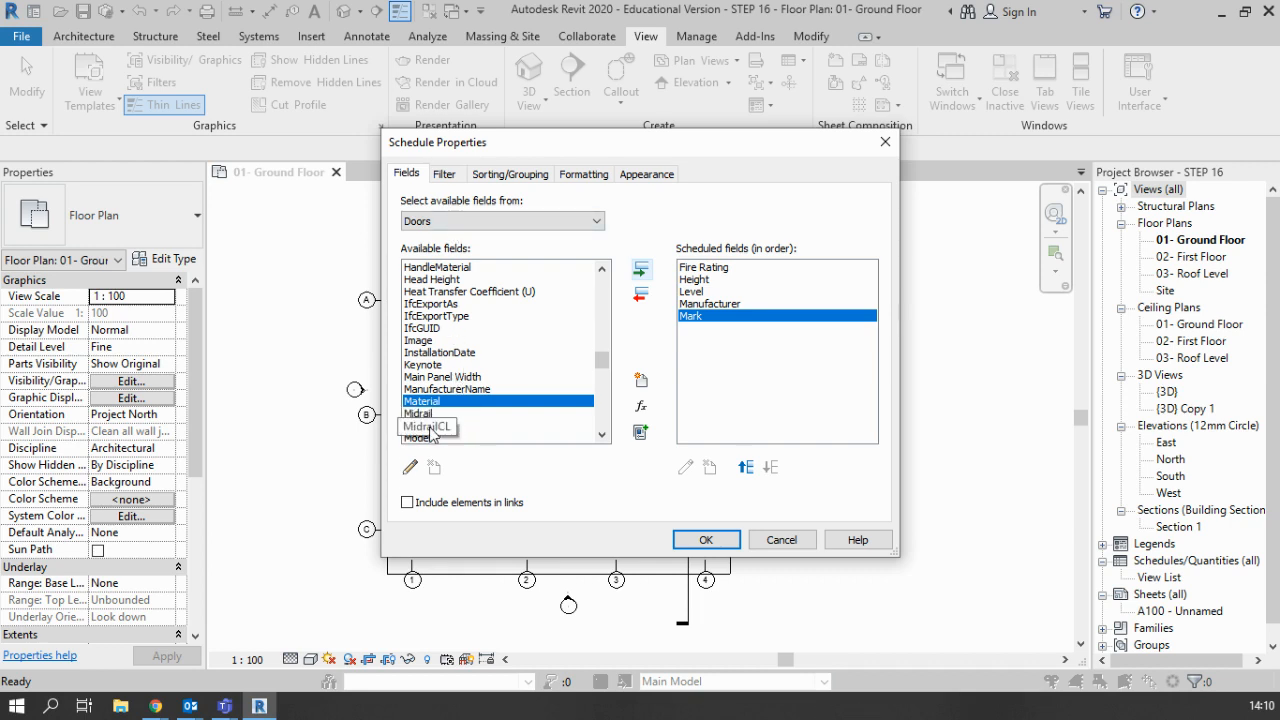
pyautogui.scroll(-1, 430, 432)
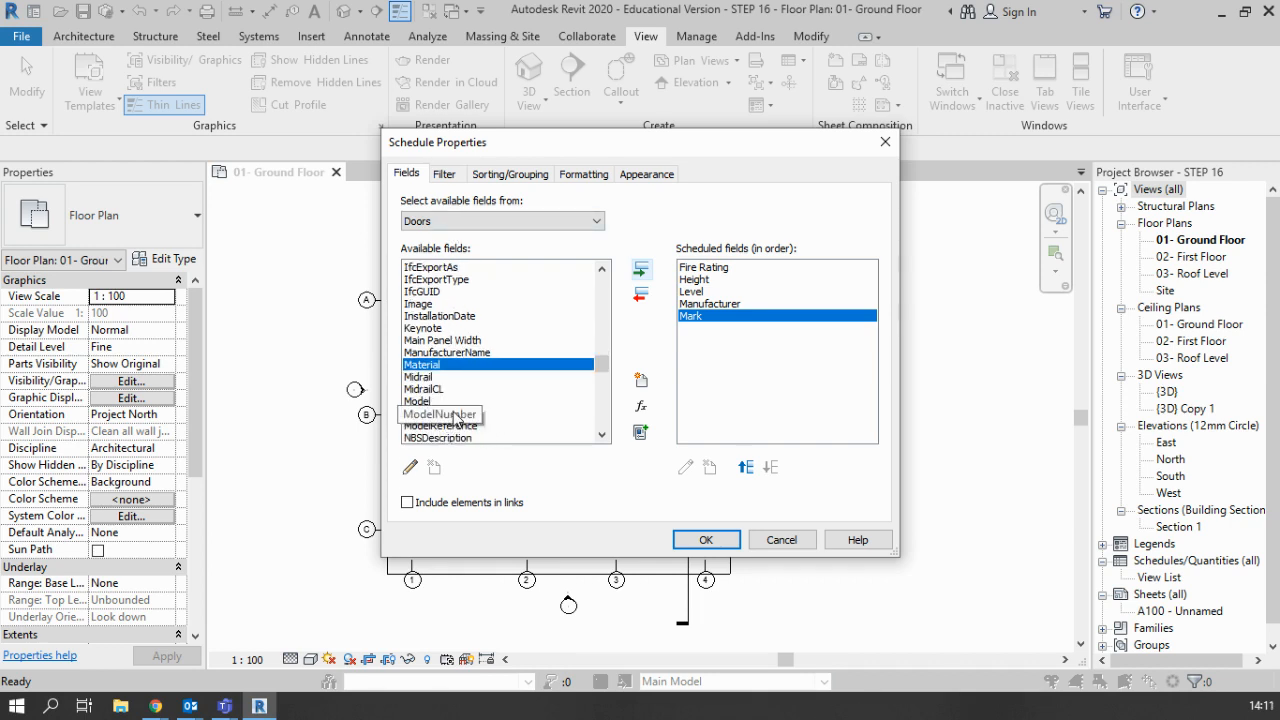
pyautogui.click(443, 413)
pyautogui.click(641, 270)
# Step: Find the Width field among the available door fields and add it to the schedule
pyautogui.scroll(-1, 510, 388)
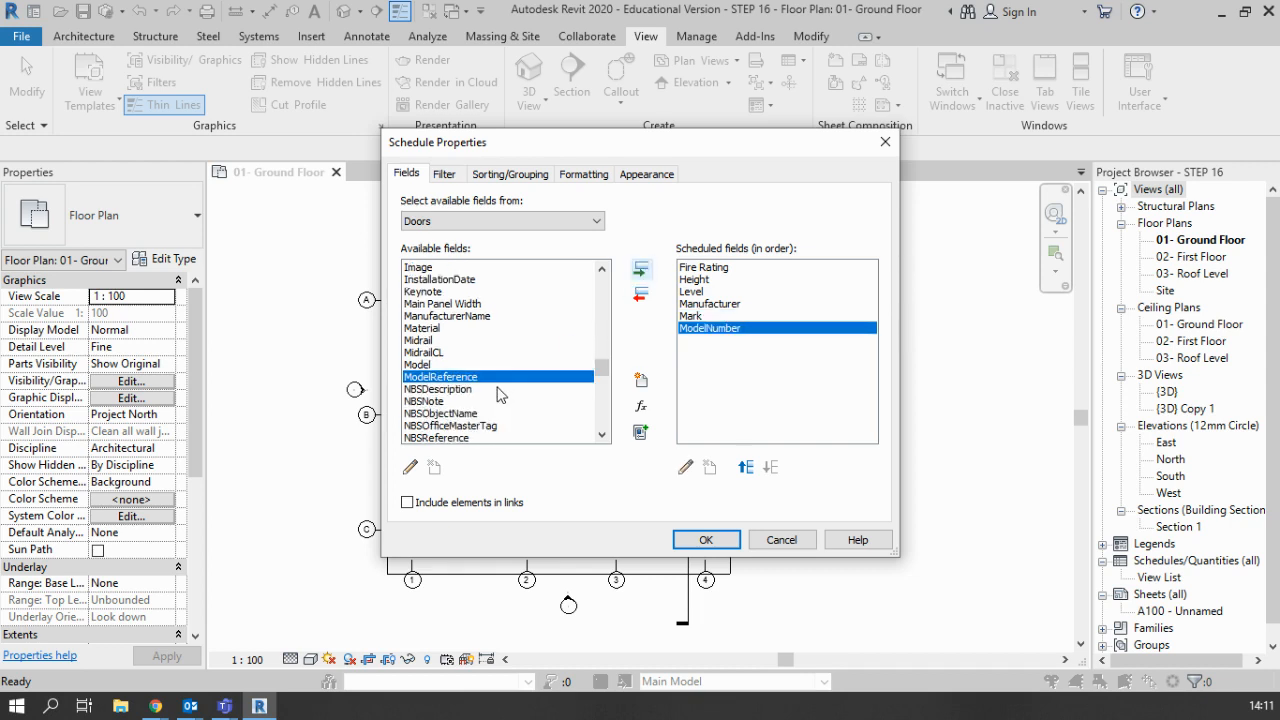
pyautogui.scroll(-2, 503, 391)
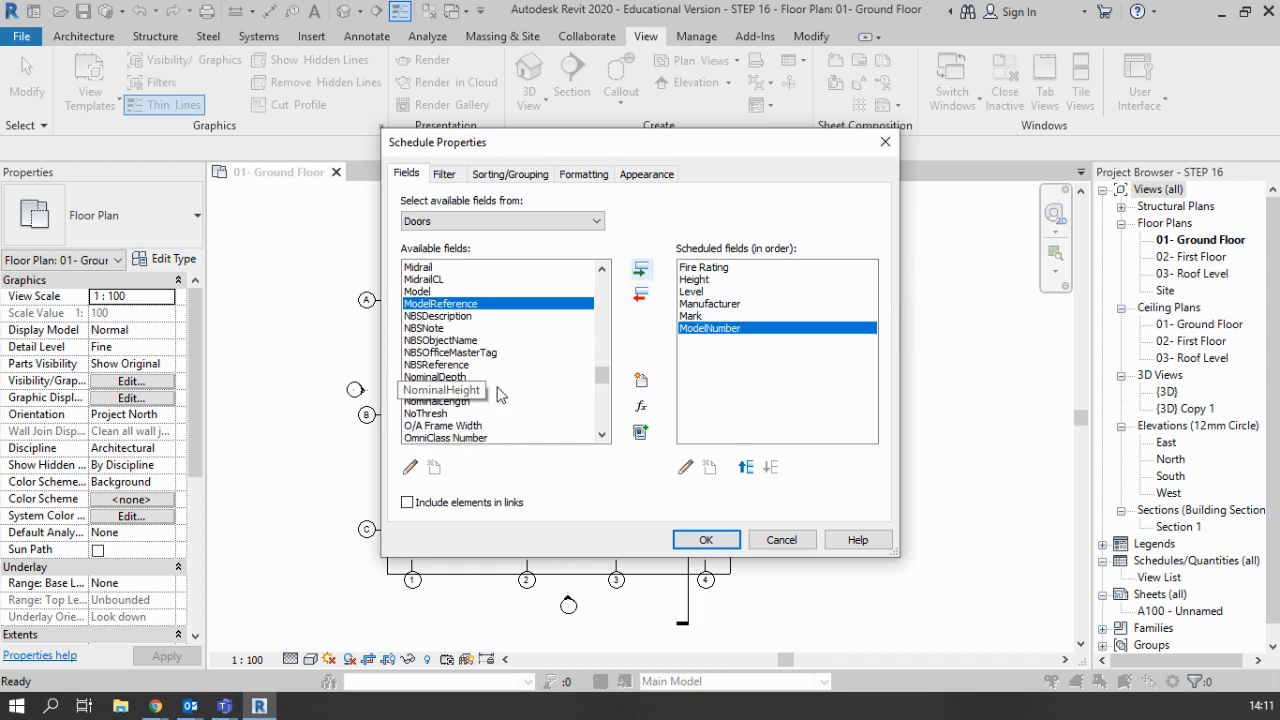
pyautogui.scroll(-4, 500, 395)
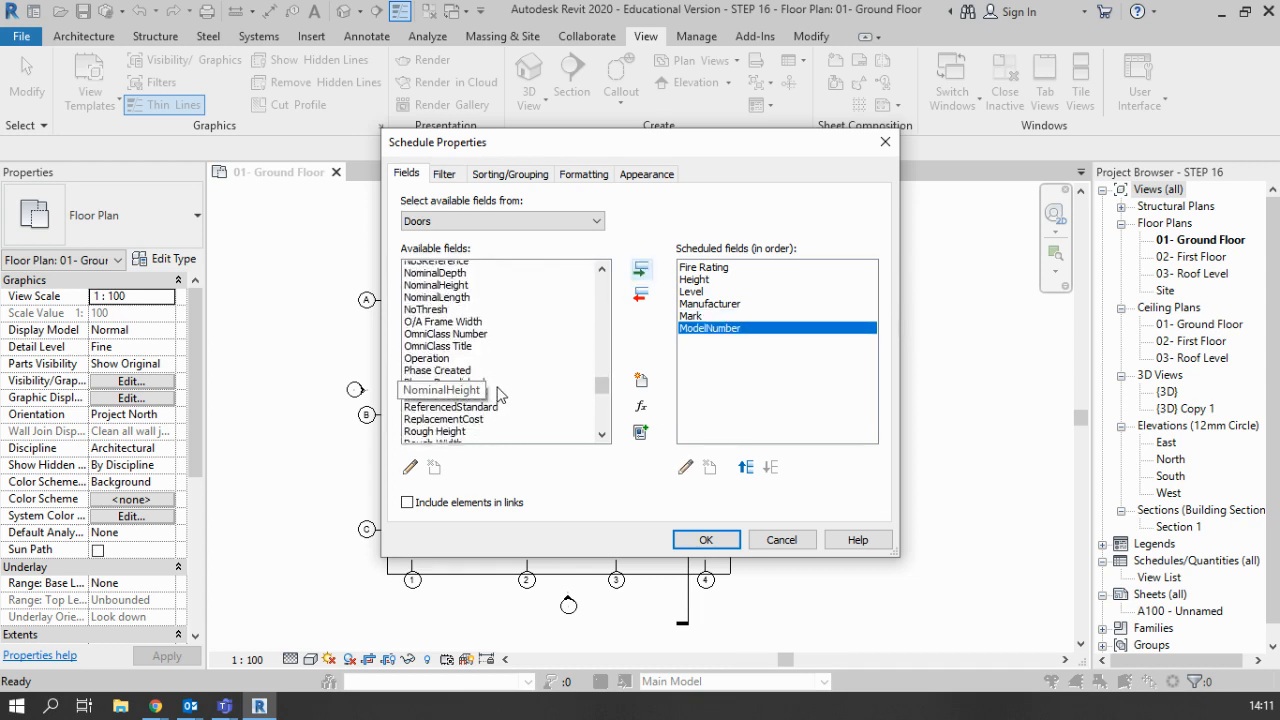
pyautogui.scroll(-2, 500, 395)
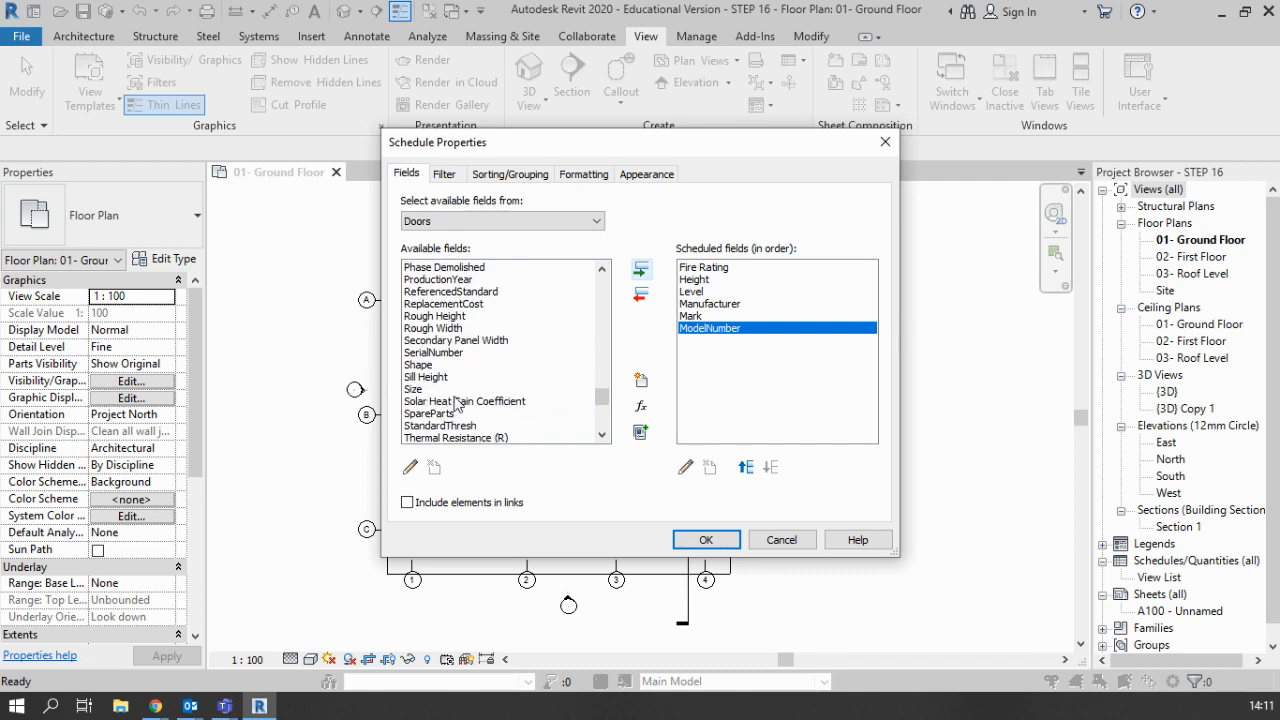
pyautogui.scroll(-2, 449, 415)
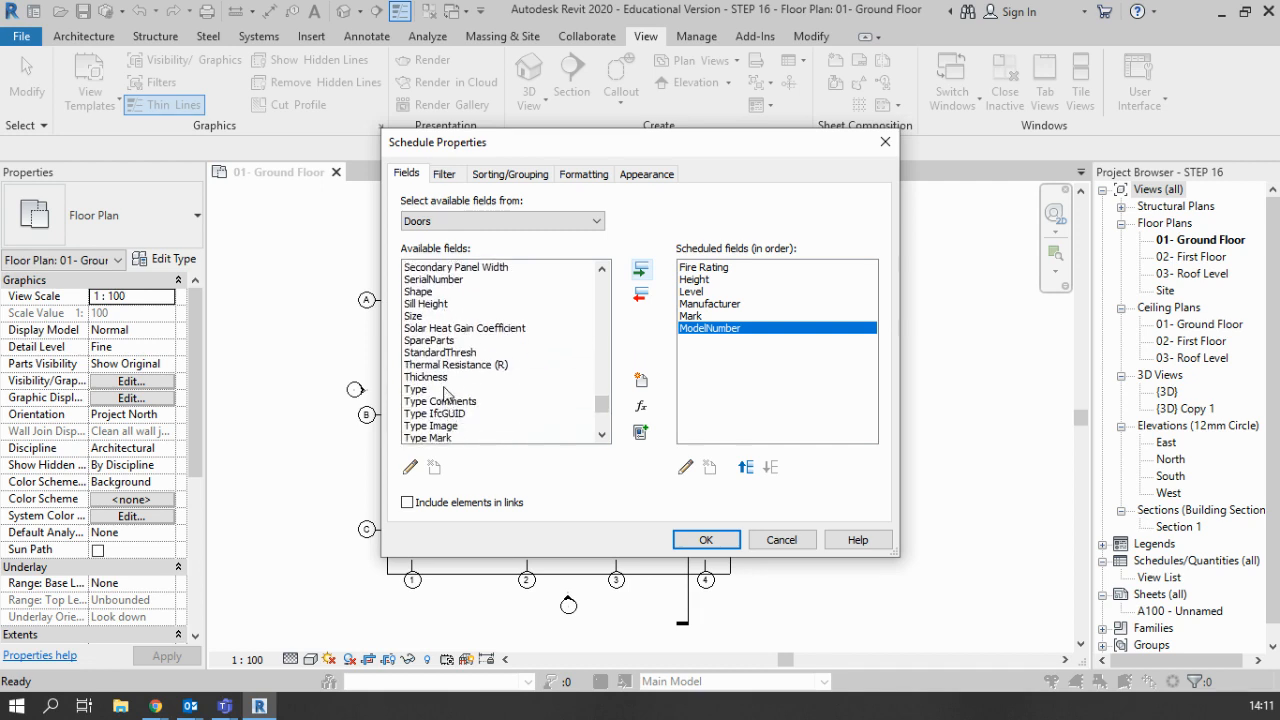
pyautogui.scroll(-2, 443, 386)
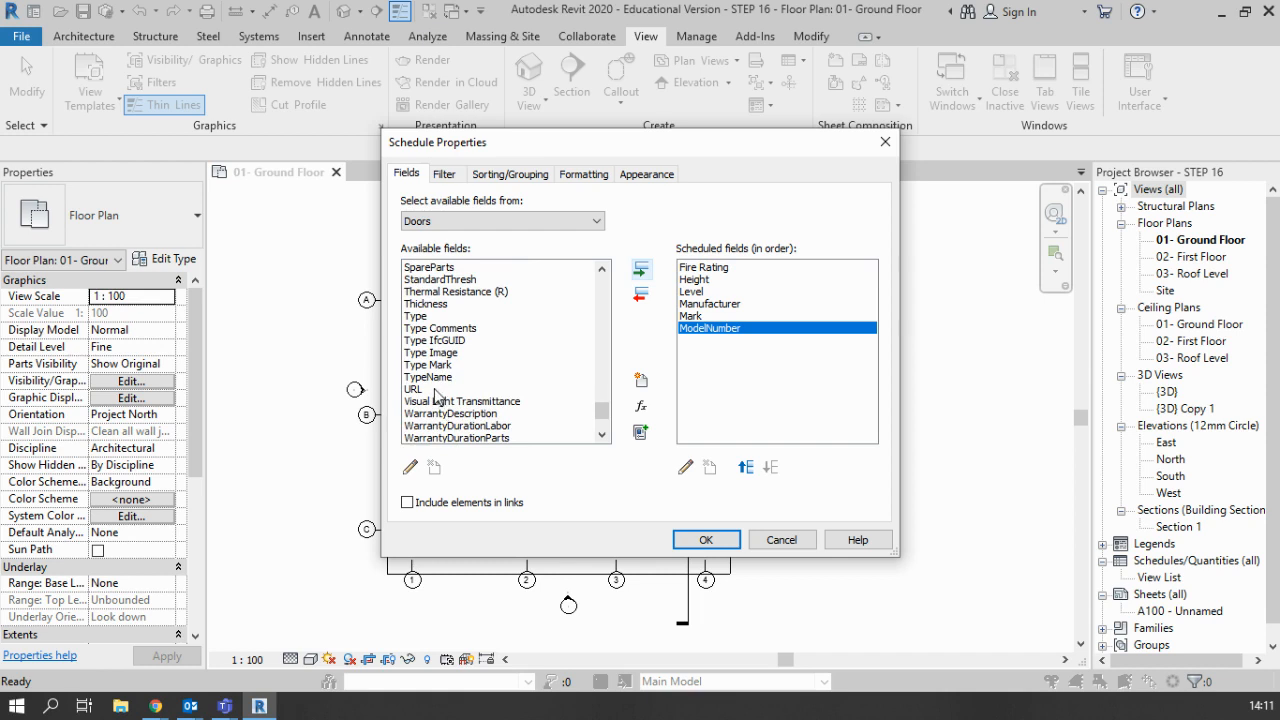
pyautogui.scroll(-2, 437, 400)
pyautogui.click(440, 428)
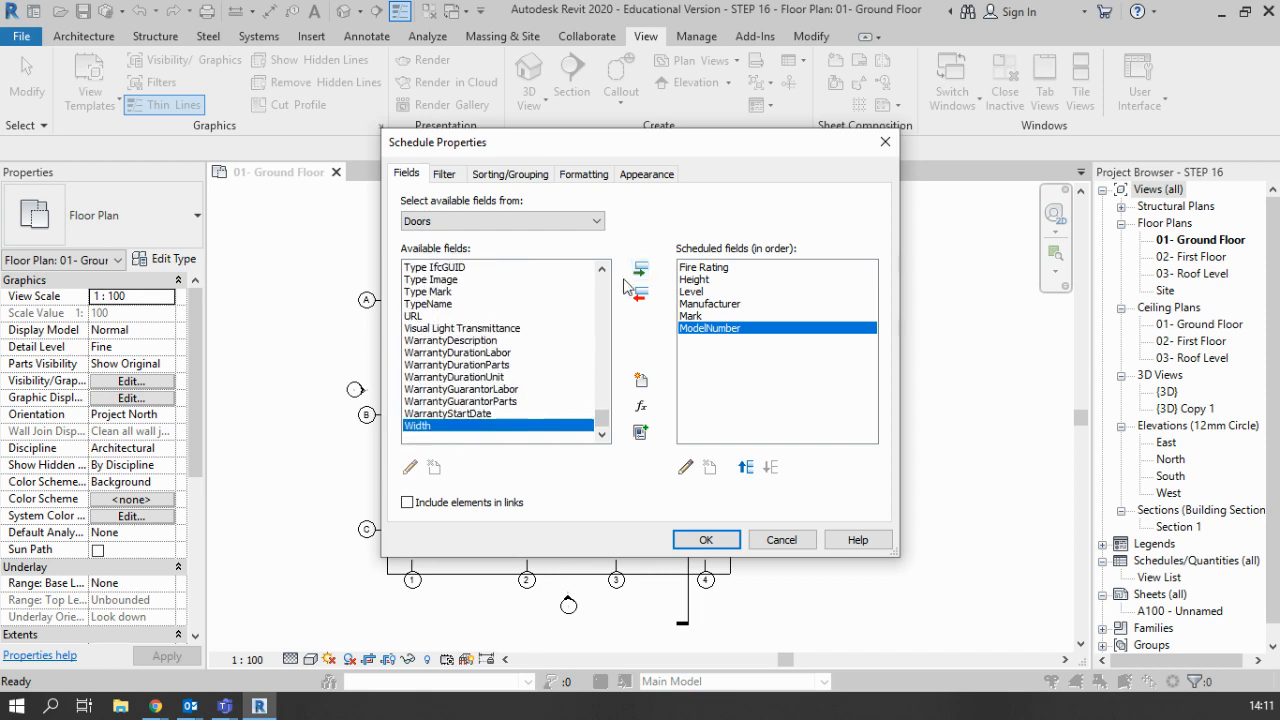
pyautogui.click(640, 272)
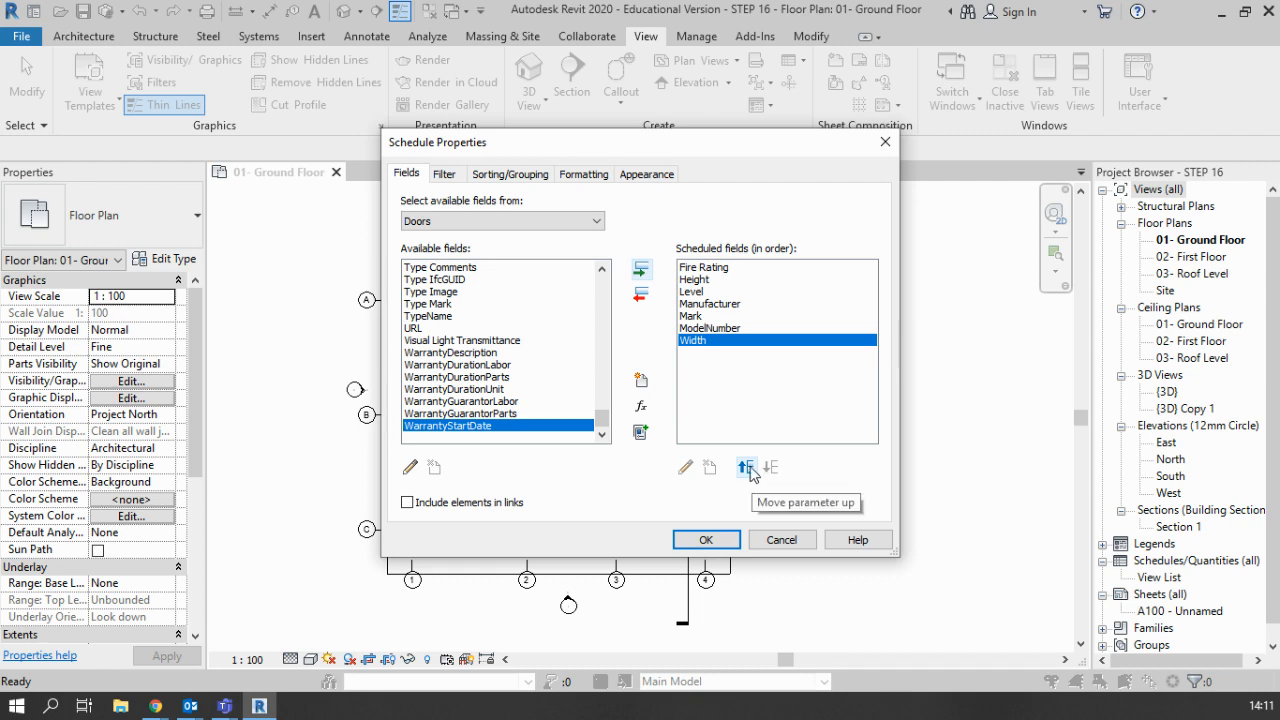
# Step: Reorder the scheduled fields so that Mark comes first, above Fire Rating
pyautogui.click(698, 316)
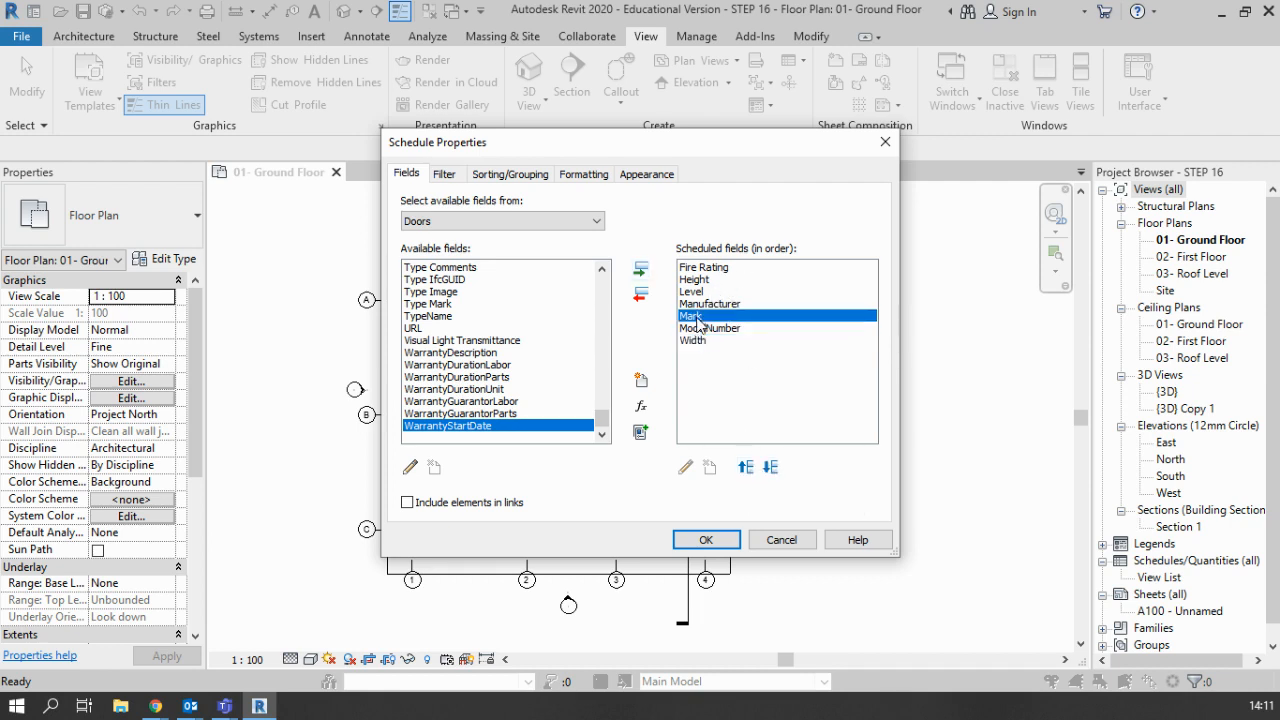
pyautogui.click(746, 467)
pyautogui.click(746, 467)
pyautogui.click(746, 467)
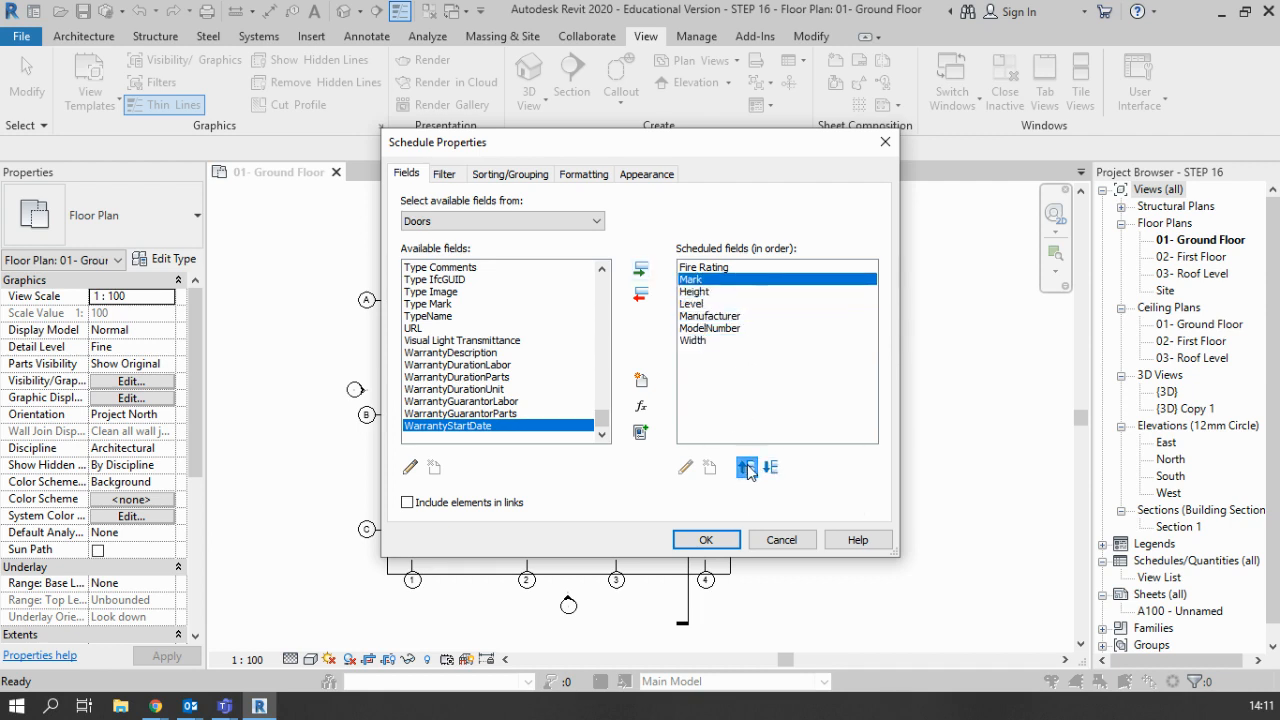
pyautogui.click(746, 467)
# Step: Move the Level field up the scheduled fields so it sits directly below Mark
pyautogui.click(704, 281)
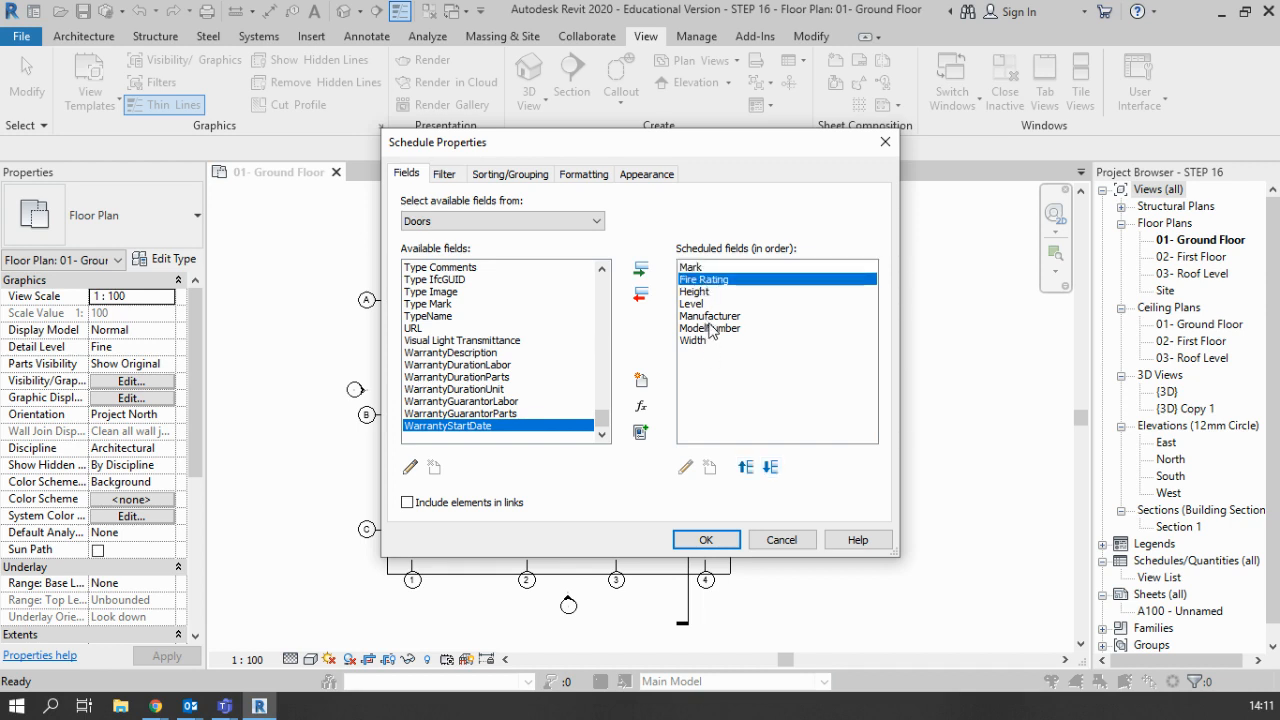
pyautogui.click(713, 316)
pyautogui.click(712, 280)
pyautogui.click(714, 292)
pyautogui.click(728, 317)
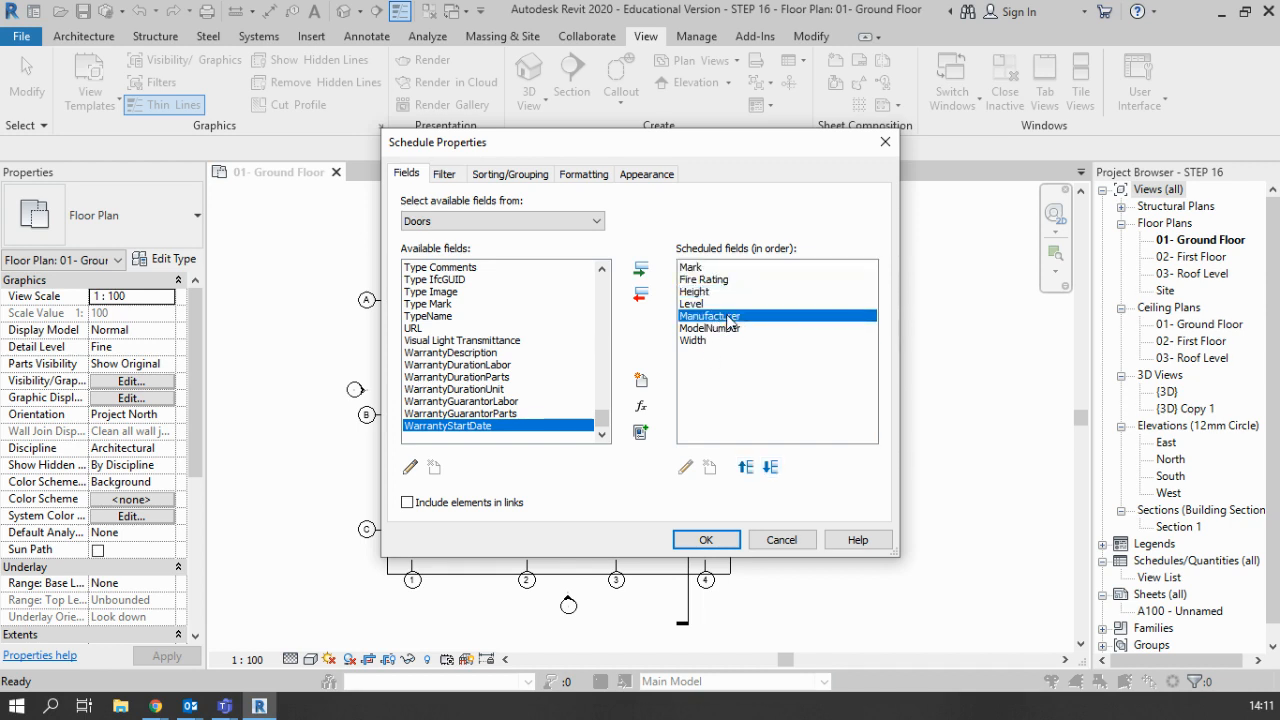
pyautogui.click(723, 303)
pyautogui.click(722, 291)
pyautogui.click(729, 304)
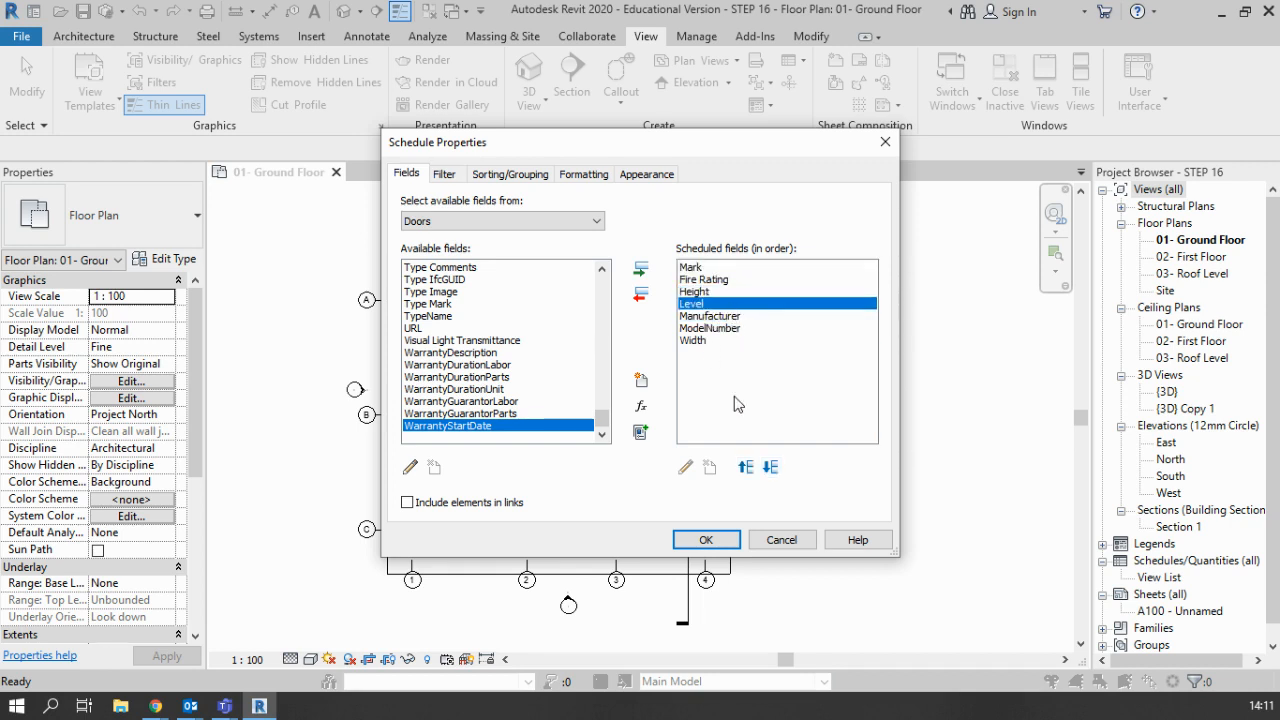
pyautogui.click(746, 467)
pyautogui.click(746, 467)
# Step: Move the Width field up the scheduled fields so it sits directly below Level
pyautogui.click(718, 292)
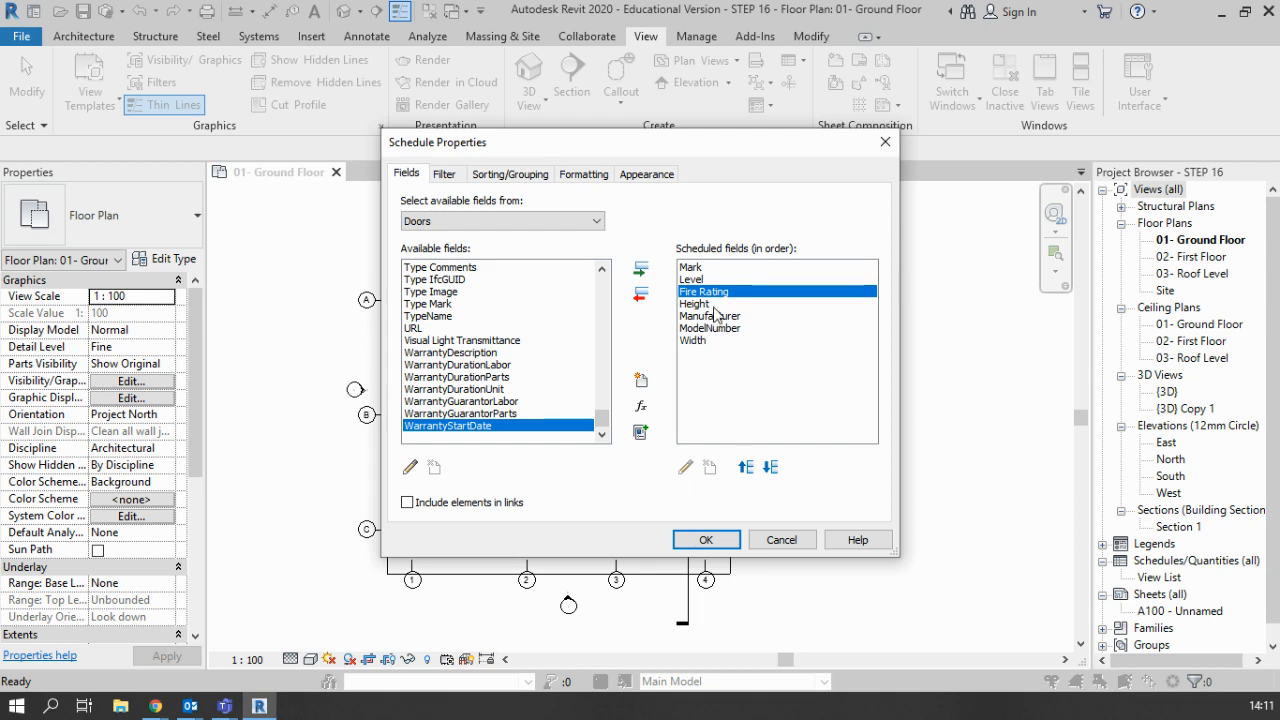
pyautogui.click(692, 340)
pyautogui.click(746, 467)
pyautogui.click(746, 467)
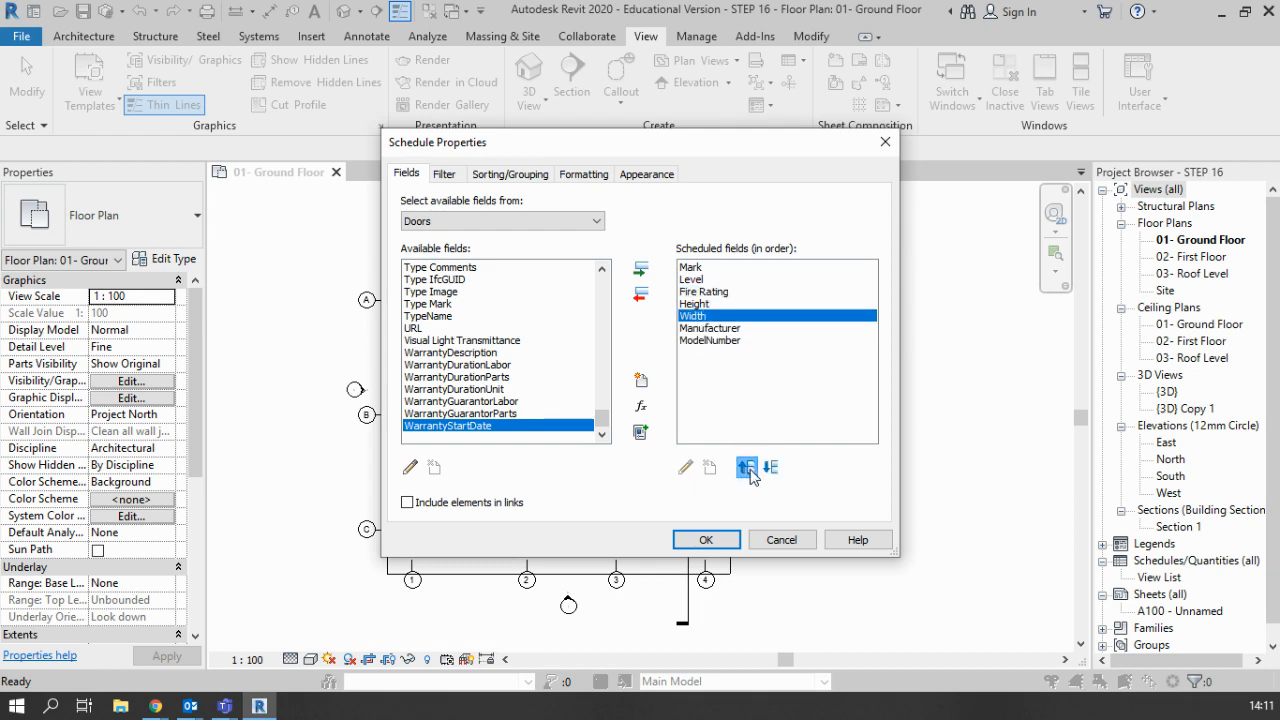
pyautogui.click(748, 467)
pyautogui.click(748, 467)
# Step: Move the Height field directly below Width and confirm the properties to generate the door schedule
pyautogui.click(714, 316)
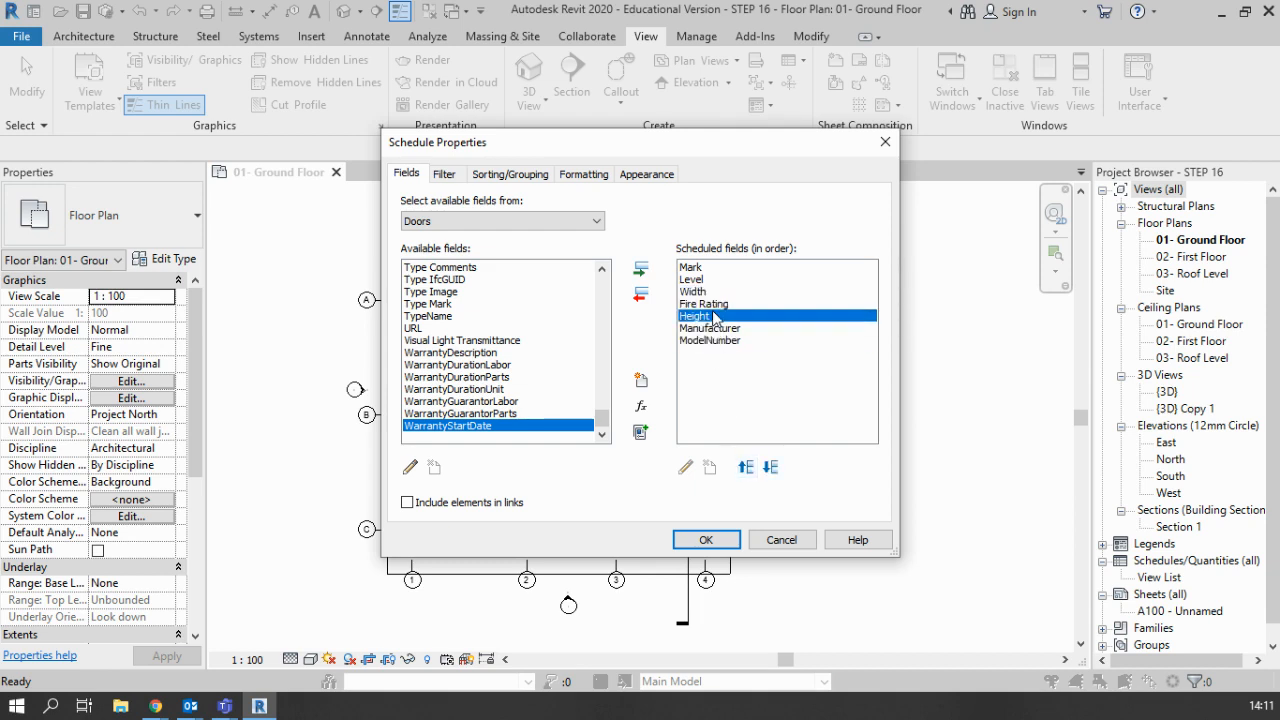
pyautogui.click(742, 469)
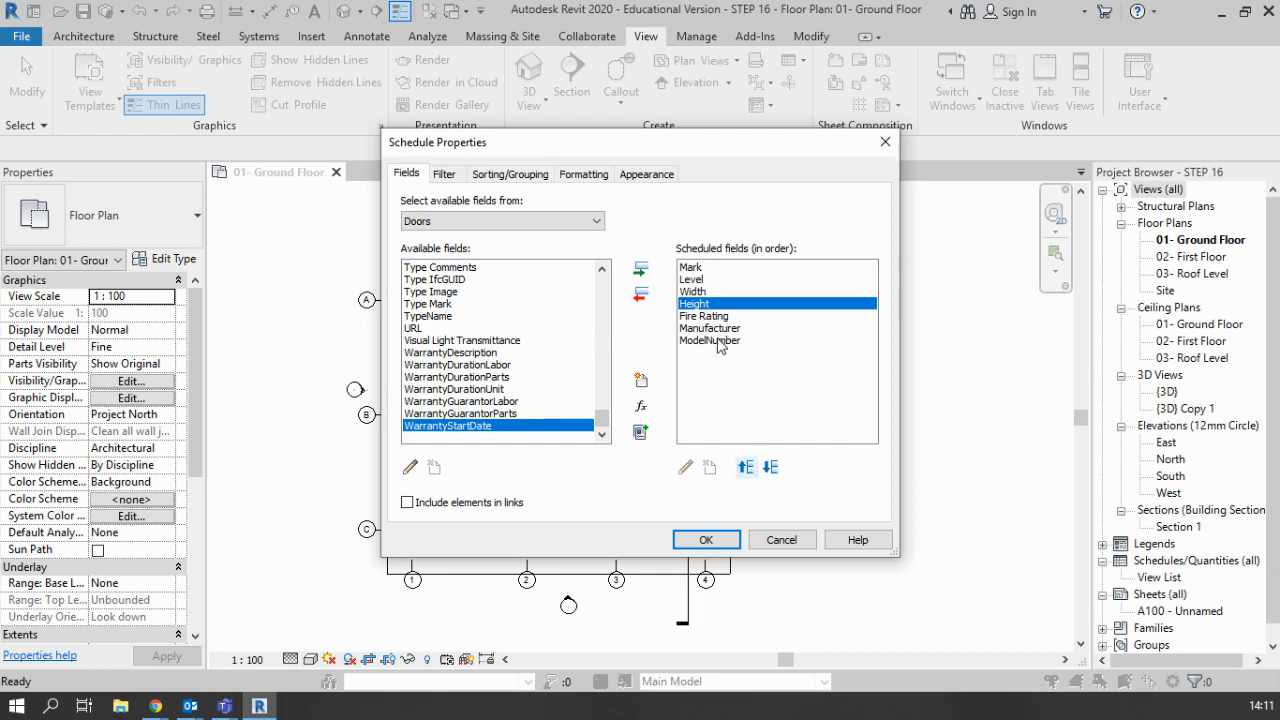
pyautogui.click(705, 540)
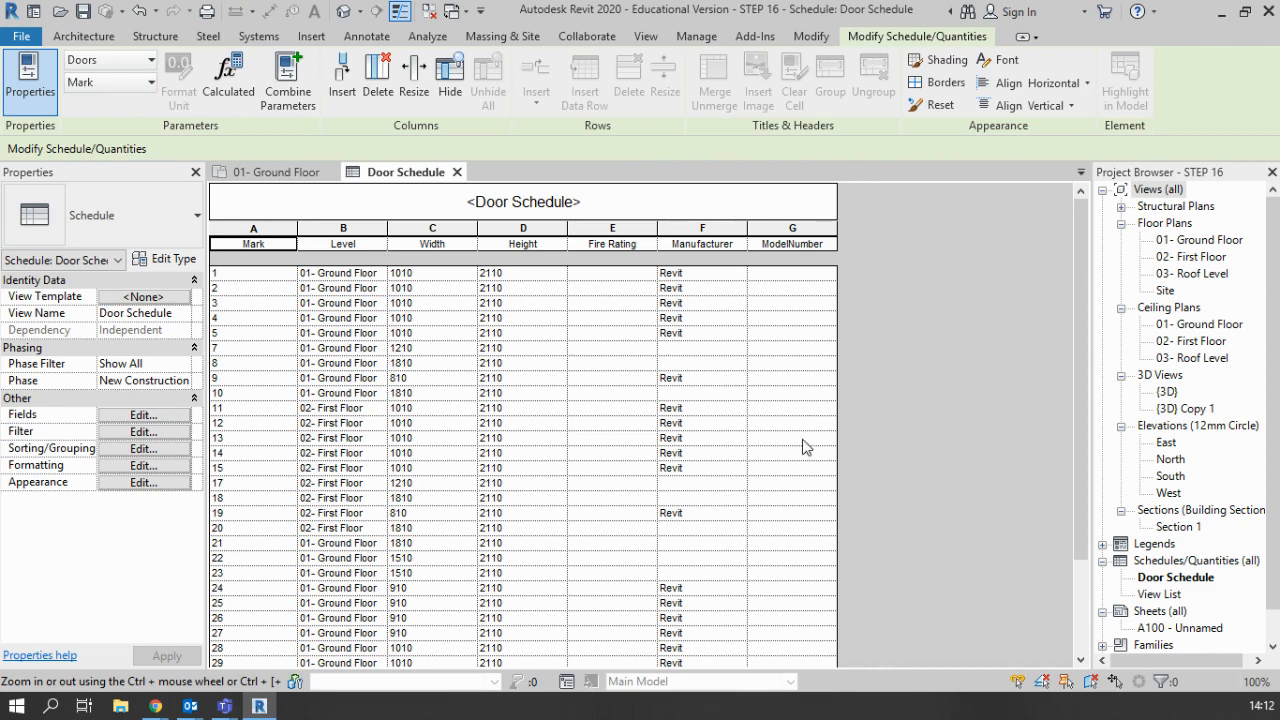
pyautogui.scroll(-3, 795, 505)
pyautogui.scroll(3, 700, 645)
pyautogui.scroll(-1, 448, 390)
pyautogui.scroll(1, 448, 390)
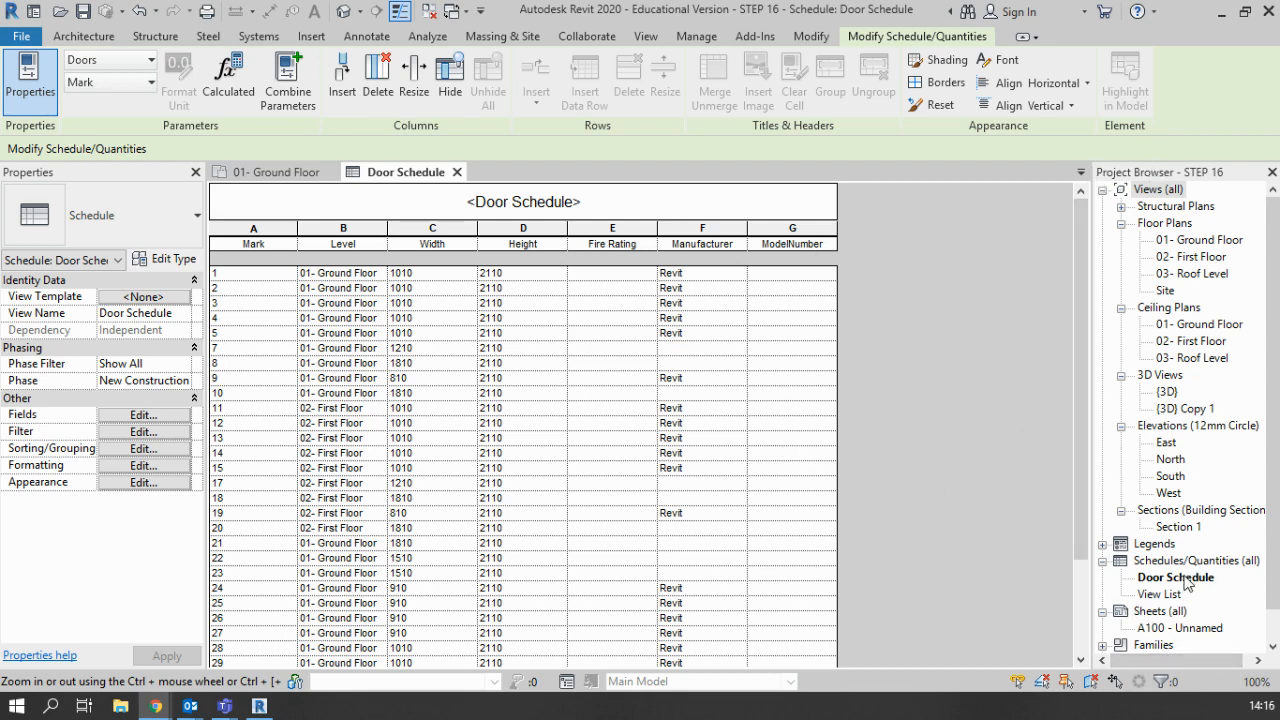
# Step: Open Door Schedule from the project's Schedules/Quantities and bring up its Fields settings for editing
pyautogui.click(1102, 564)
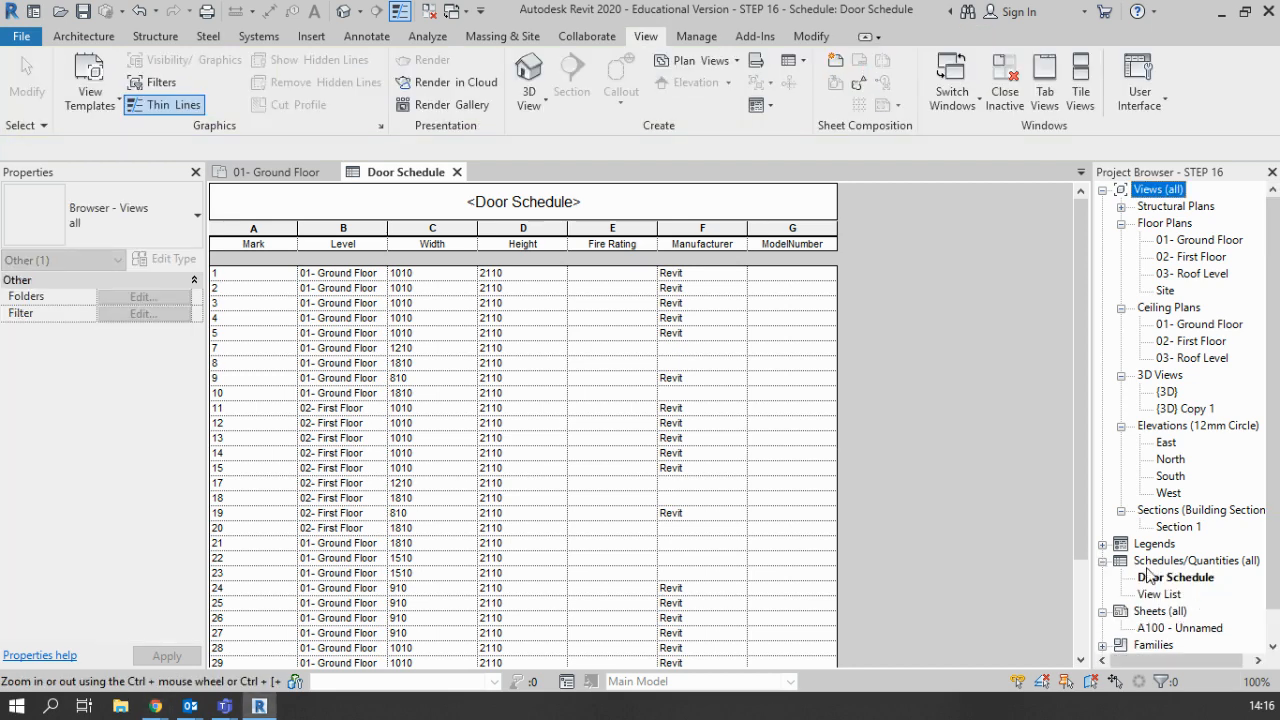
pyautogui.click(1176, 578)
pyautogui.doubleClick(1182, 582)
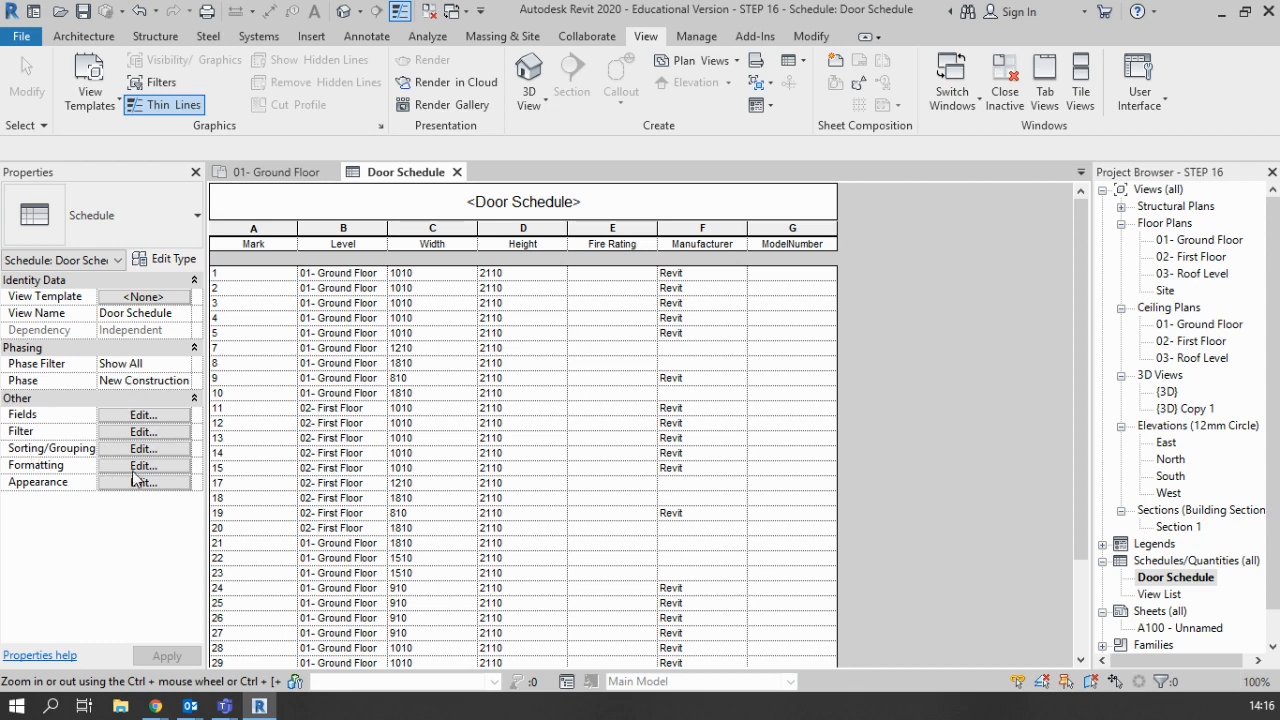
pyautogui.click(155, 416)
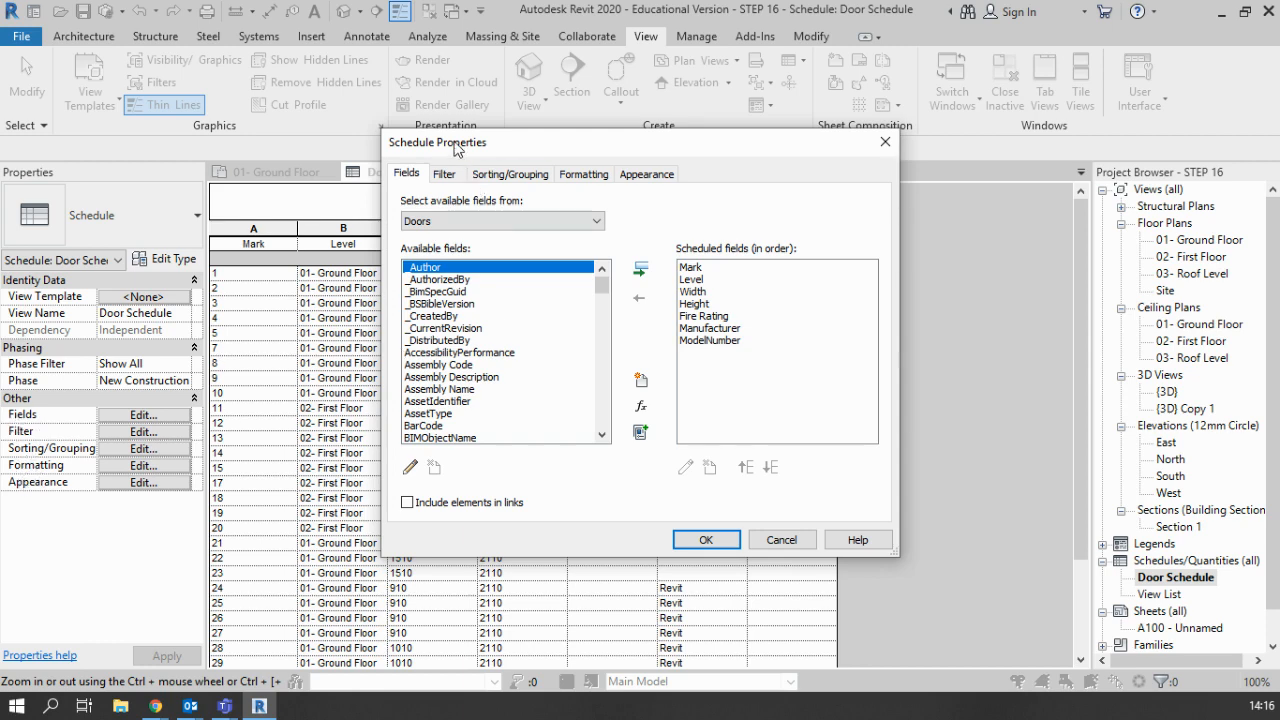
pyautogui.moveTo(456, 145); pyautogui.dragTo(277, 154)
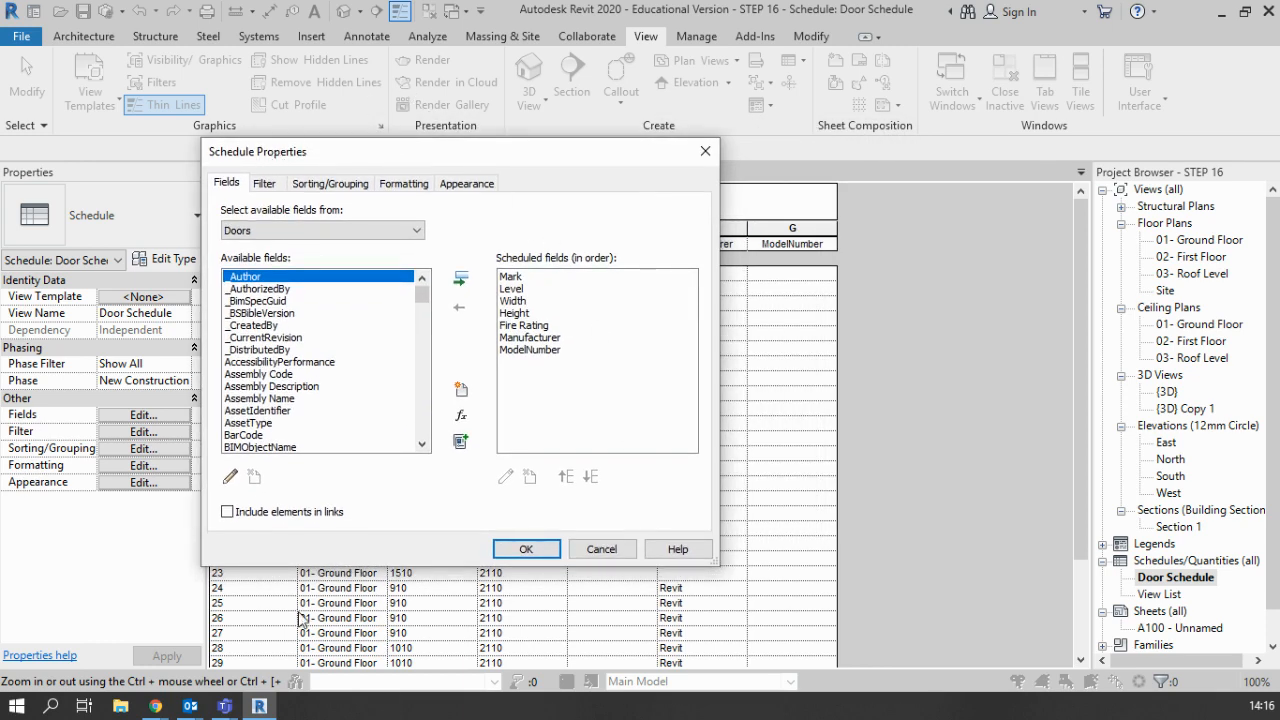
# Step: Add the Type Mark field to the door schedule and place it first, above Mark
pyautogui.click(514, 289)
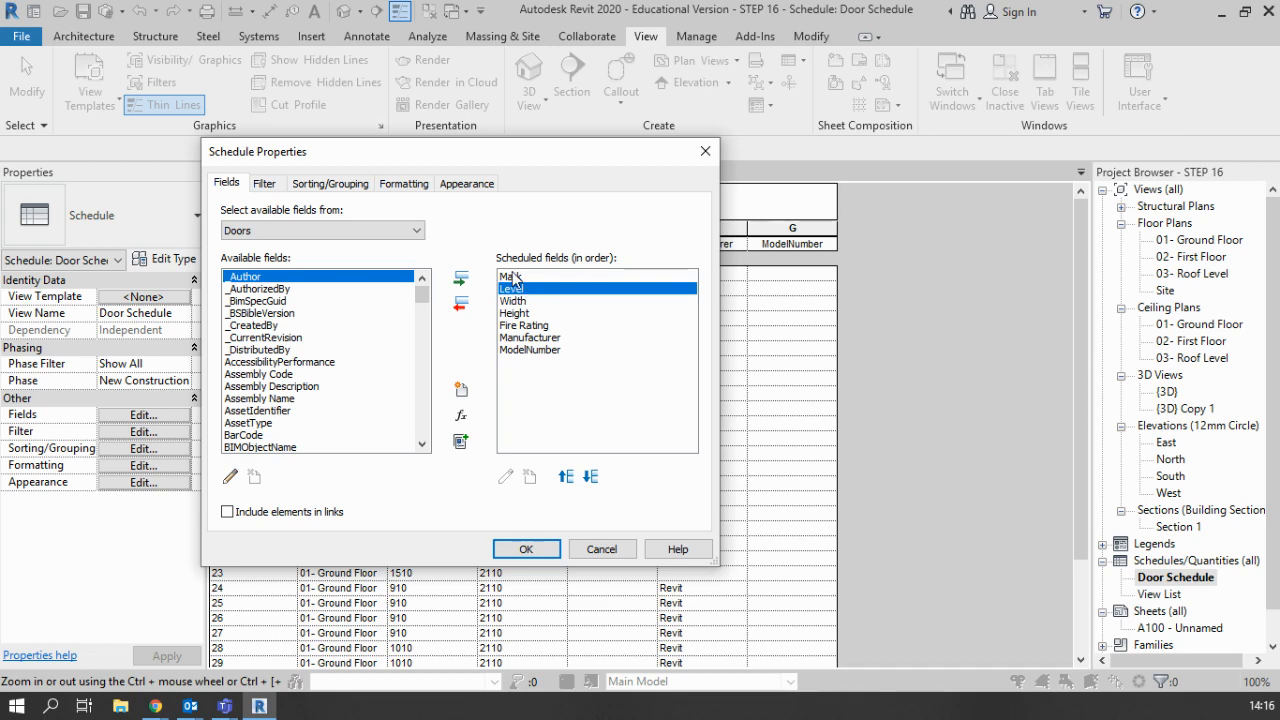
pyautogui.click(512, 277)
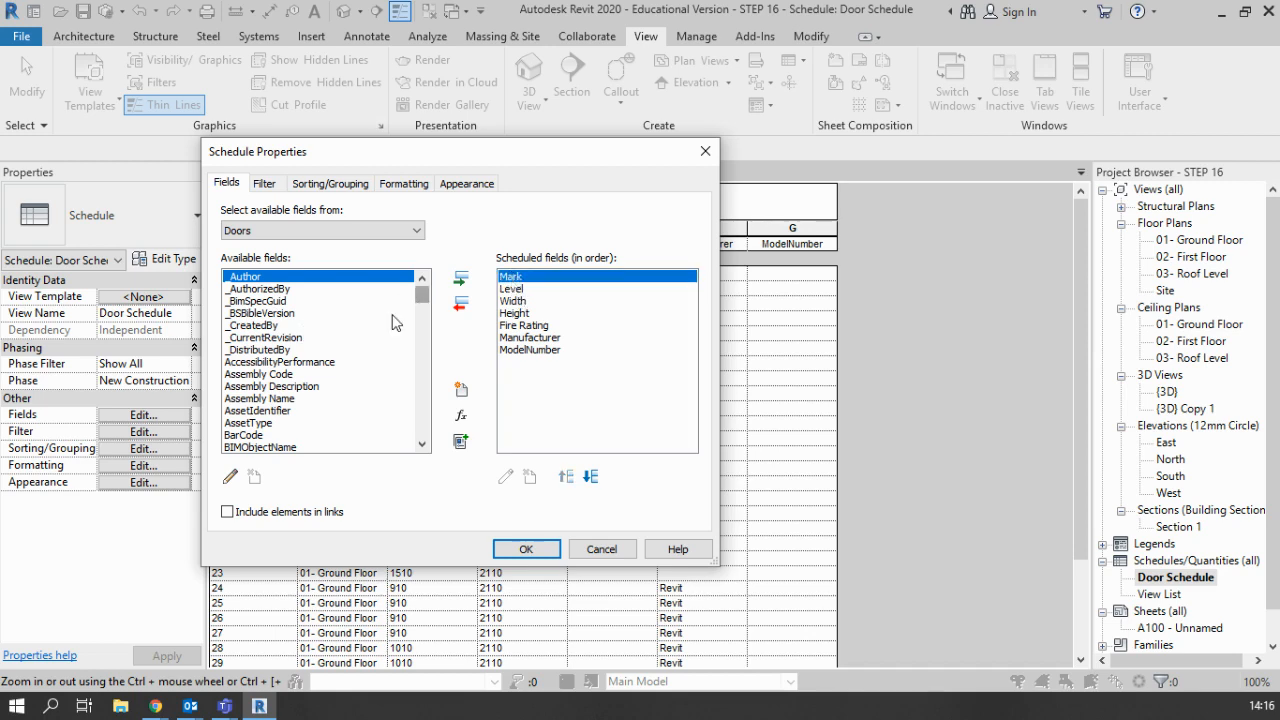
pyautogui.scroll(-3, 338, 387)
pyautogui.scroll(-5, 338, 387)
pyautogui.scroll(-4, 309, 352)
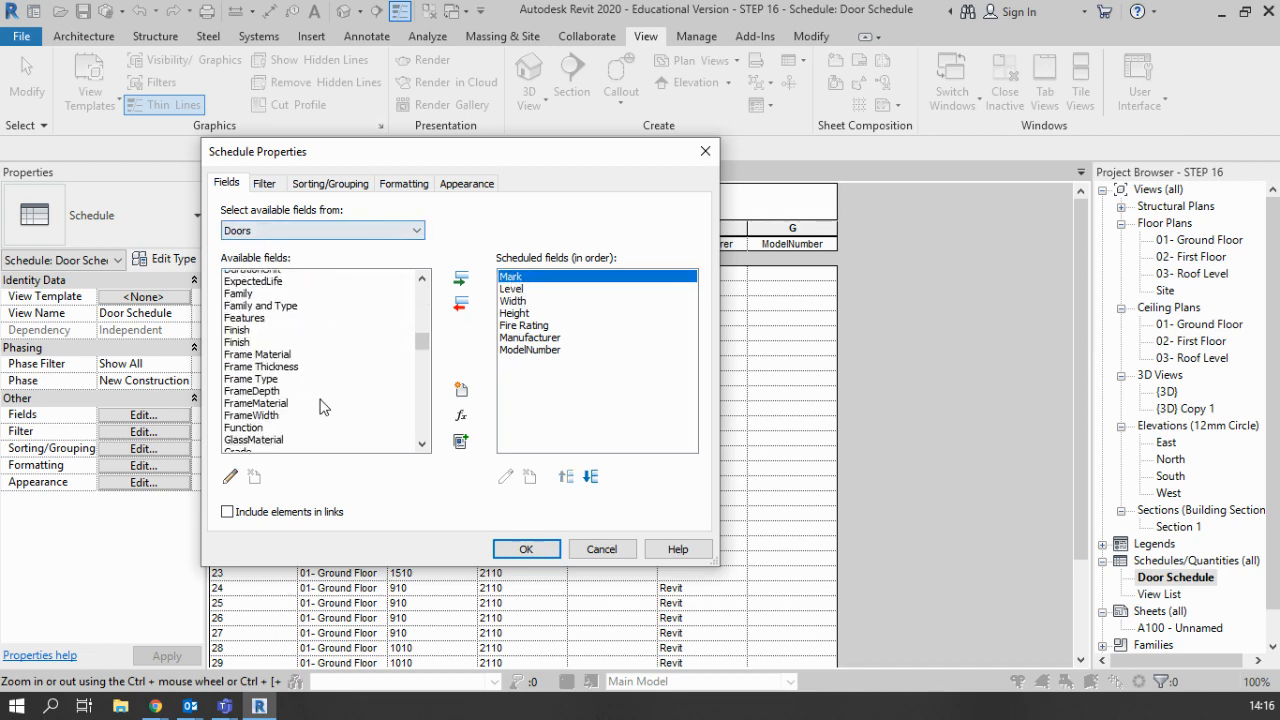
pyautogui.scroll(-15, 322, 410)
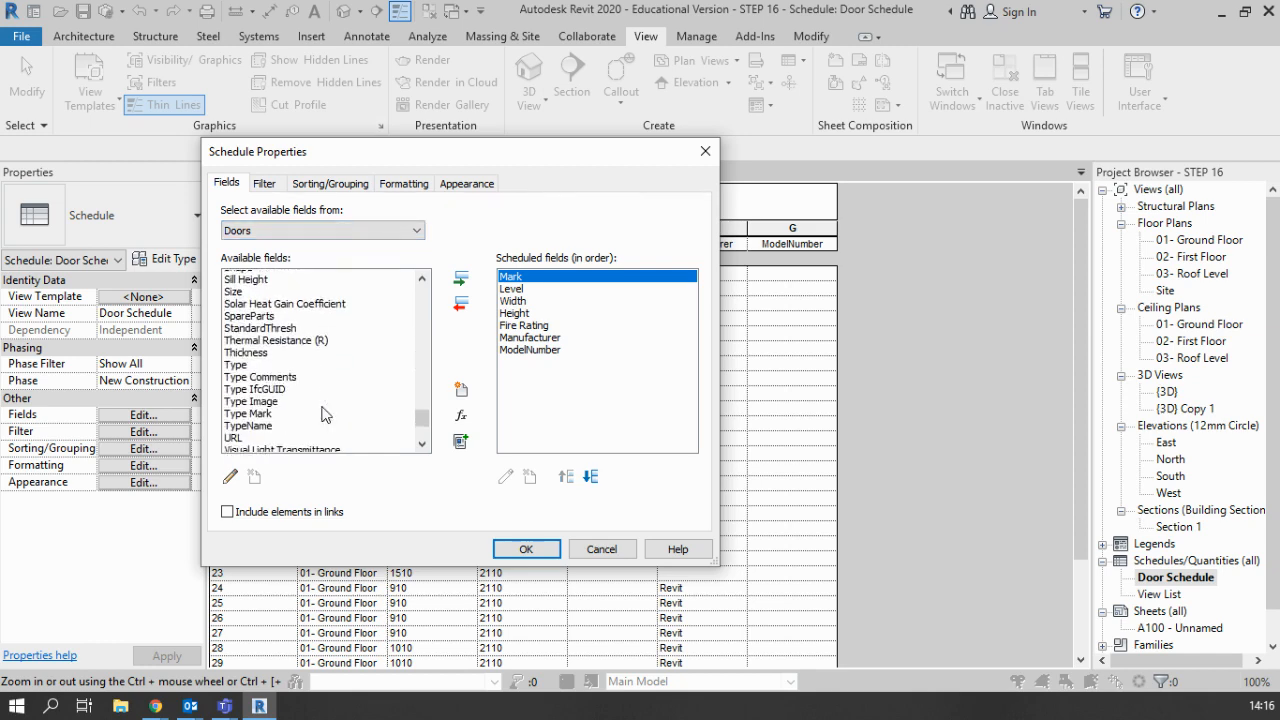
pyautogui.click(262, 410)
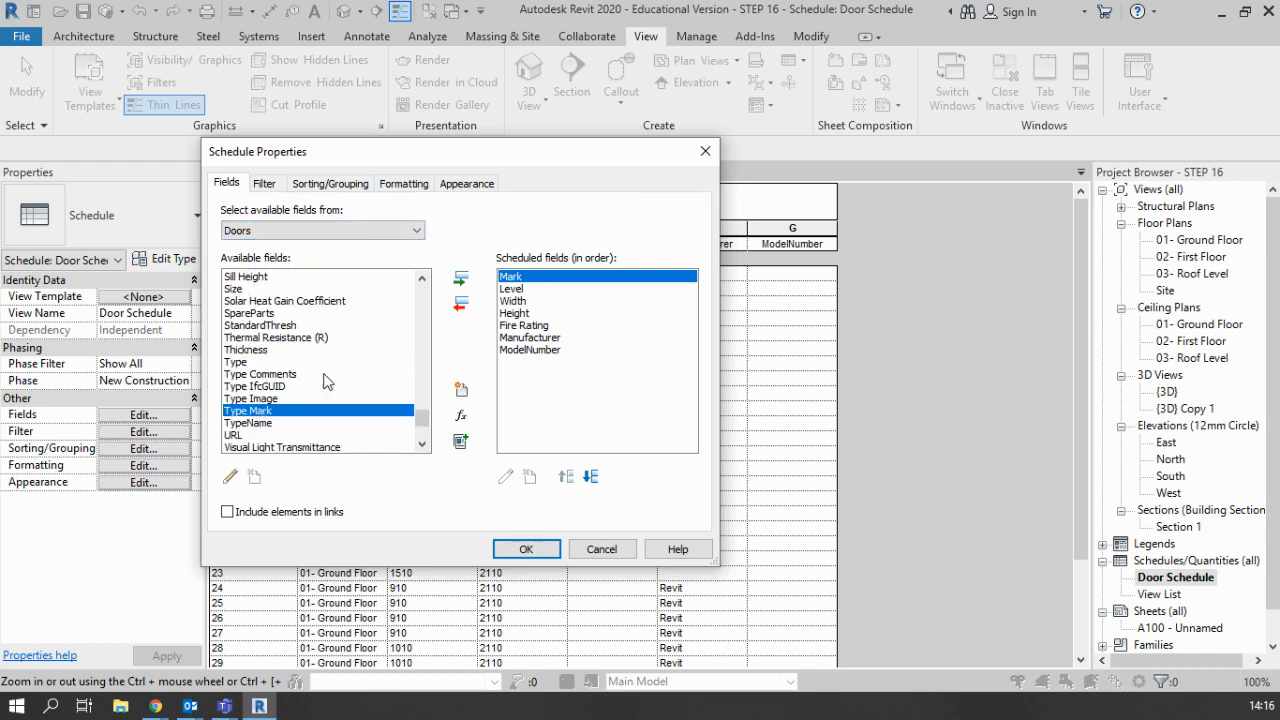
pyautogui.click(461, 278)
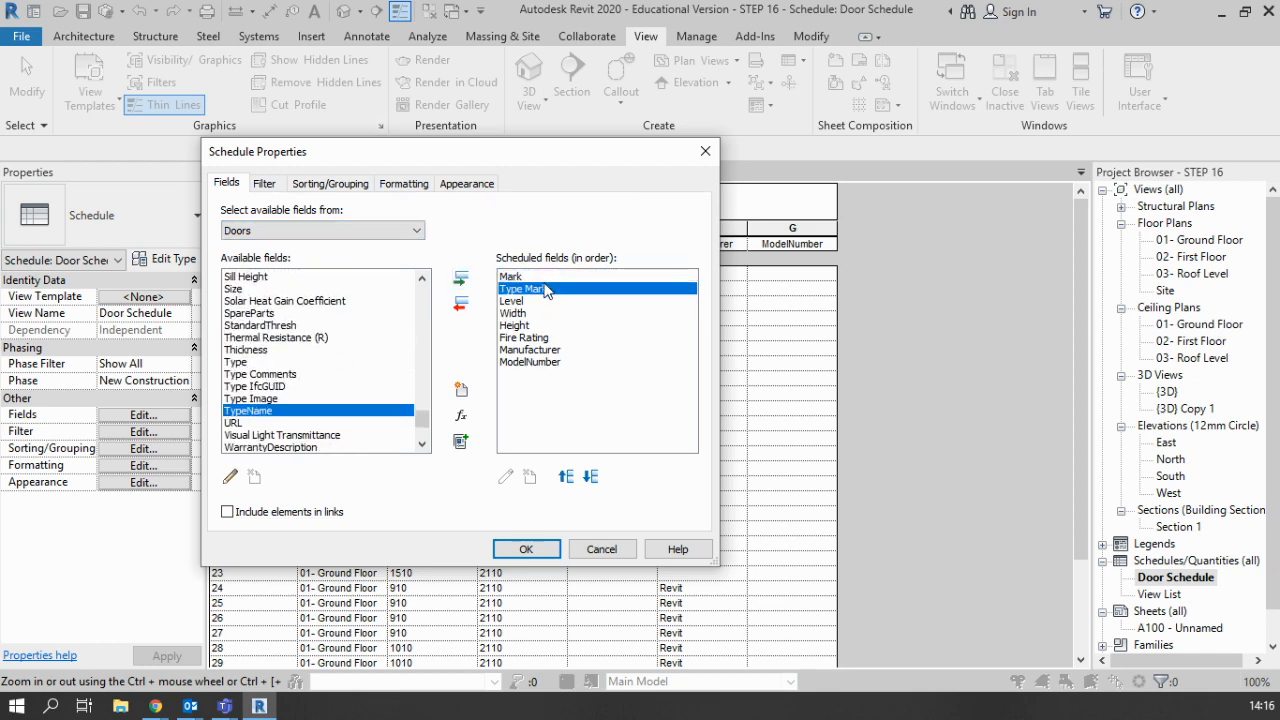
pyautogui.click(566, 476)
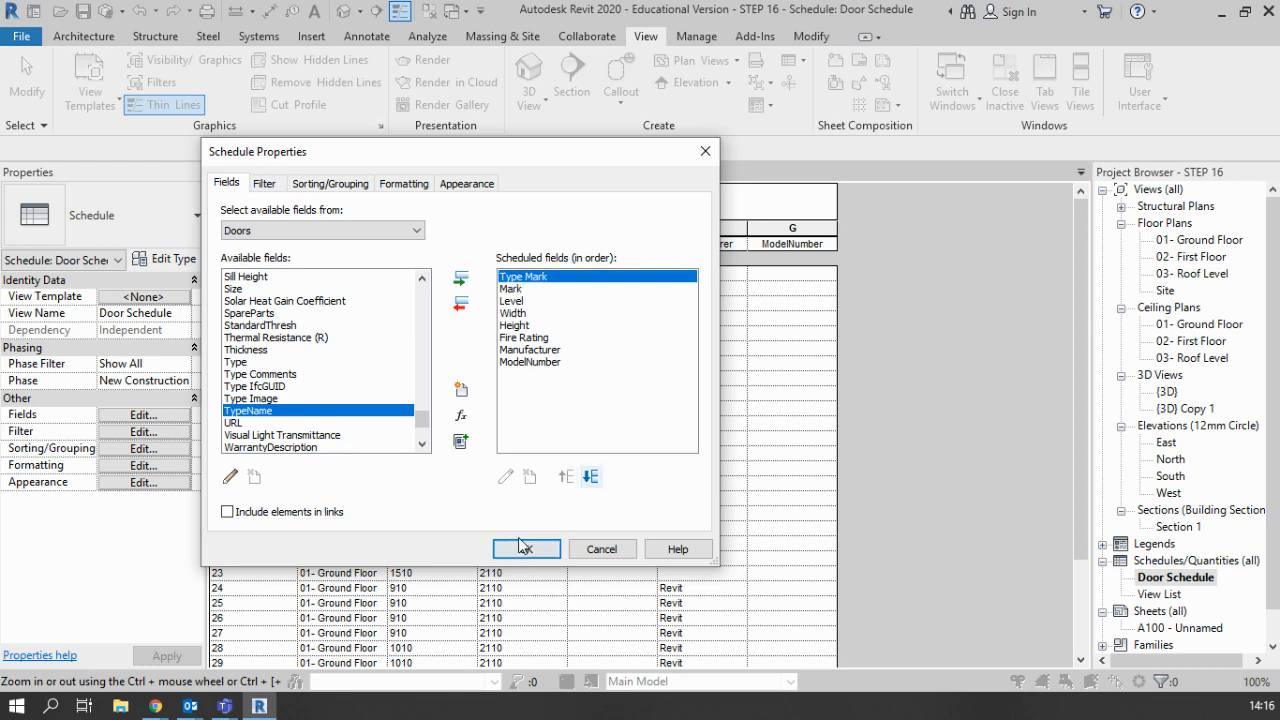
# Step: Examine the schedule's Filter, Sorting/Grouping, Formatting and Appearance settings, and return to its Fields settings
pyautogui.click(264, 184)
pyautogui.click(330, 184)
pyautogui.click(403, 184)
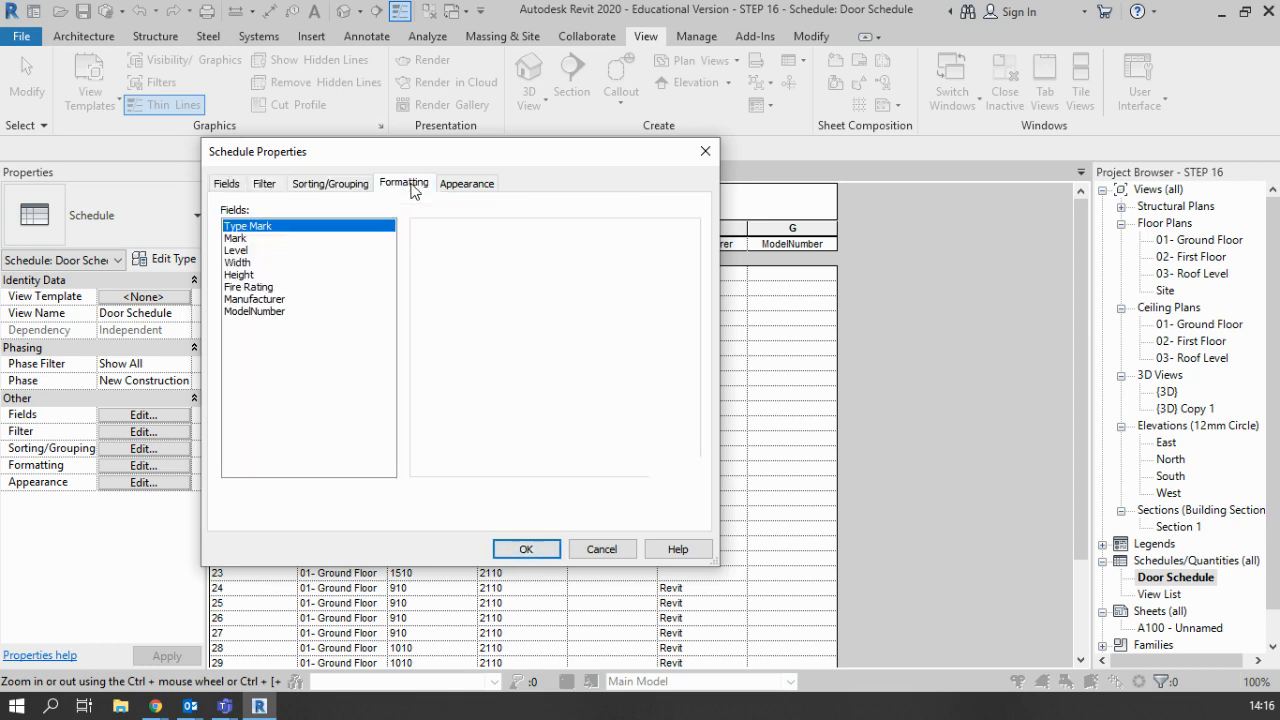
pyautogui.click(466, 184)
pyautogui.click(264, 184)
pyautogui.click(330, 184)
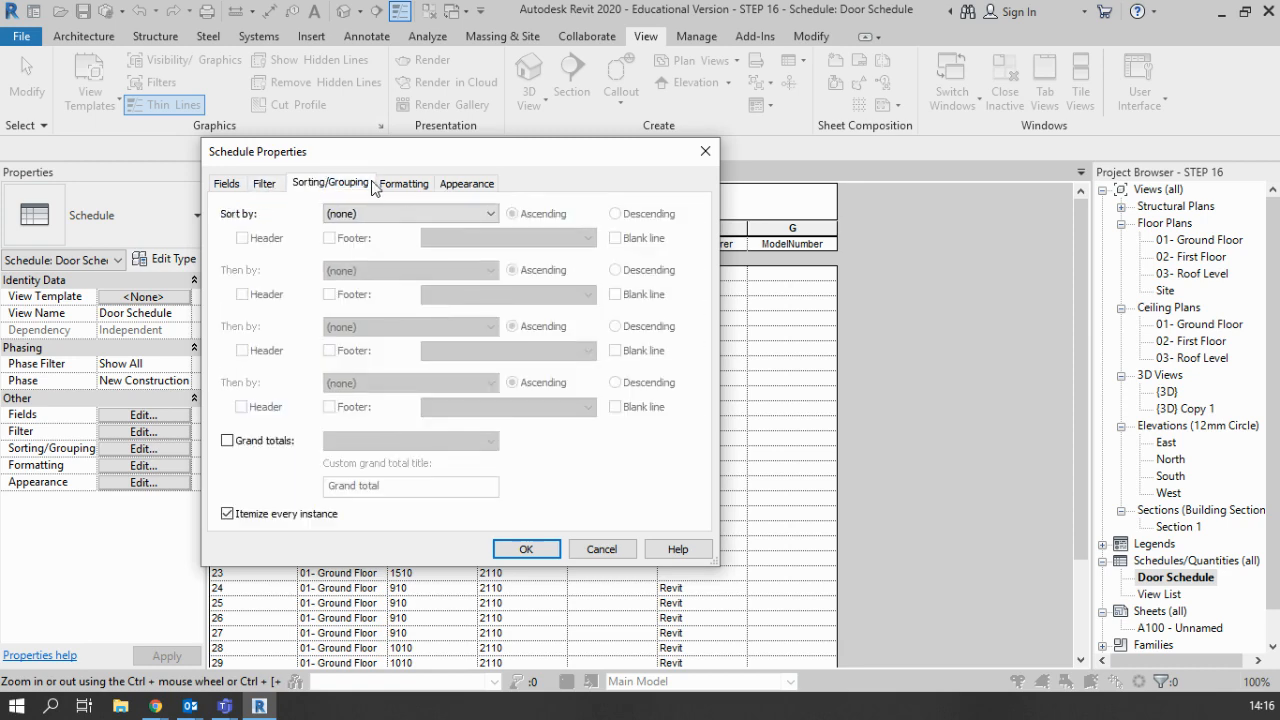
pyautogui.click(403, 184)
pyautogui.click(466, 184)
pyautogui.click(228, 184)
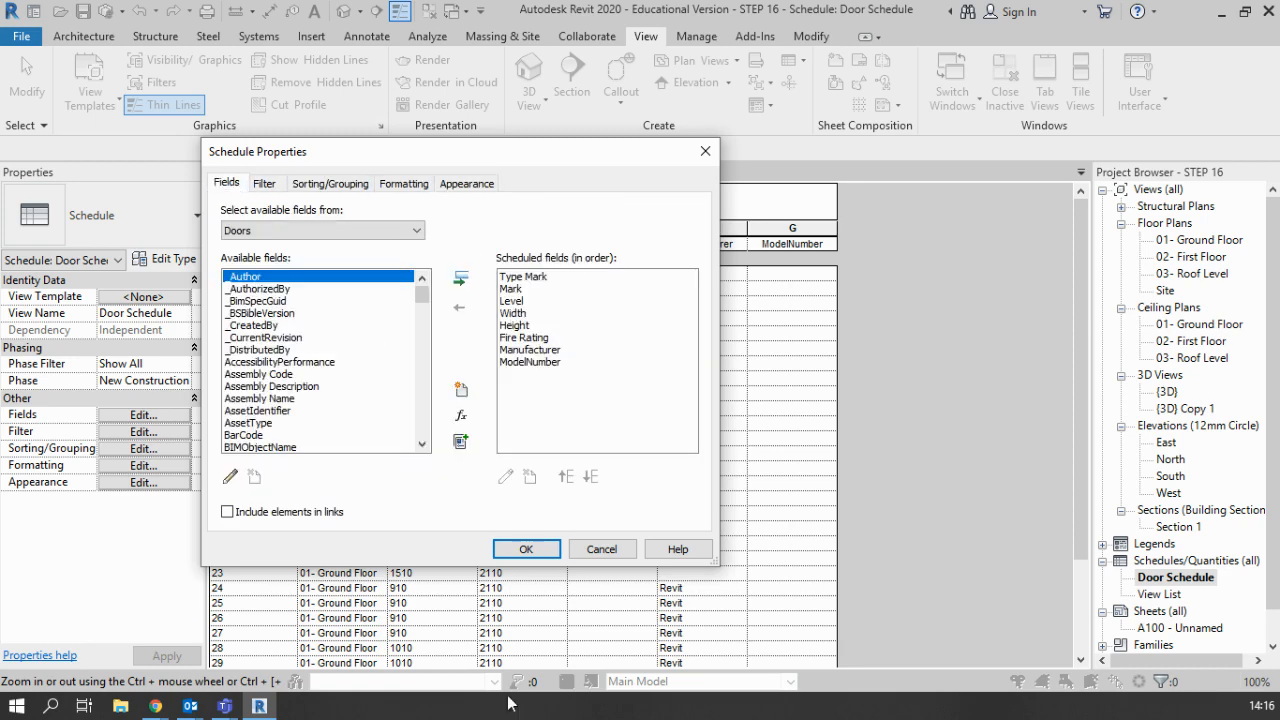
# Step: Apply the changed schedule properties and select the Mark cell of the first door row
pyautogui.click(524, 549)
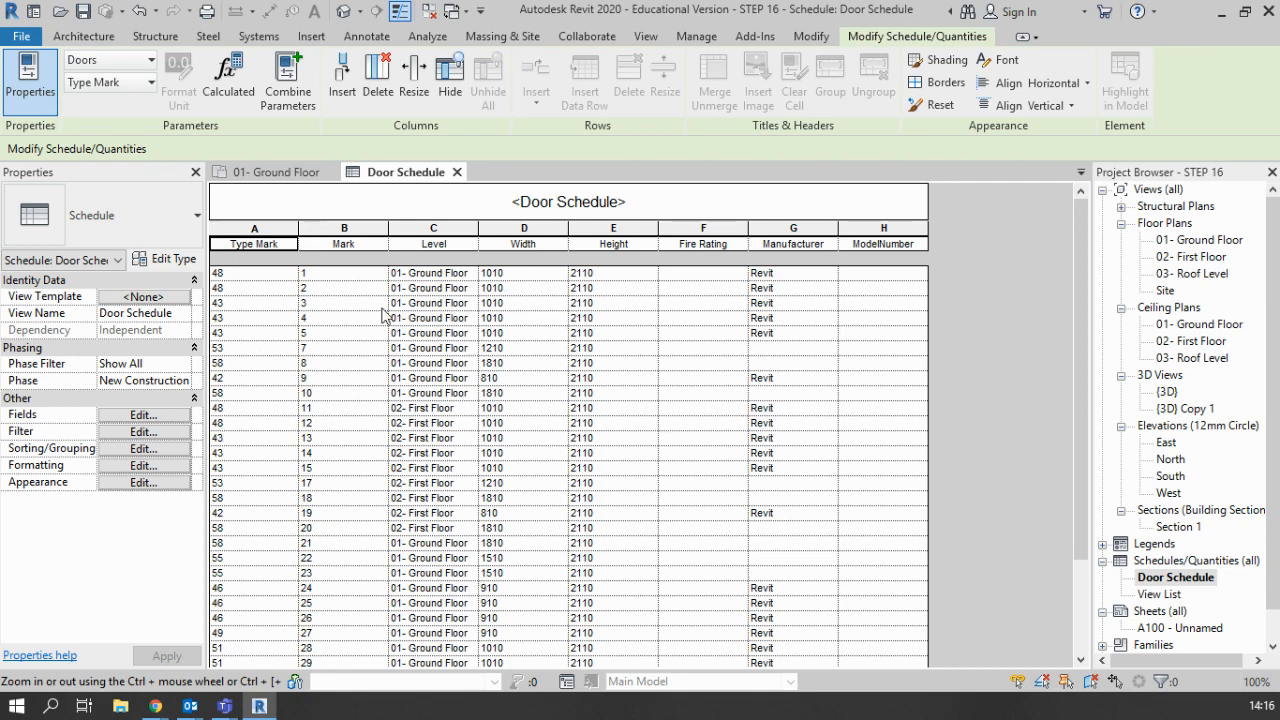
pyautogui.scroll(-2, 330, 533)
pyautogui.scroll(2, 316, 605)
pyautogui.click(328, 278)
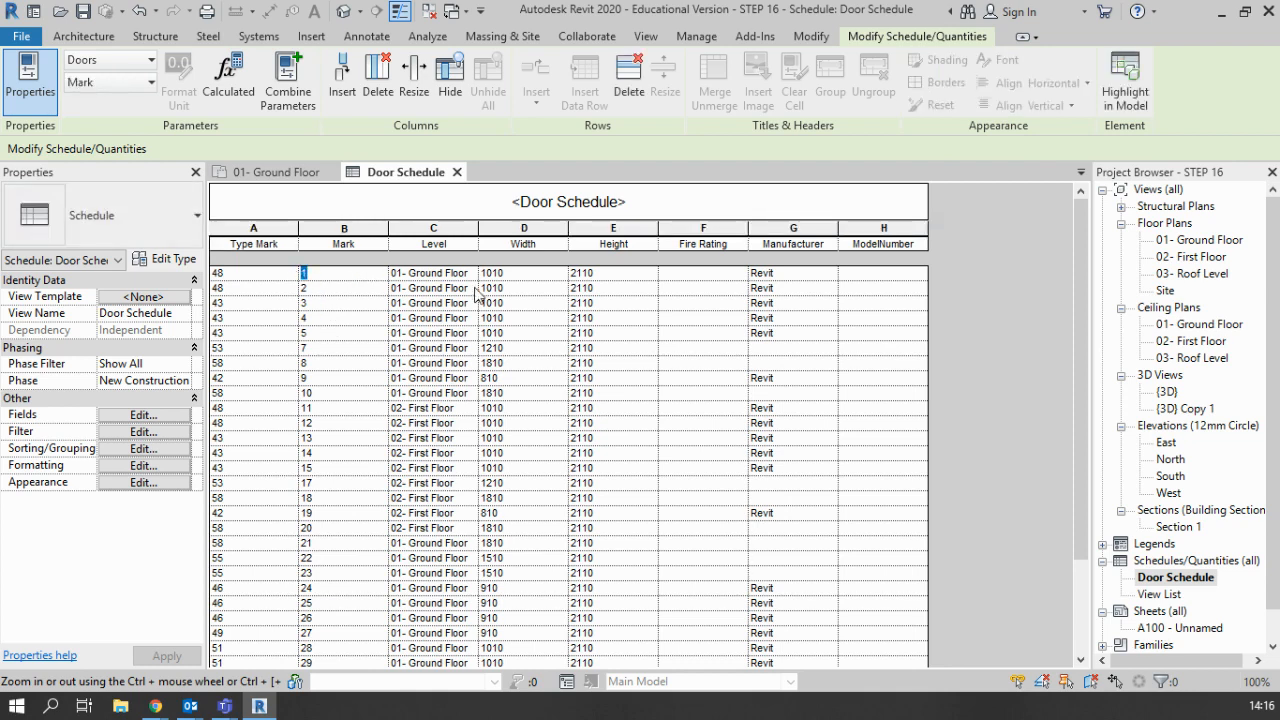
# Step: Highlight the door with Mark 2 in the model and look at its location on the ground floor plan
pyautogui.click(310, 292)
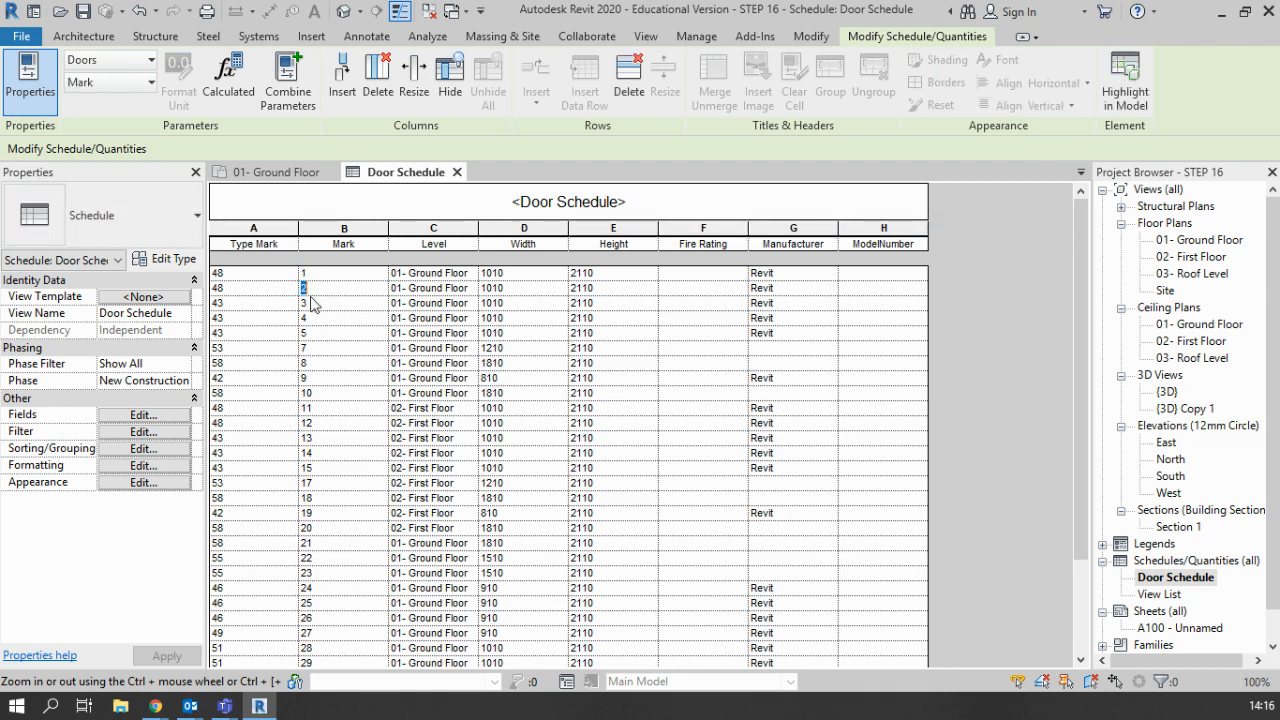
pyautogui.click(1125, 80)
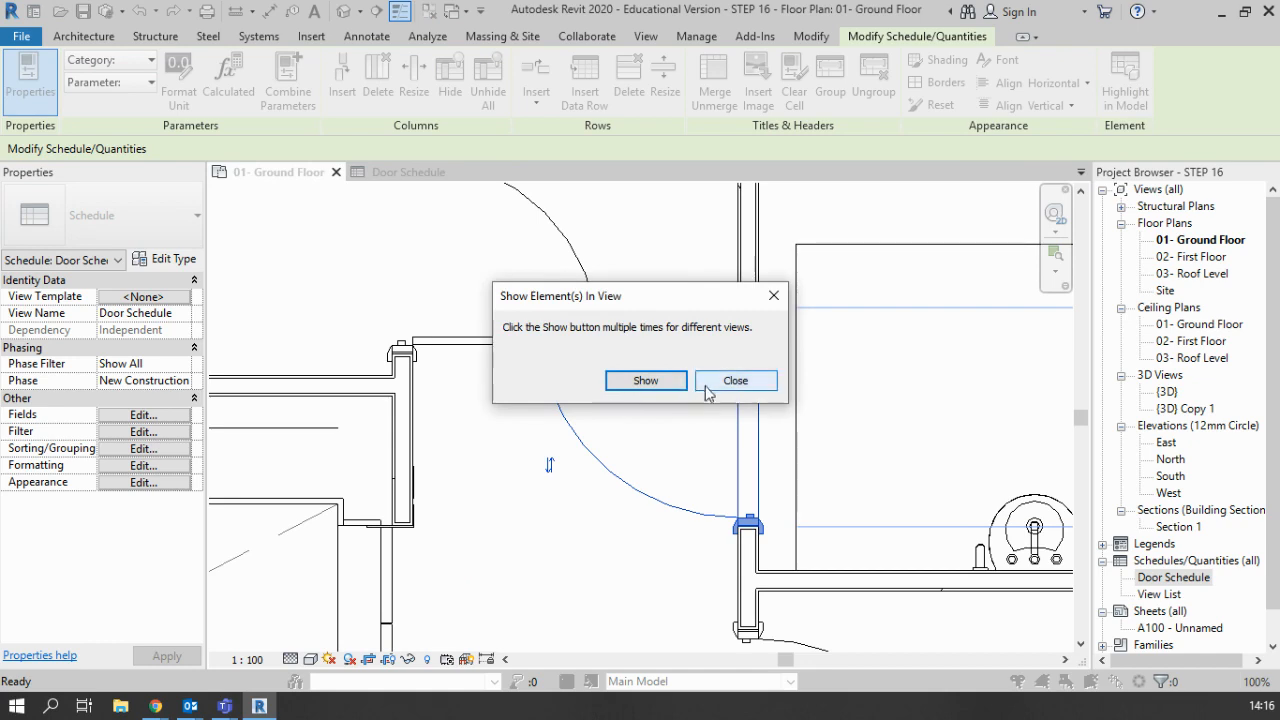
pyautogui.click(736, 381)
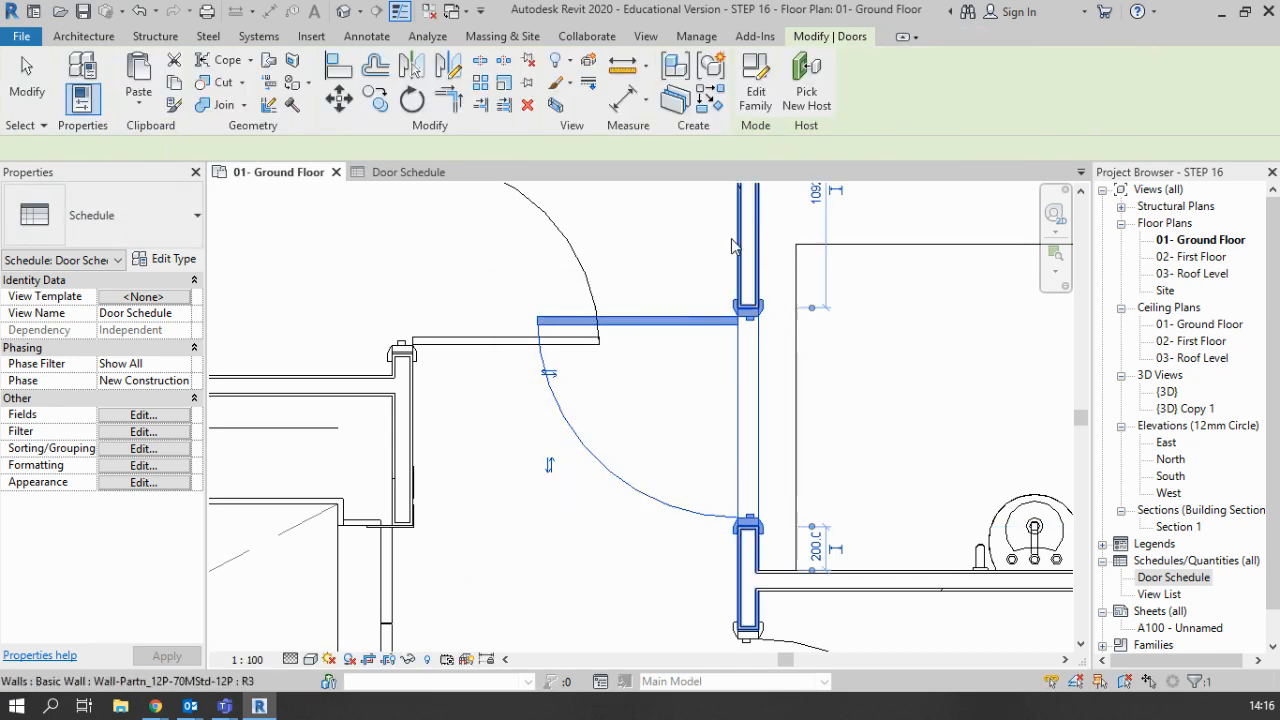
pyautogui.scroll(-3, 680, 545)
pyautogui.scroll(-2, 678, 545)
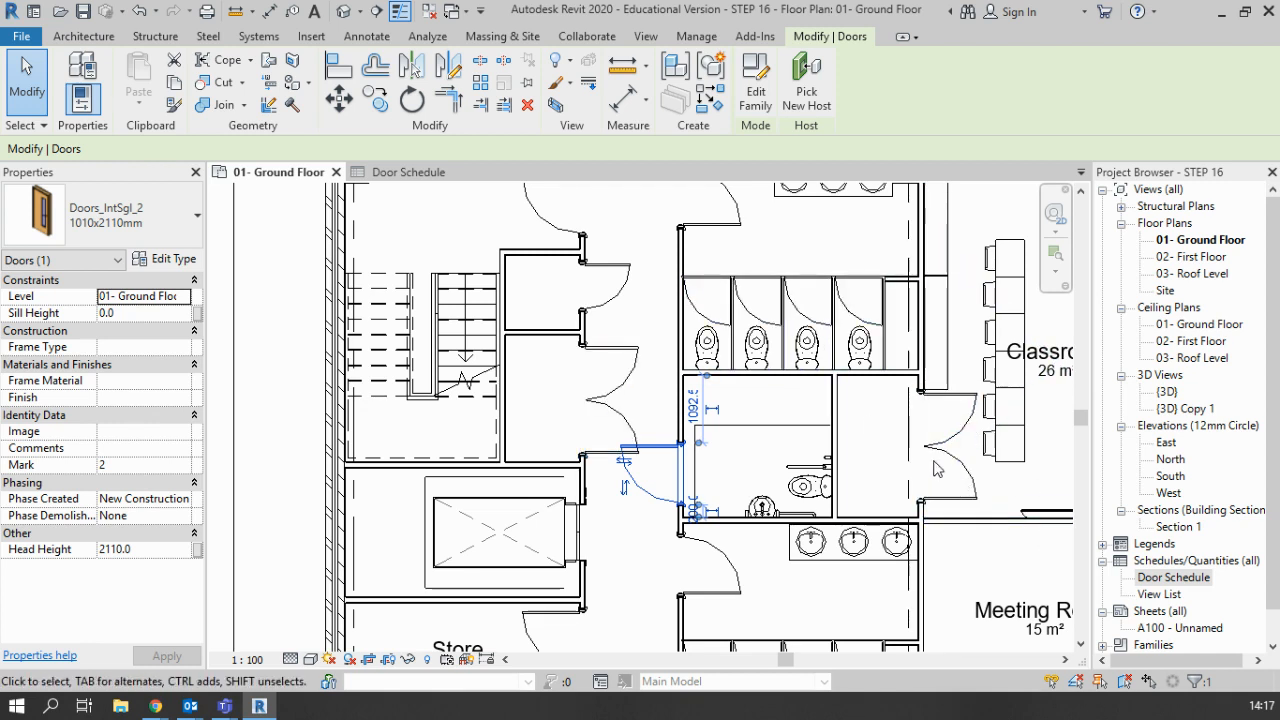
# Step: Return to Door Schedule and highlight the door with Mark 4 in the ground floor plan, leaving it selected
pyautogui.click(1182, 578)
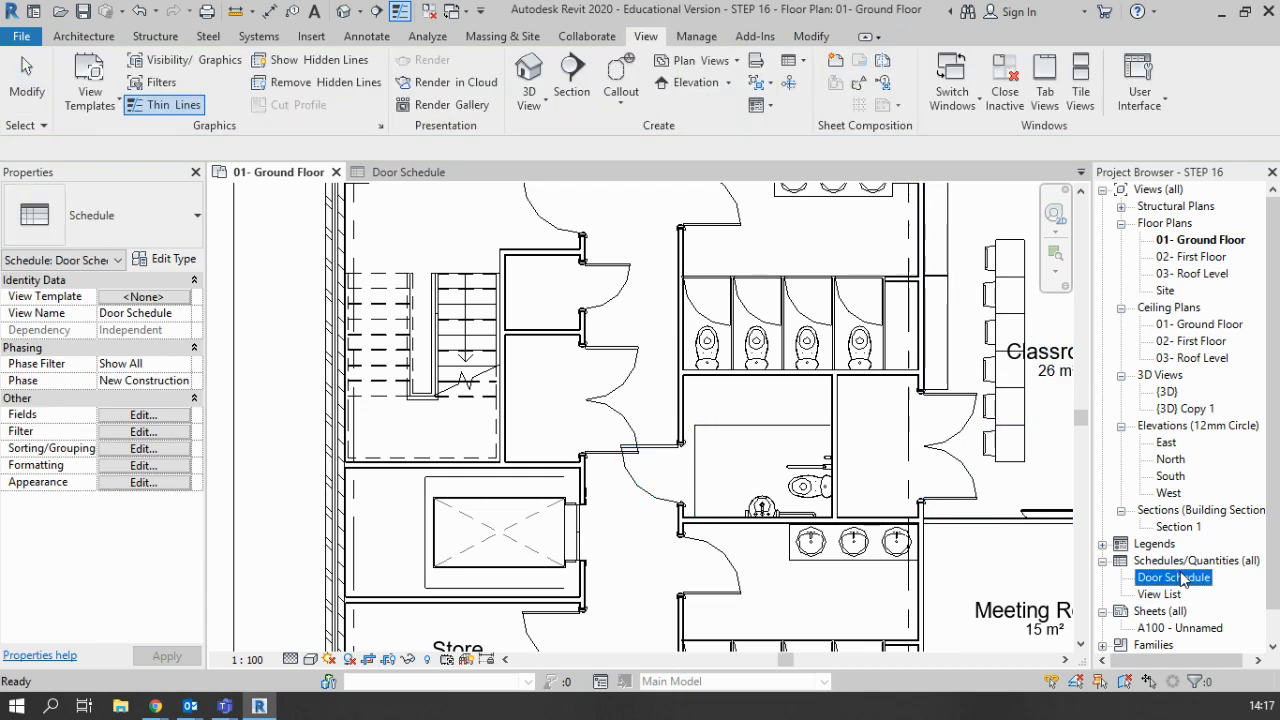
pyautogui.doubleClick(1183, 578)
pyautogui.scroll(-3, 757, 348)
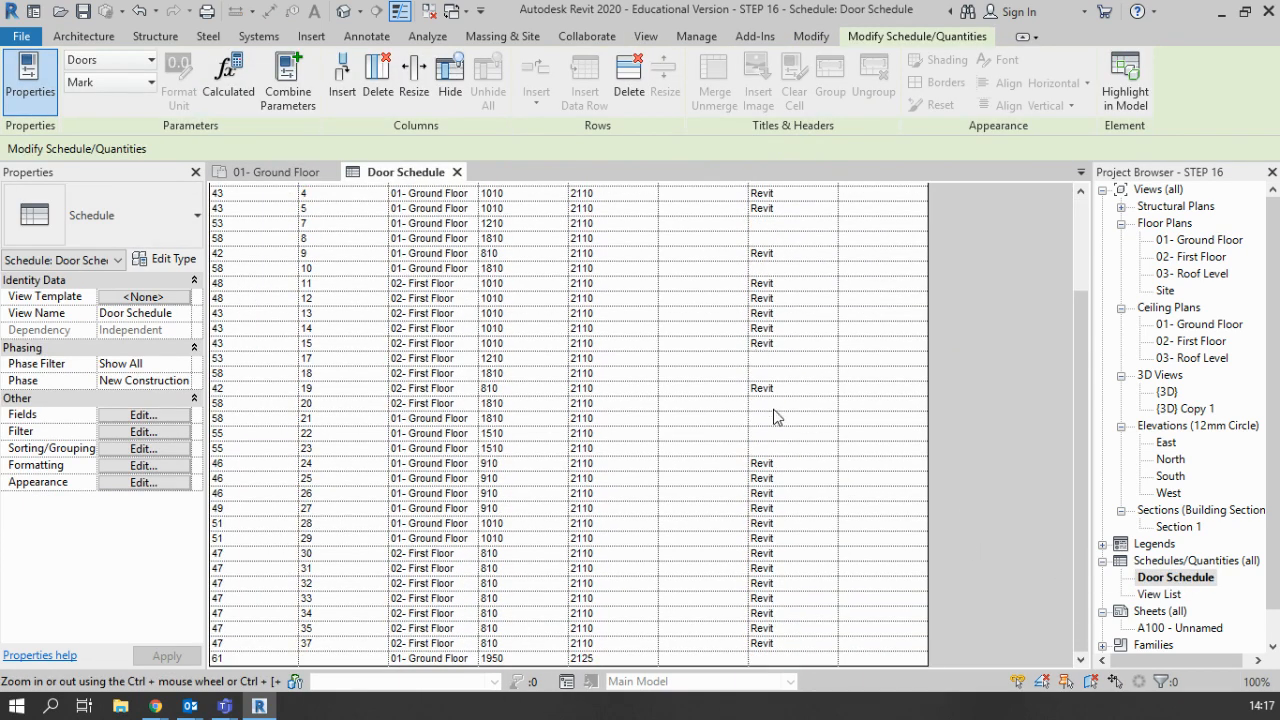
pyautogui.scroll(3, 770, 405)
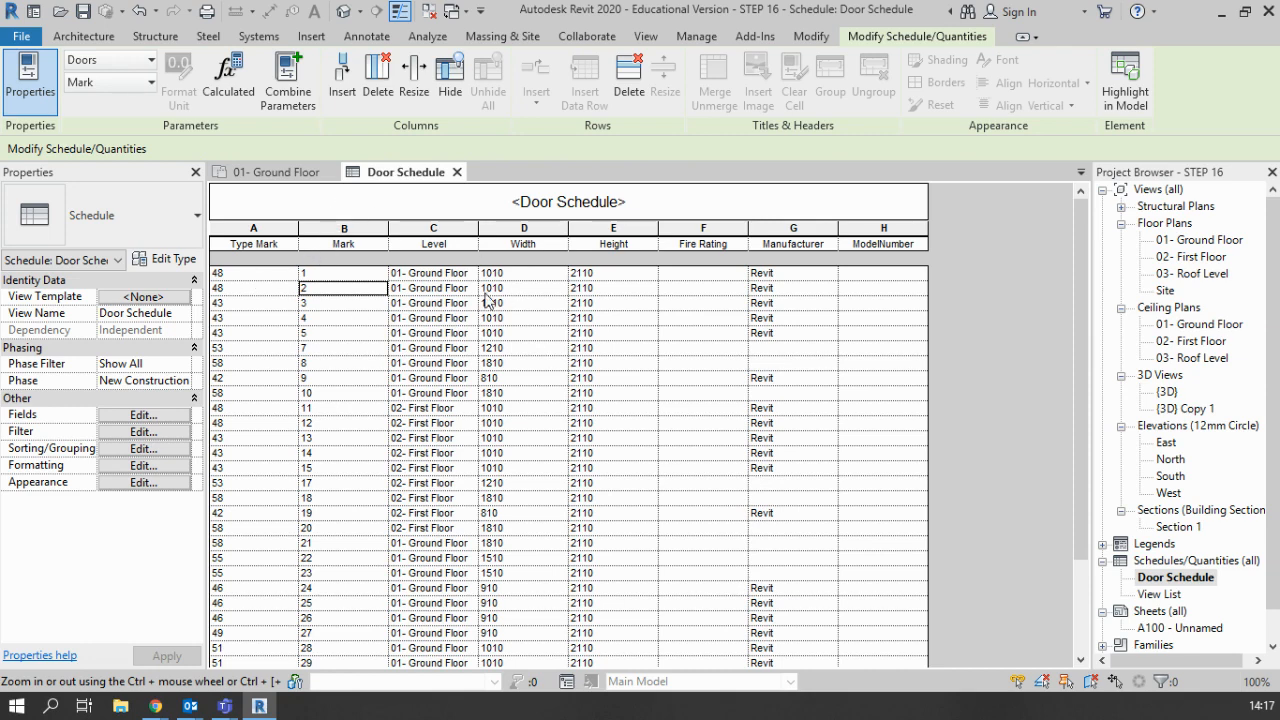
pyautogui.click(345, 318)
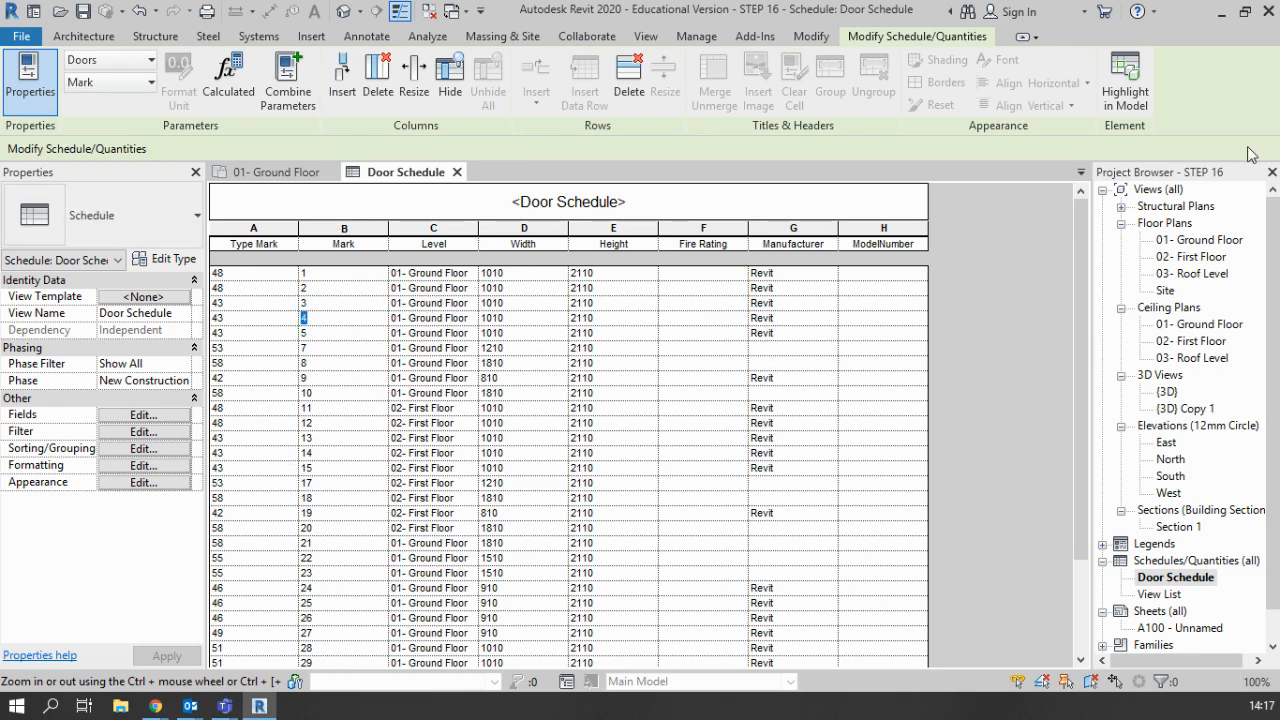
pyautogui.click(1125, 85)
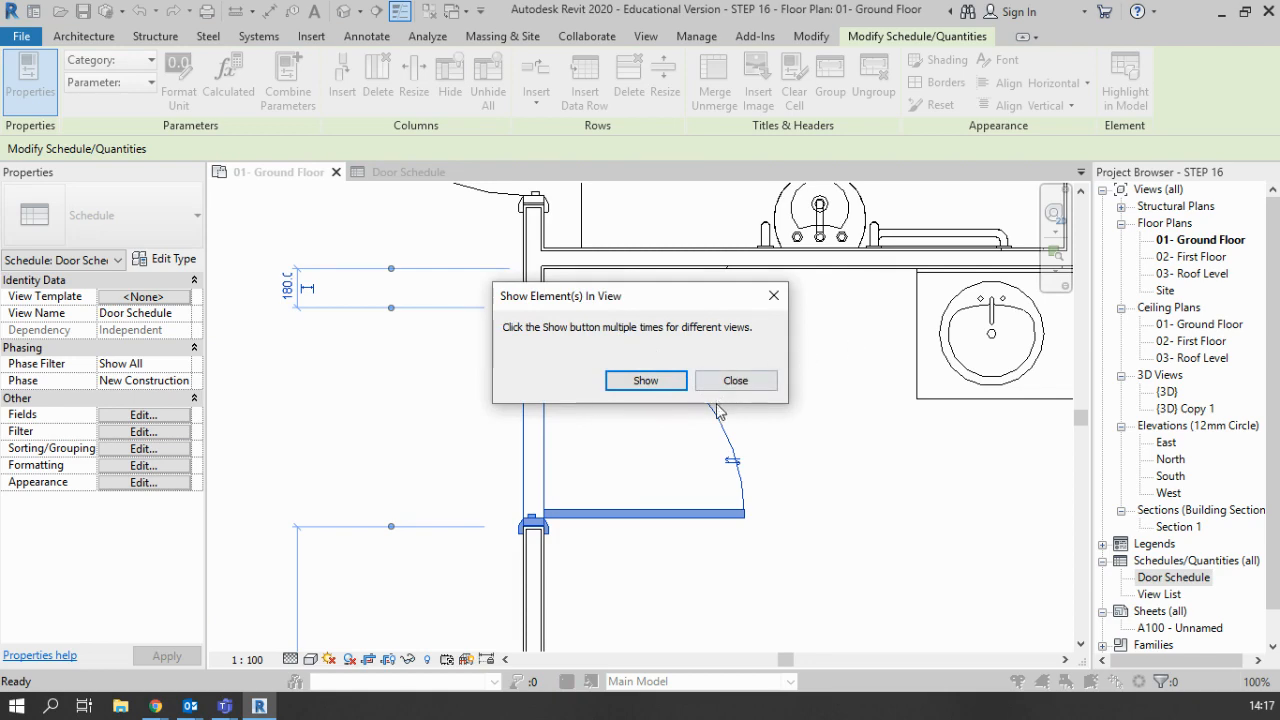
pyautogui.click(746, 381)
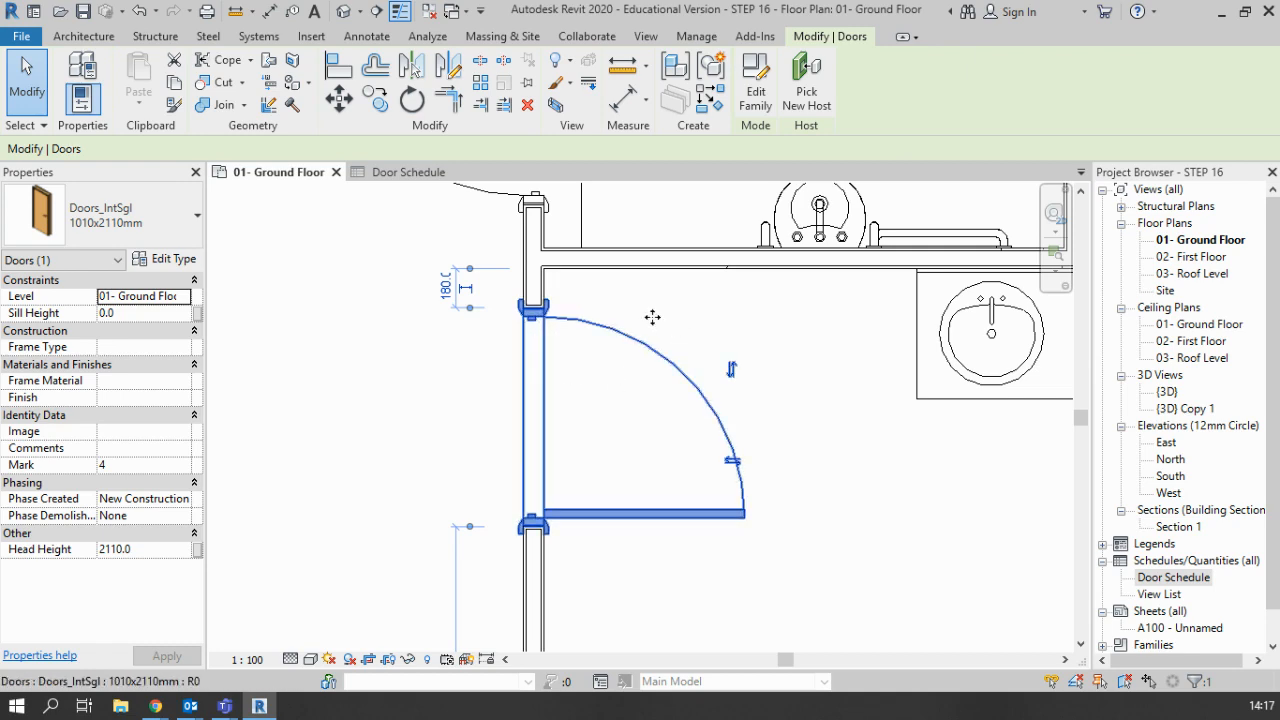
# Step: Open the selected door's type properties and set the Manufacturer to Jeld-Wen
pyautogui.click(163, 262)
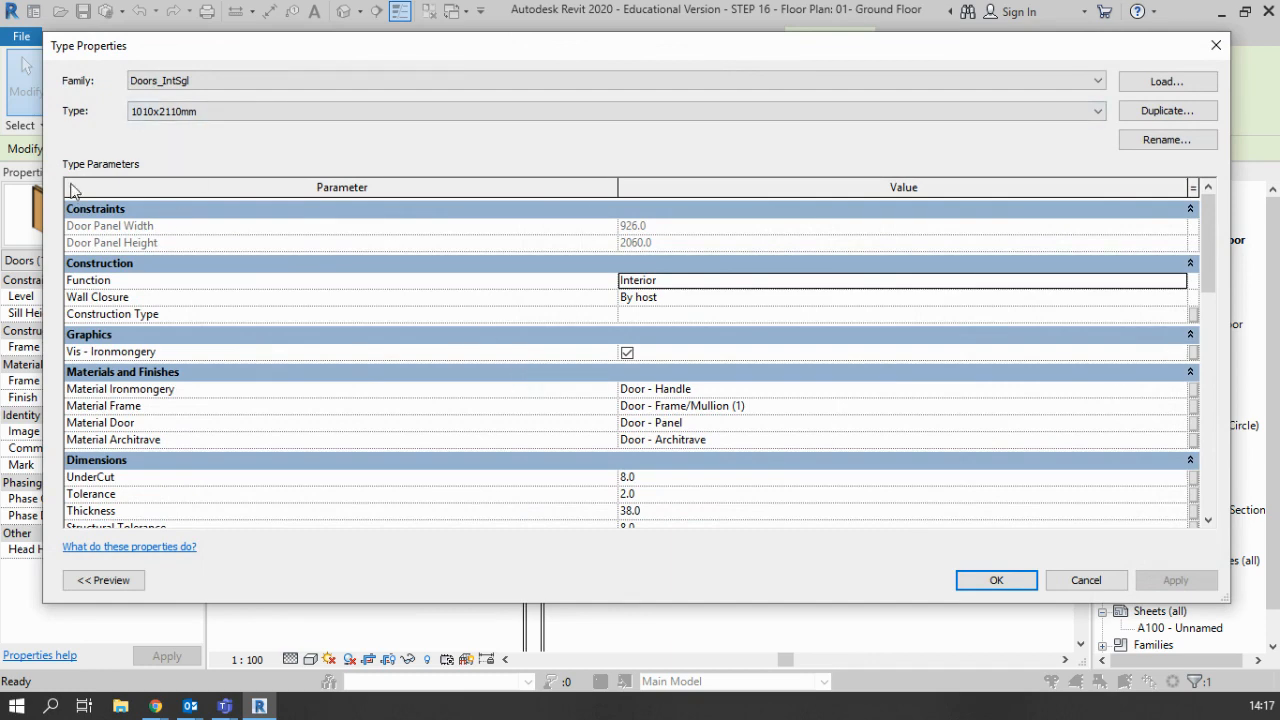
pyautogui.scroll(-3, 166, 354)
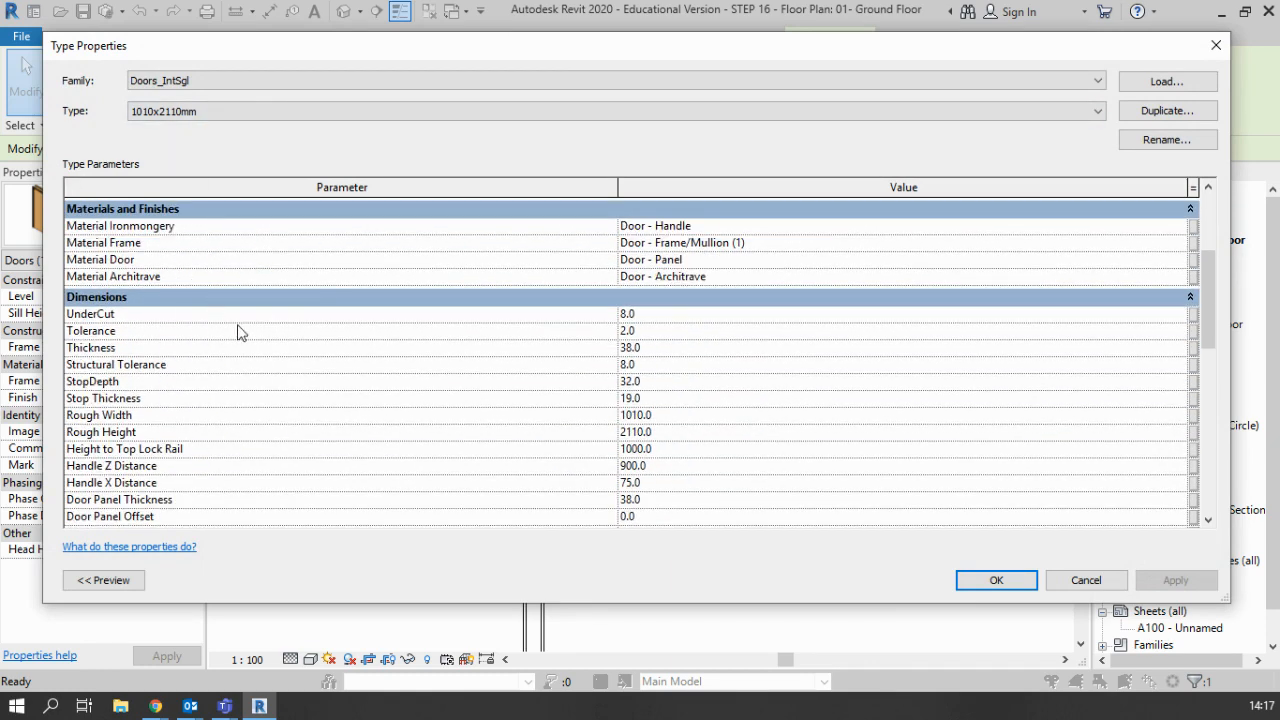
pyautogui.scroll(-6, 760, 468)
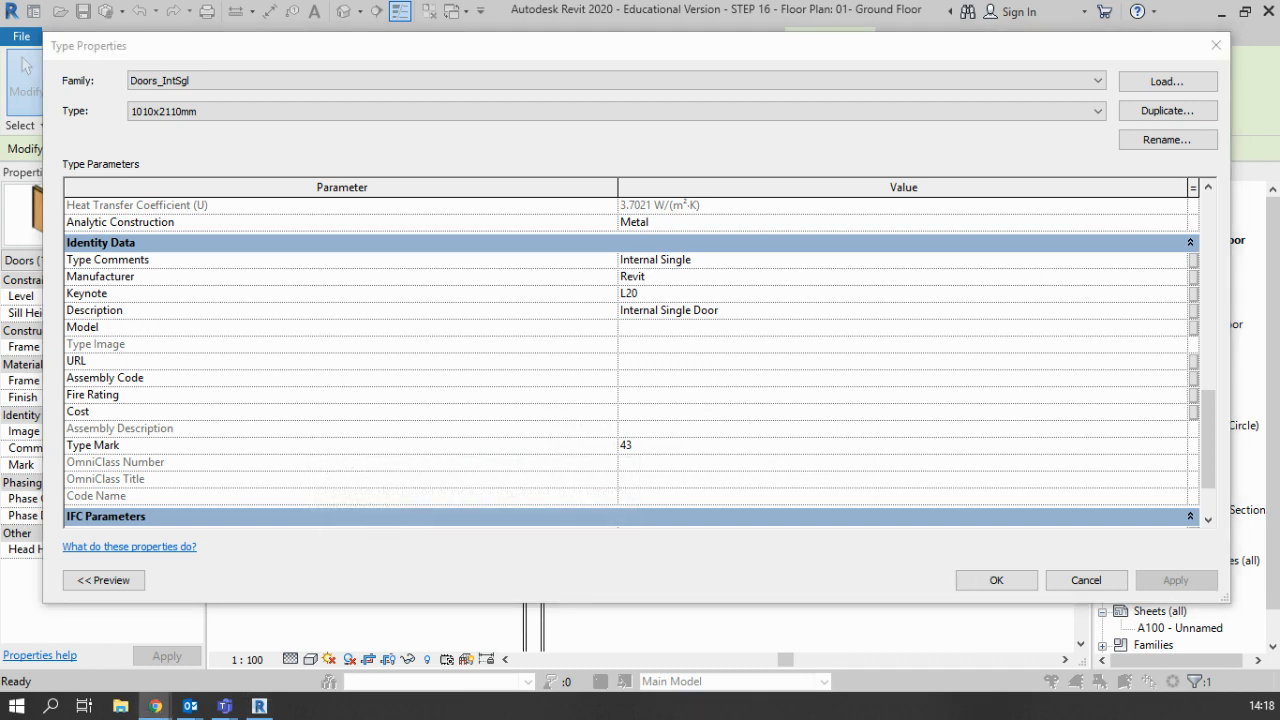
pyautogui.click(678, 281)
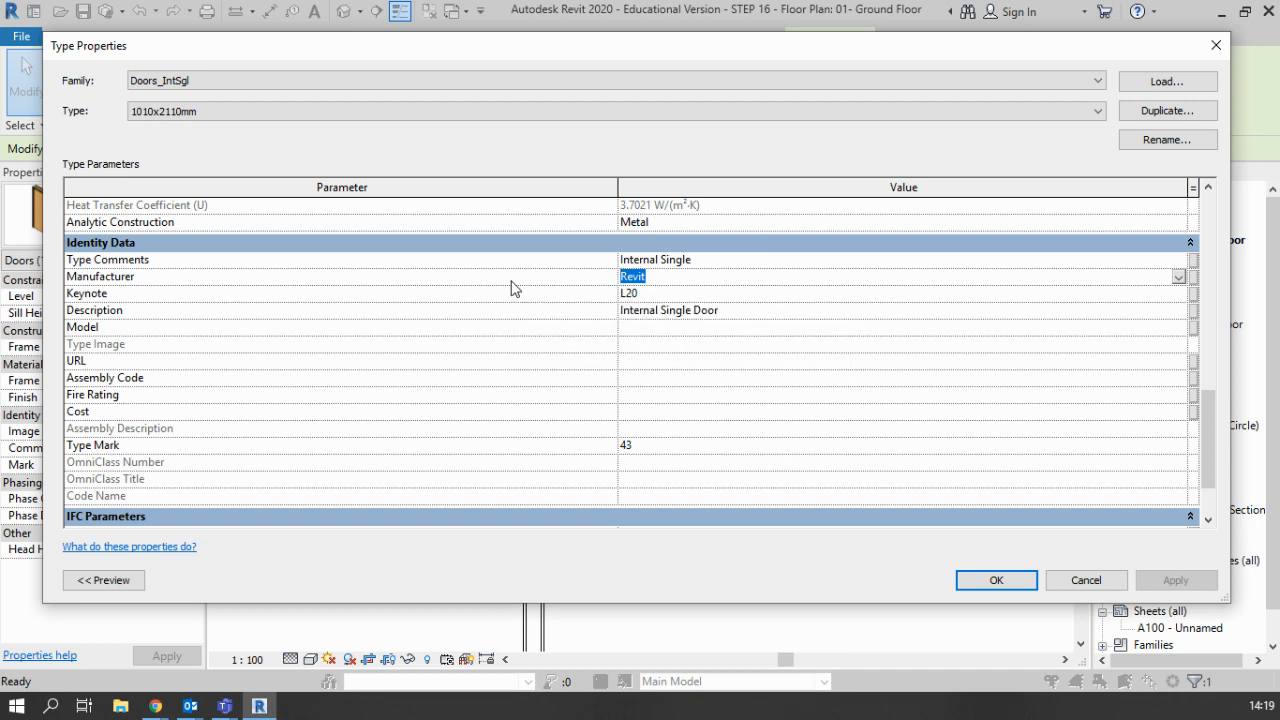
pyautogui.write('Jeld-Wen')
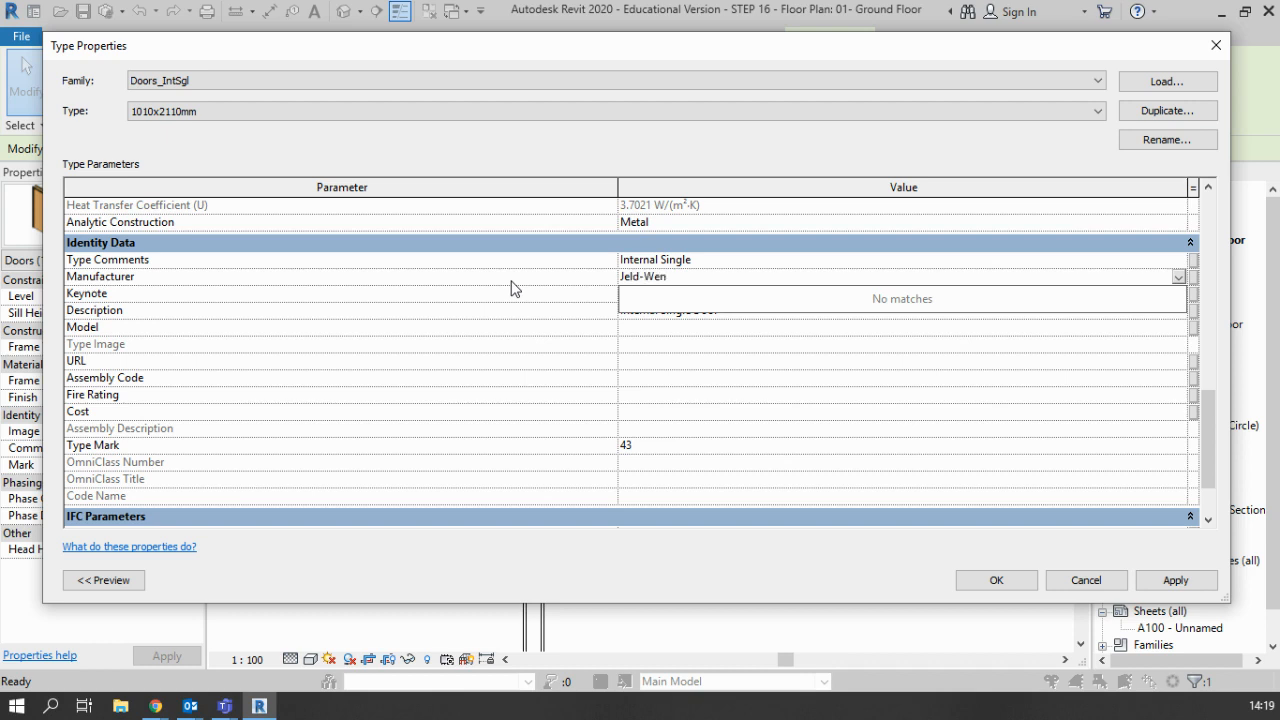
pyautogui.click(675, 362)
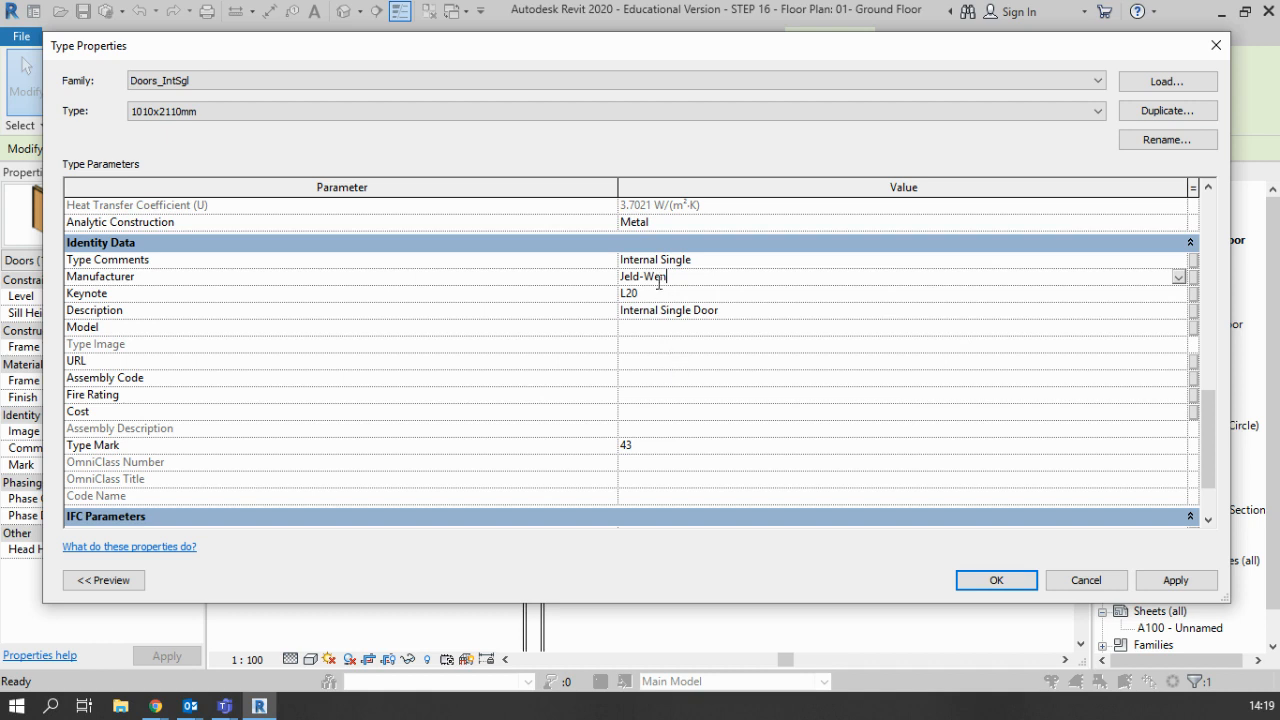
# Step: Set the door type's Model to 8843G in its identity data
pyautogui.click(729, 311)
pyautogui.click(660, 328)
pyautogui.write('88SG')
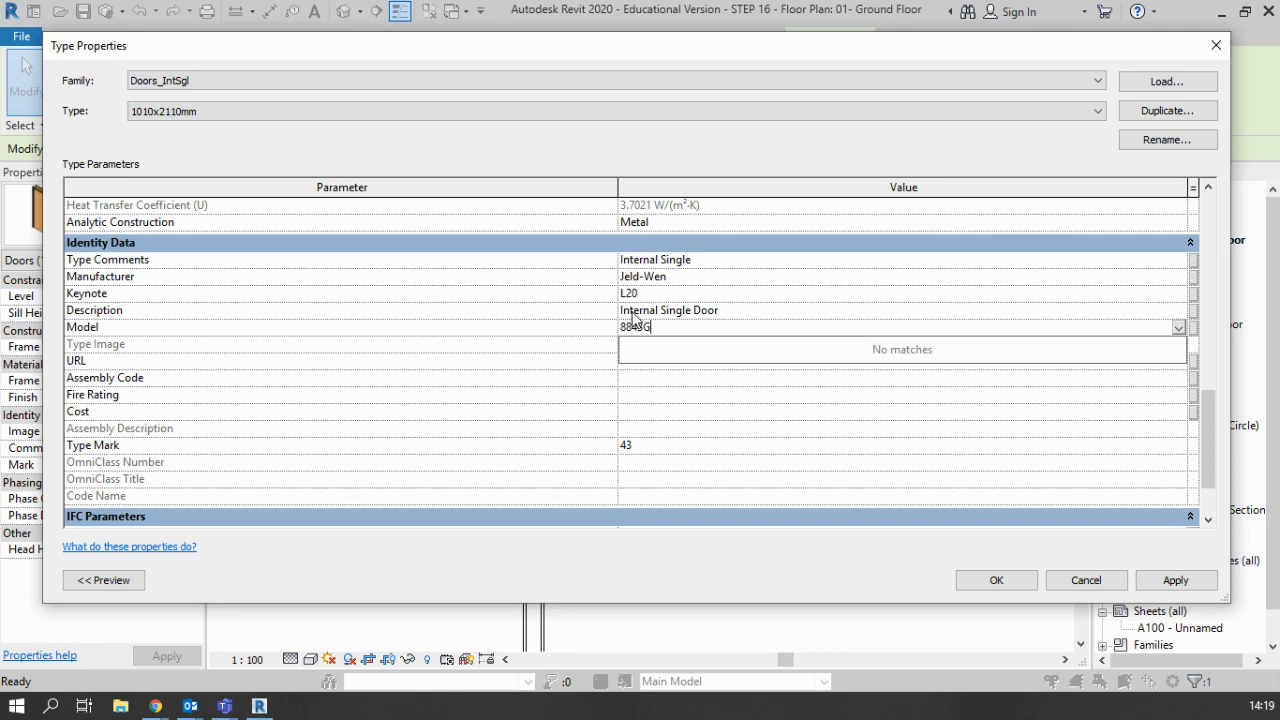
pyautogui.press('Return')
pyautogui.click(680, 361)
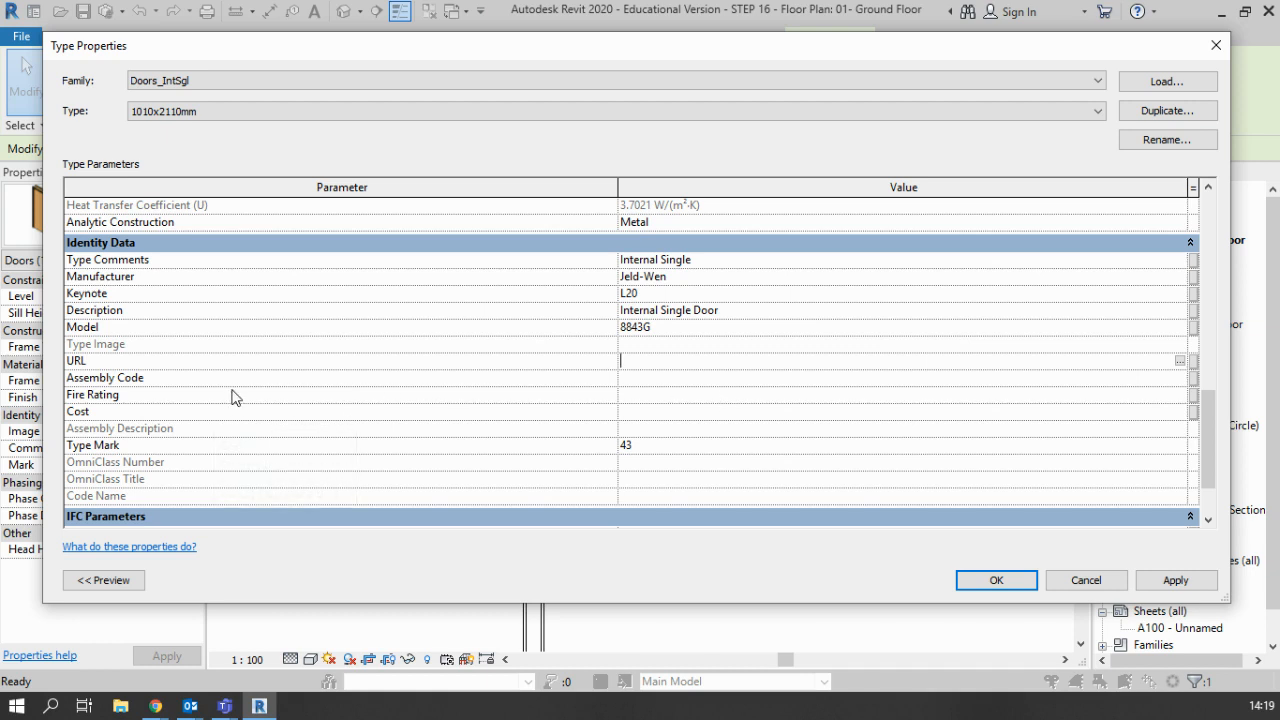
# Step: Set the door type's Fire Rating to FD30 and accept the type properties
pyautogui.click(687, 395)
pyautogui.write('FD')
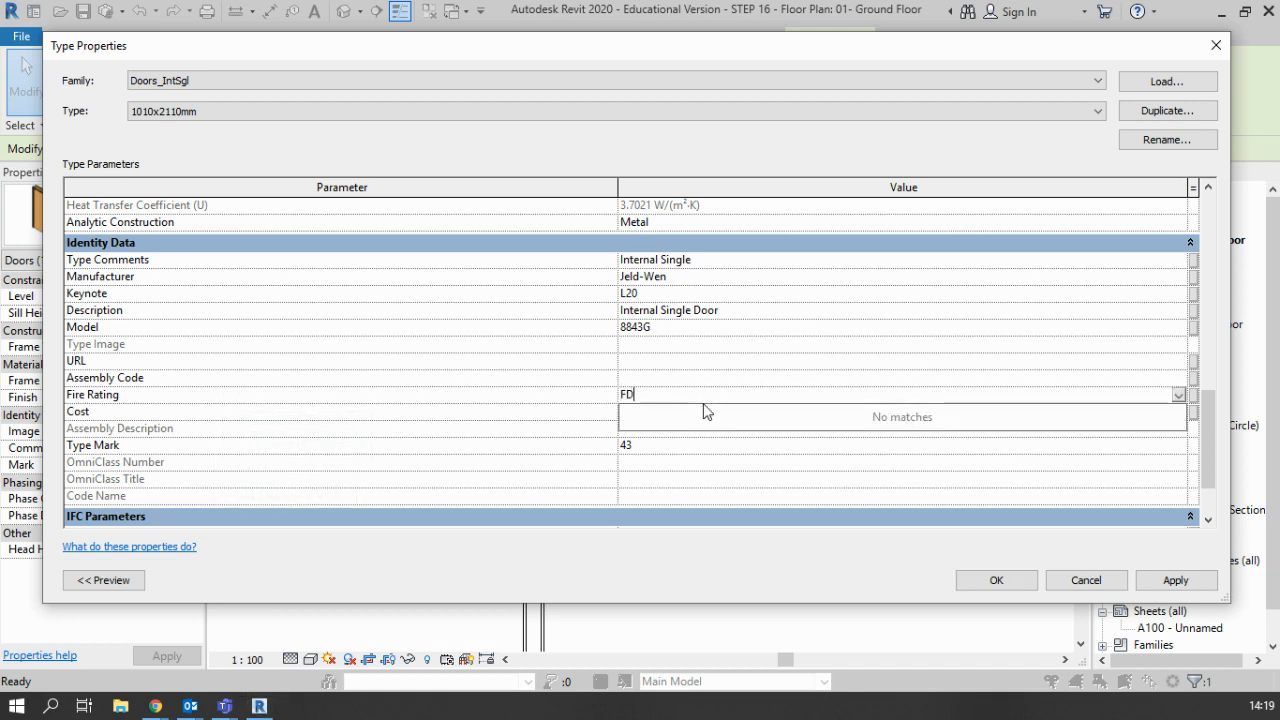
pyautogui.write('30')
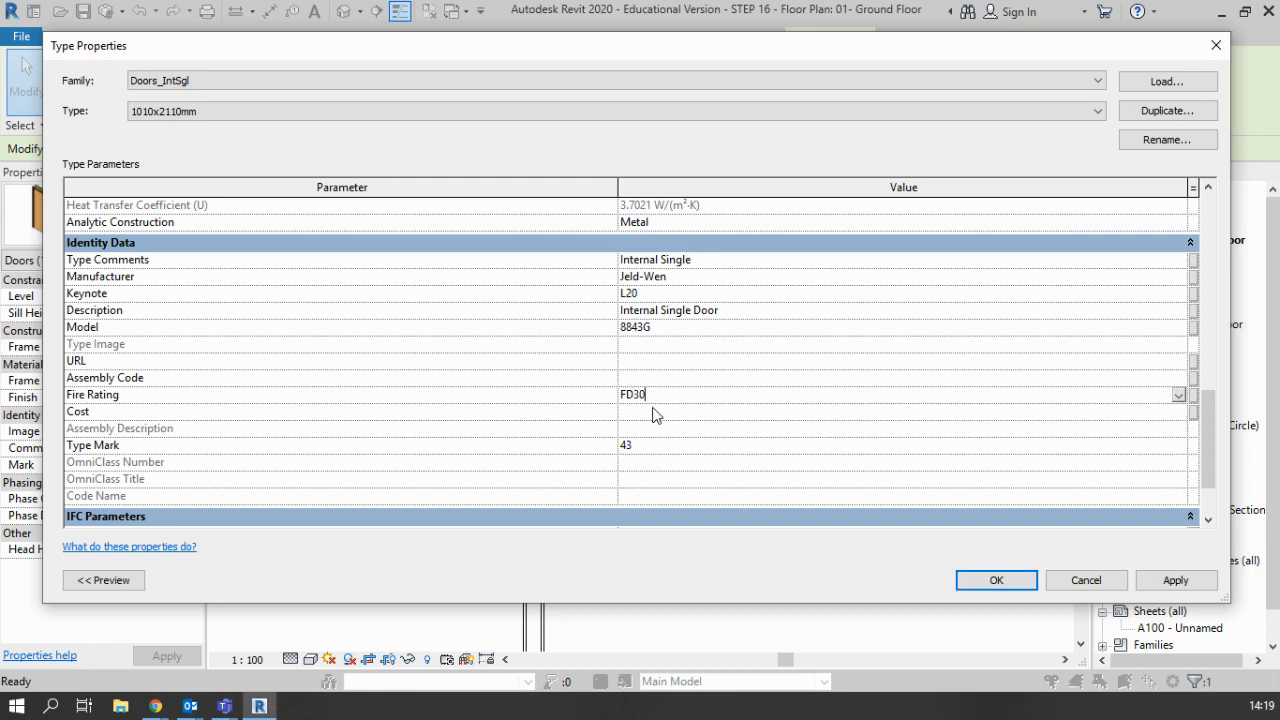
pyautogui.click(652, 448)
pyautogui.scroll(-3, 654, 458)
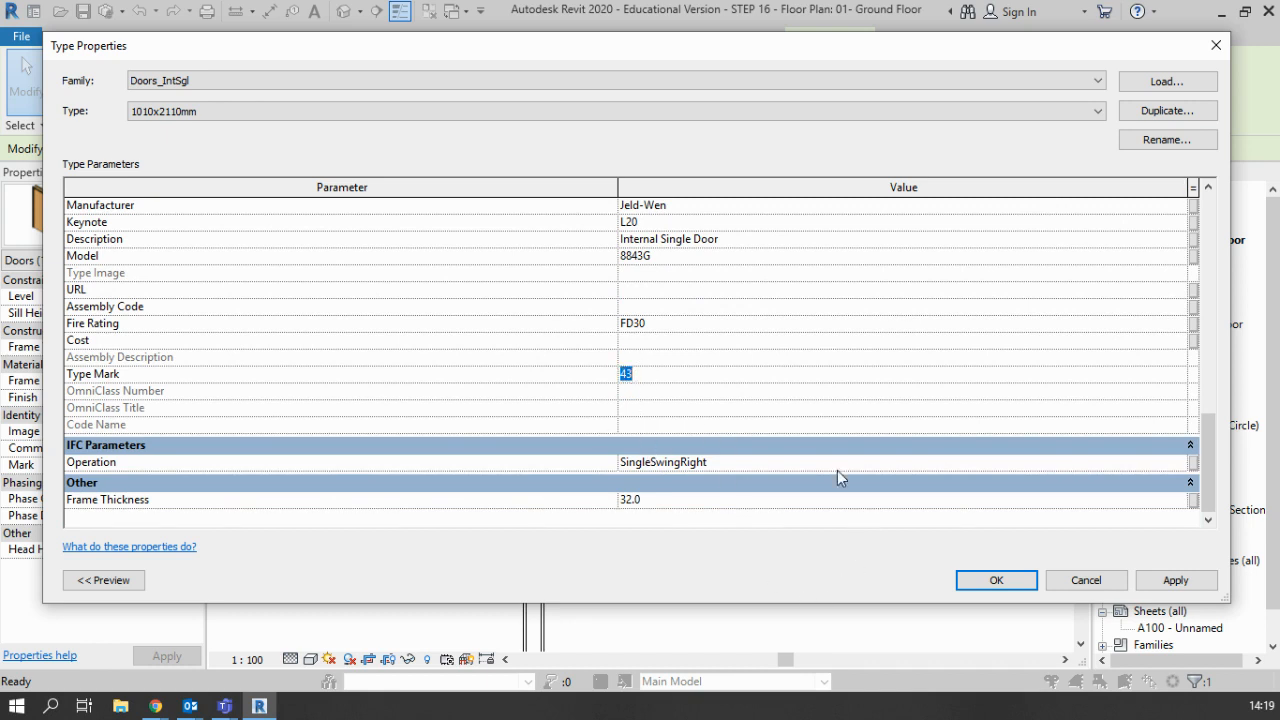
pyautogui.click(968, 584)
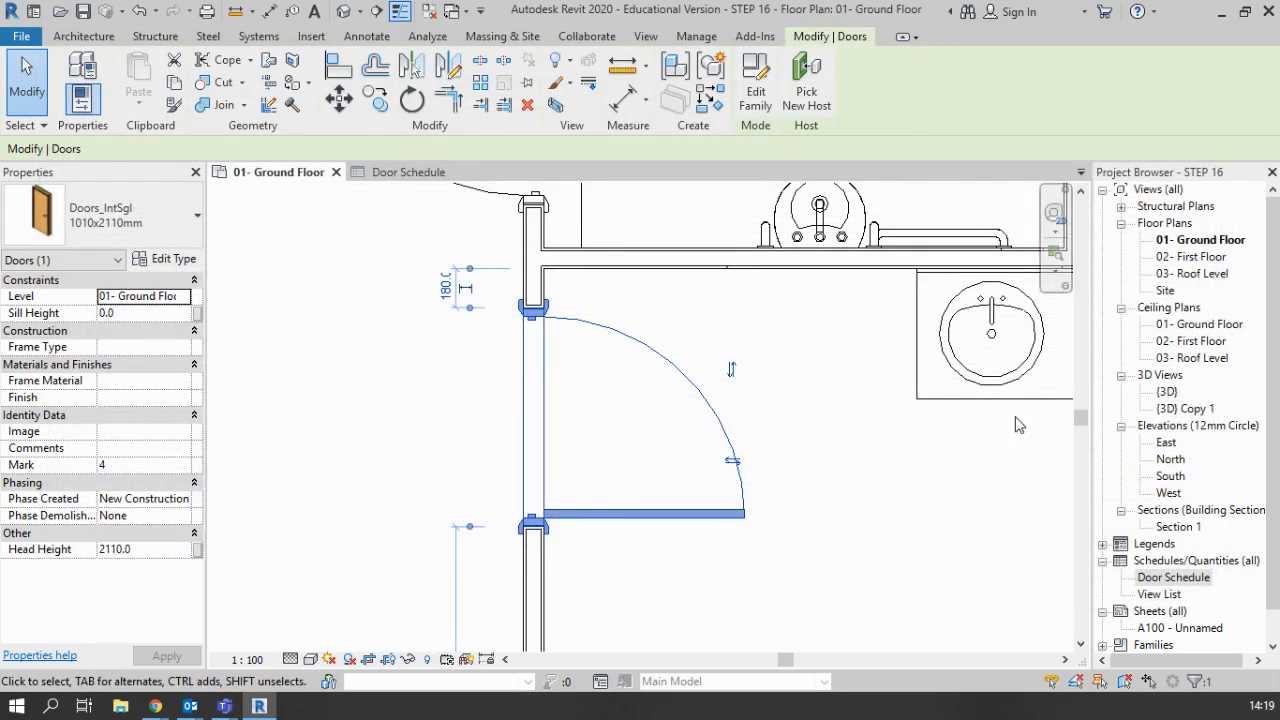
# Step: Reopen Door Schedule and check the Fire Rating, Manufacturer and ModelNumber columns for the edited door type
pyautogui.scroll(-2, 1236, 480)
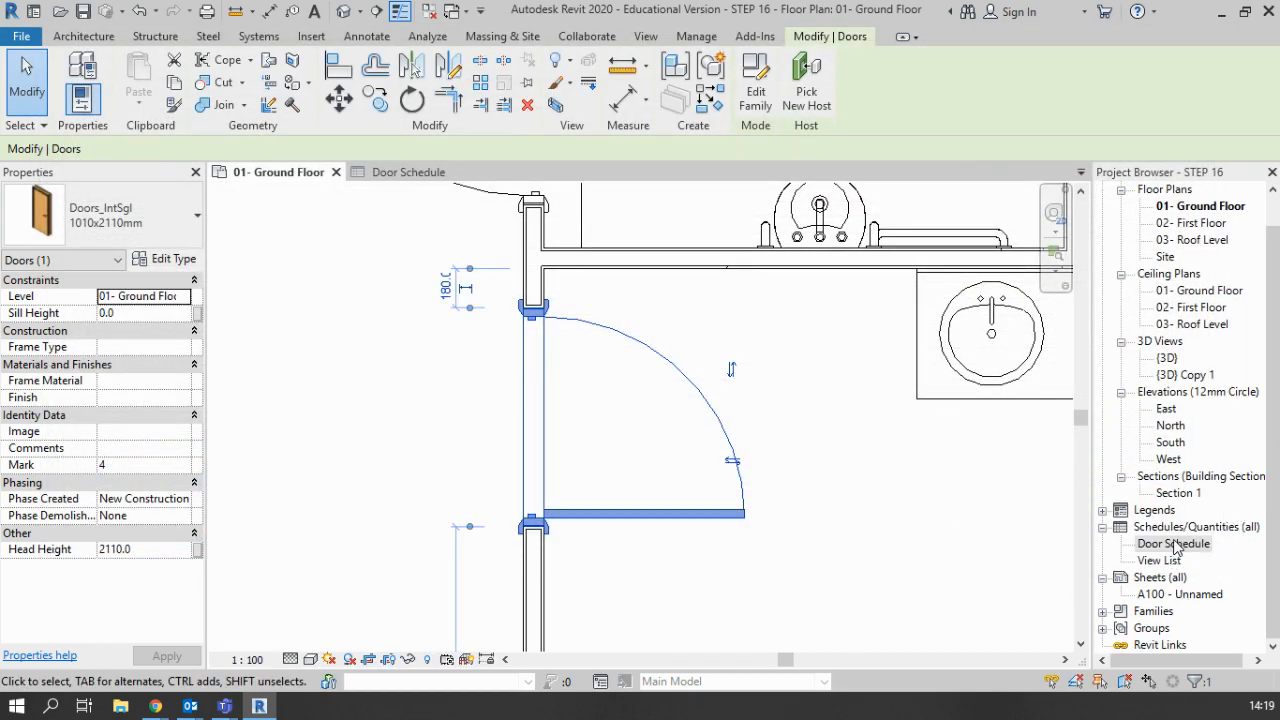
pyautogui.click(1175, 544)
pyautogui.doubleClick(1175, 544)
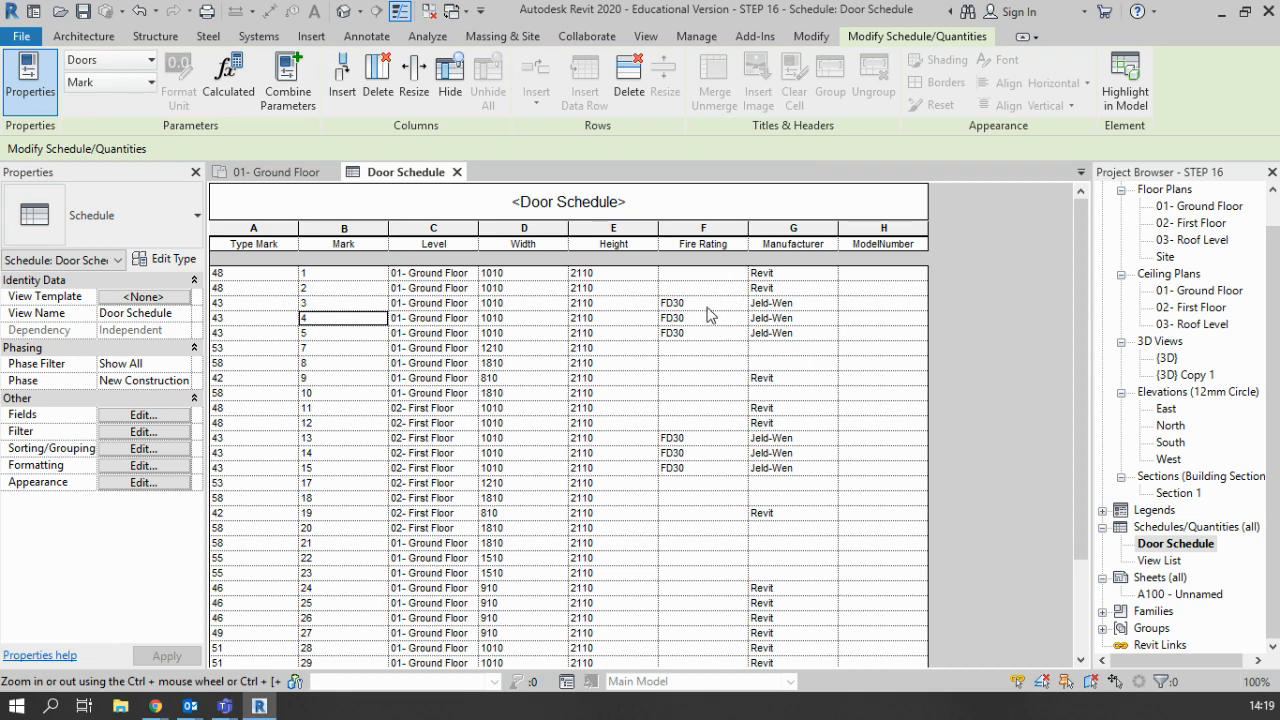
pyautogui.scroll(-3, 740, 405)
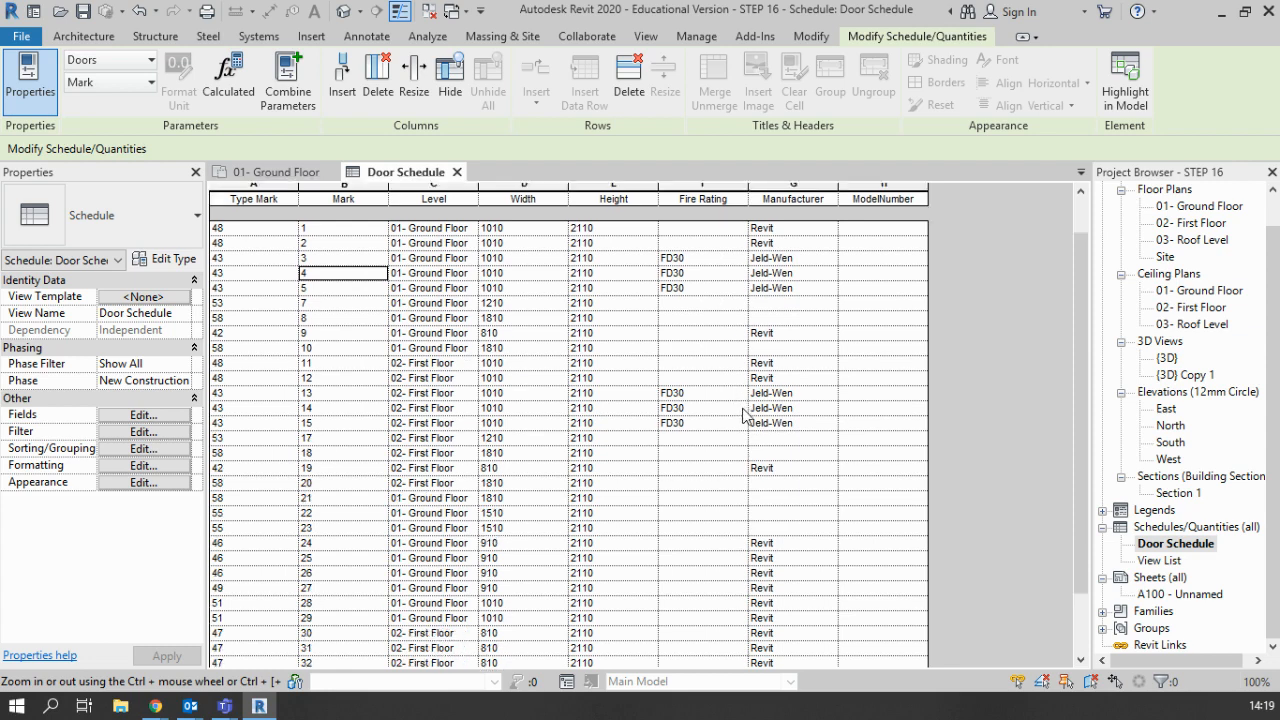
pyautogui.scroll(3, 732, 390)
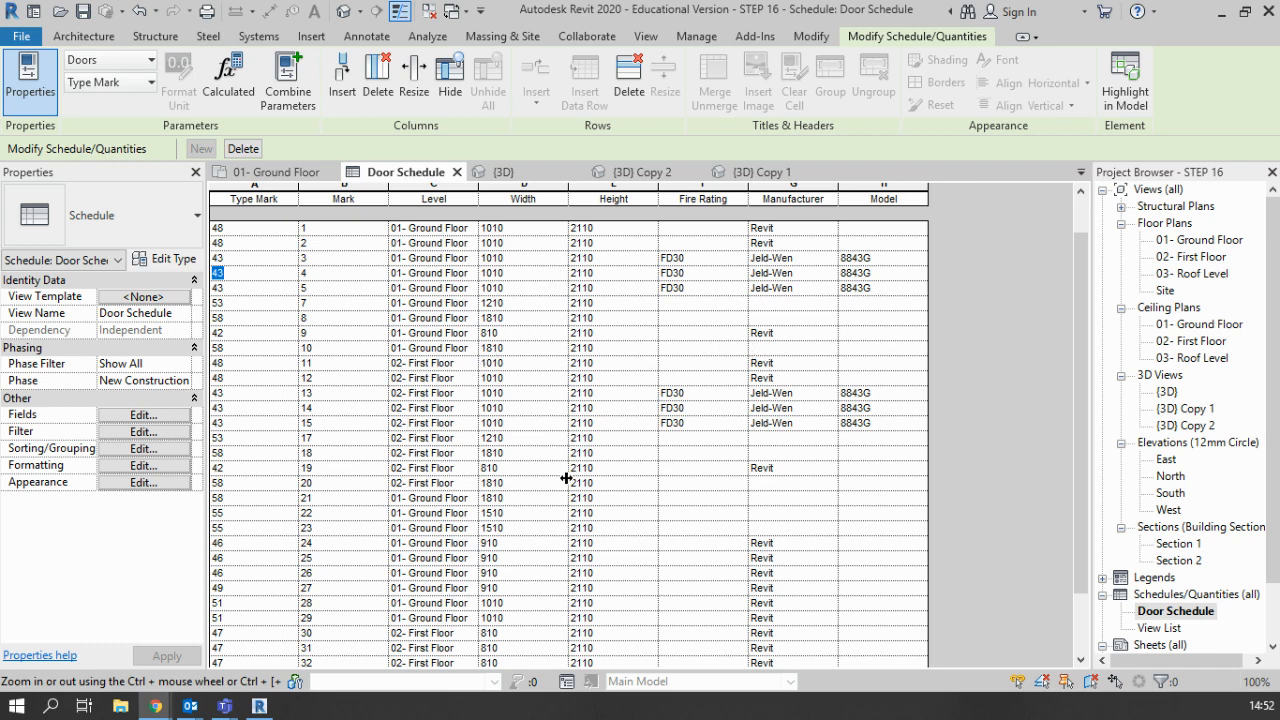
# Step: Set the Manufacturer of the door with Mark 24 to Kawneer UK Limited, accepting the change for its whole type
pyautogui.click(778, 545)
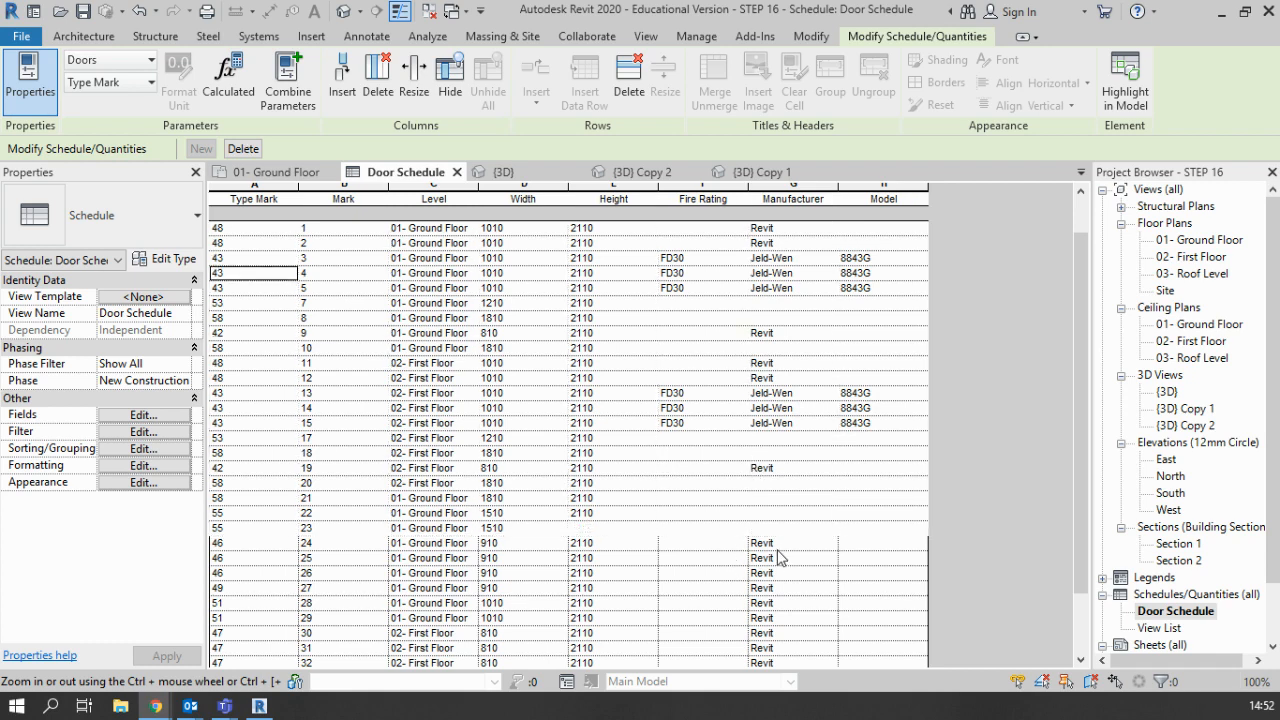
pyautogui.click(829, 543)
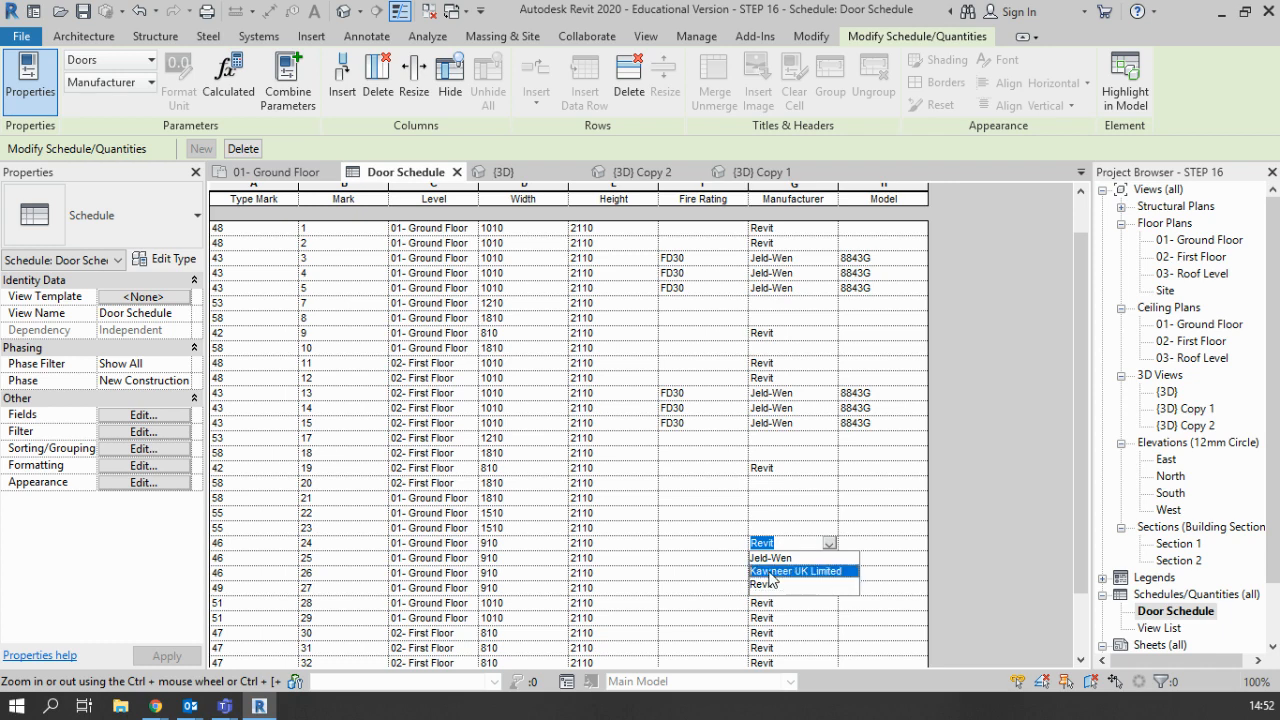
pyautogui.click(795, 571)
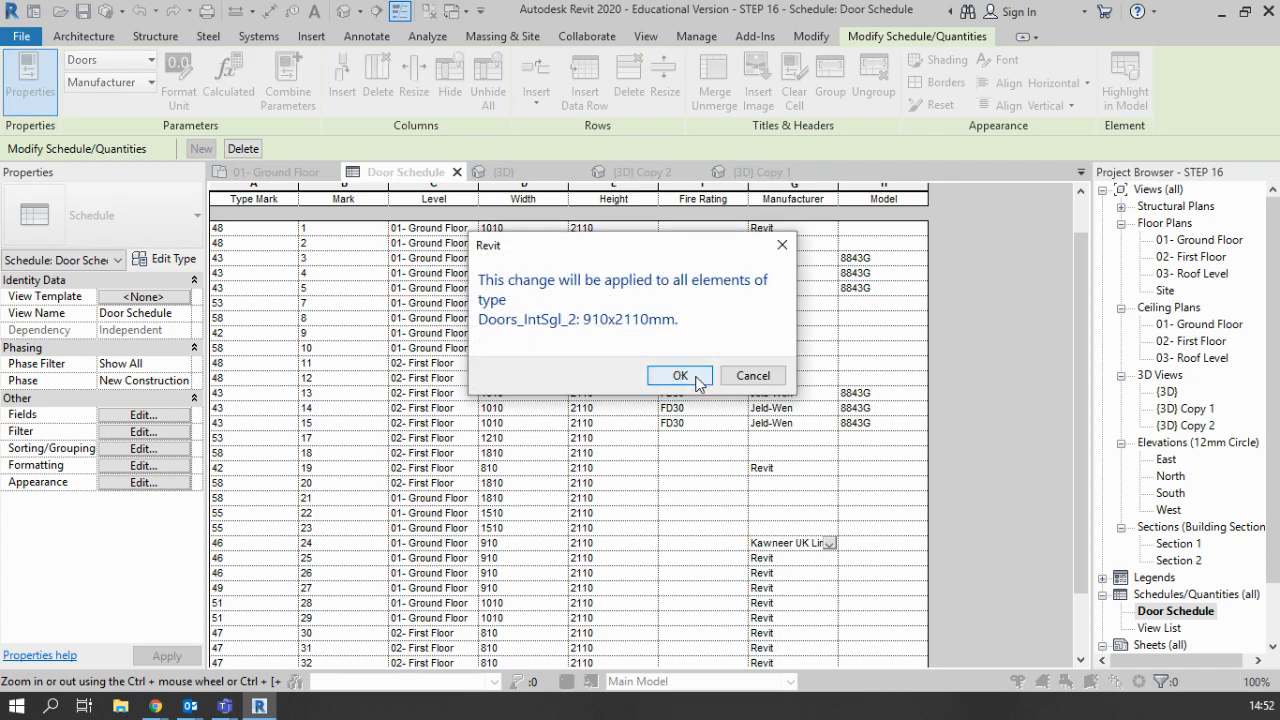
pyautogui.click(692, 378)
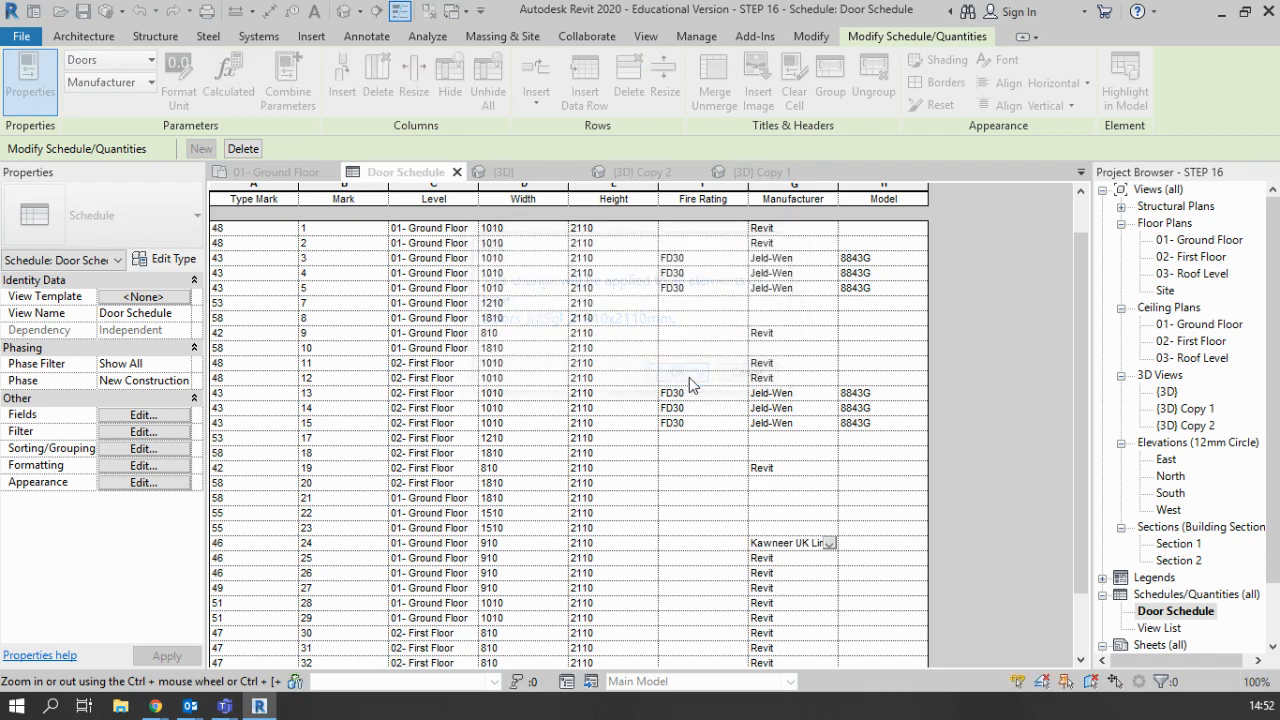
# Step: Try to set the Model of the door with Mark 24 to 8846GFD60 for its whole type
pyautogui.click(845, 548)
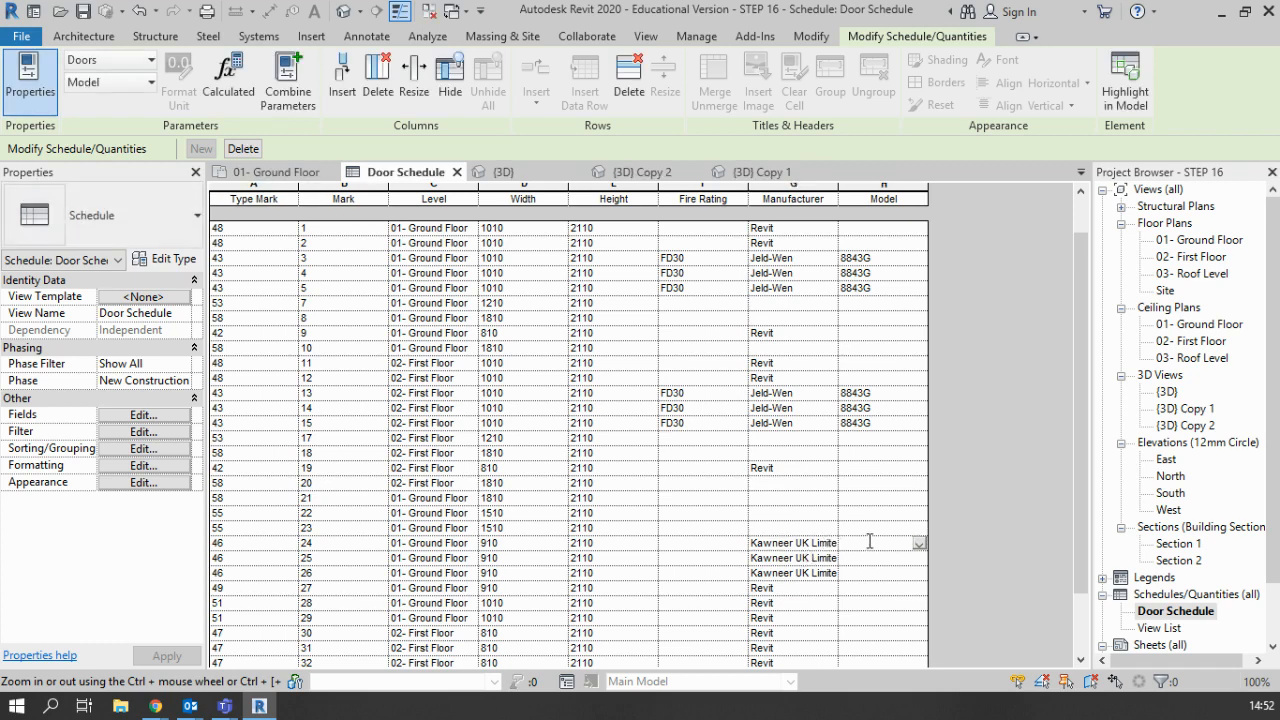
pyautogui.write('88')
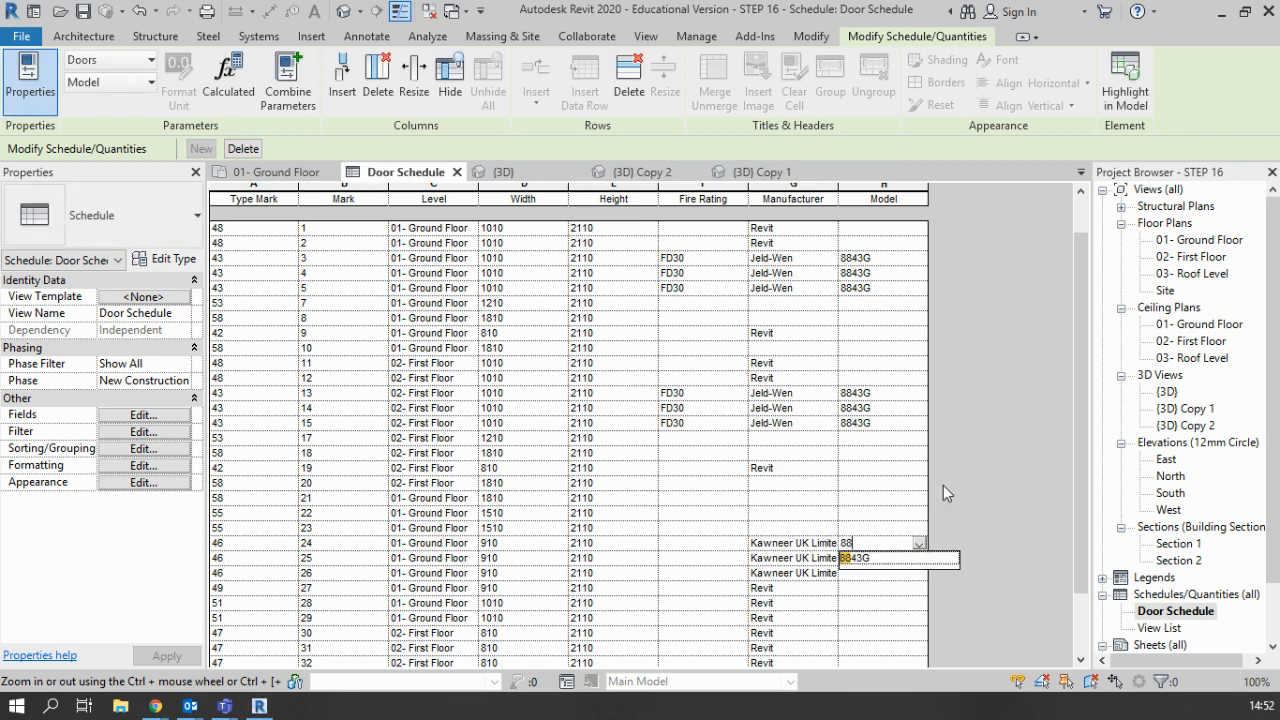
pyautogui.write('46')
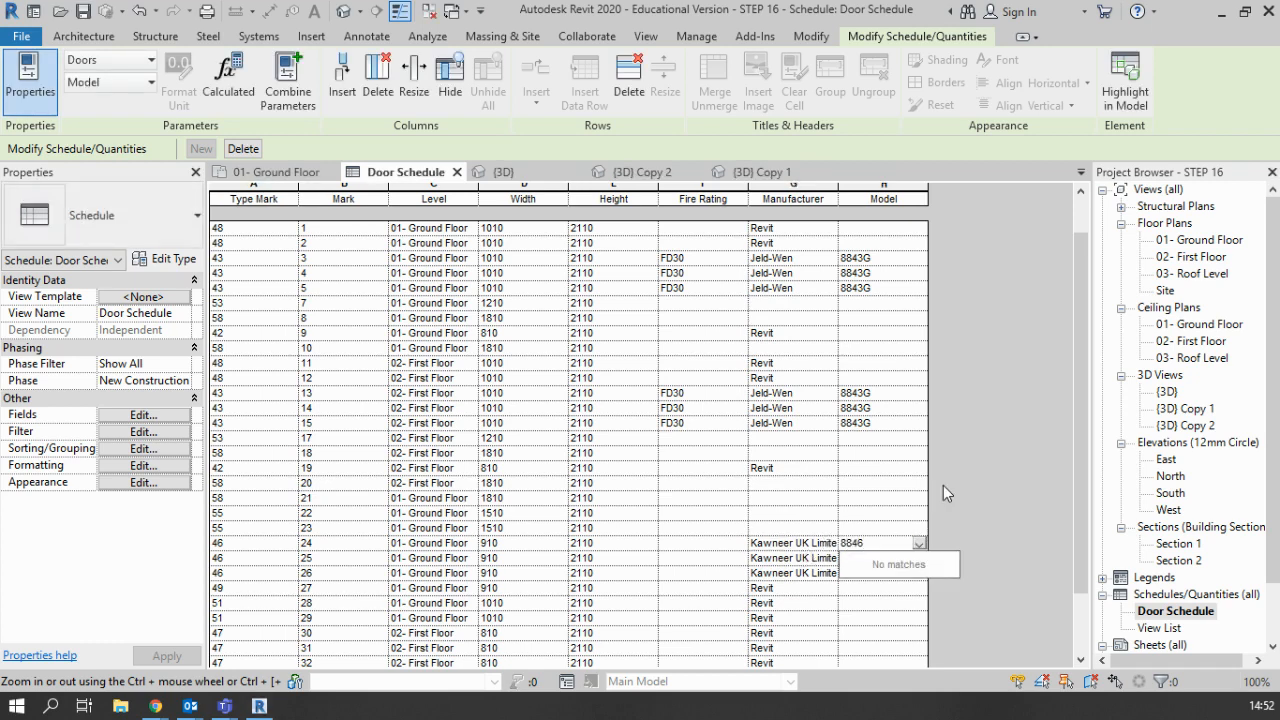
pyautogui.write('GFD60')
pyautogui.click(709, 559)
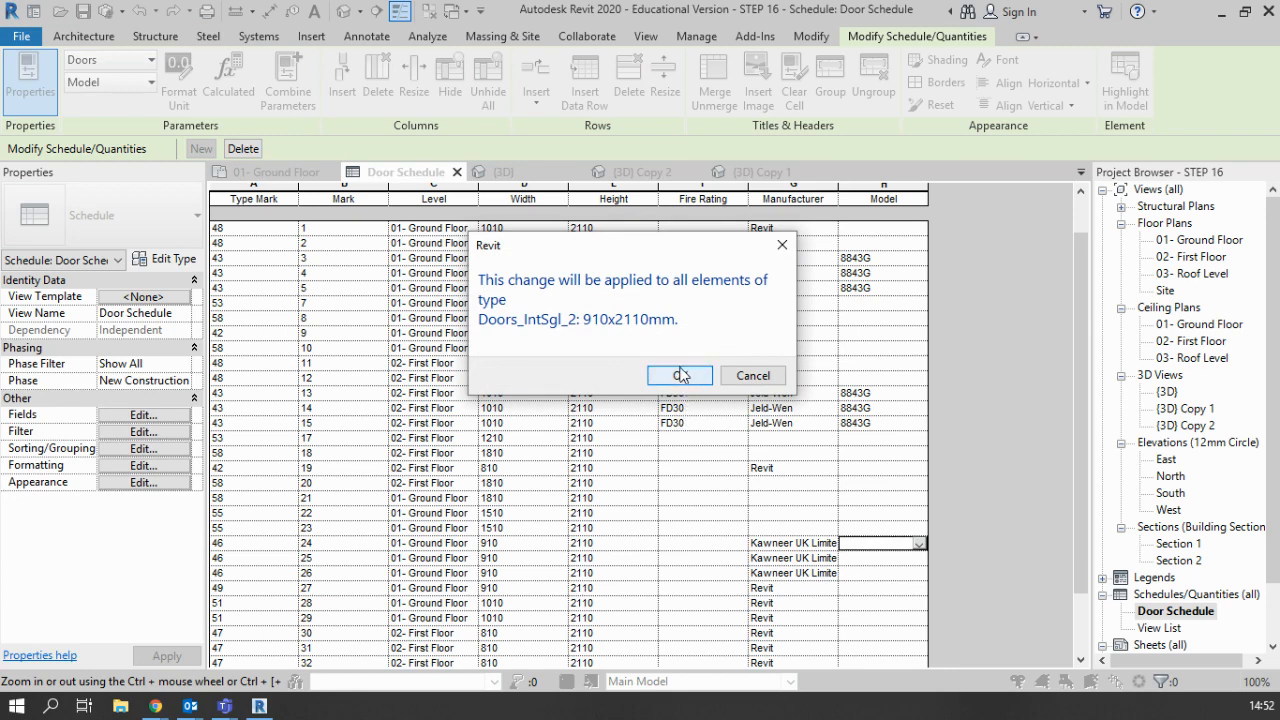
pyautogui.click(680, 375)
# Step: Set the Model of the door with Mark 24 to AA190 TB FFG Double, accepting the change for its whole type
pyautogui.click(708, 558)
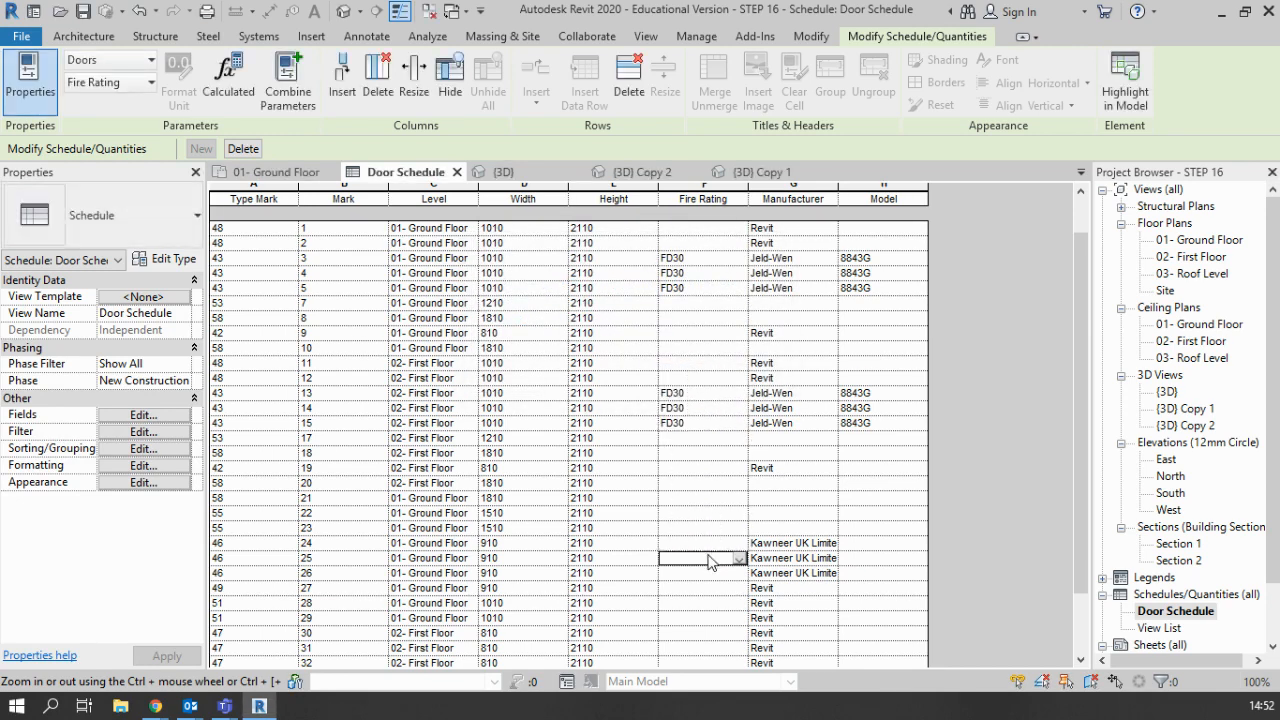
pyautogui.click(905, 541)
pyautogui.click(919, 542)
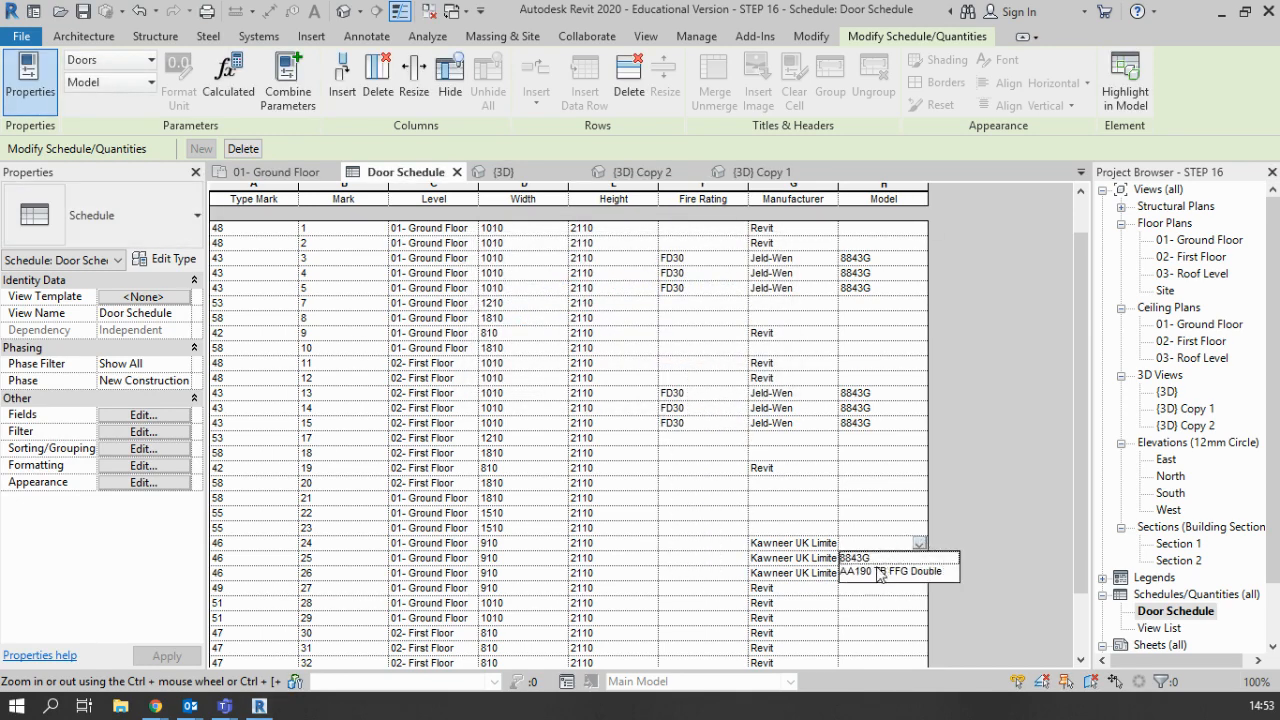
pyautogui.click(880, 572)
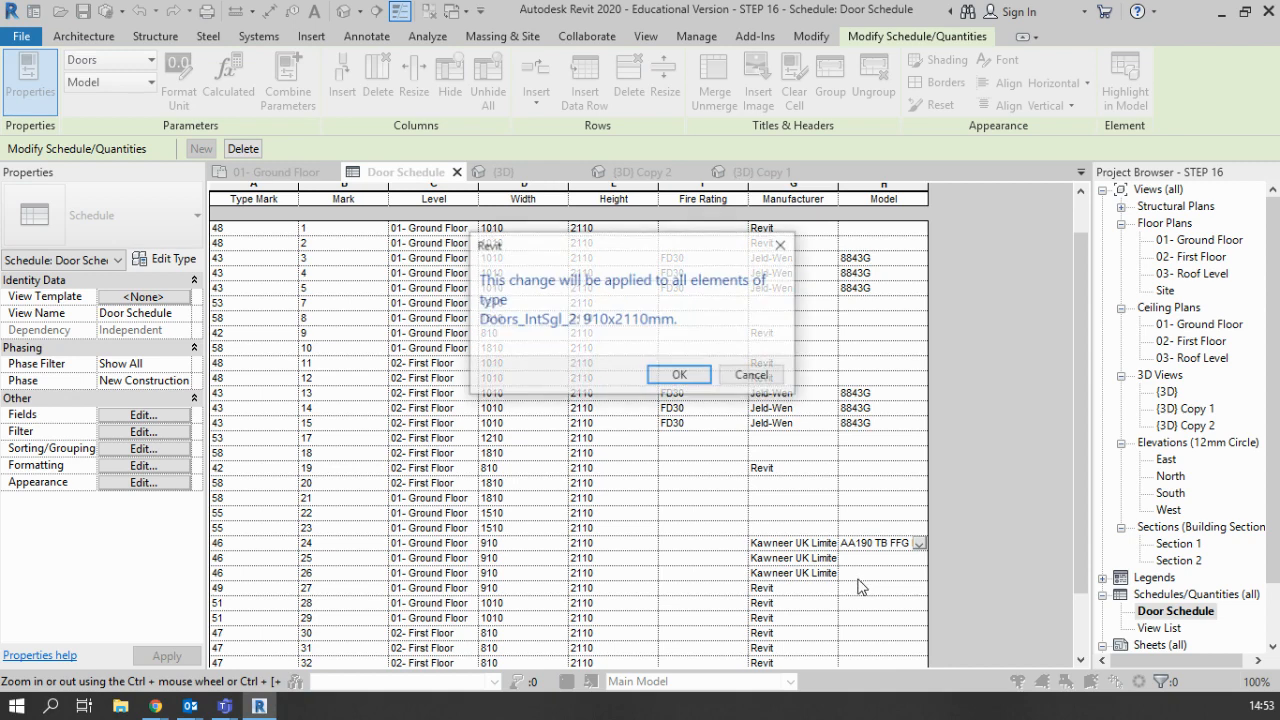
pyautogui.click(681, 376)
# Step: Try to set the Fire Rating of the door with Mark 24 to FD60 for its whole type
pyautogui.click(695, 543)
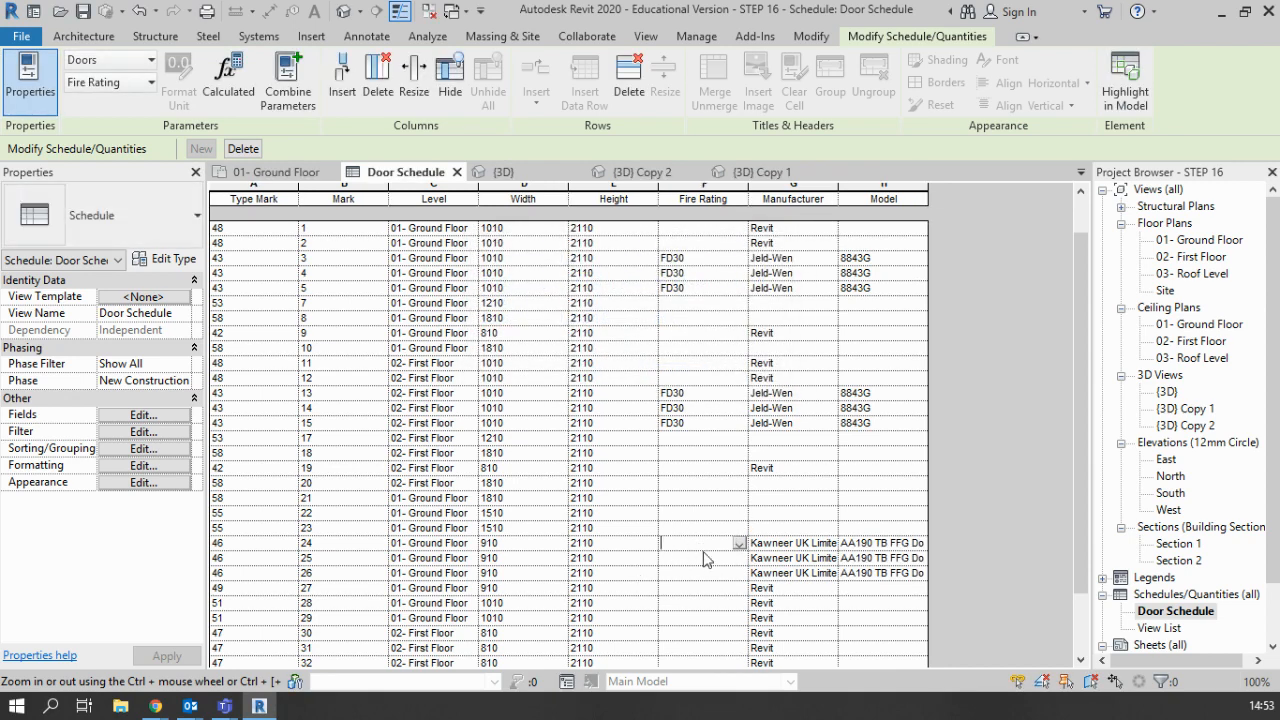
pyautogui.write('FD60')
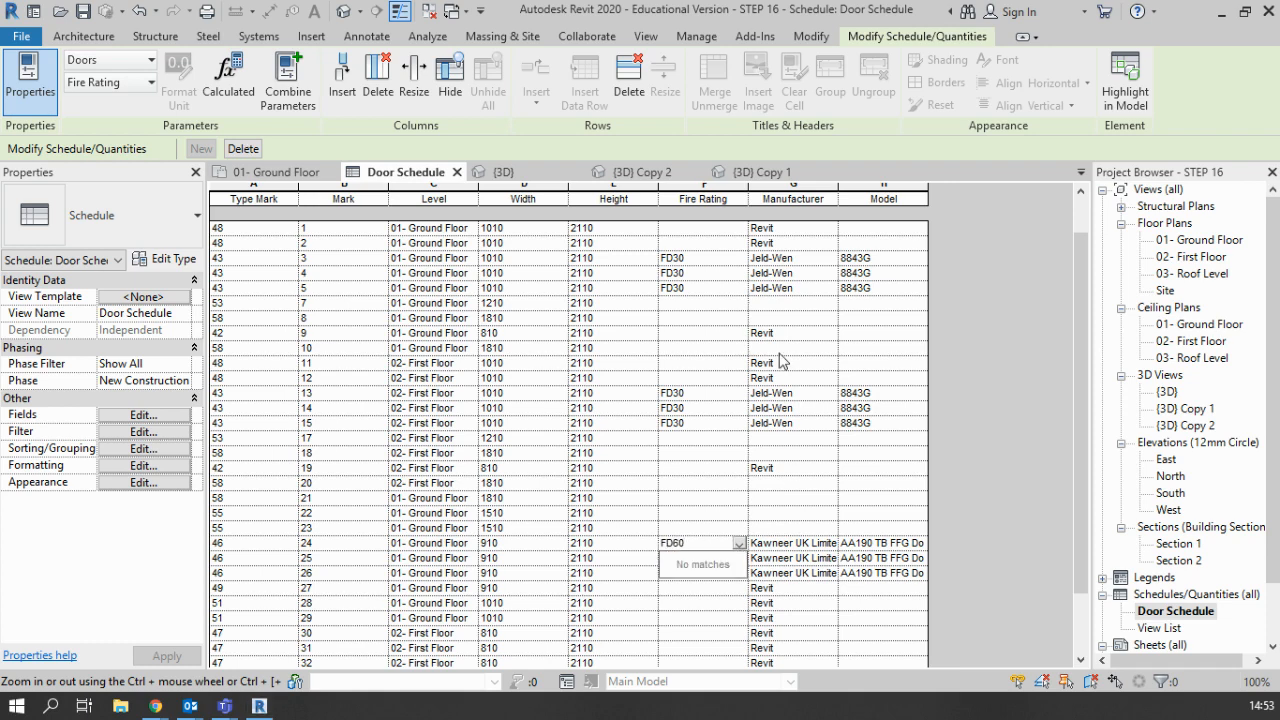
pyautogui.click(701, 607)
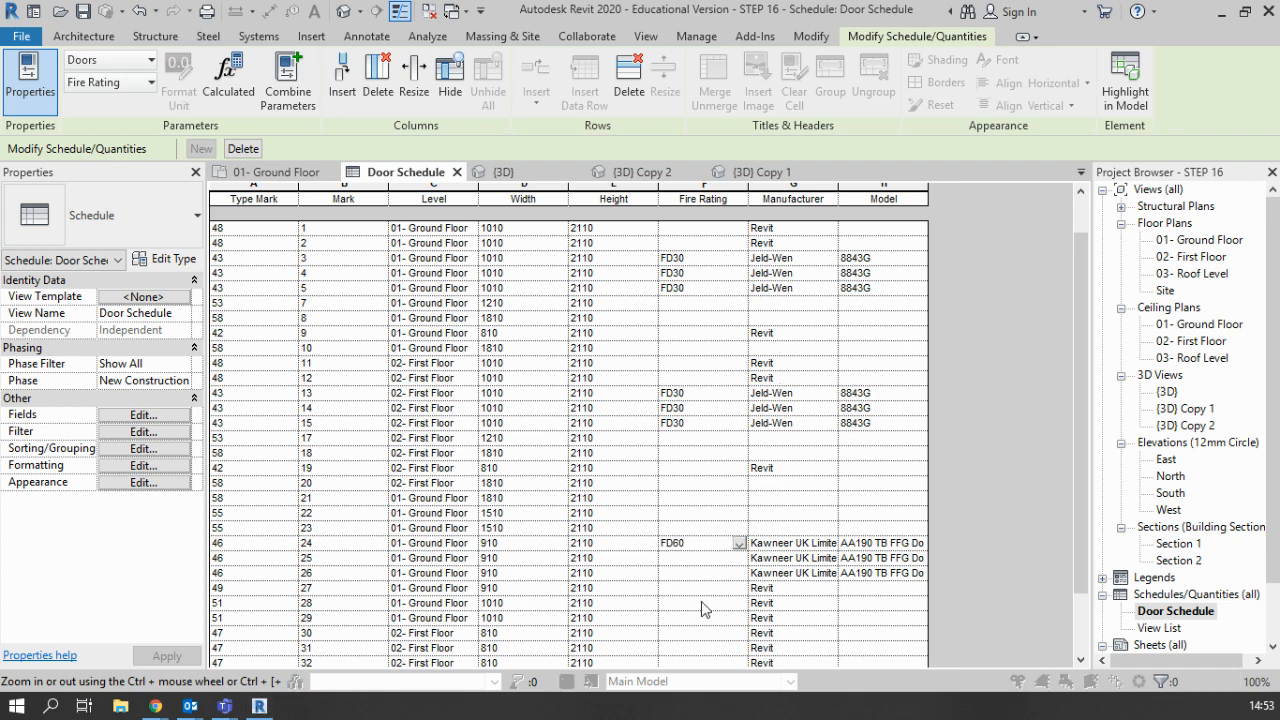
pyautogui.click(676, 375)
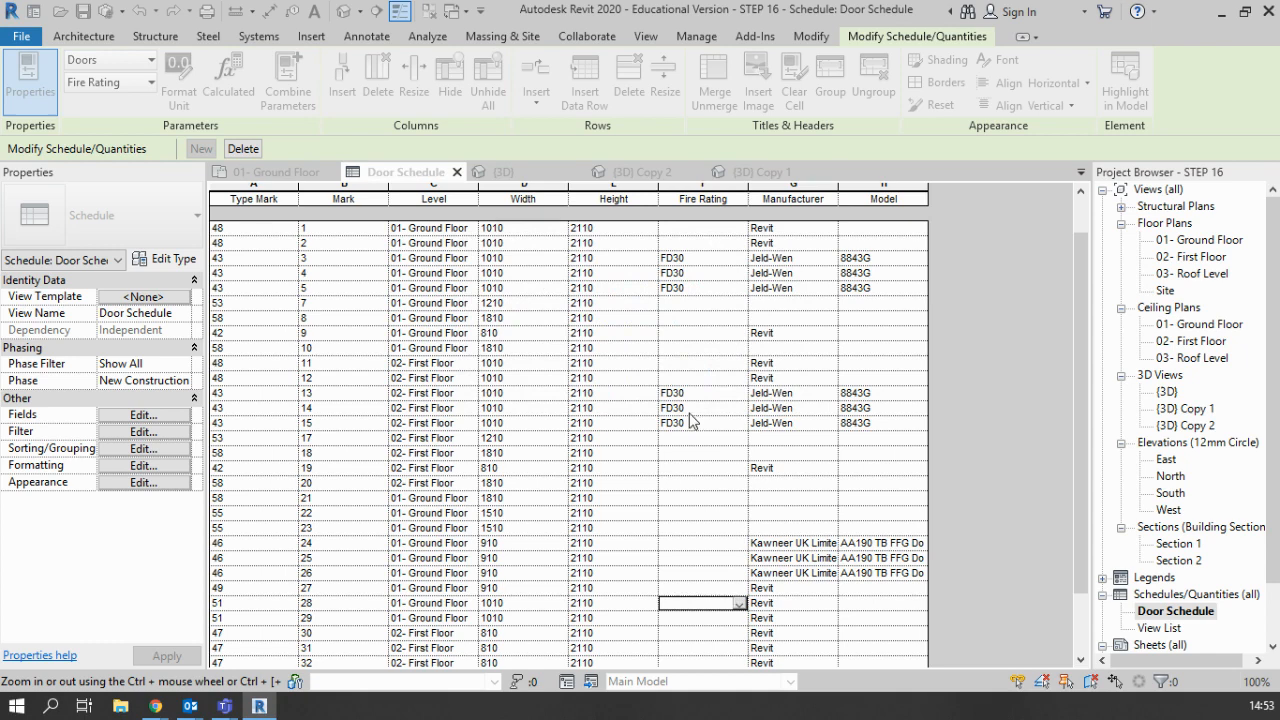
# Step: Enter FD60 again as the Fire Rating of the door with Mark 24 and accept it for all doors of that type
pyautogui.click(737, 545)
pyautogui.click(738, 545)
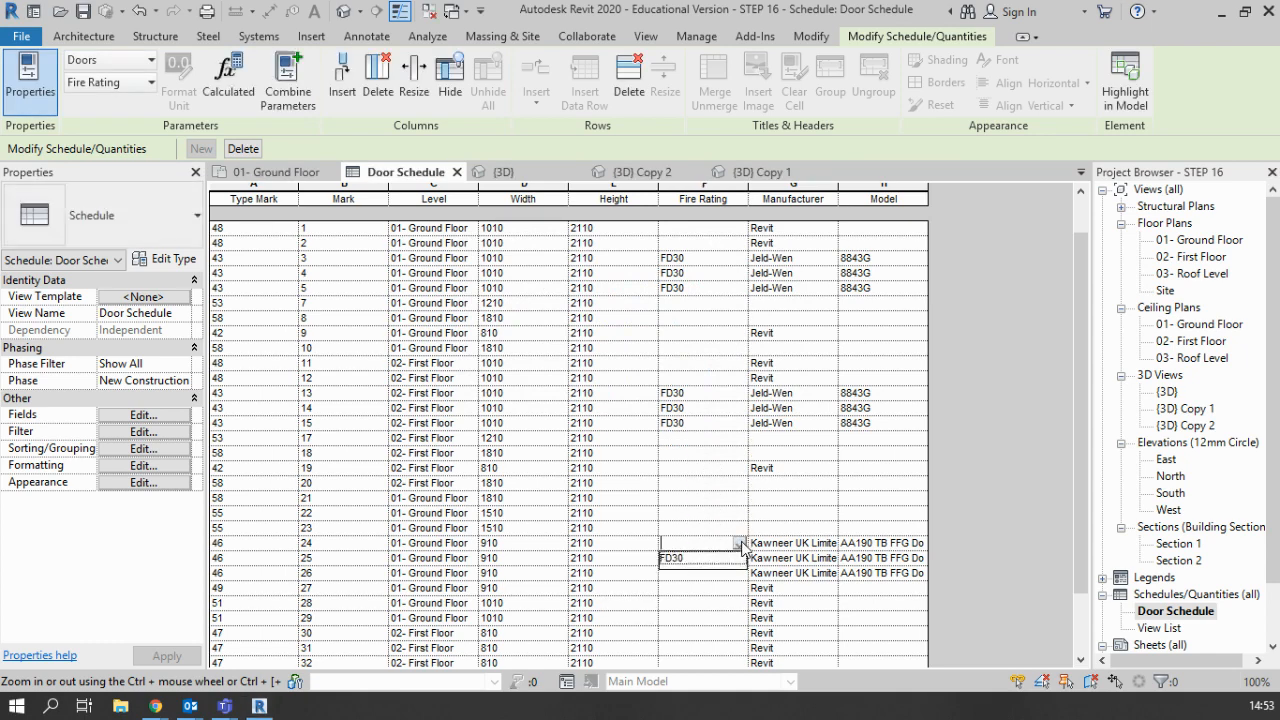
pyautogui.click(692, 590)
pyautogui.click(687, 543)
pyautogui.write('FD60')
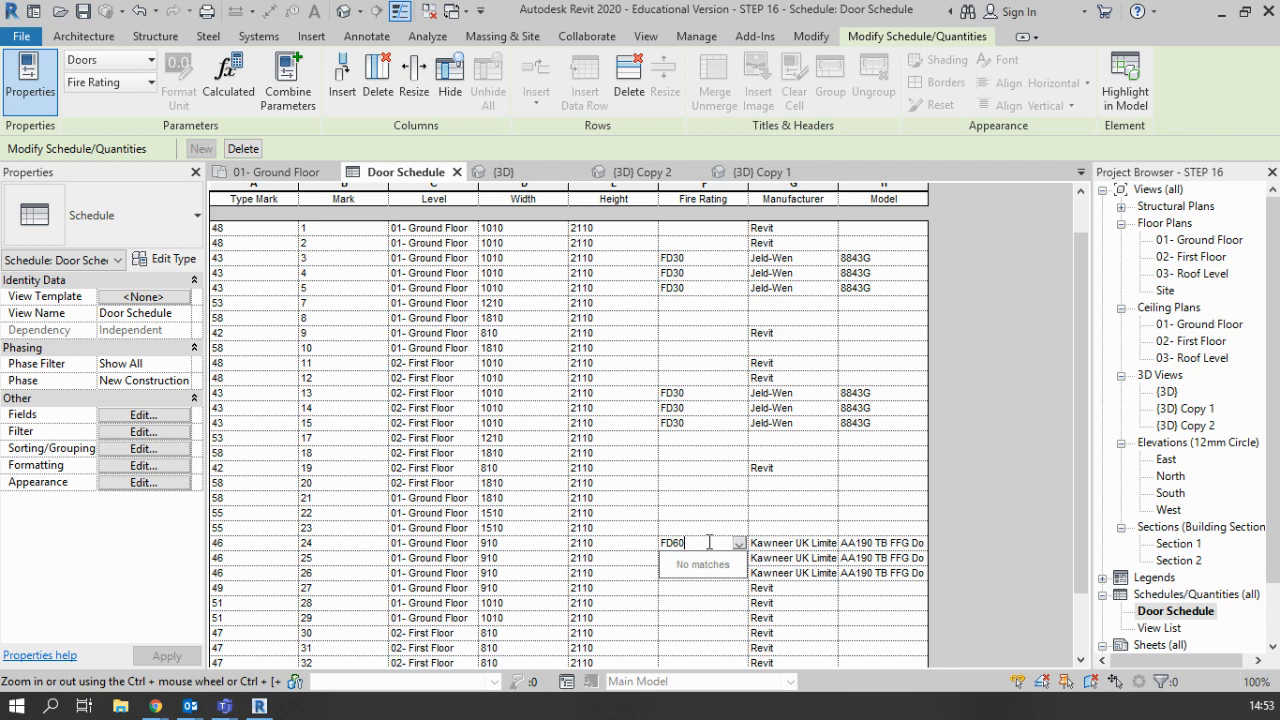
pyautogui.press('Return')
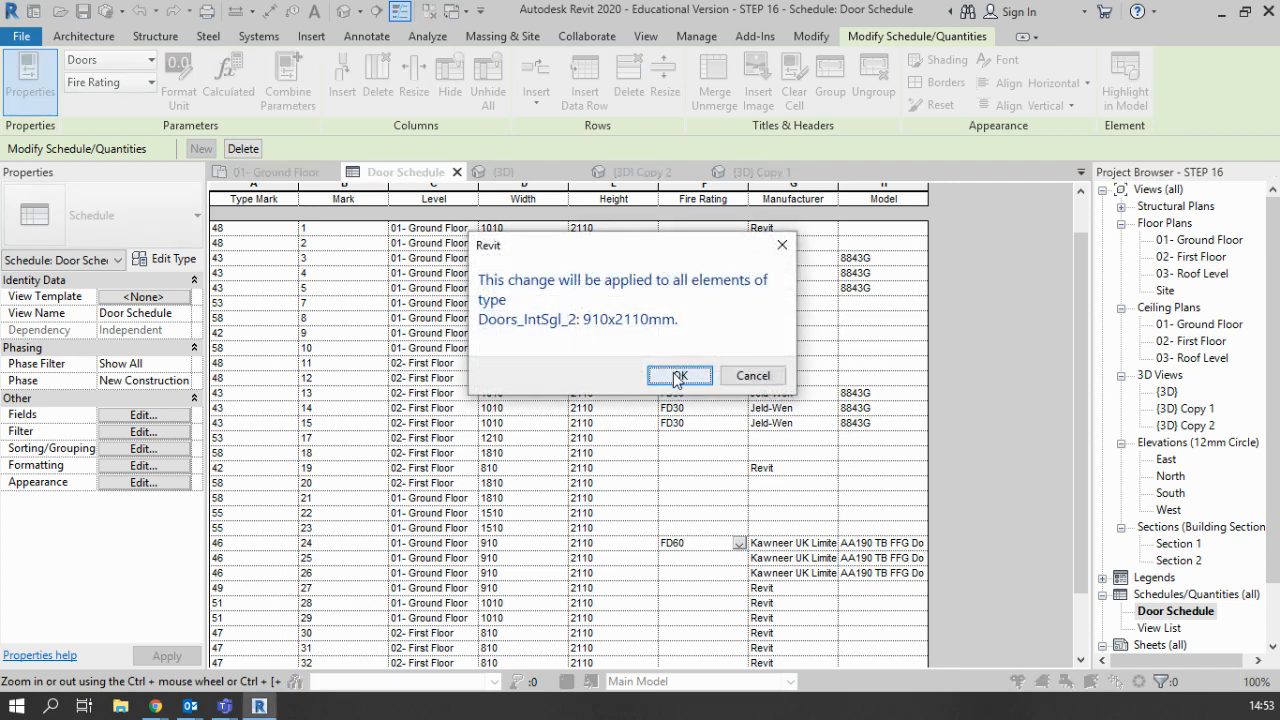
pyautogui.click(677, 377)
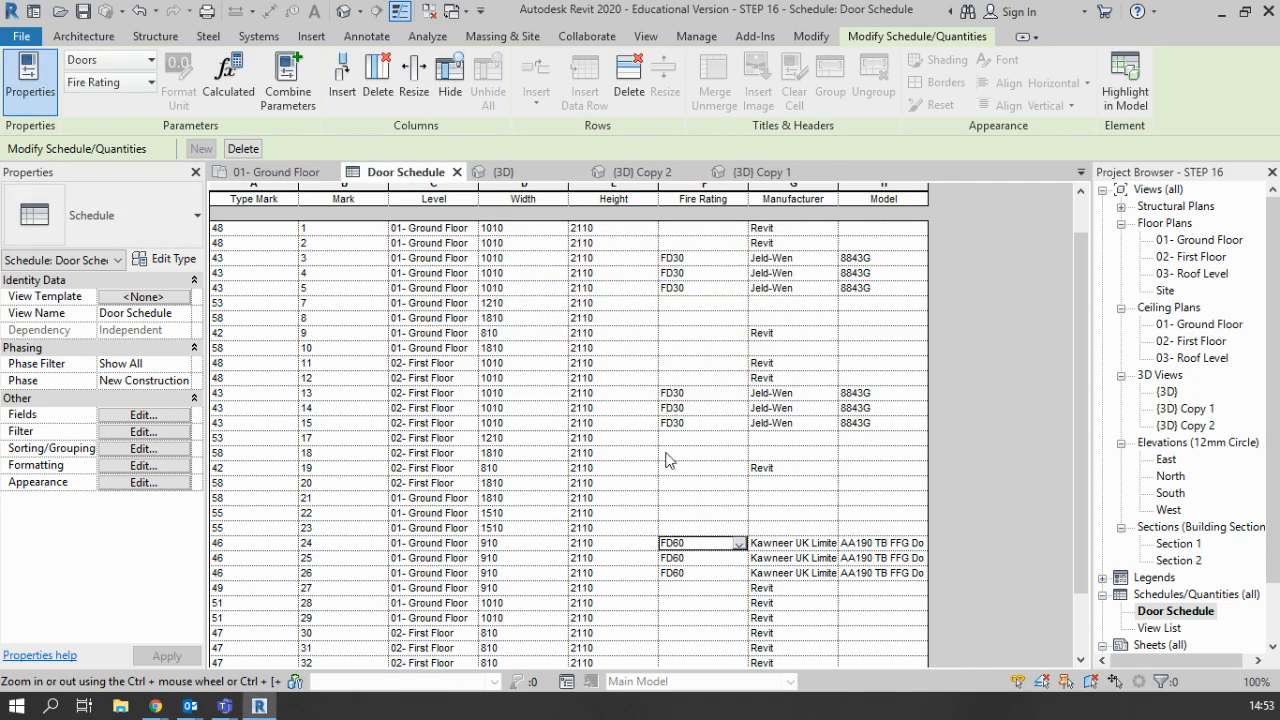
# Step: Highlight the door with Mark 24 in the model from its schedule row, dismissing the save reminder
pyautogui.click(690, 618)
pyautogui.scroll(-2, 698, 600)
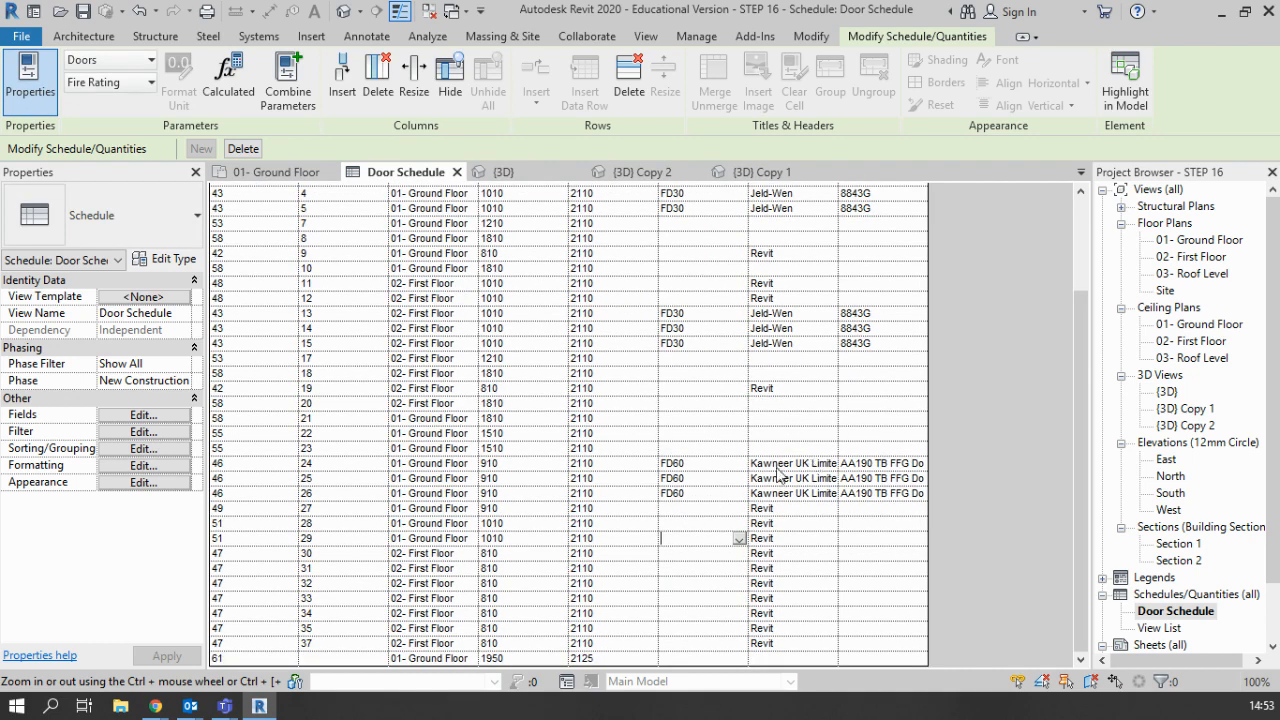
pyautogui.click(452, 466)
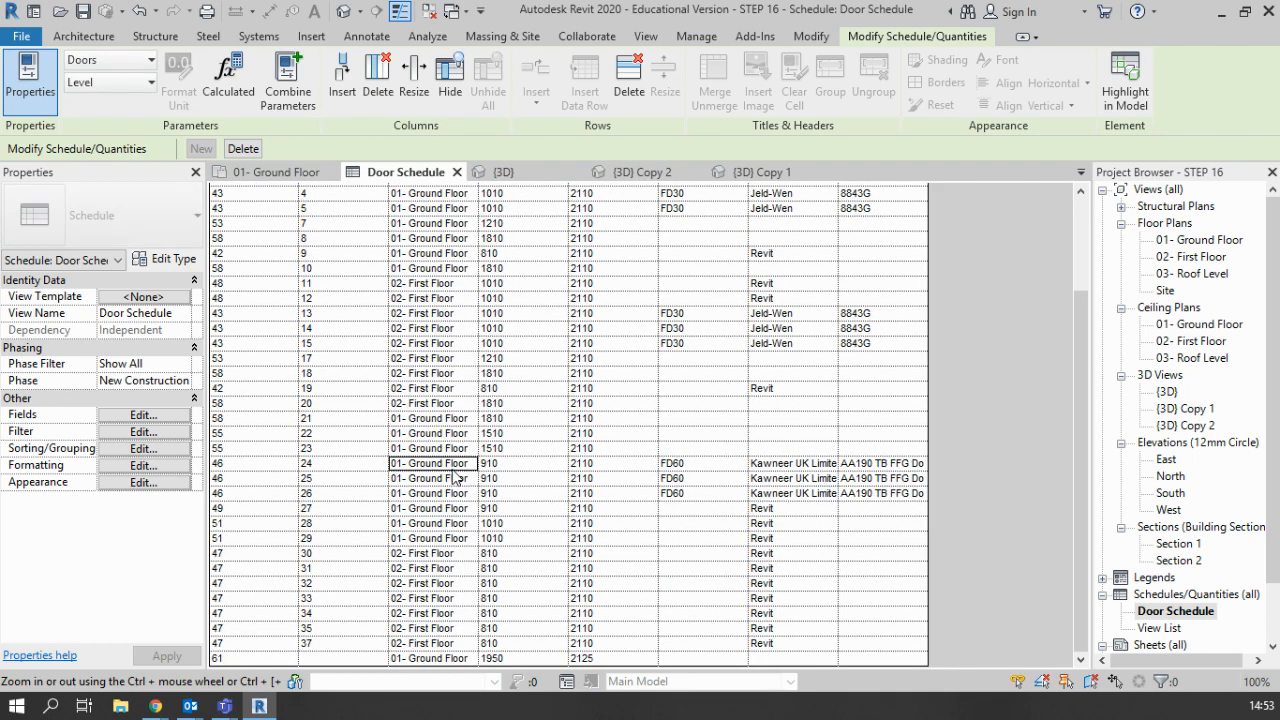
pyautogui.click(255, 465)
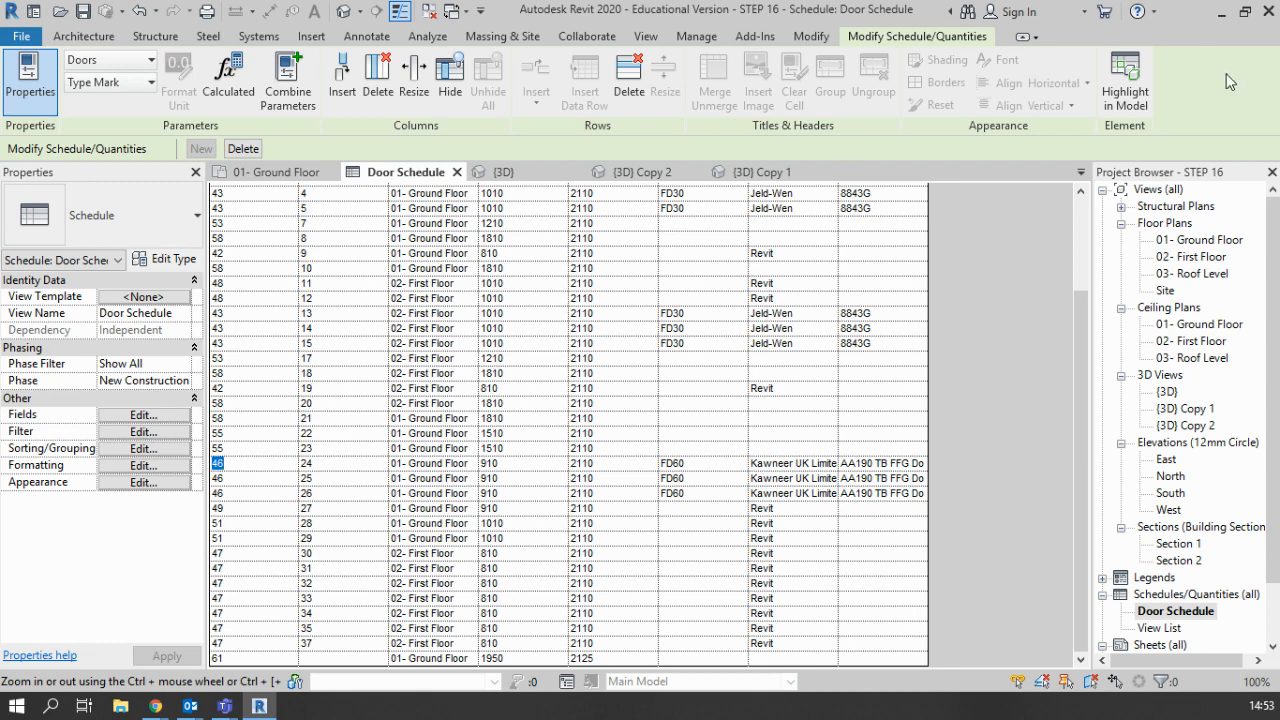
pyautogui.click(1122, 98)
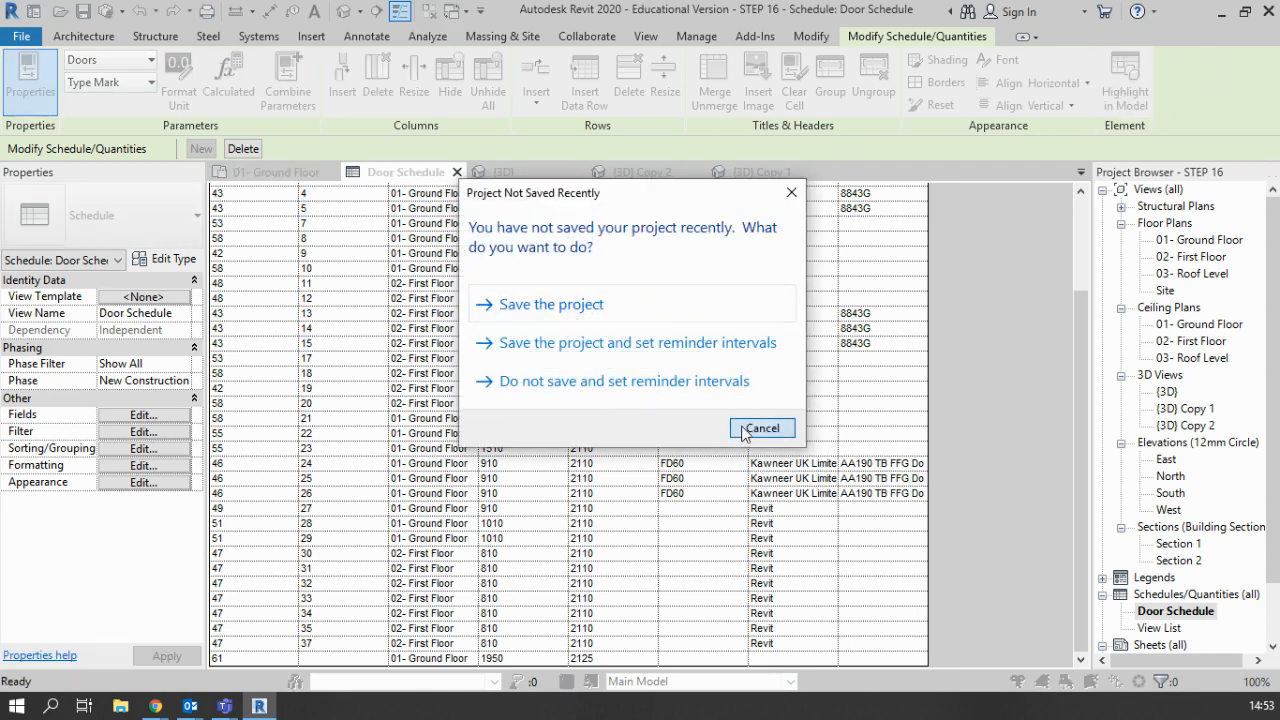
pyautogui.click(737, 425)
pyautogui.click(736, 381)
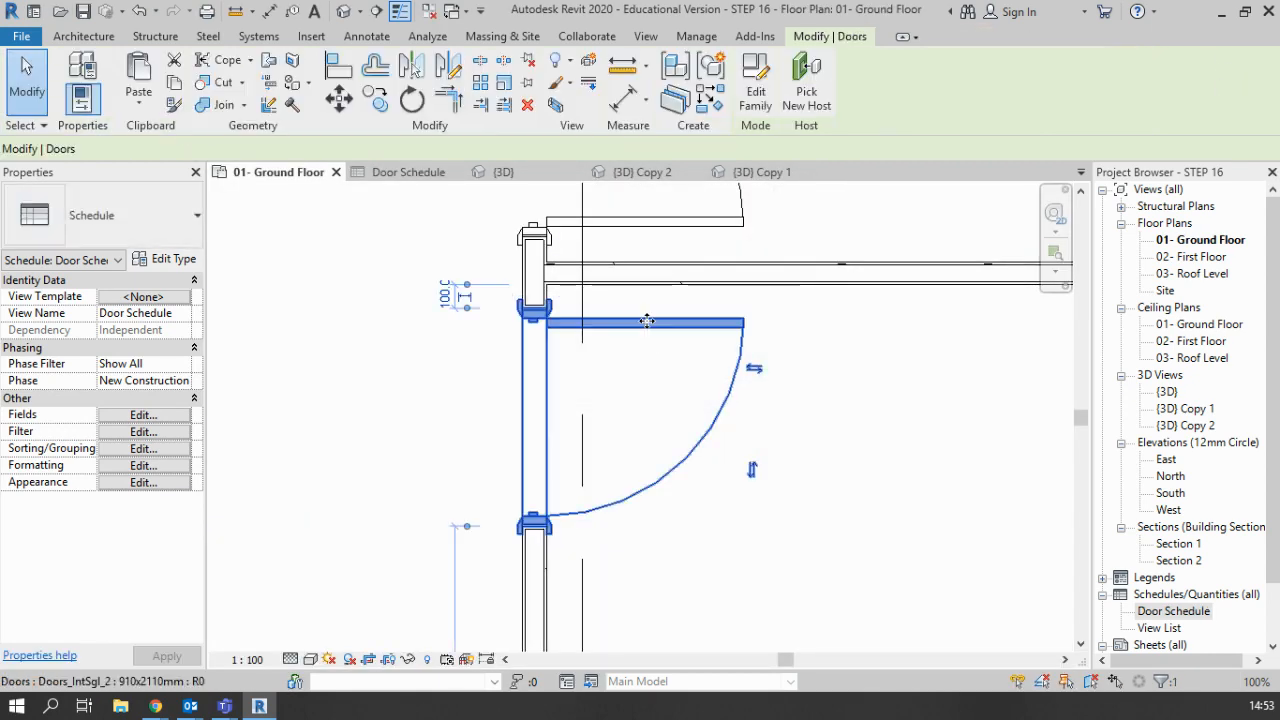
# Step: Check the Manufacturer, Model and Fire Rating in the highlighted door's type properties, leaving them without changes
pyautogui.click(196, 266)
pyautogui.scroll(-15, 451, 437)
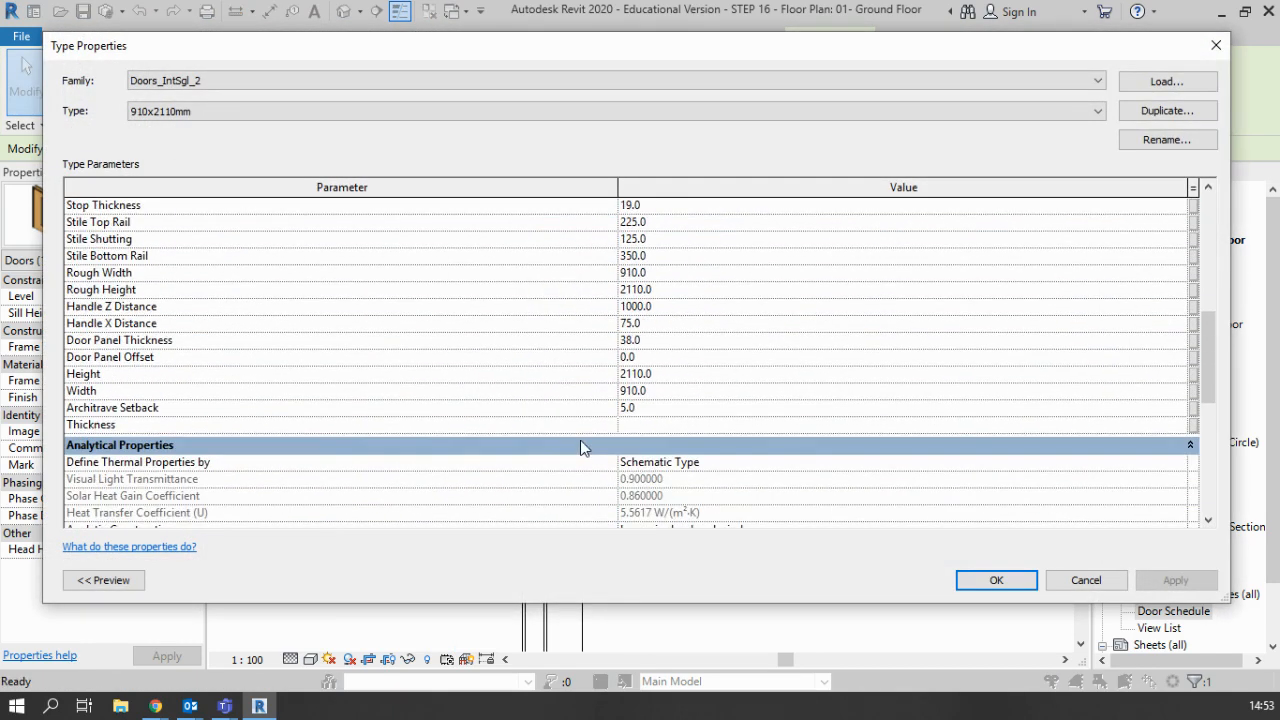
pyautogui.scroll(-3, 610, 458)
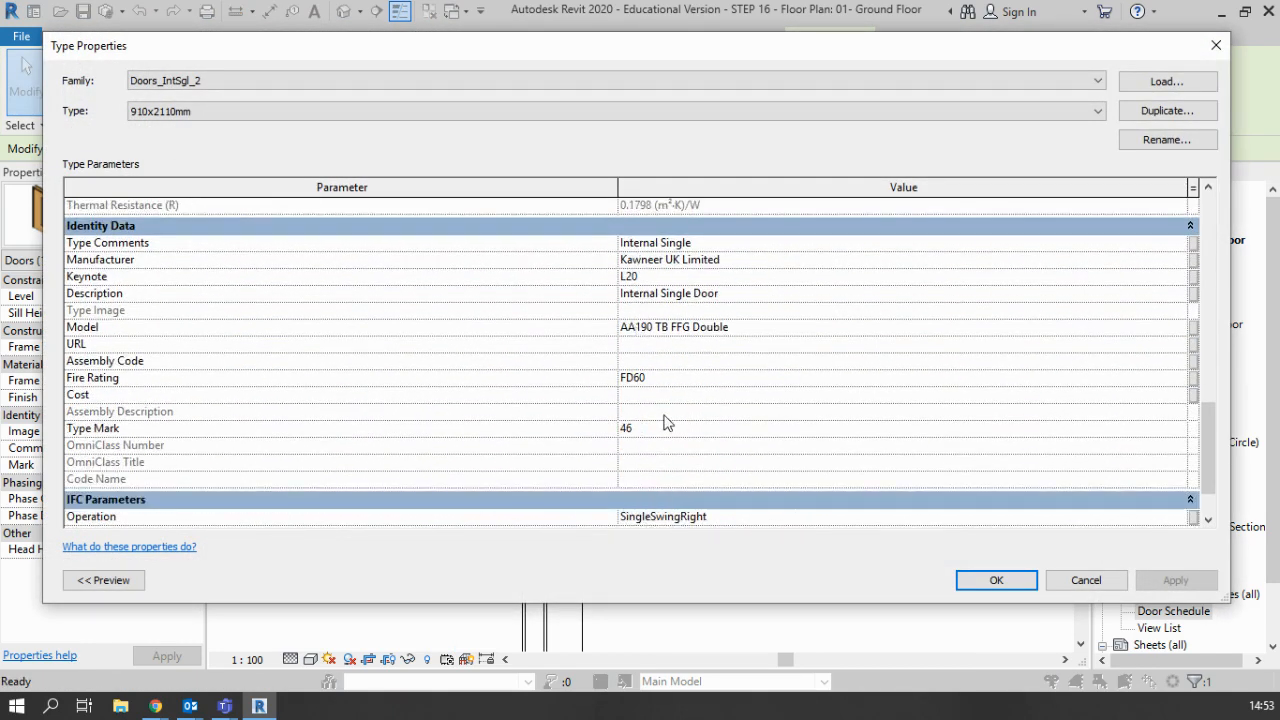
pyautogui.click(1086, 580)
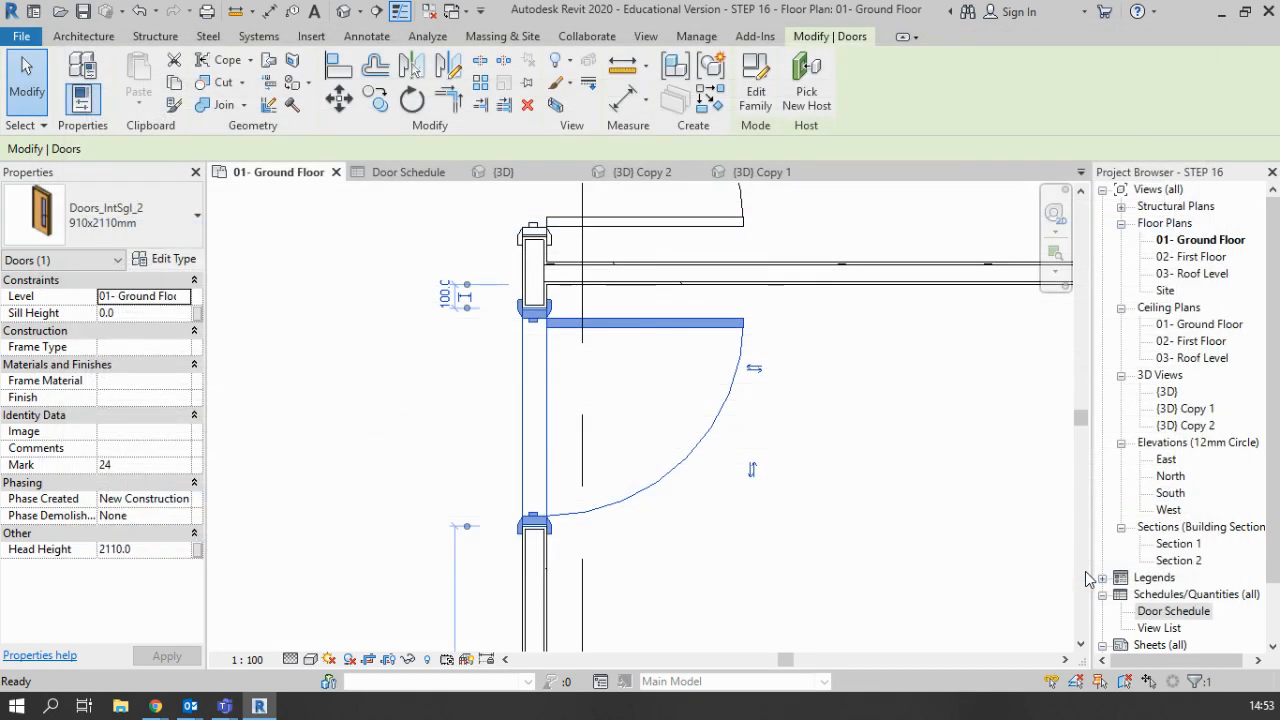
# Step: Reopen Door Schedule, highlight the door with Type Mark 61 in the model, and view its location on the ground floor plan
pyautogui.doubleClick(1178, 612)
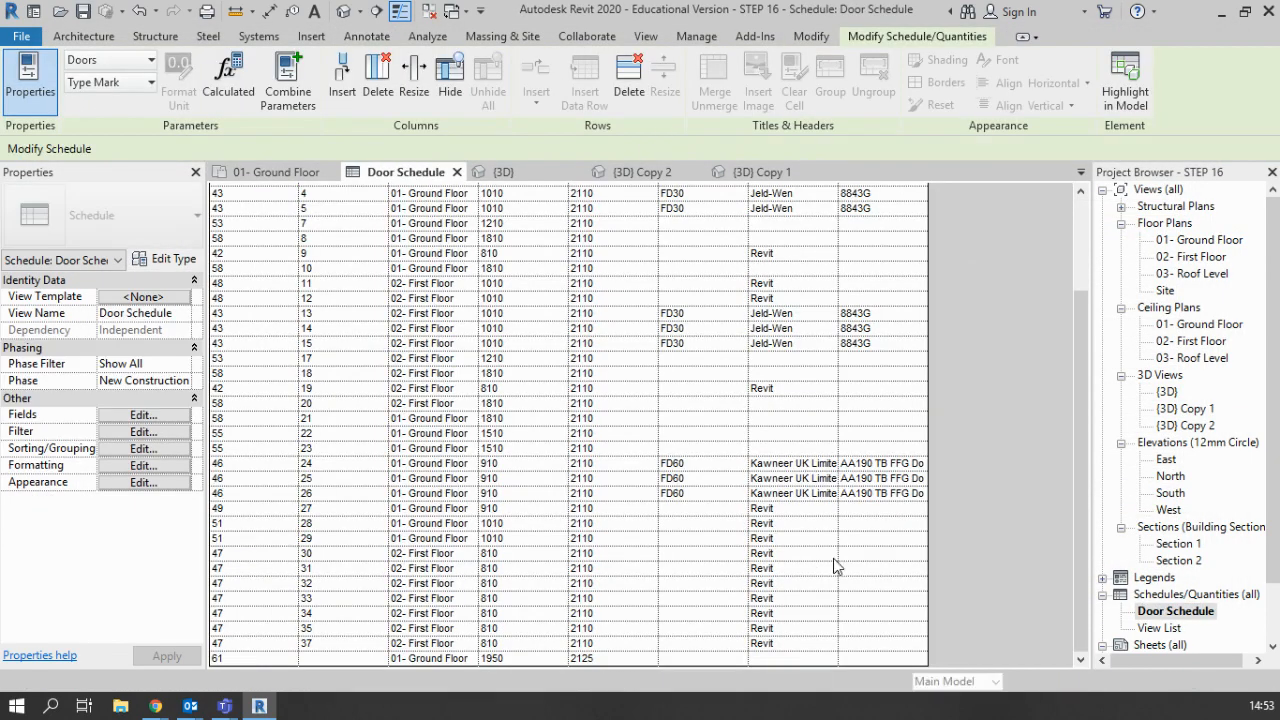
pyautogui.scroll(3, 662, 440)
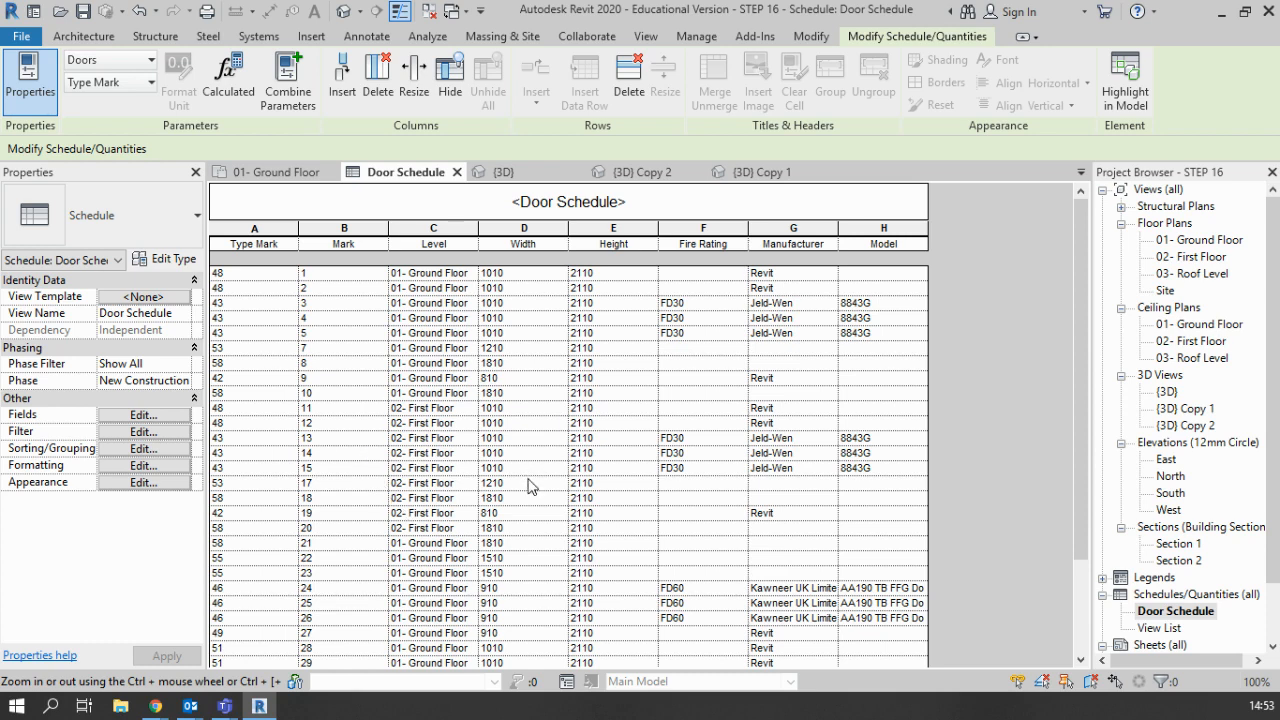
pyautogui.scroll(-3, 531, 476)
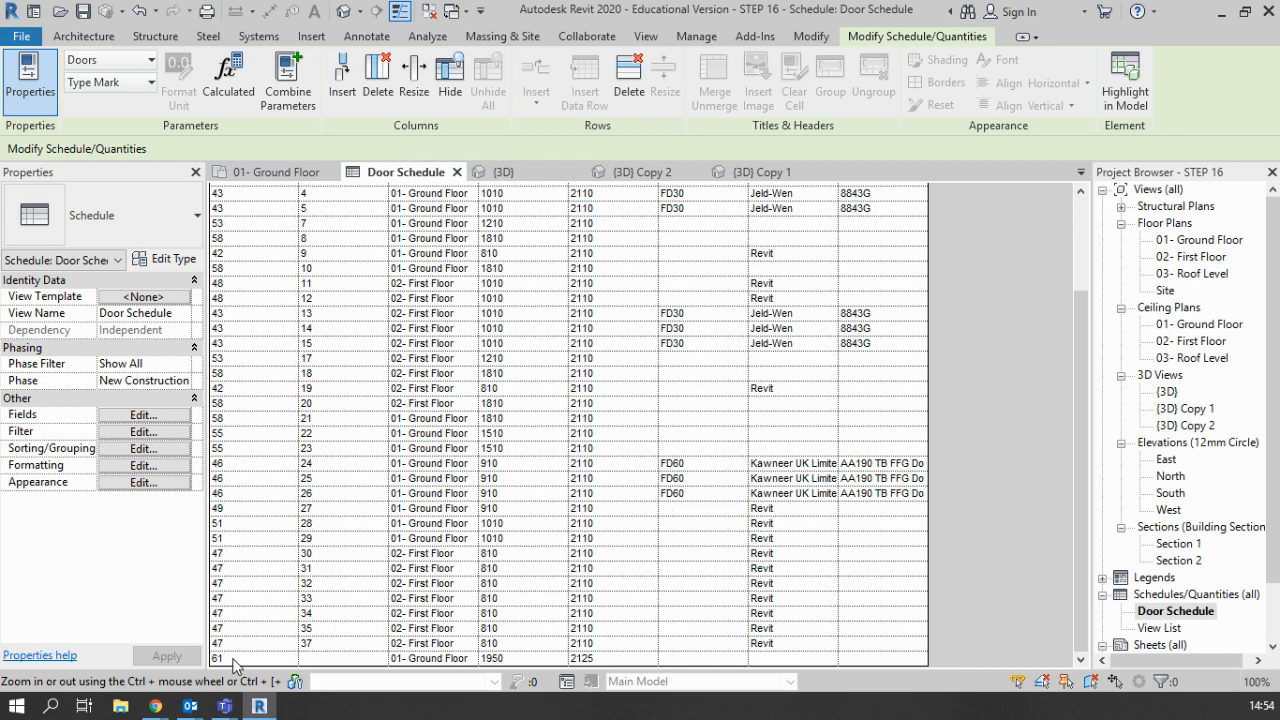
pyautogui.scroll(3, 233, 625)
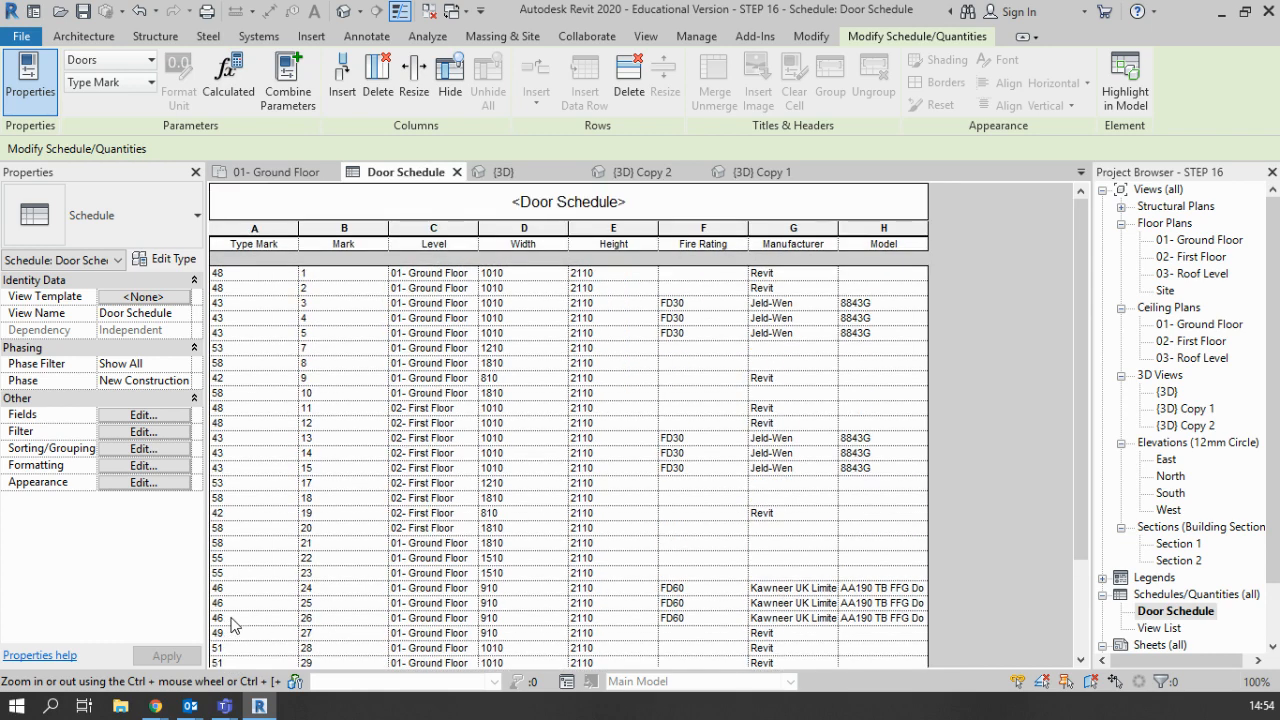
pyautogui.scroll(-3, 233, 625)
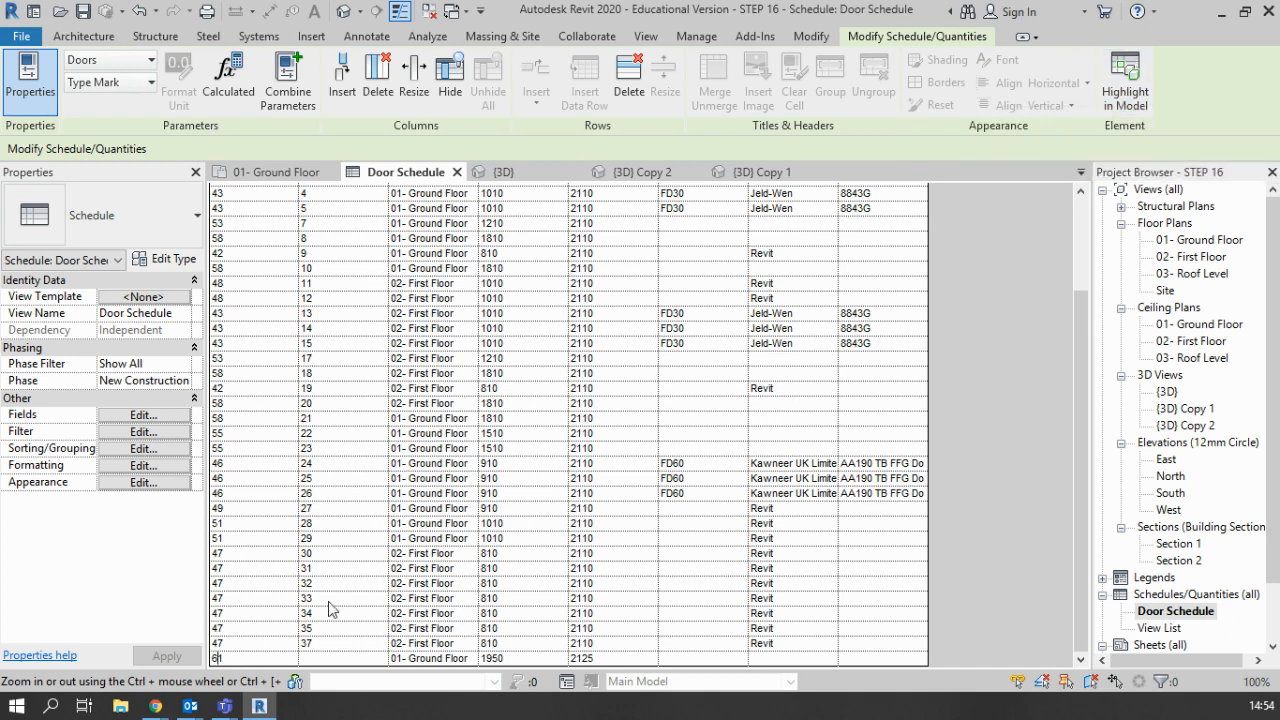
pyautogui.click(1125, 80)
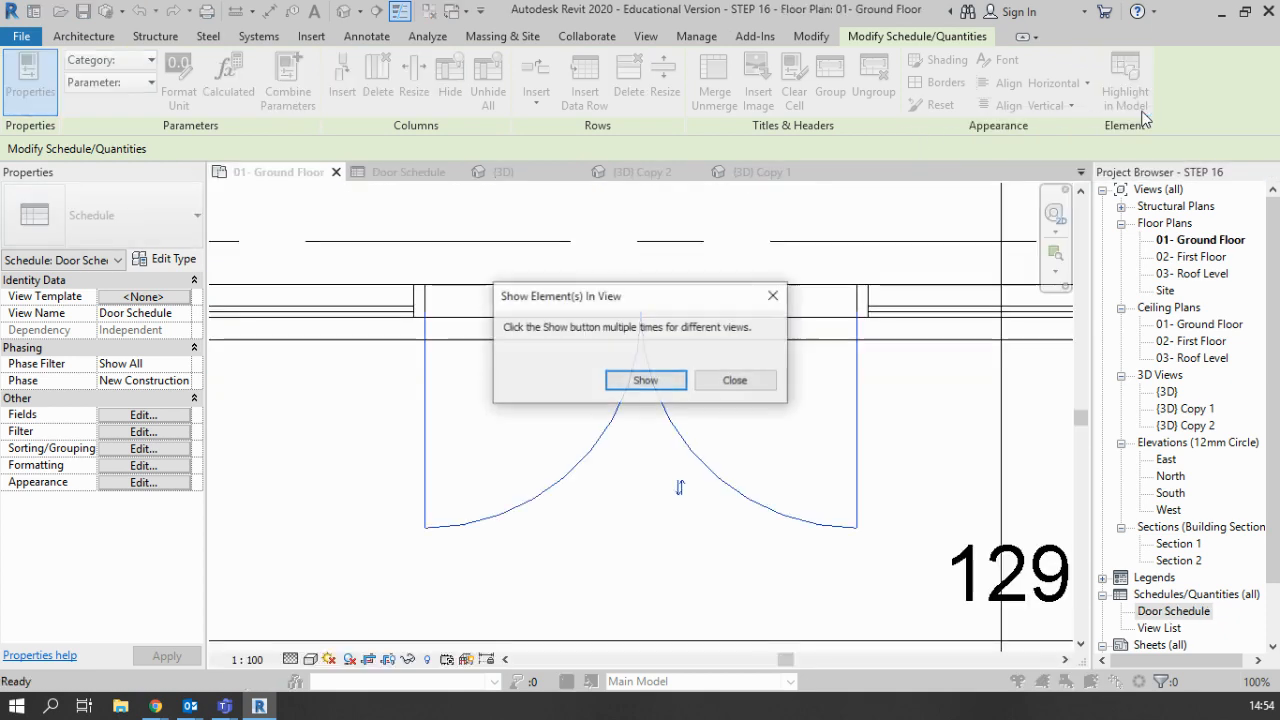
pyautogui.click(735, 380)
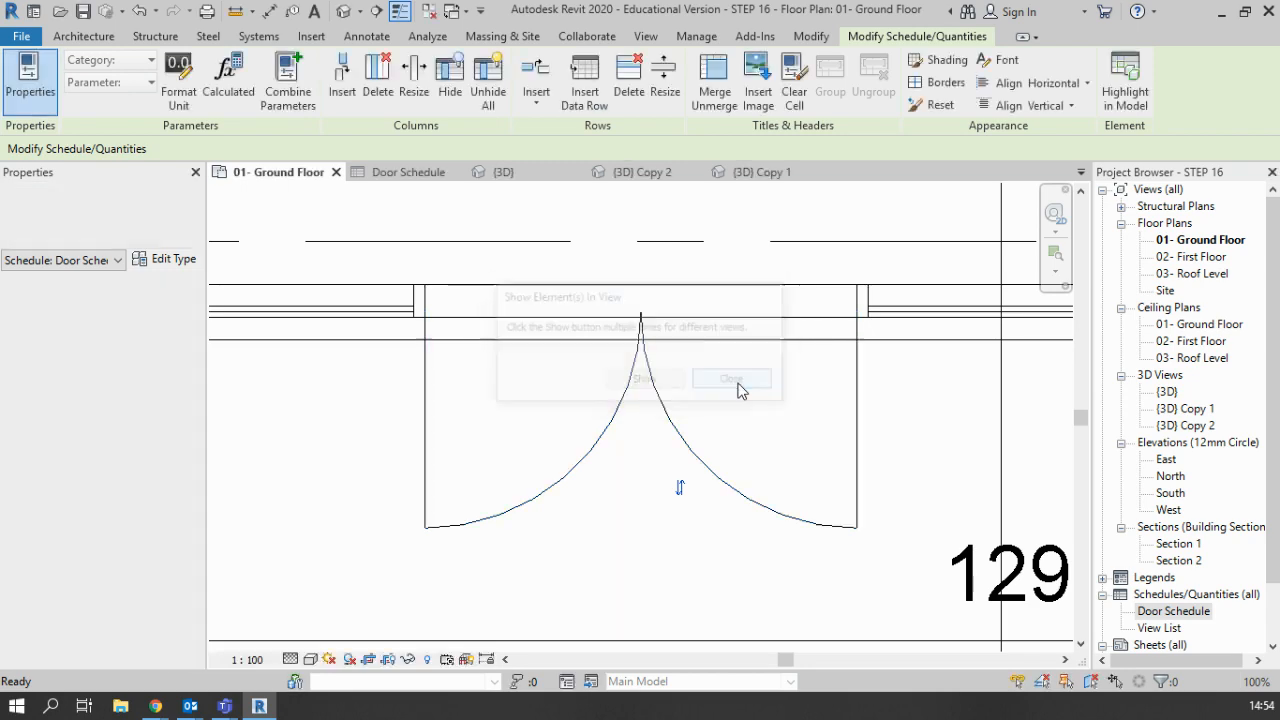
pyautogui.scroll(-8, 723, 400)
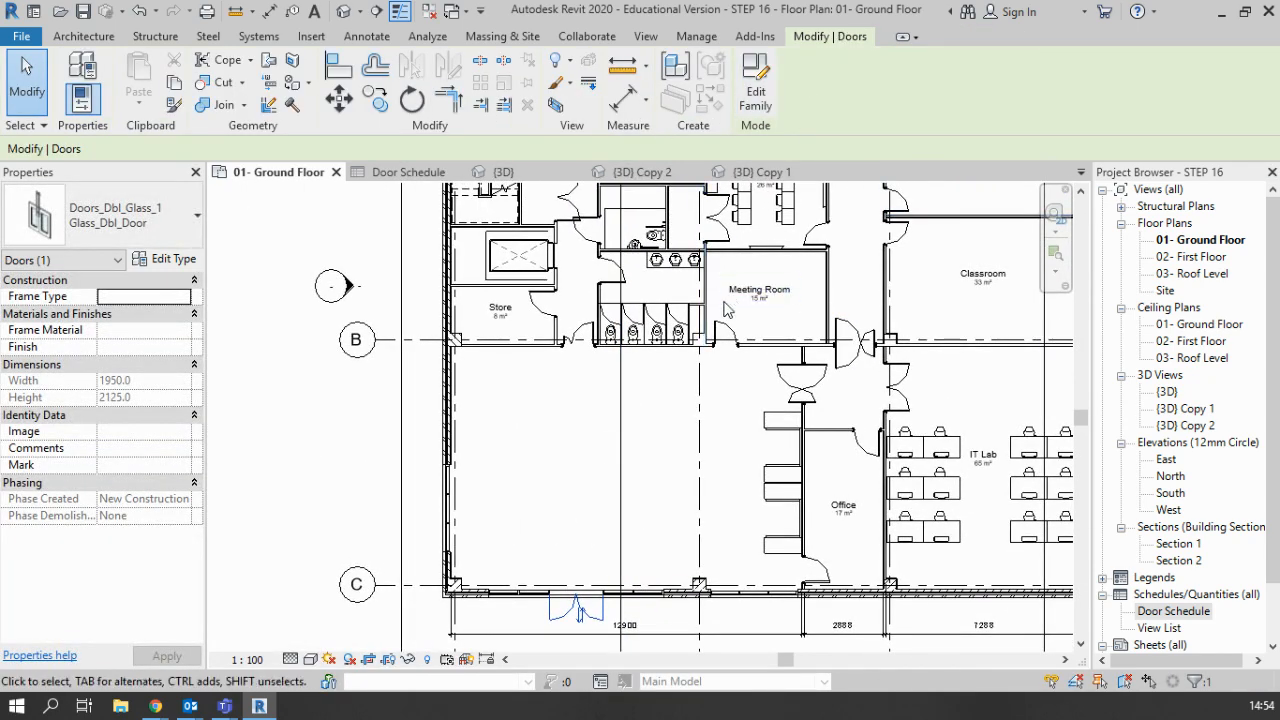
pyautogui.click(686, 368)
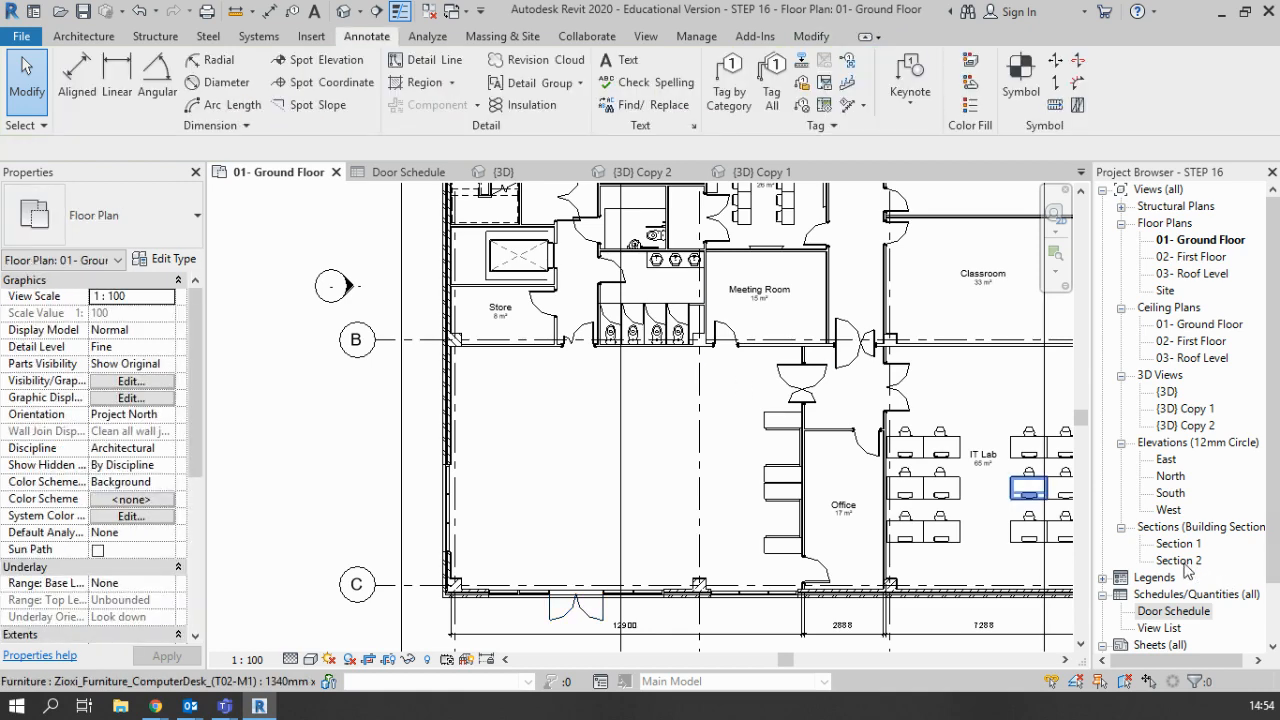
# Step: Return to Door Schedule and check the row and column commands available for the Type Mark 61 door
pyautogui.doubleClick(1173, 611)
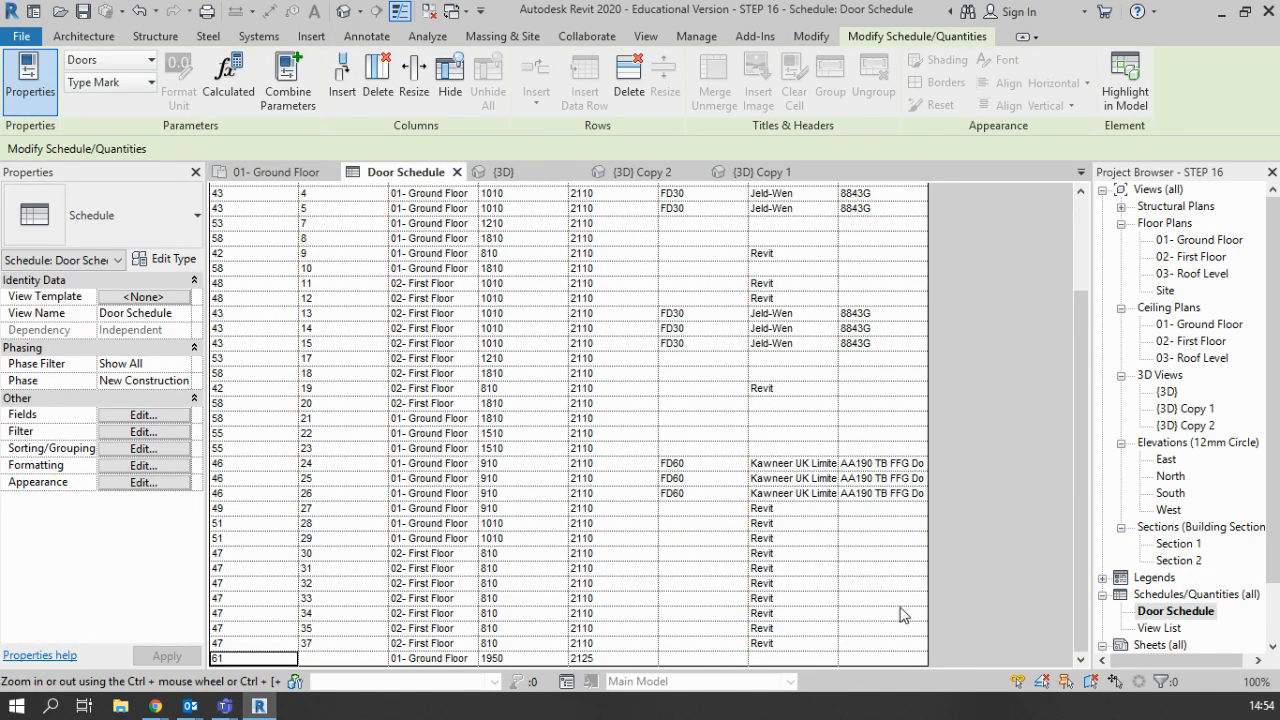
pyautogui.rightClick(226, 657)
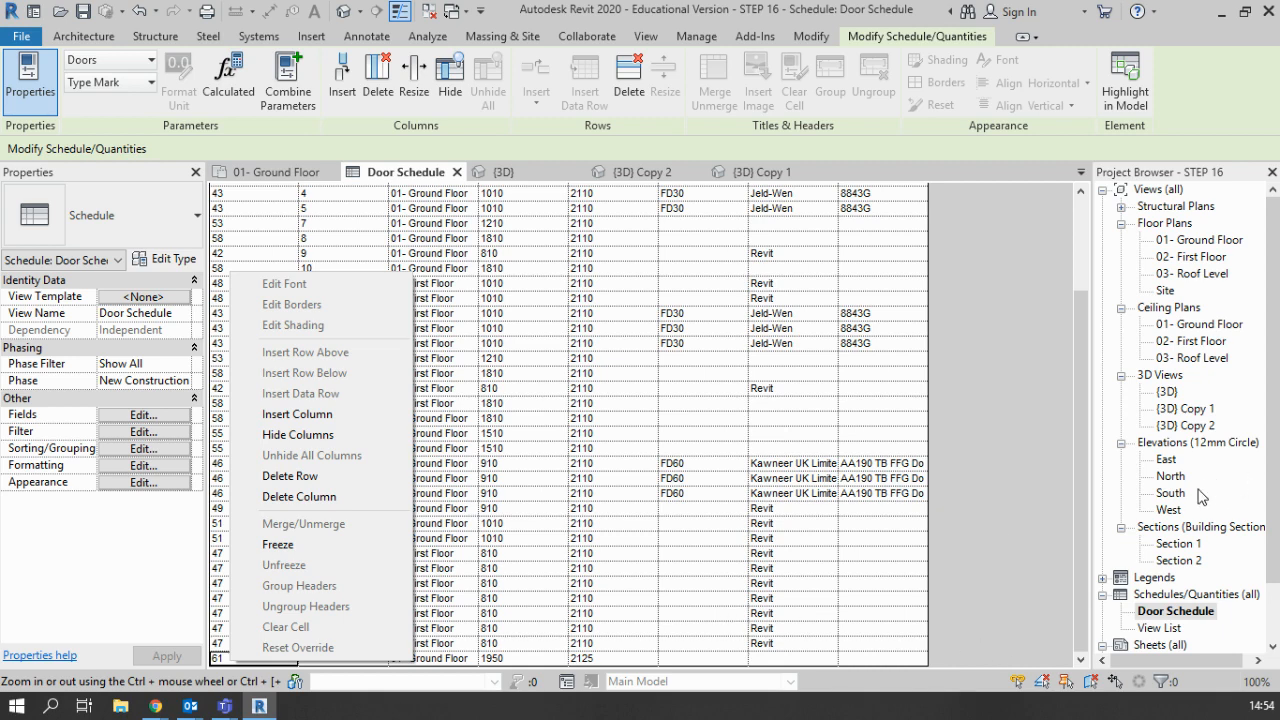
pyautogui.click(733, 480)
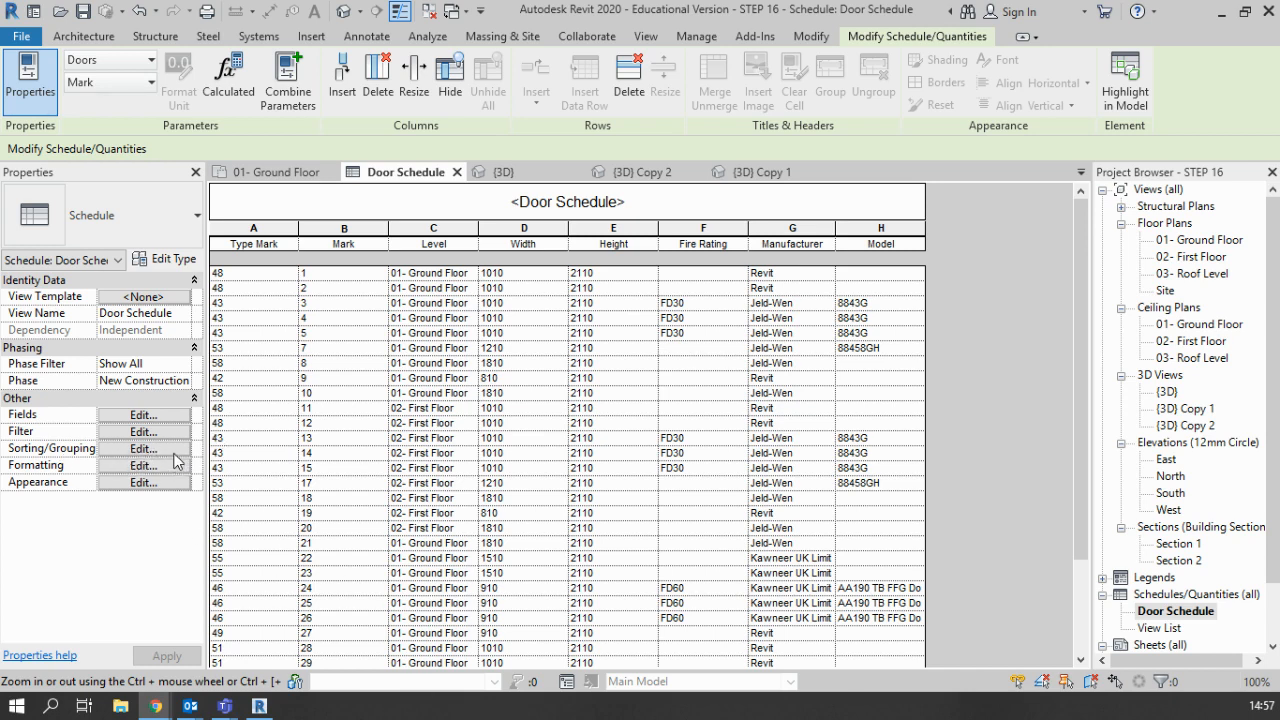
# Step: Sort the door schedule by Level in ascending order with a header, and then by Width
pyautogui.click(172, 449)
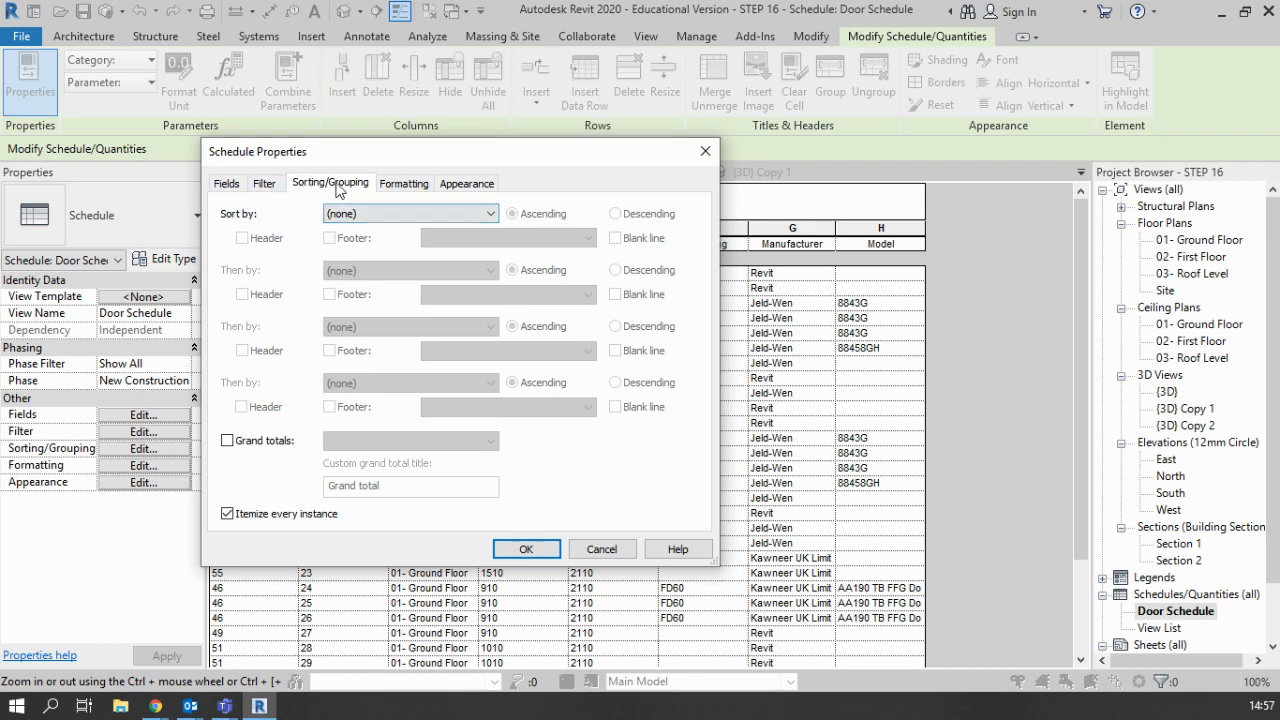
pyautogui.click(354, 215)
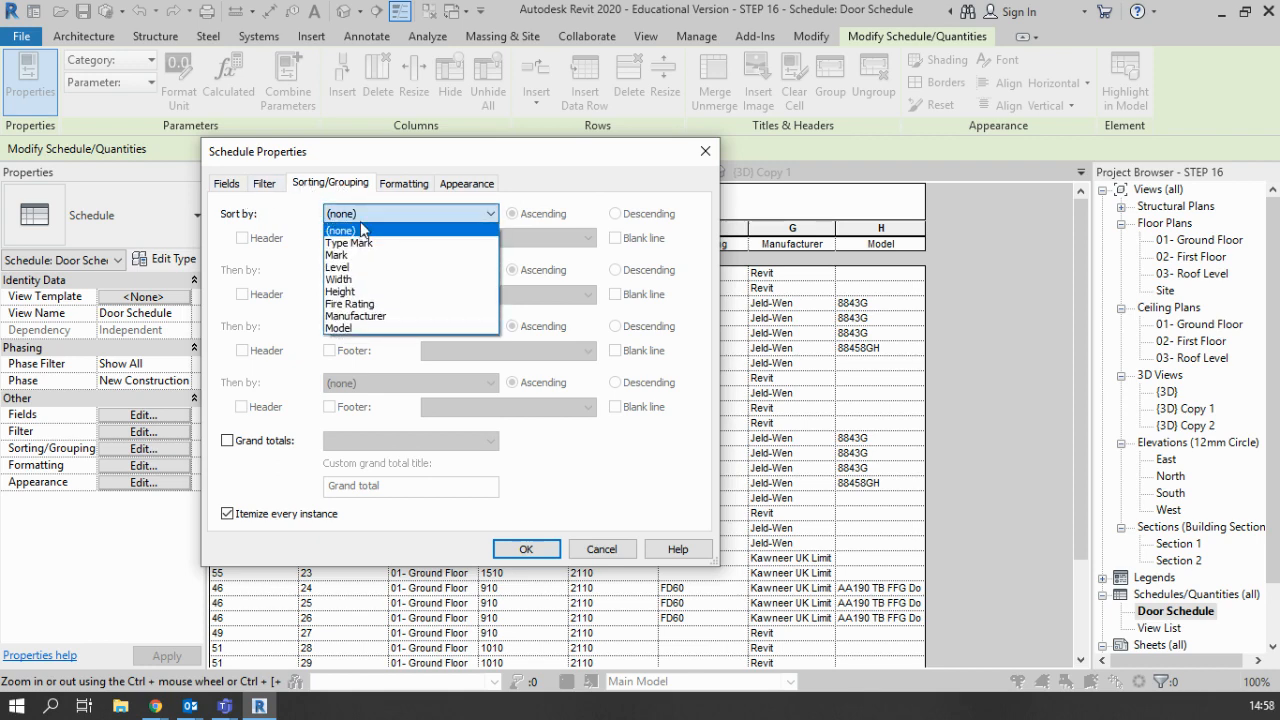
pyautogui.click(375, 267)
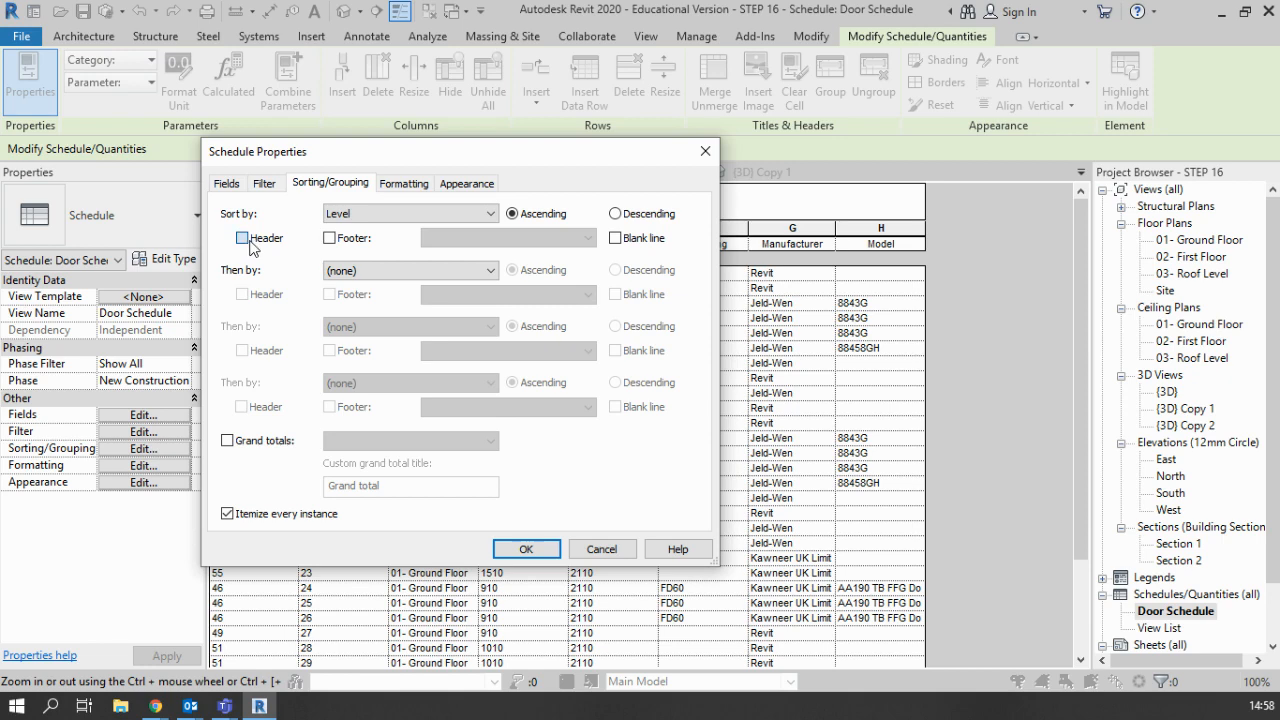
pyautogui.moveTo(312, 152); pyautogui.dragTo(565, 122)
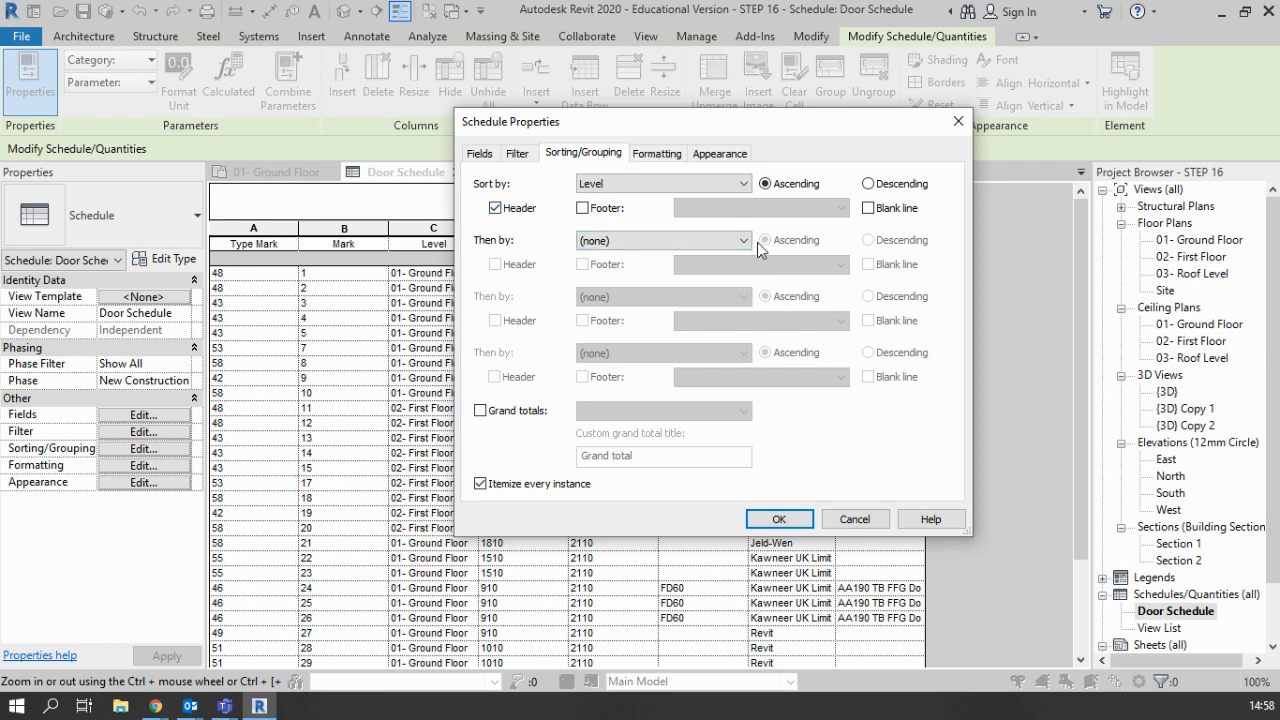
pyautogui.click(608, 243)
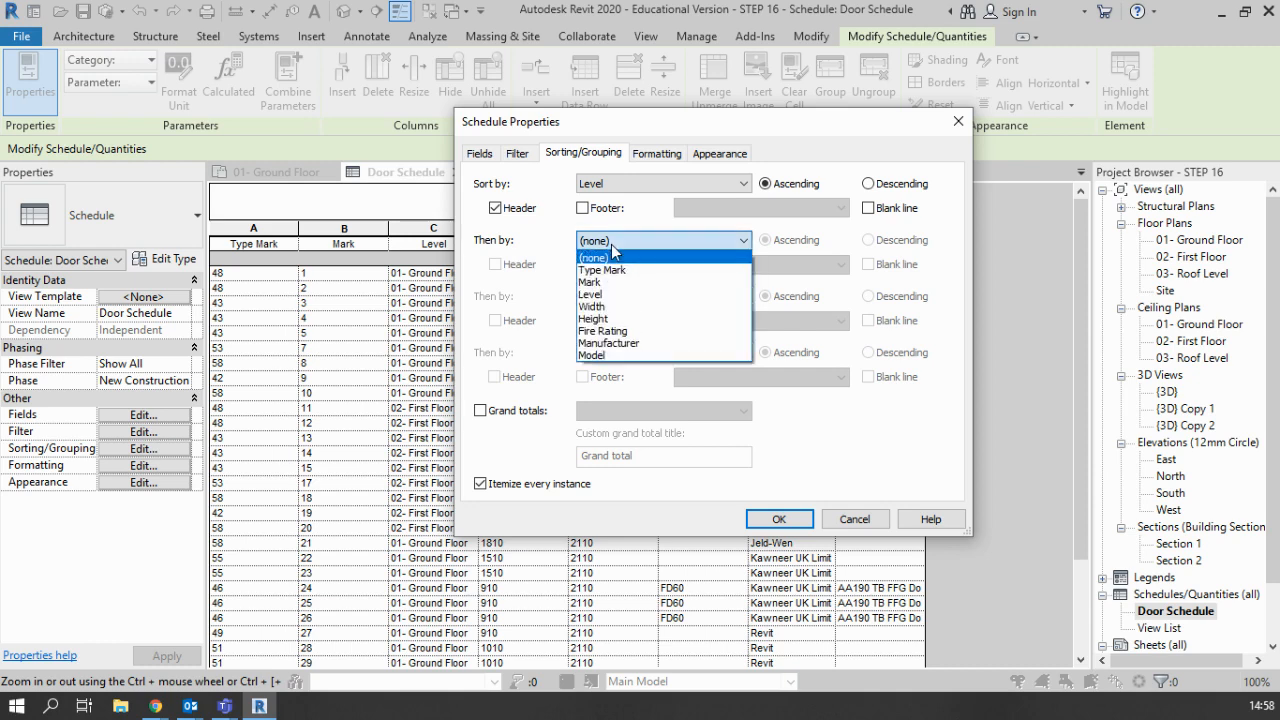
pyautogui.click(619, 306)
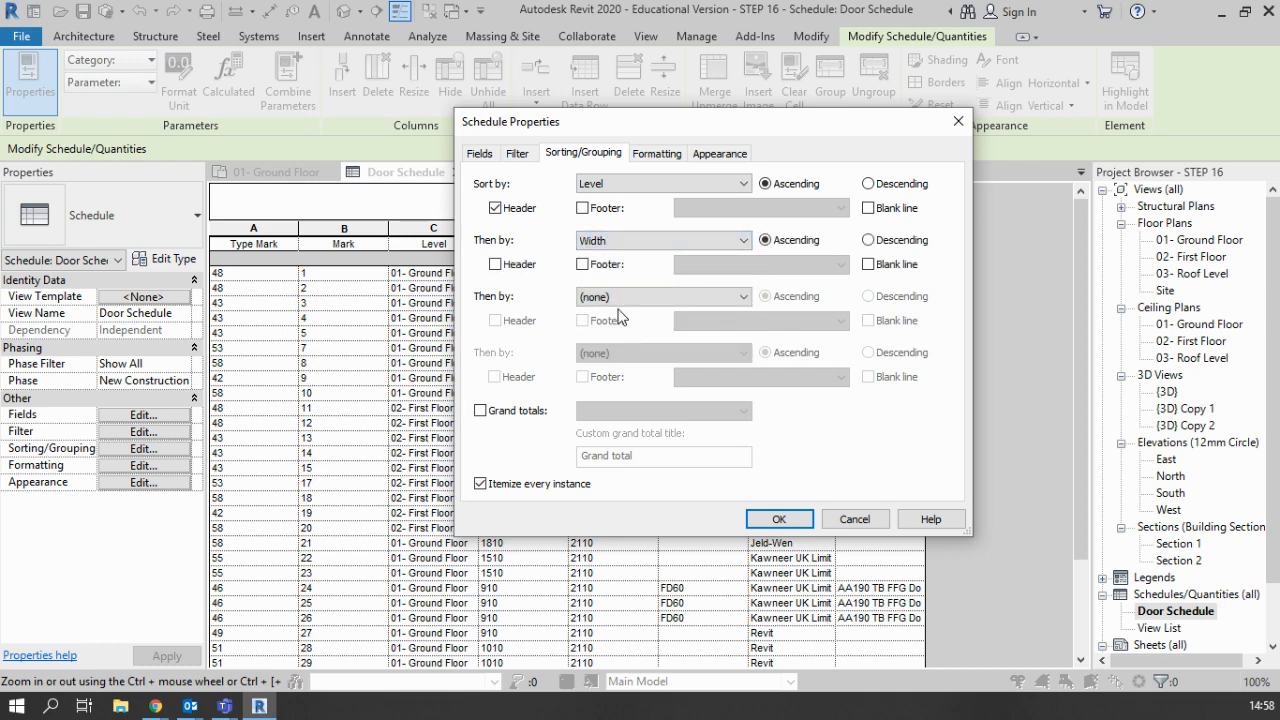
# Step: Enable grand totals showing title, count, and totals, and apply the sorting and grouping settings
pyautogui.click(536, 412)
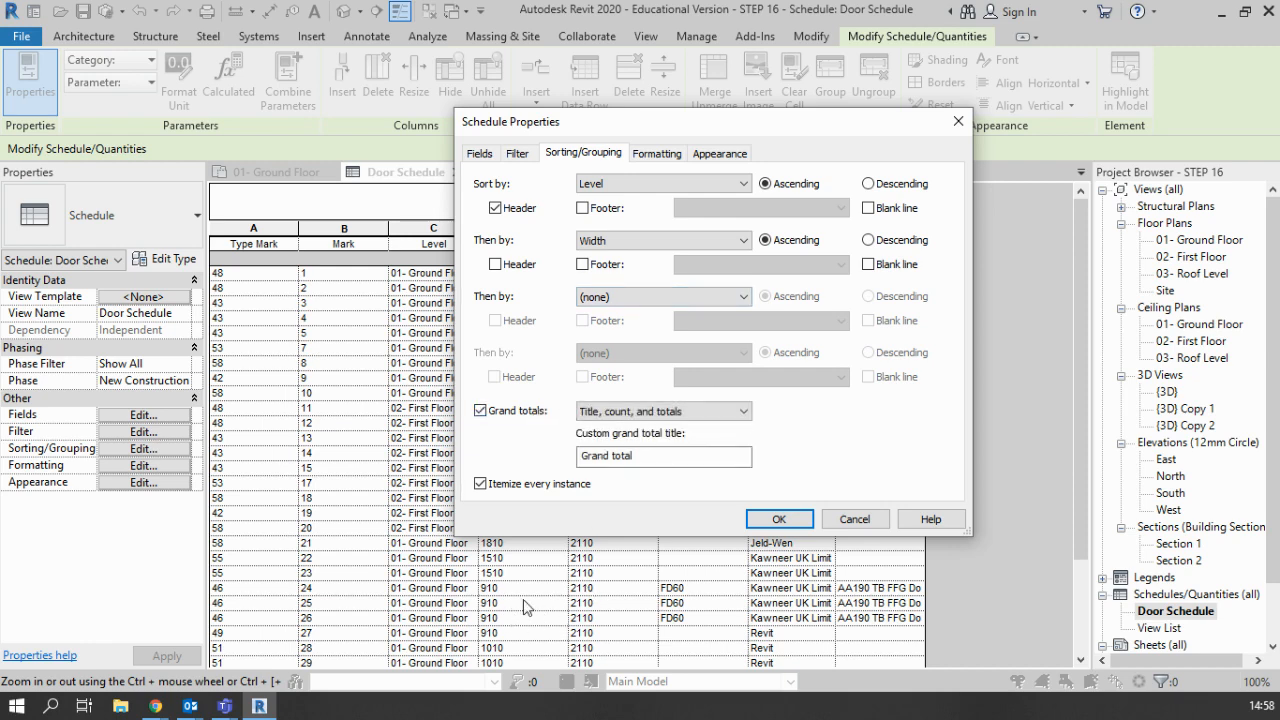
pyautogui.click(631, 414)
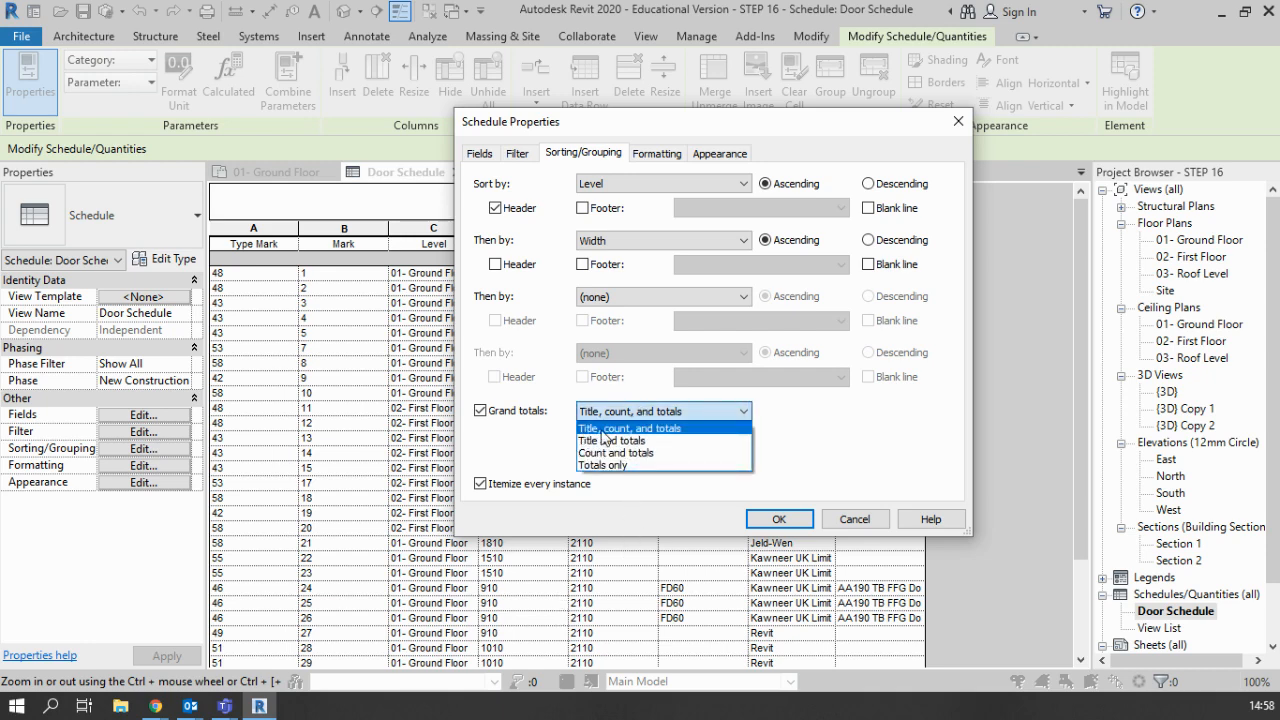
pyautogui.click(743, 429)
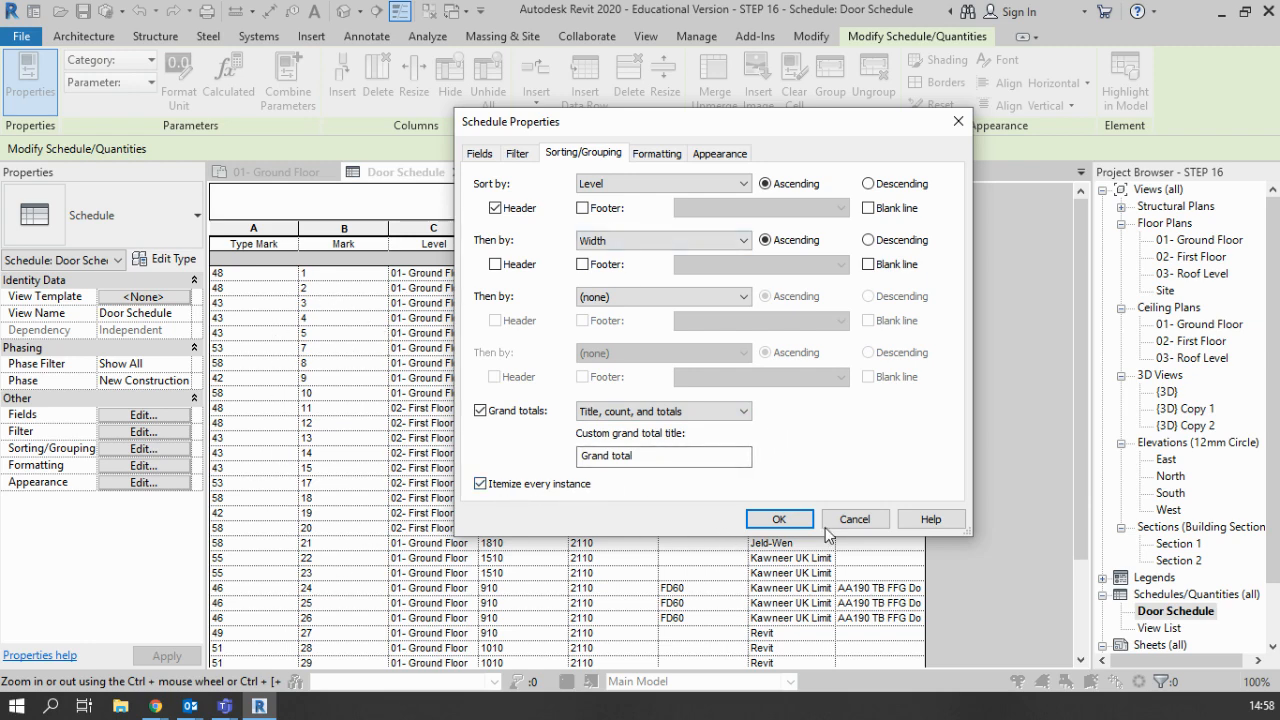
pyautogui.click(780, 519)
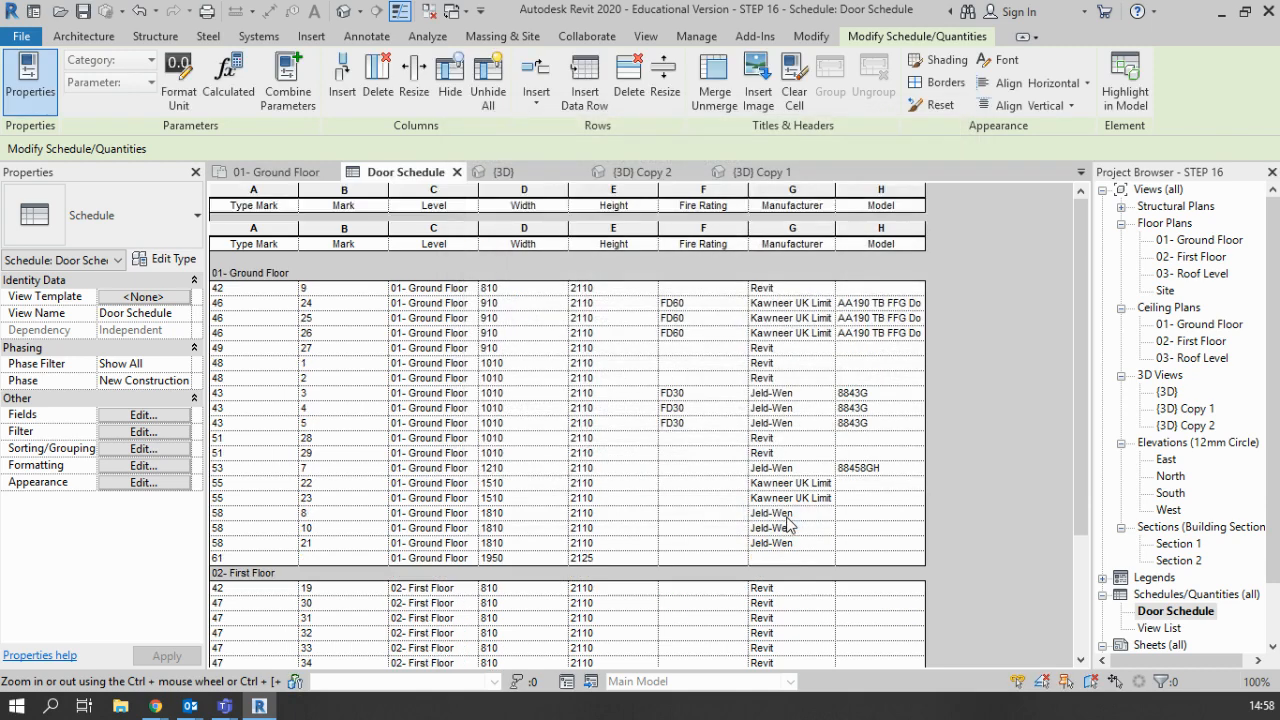
# Step: Review the grouped schedule down to its grand total and add the Count field after Model
pyautogui.scroll(-2, 722, 400)
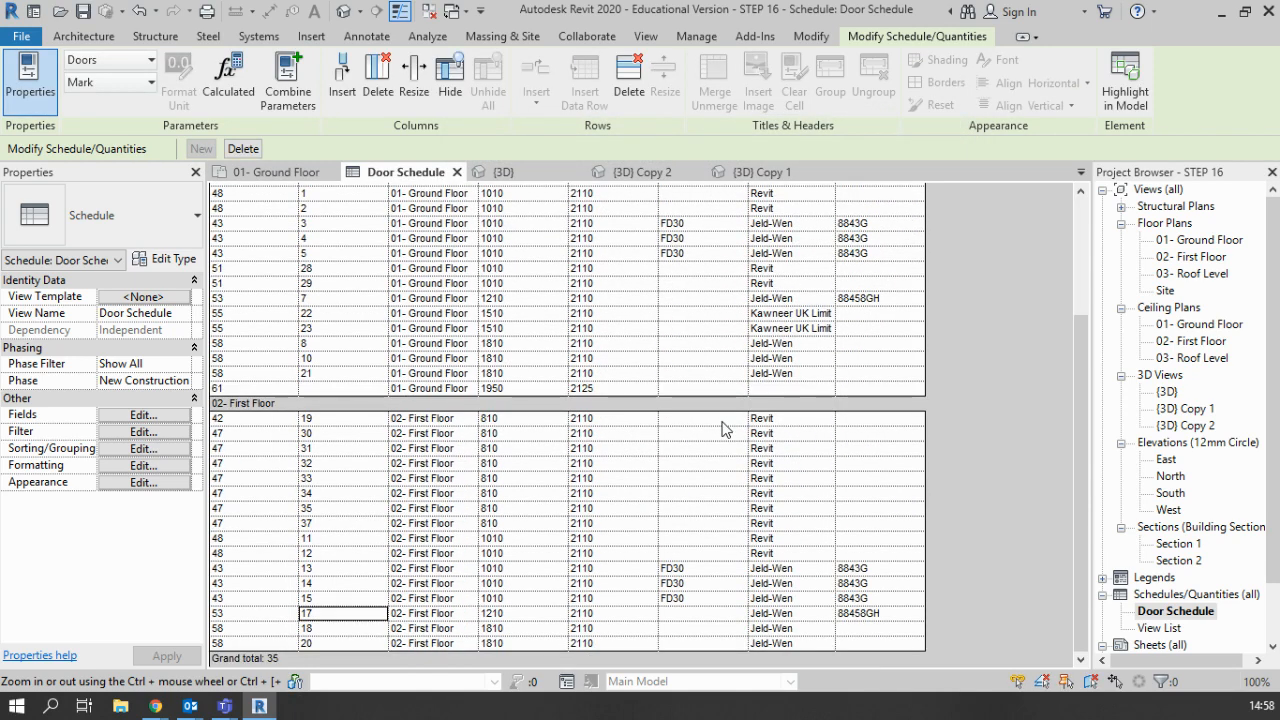
pyautogui.scroll(3, 722, 423)
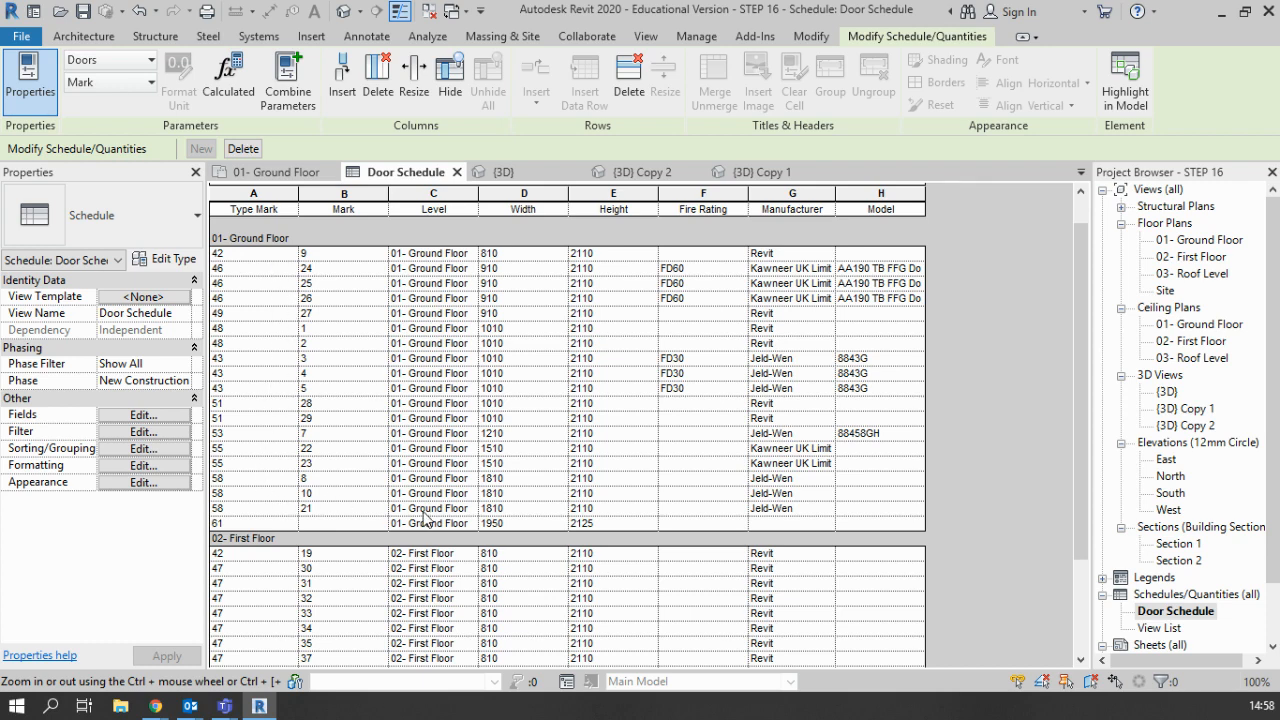
pyautogui.scroll(-3, 424, 518)
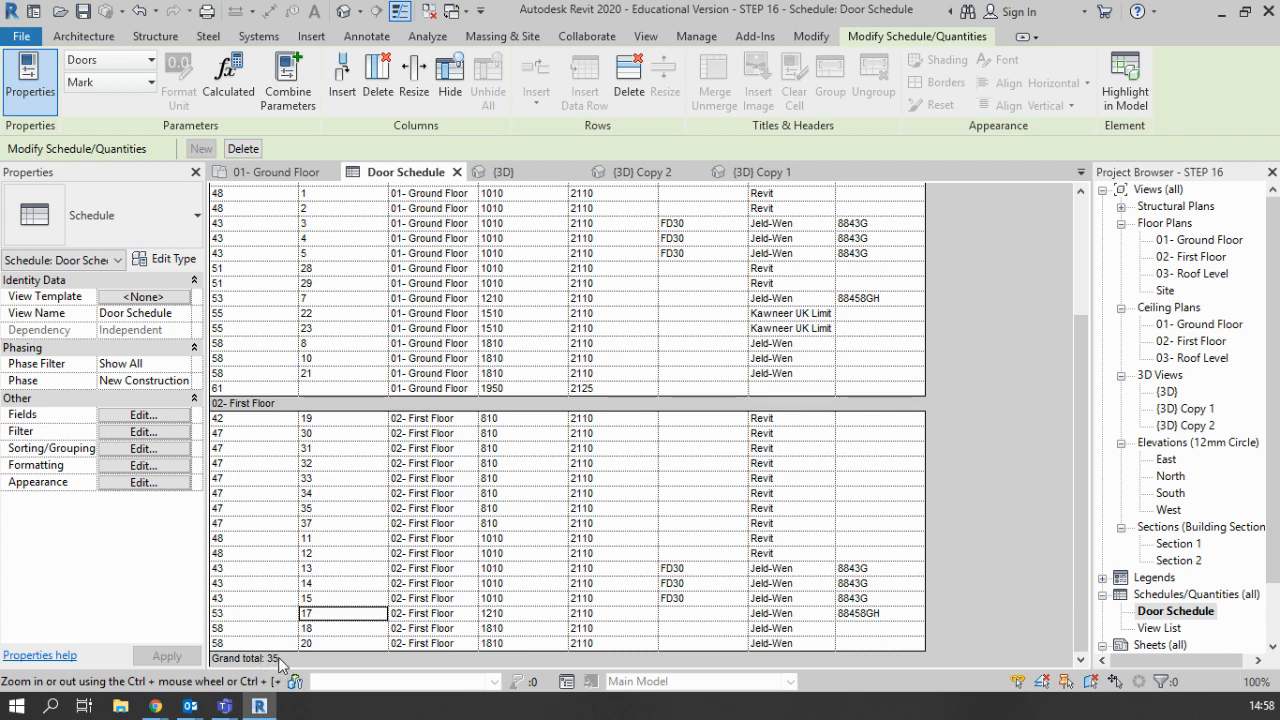
pyautogui.scroll(3, 279, 660)
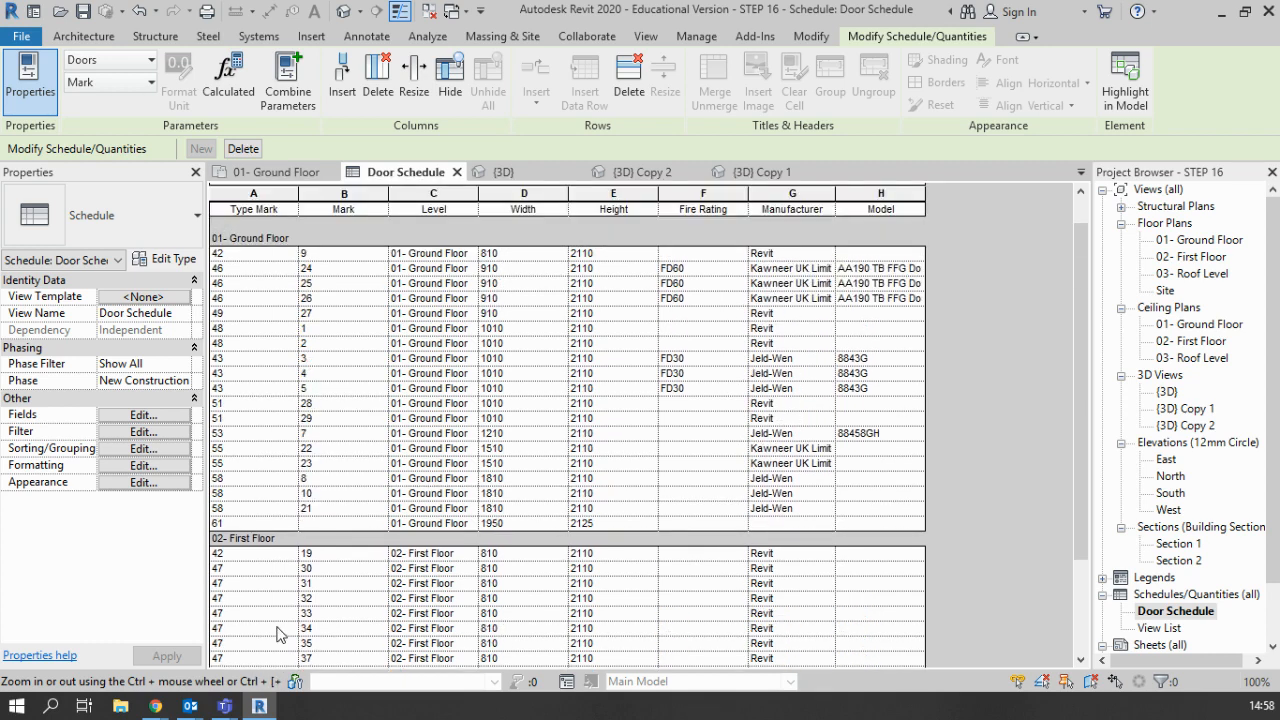
pyautogui.click(130, 415)
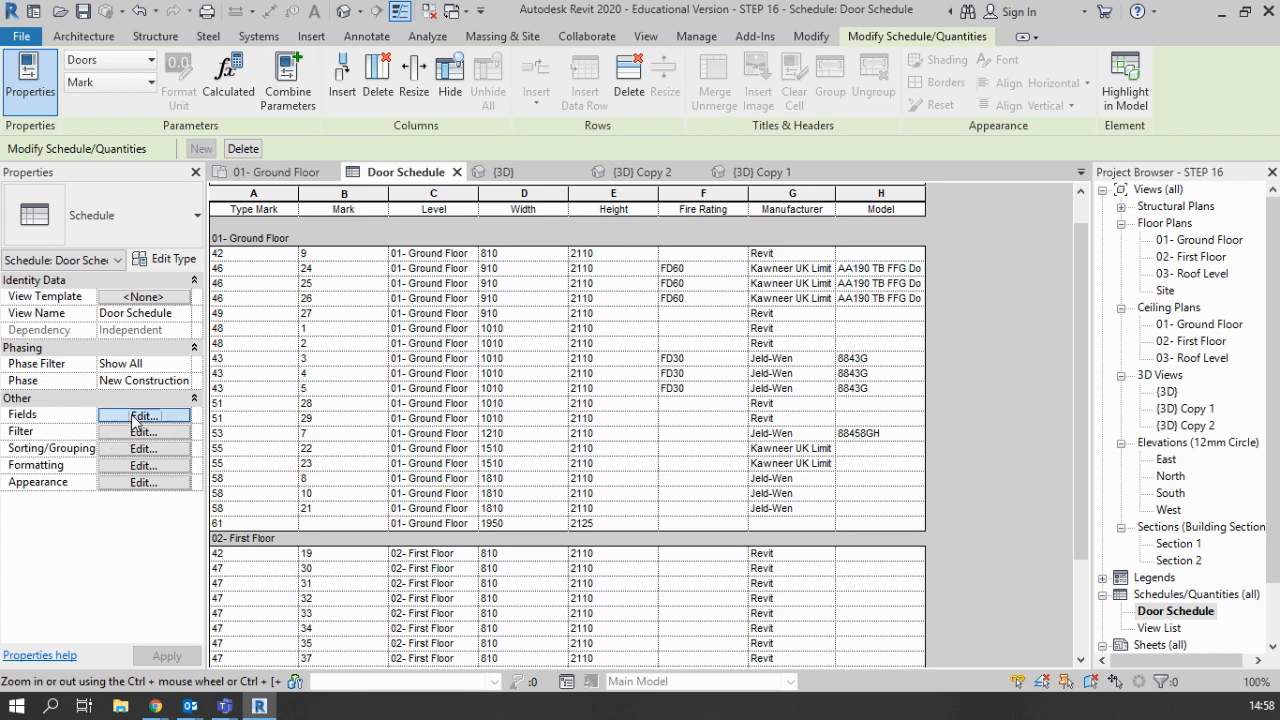
pyautogui.scroll(-5, 563, 312)
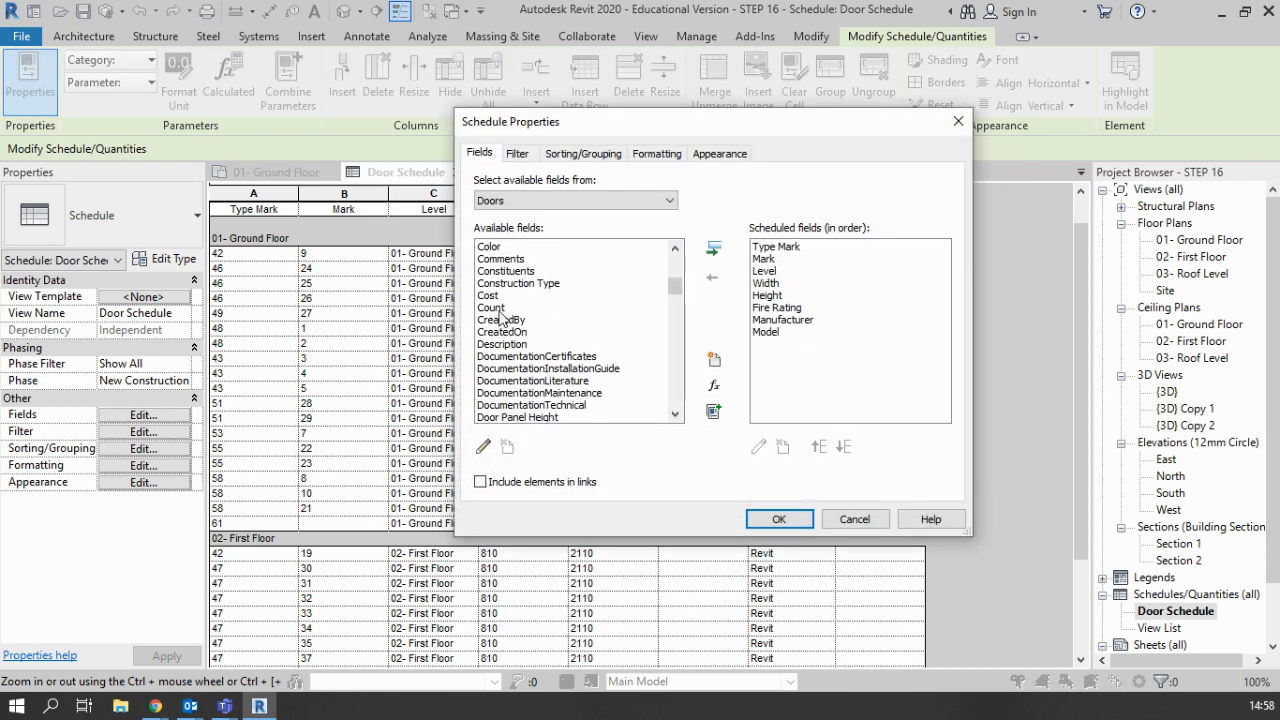
pyautogui.click(500, 308)
pyautogui.click(713, 247)
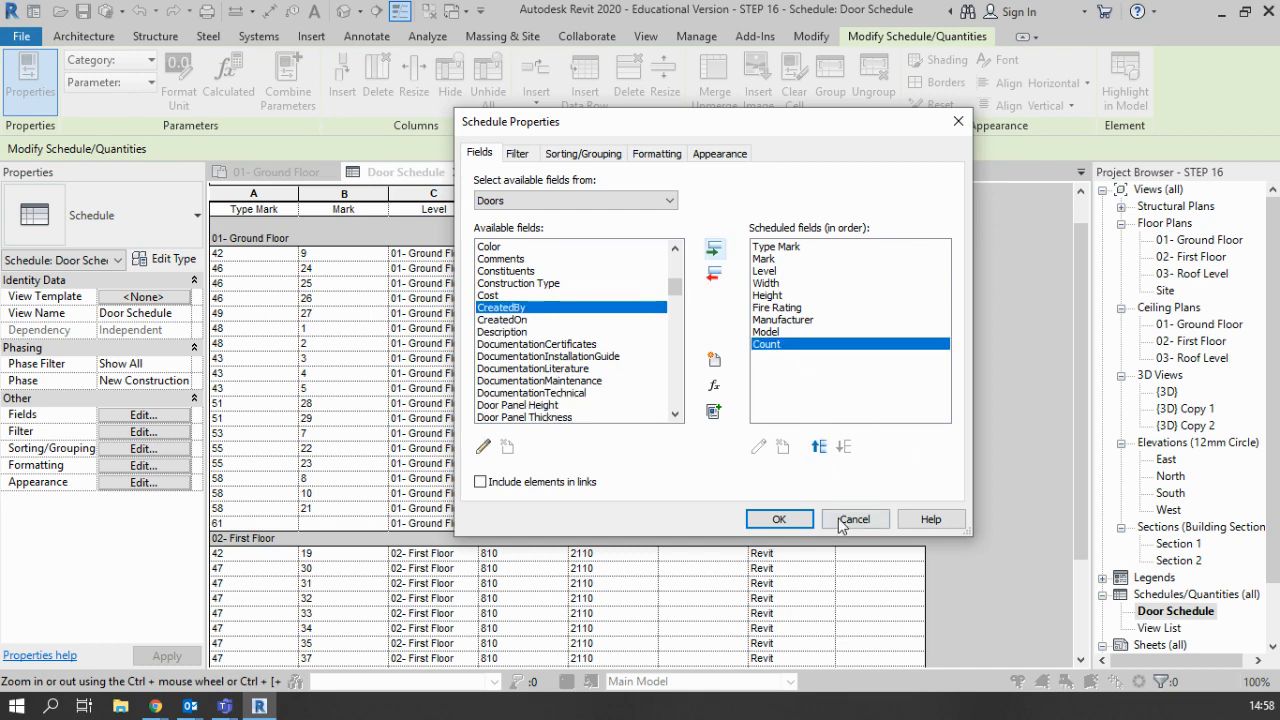
pyautogui.click(798, 519)
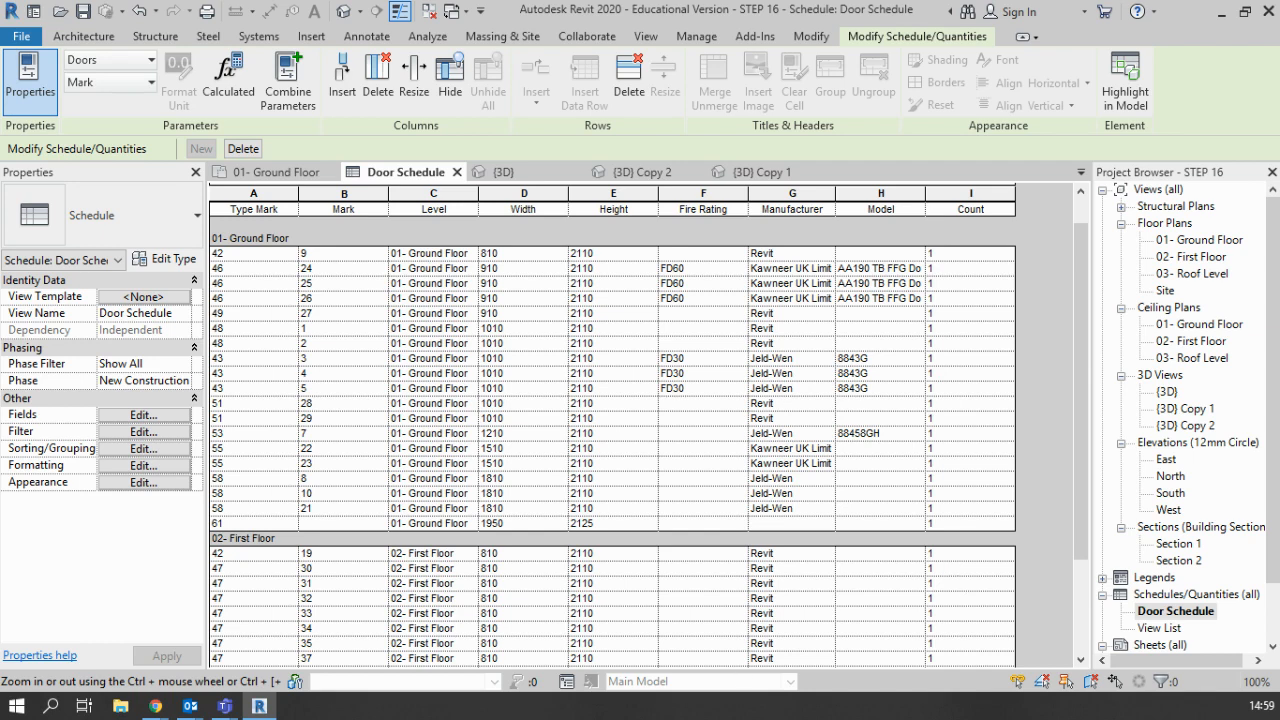
# Step: Turn off itemizing every instance so that matching doors are combined into single schedule rows
pyautogui.click(128, 450)
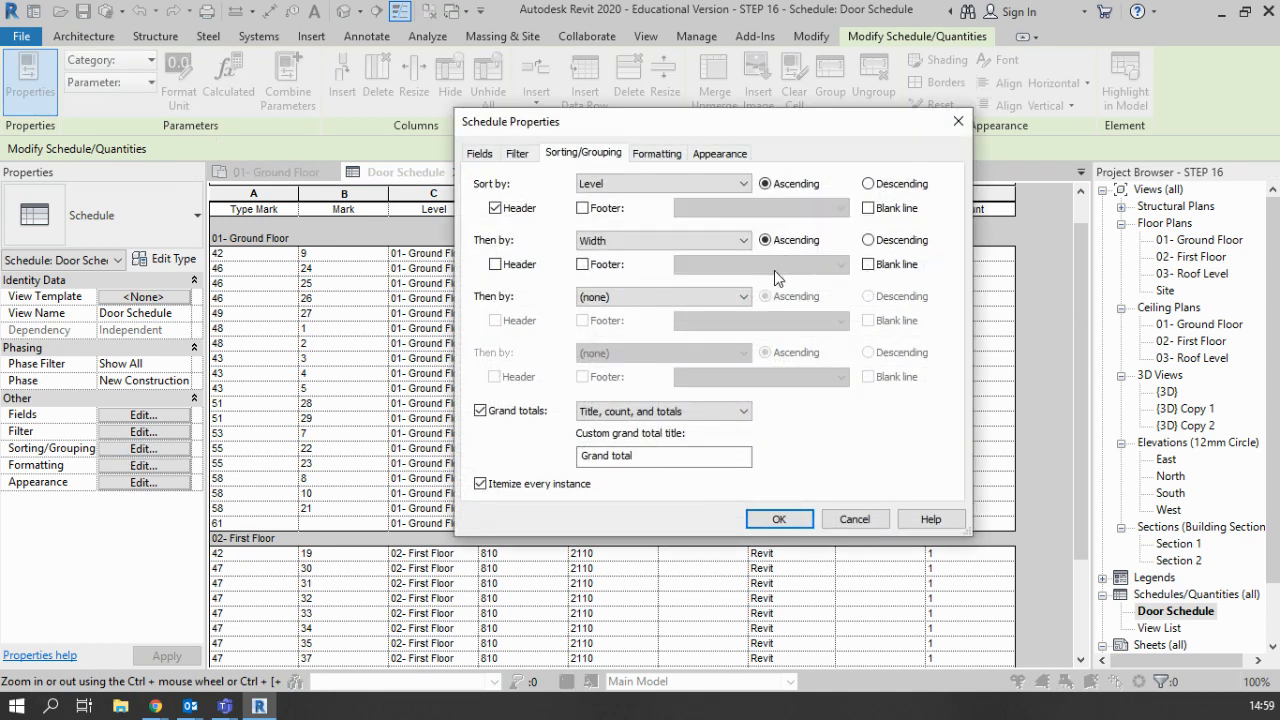
pyautogui.click(541, 489)
pyautogui.click(766, 519)
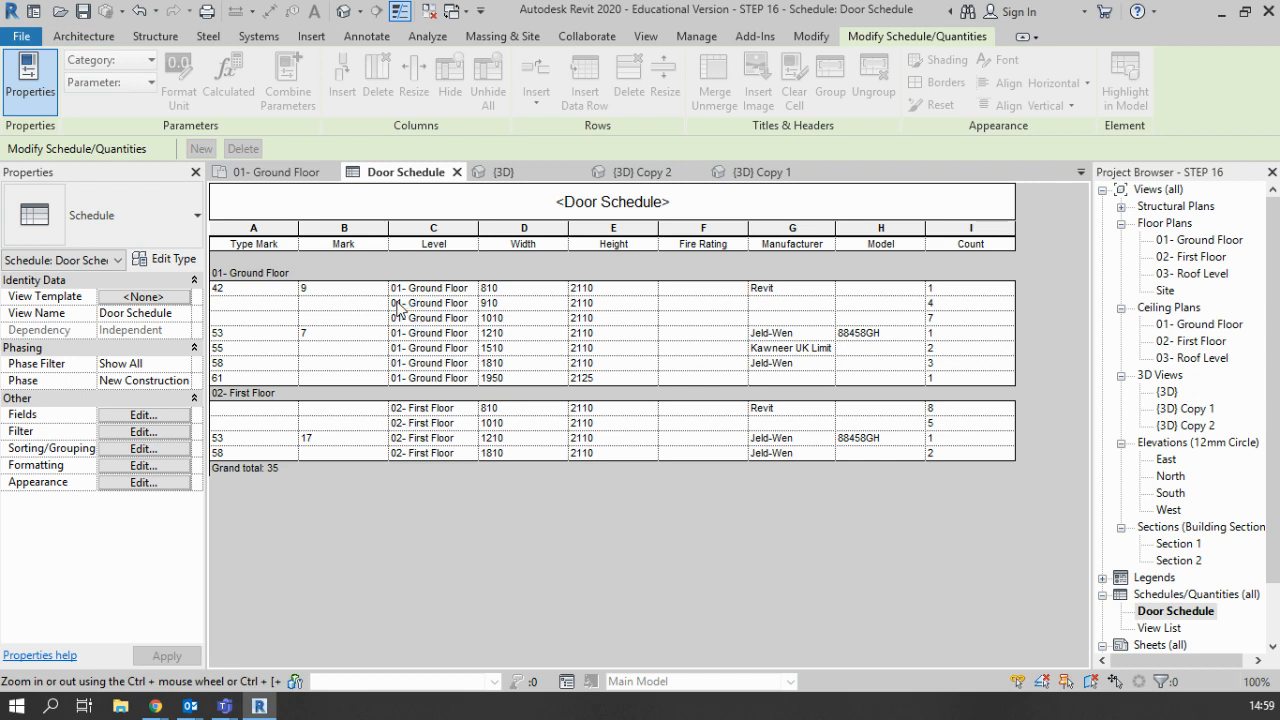
# Step: Change the schedule's second sorting criterion to Model, keeping Level as the first
pyautogui.click(140, 450)
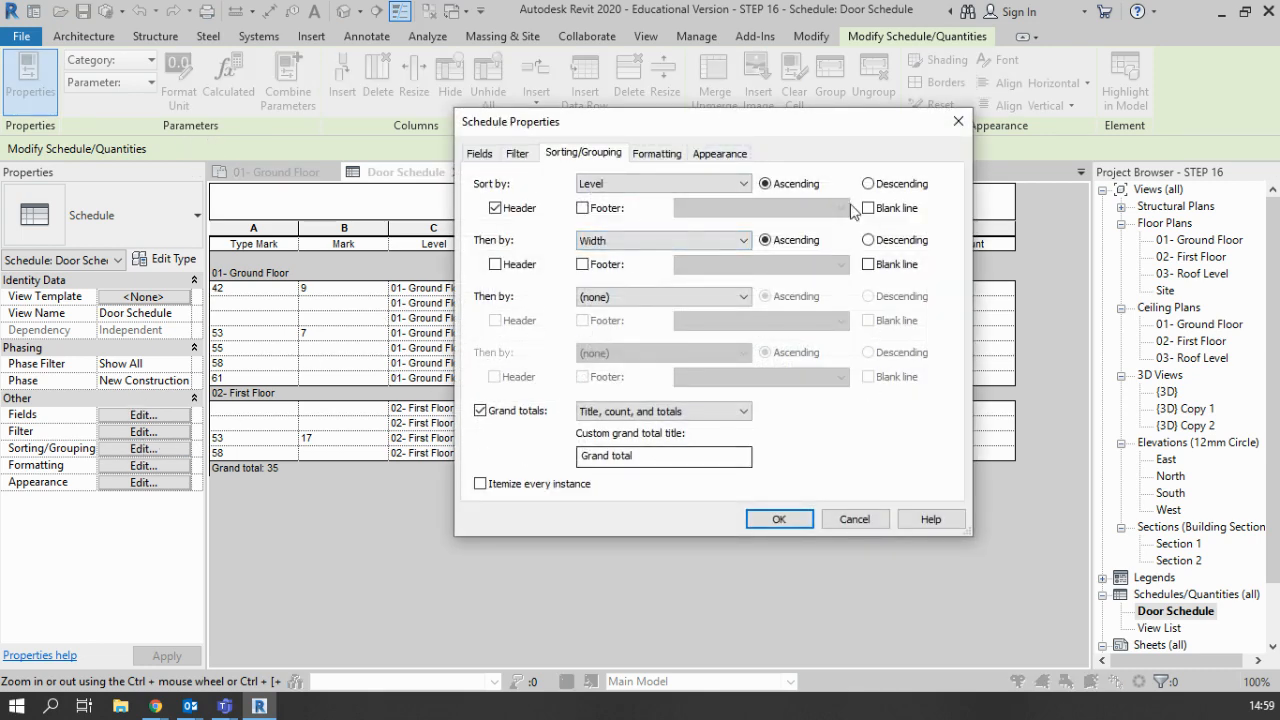
pyautogui.click(663, 241)
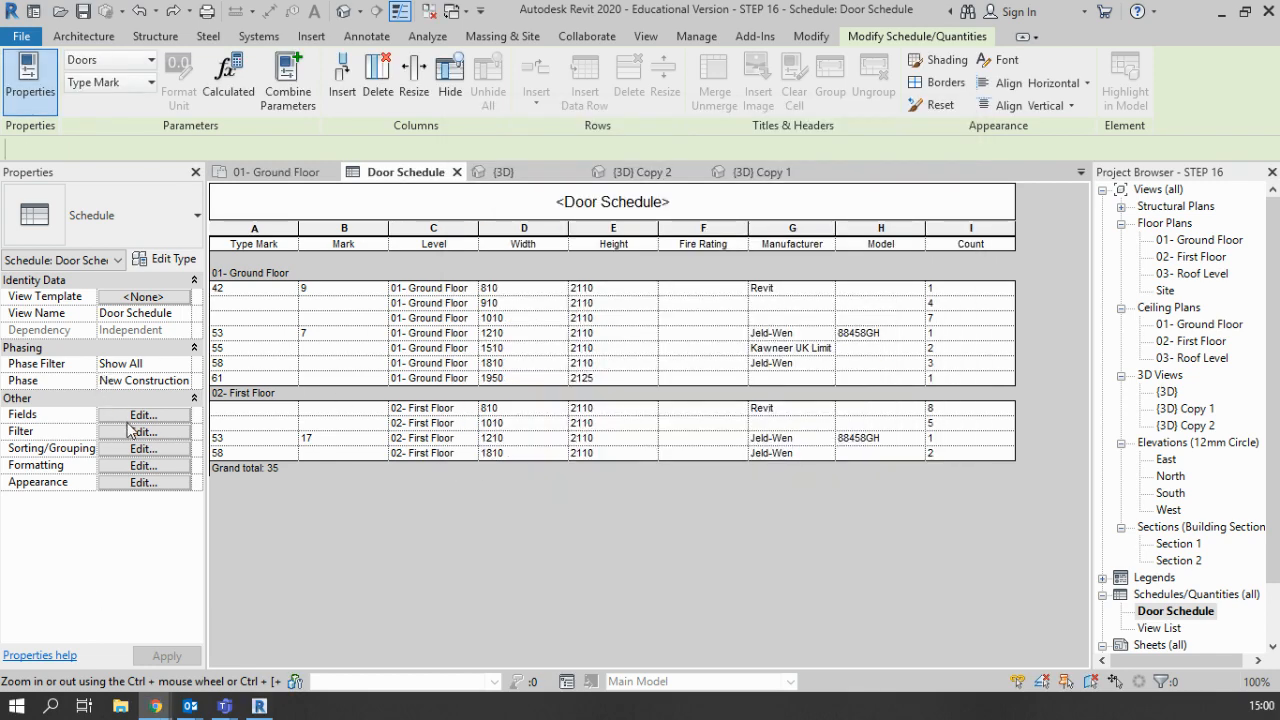
pyautogui.click(175, 450)
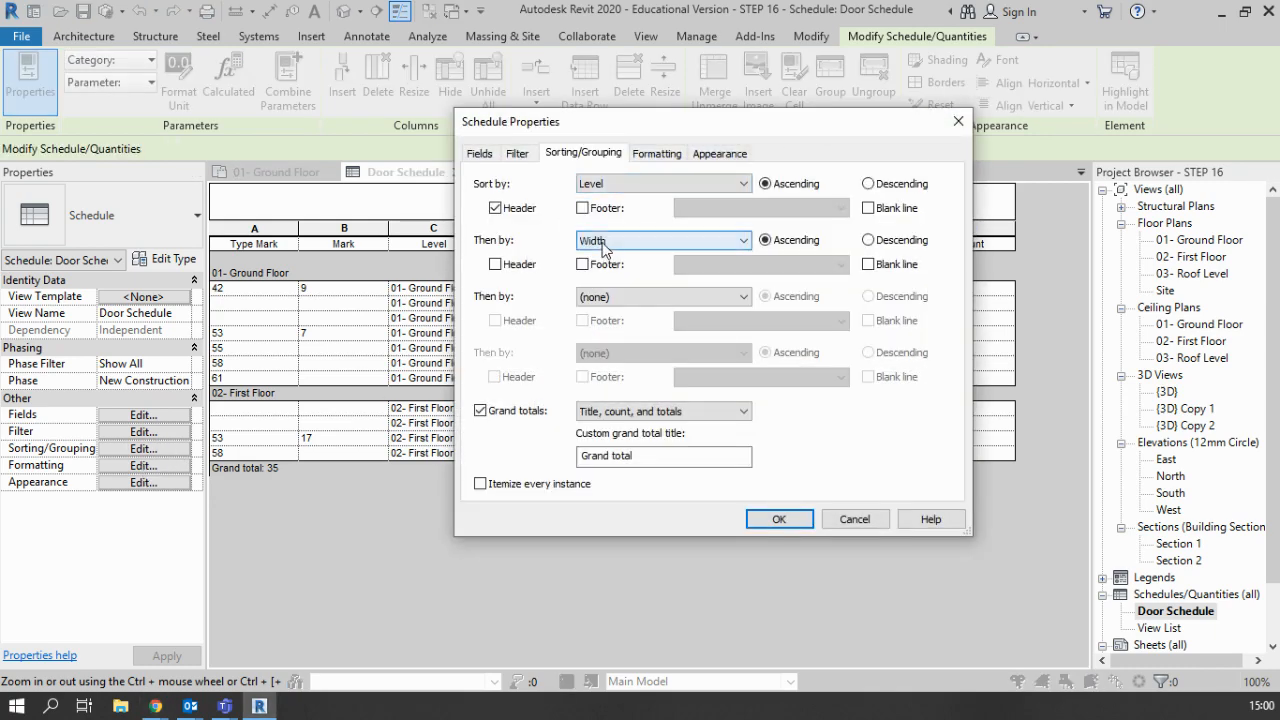
pyautogui.moveTo(631, 127); pyautogui.dragTo(320, 146)
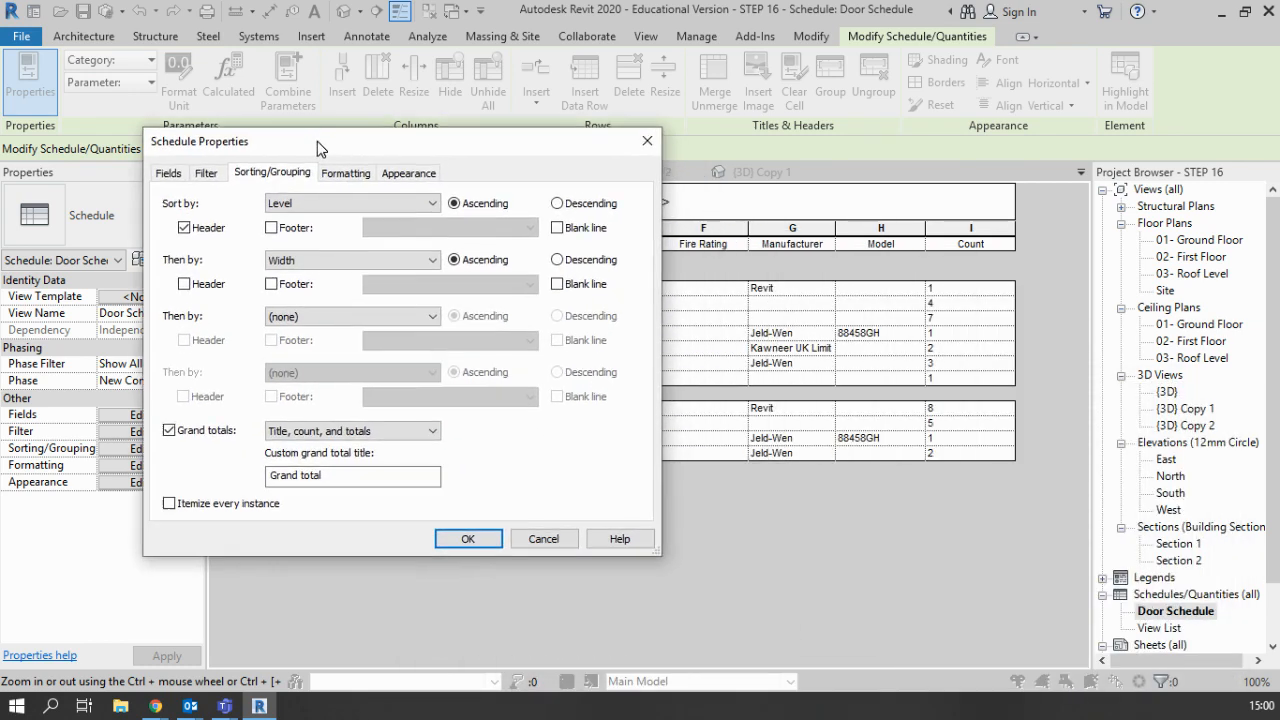
pyautogui.click(335, 258)
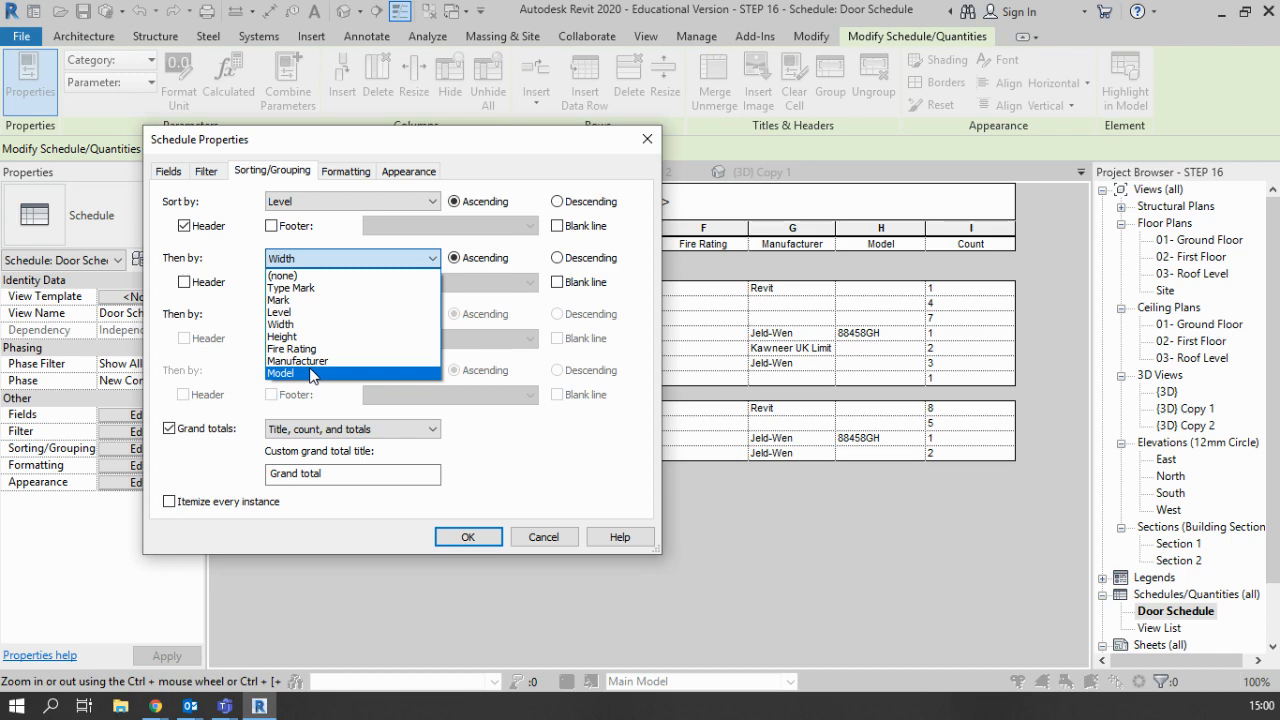
pyautogui.click(311, 373)
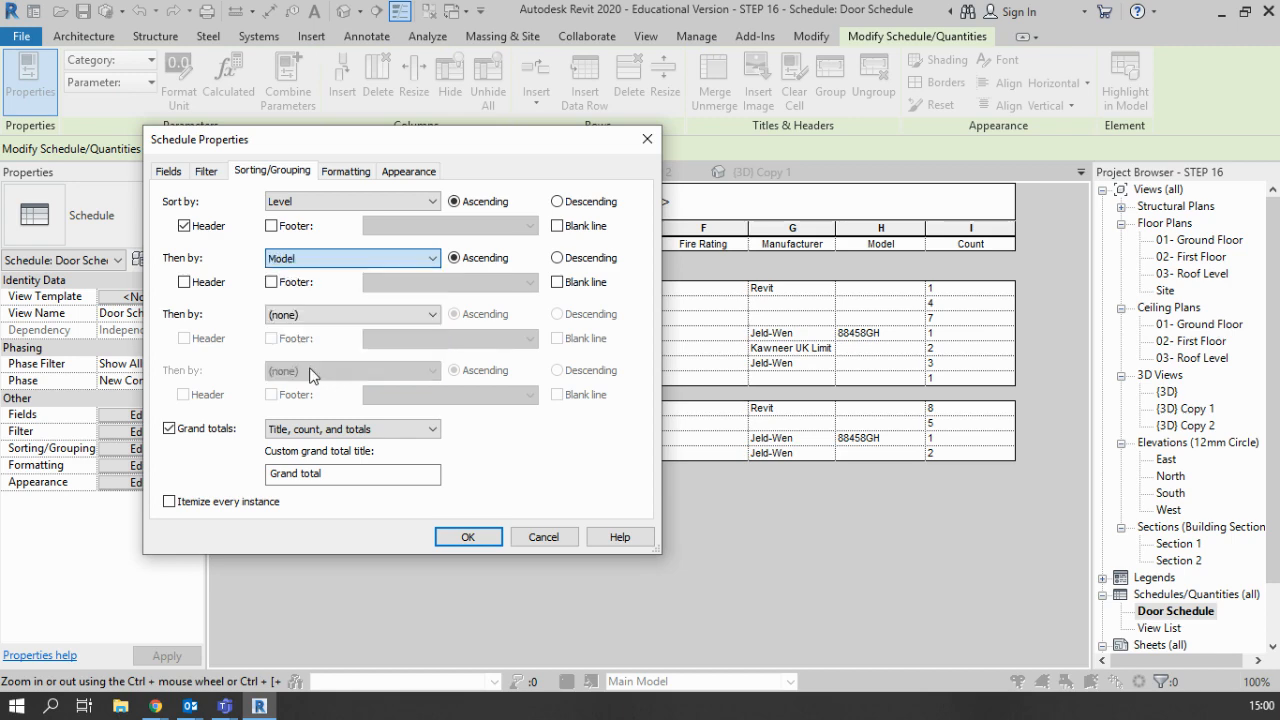
pyautogui.click(493, 541)
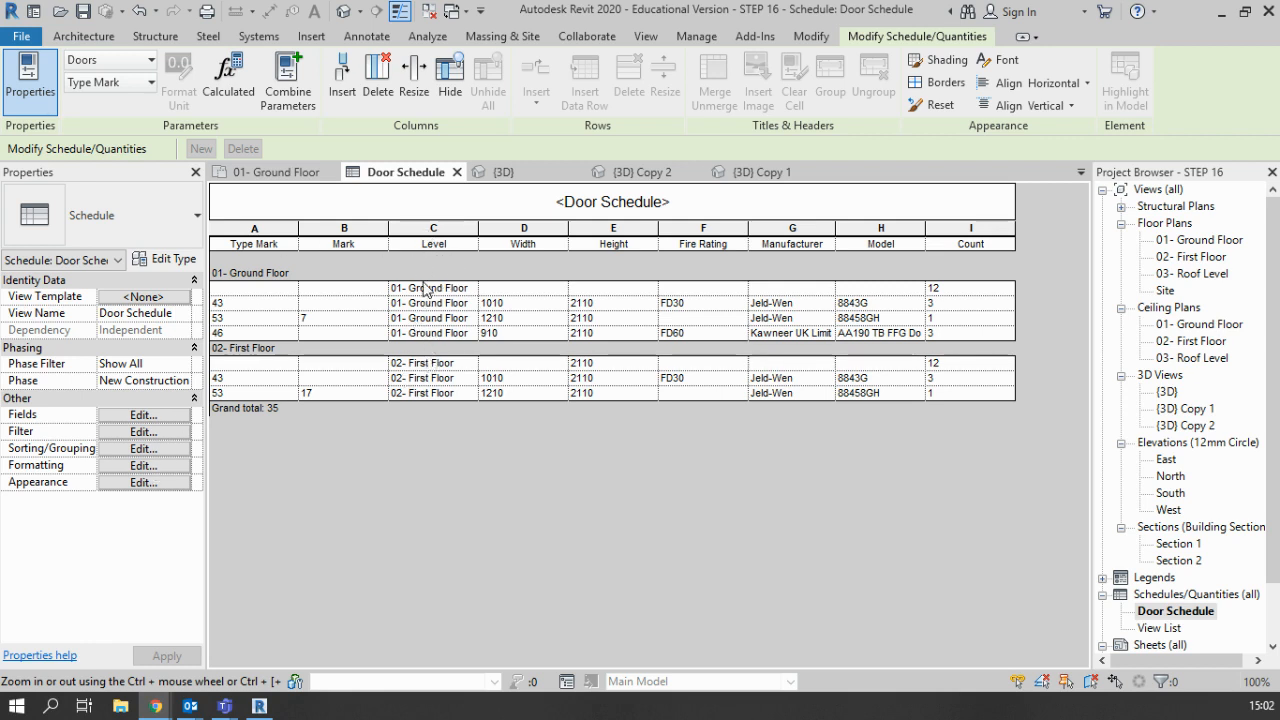
# Step: Hide the Mark and Level fields in the door schedule's formatting
pyautogui.click(140, 466)
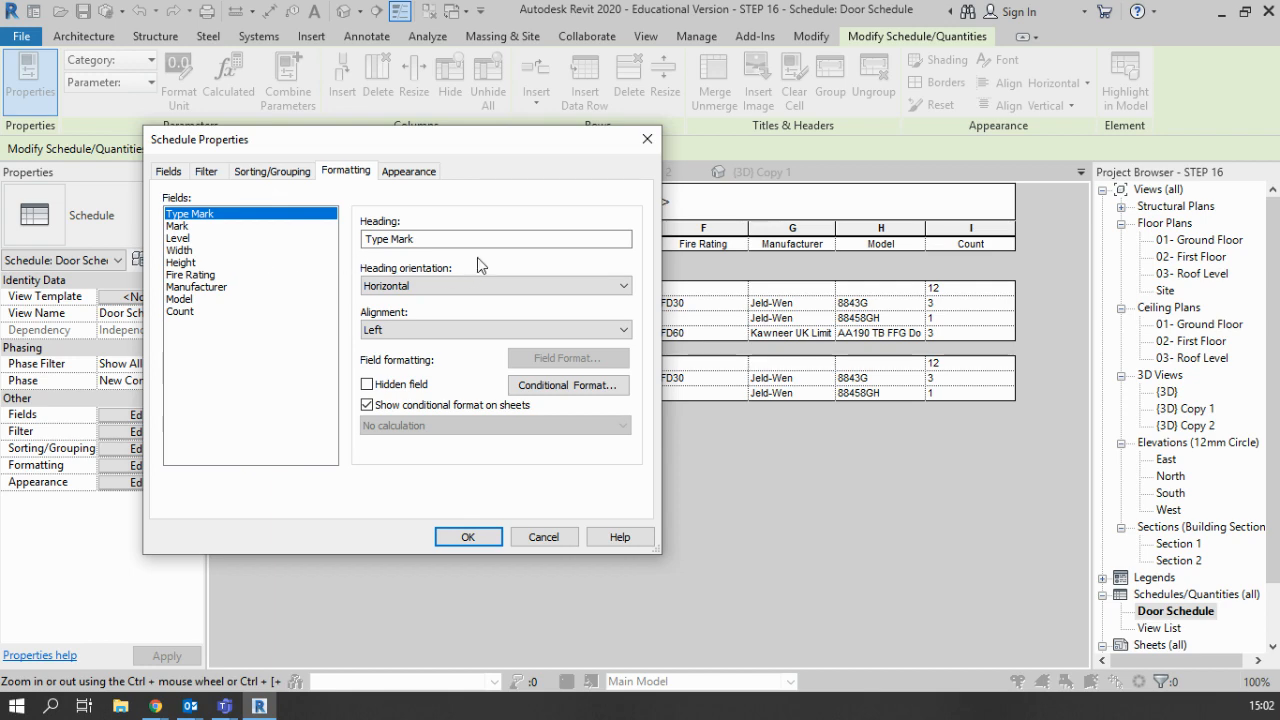
pyautogui.click(195, 227)
pyautogui.moveTo(335, 150); pyautogui.dragTo(752, 227)
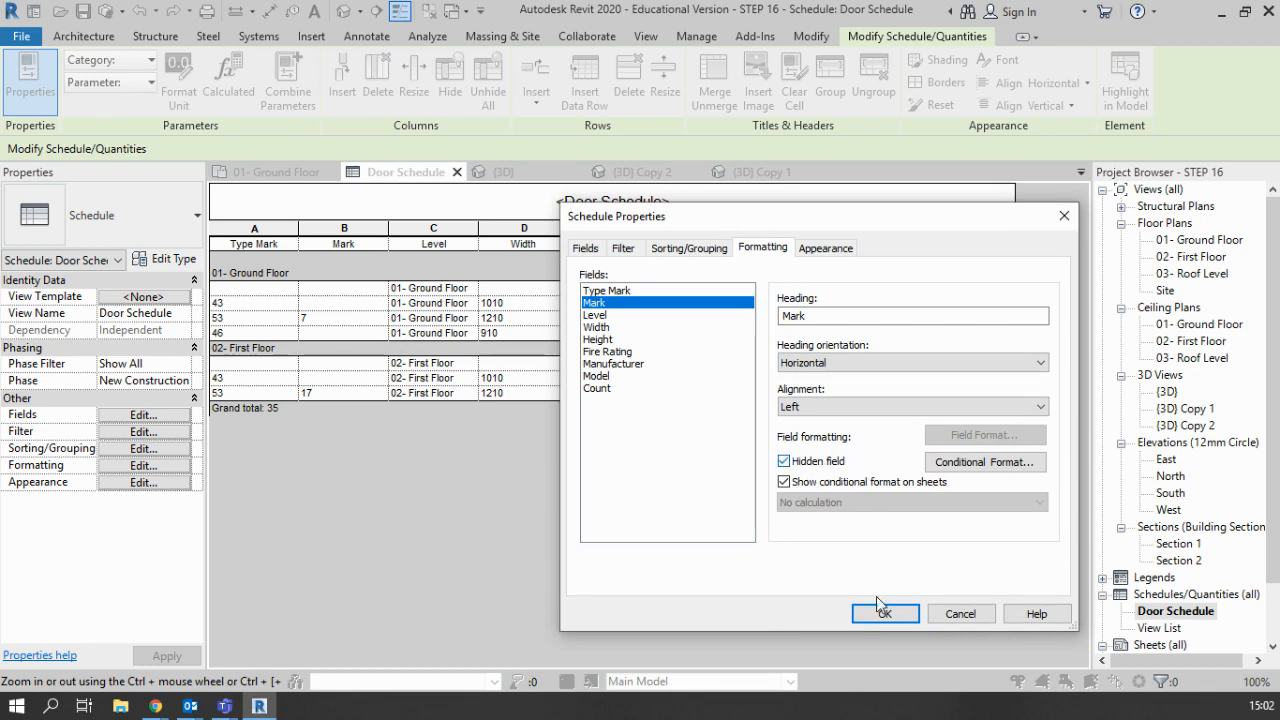
pyautogui.moveTo(713, 219); pyautogui.dragTo(414, 281)
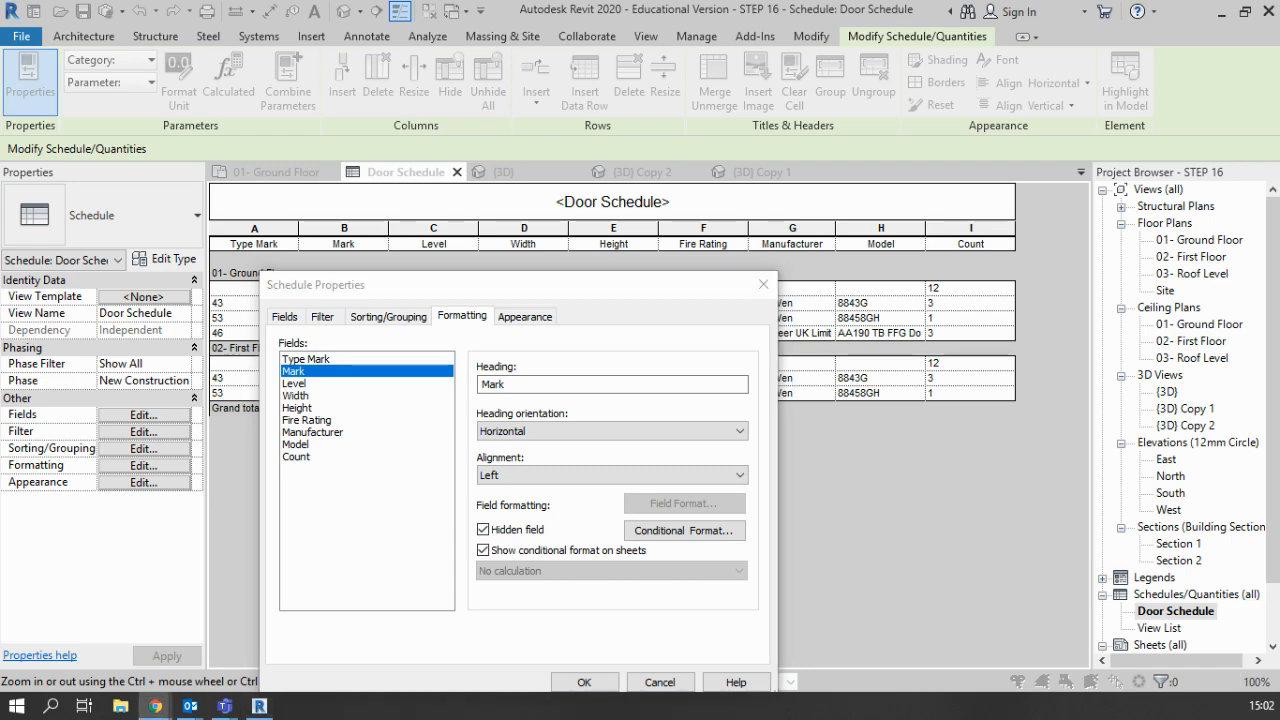
pyautogui.click(312, 384)
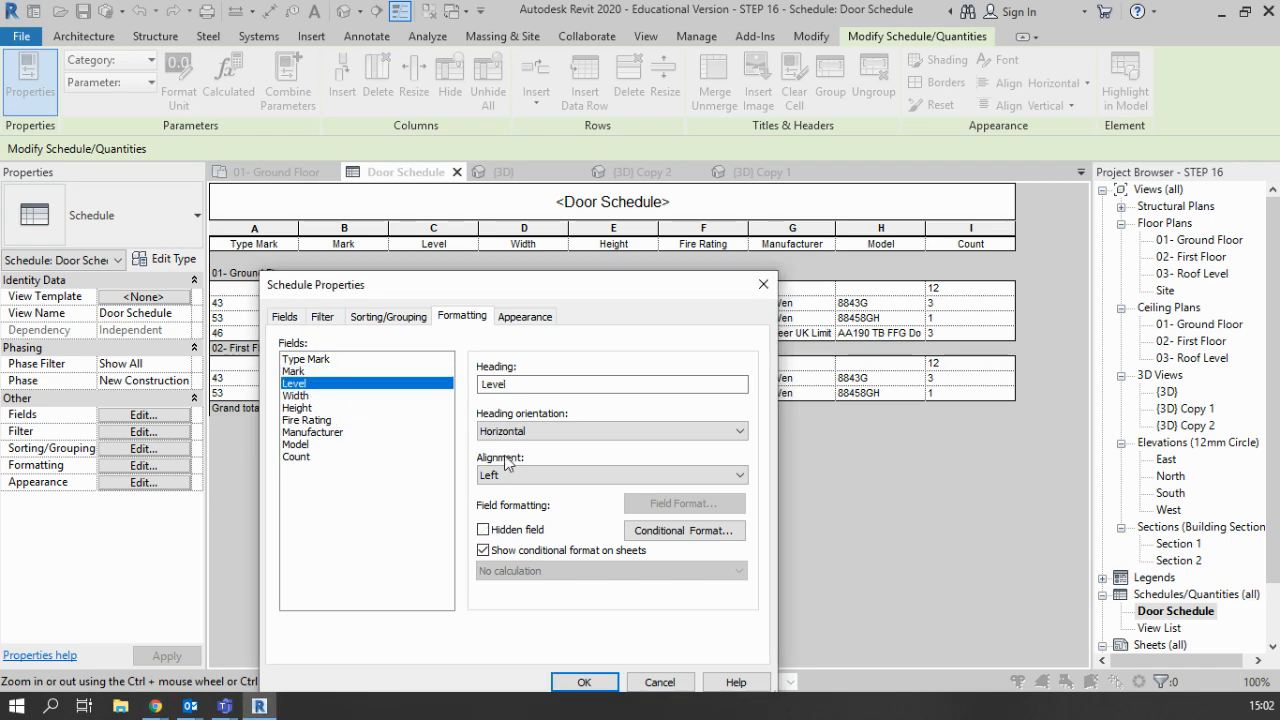
pyautogui.click(538, 530)
pyautogui.click(538, 530)
pyautogui.click(584, 682)
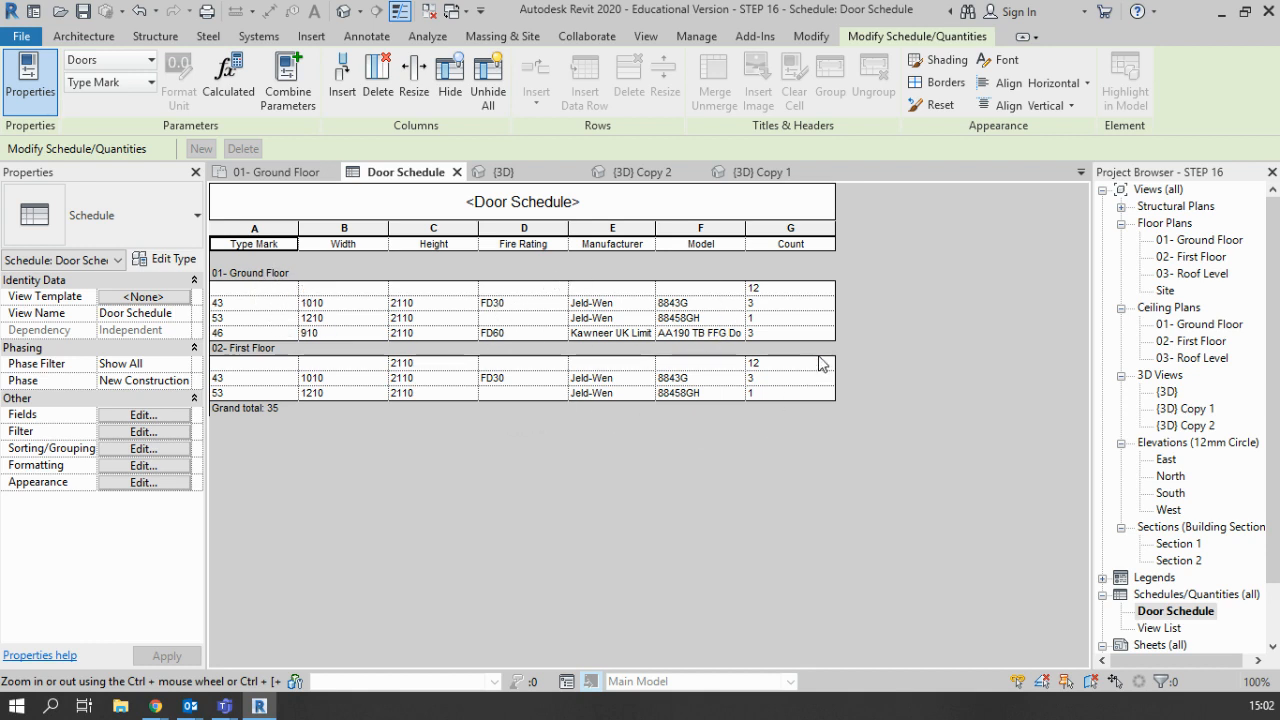
# Step: Highlight the First Floor doors without a type mark in the model, and open the 01- Ground Floor plan to locate them
pyautogui.click(752, 290)
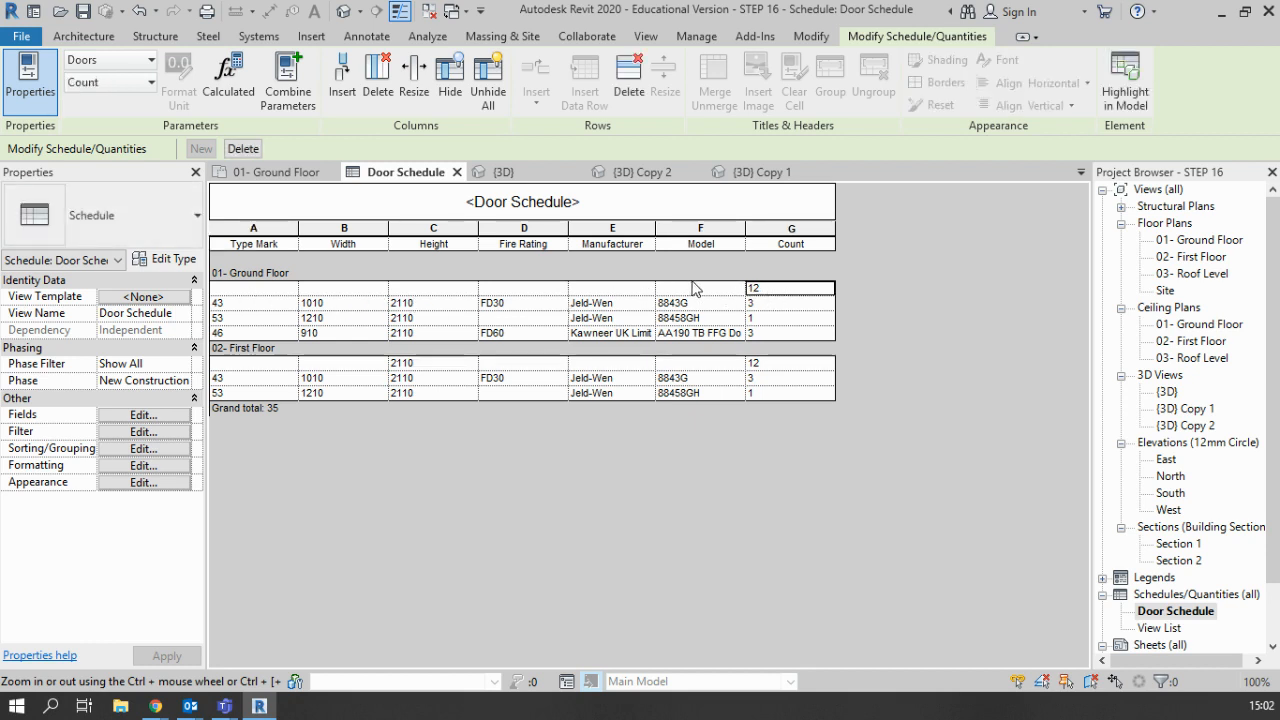
pyautogui.click(241, 367)
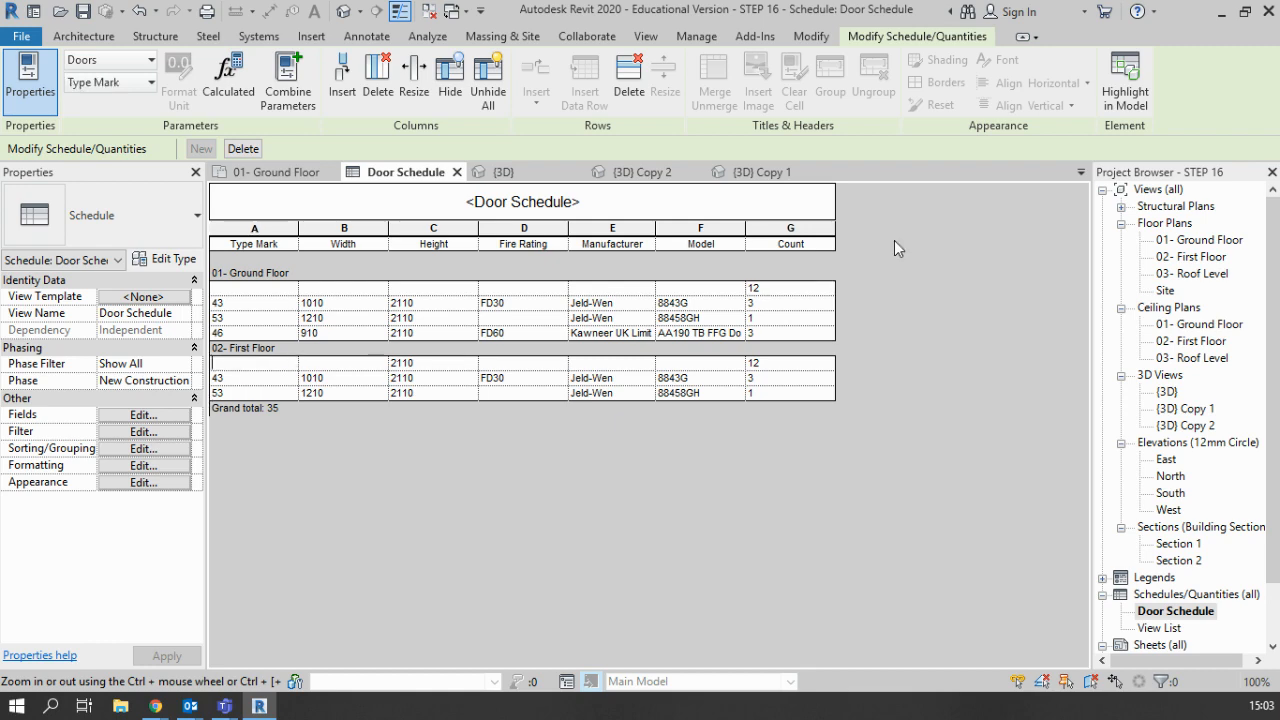
pyautogui.click(1128, 85)
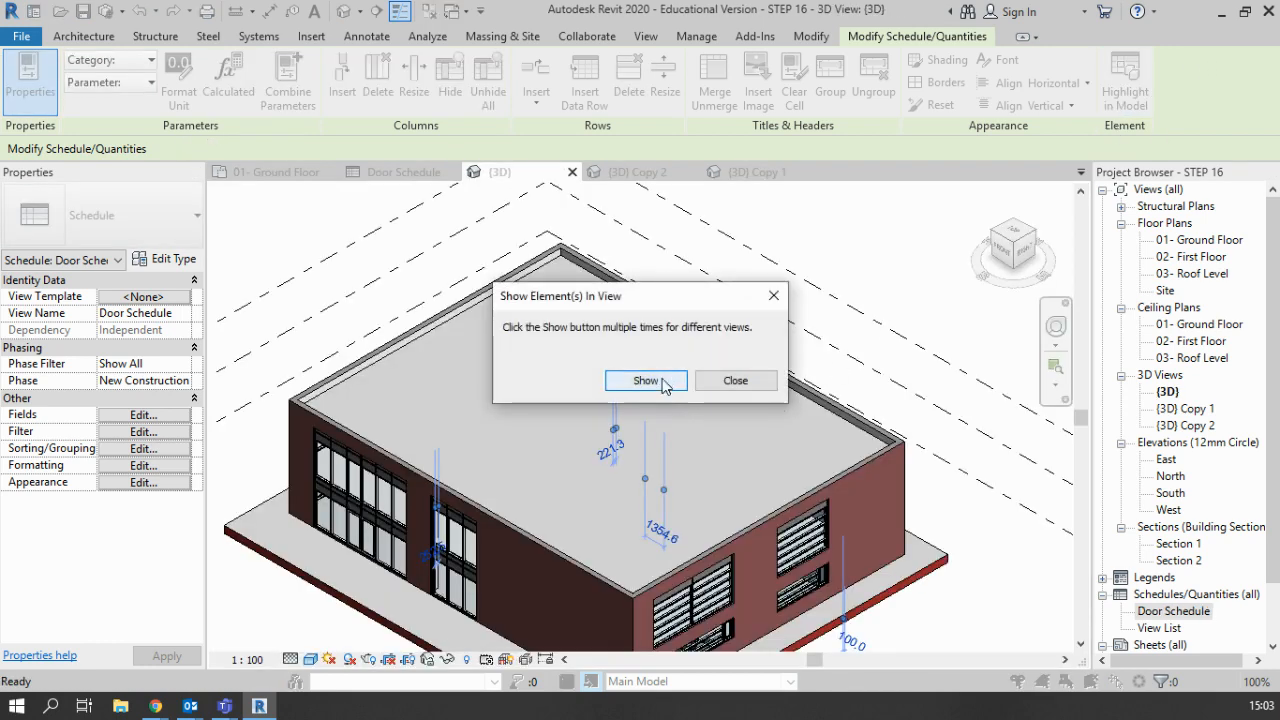
pyautogui.press('Escape')
pyautogui.doubleClick(1199, 242)
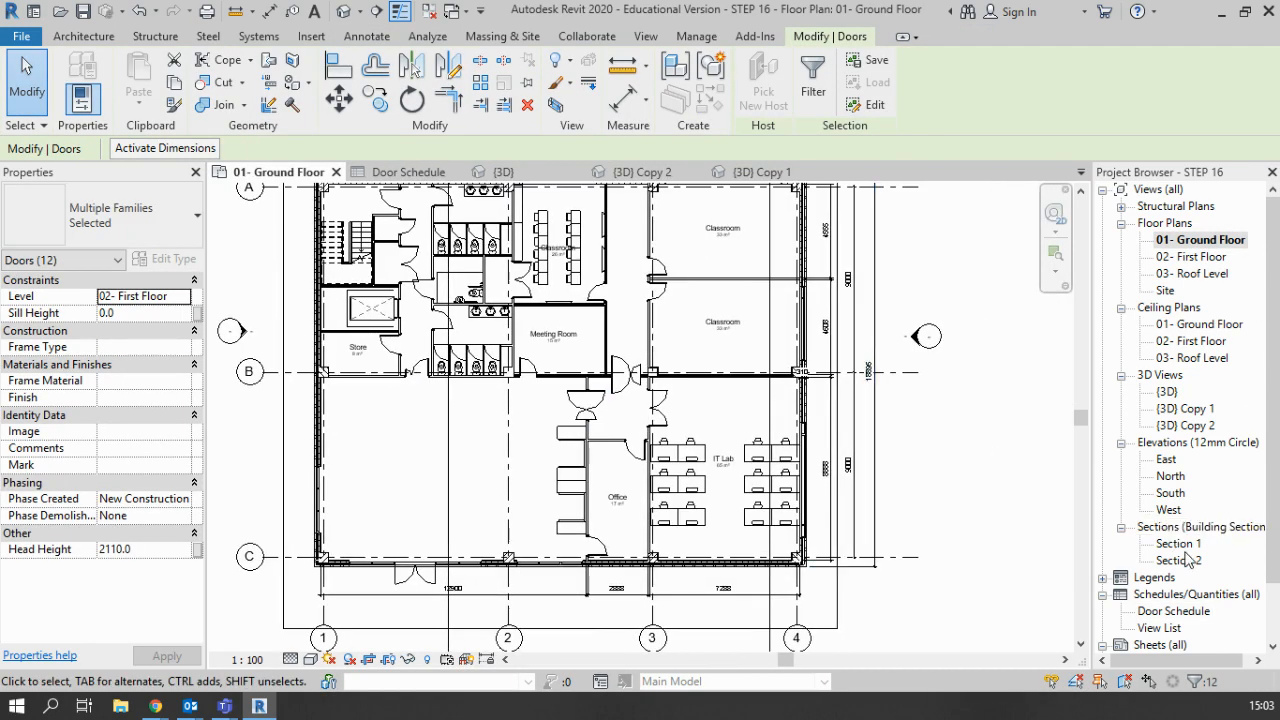
# Step: Return to the door schedule and select the First Floor entry with type mark 43
pyautogui.click(1177, 614)
pyautogui.doubleClick(1177, 614)
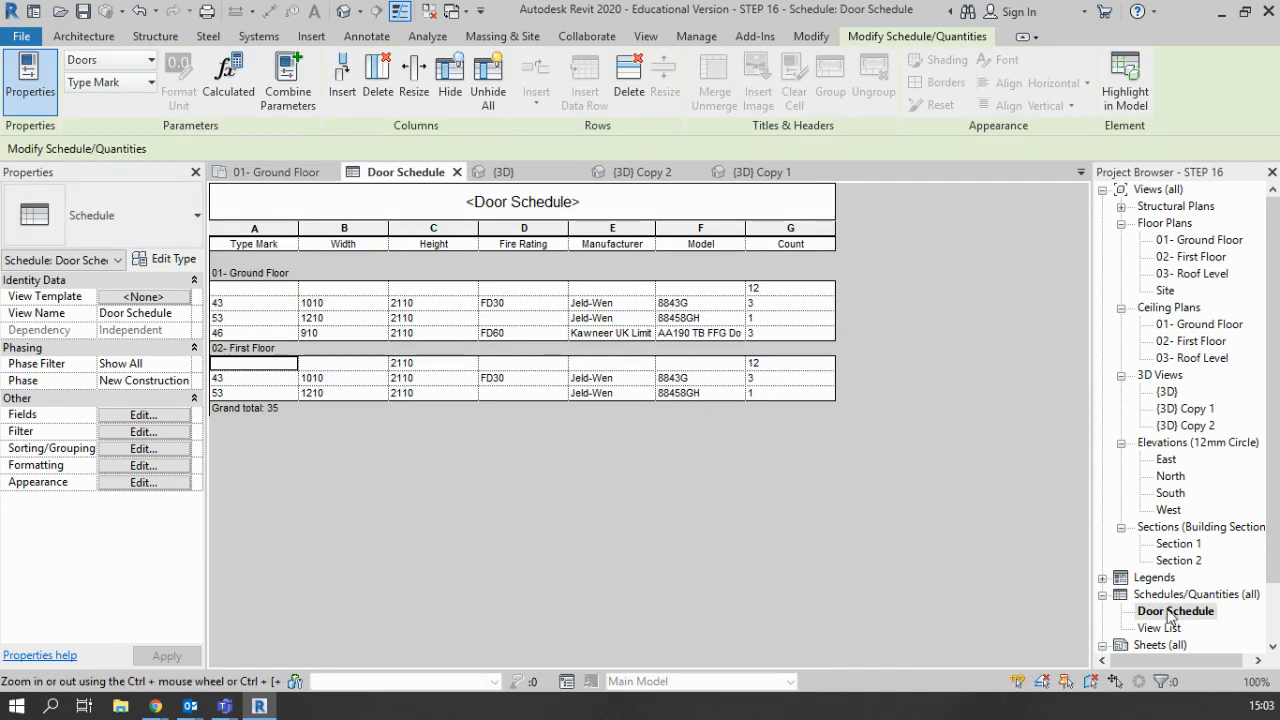
pyautogui.click(252, 379)
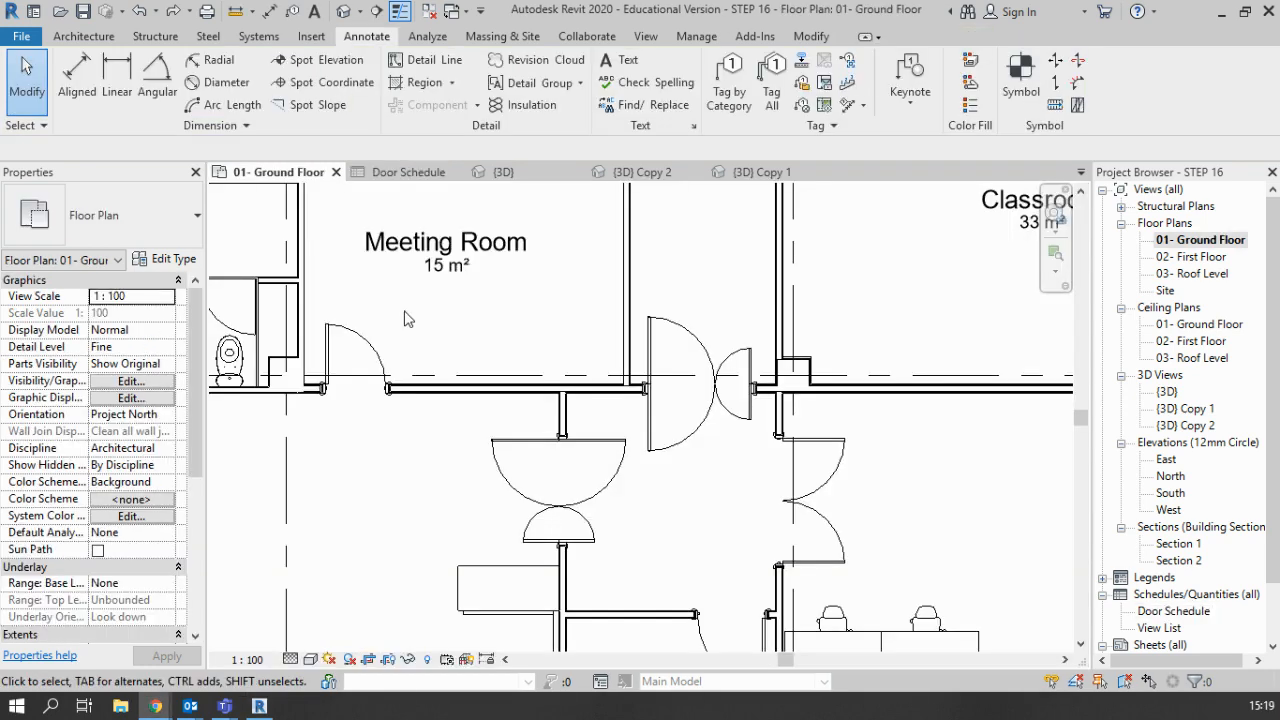
# Step: Tag the unequal double door in the corridor beside the Meeting Room by category on the ground floor plan, with an attached leader
pyautogui.scroll(-5, 994, 337)
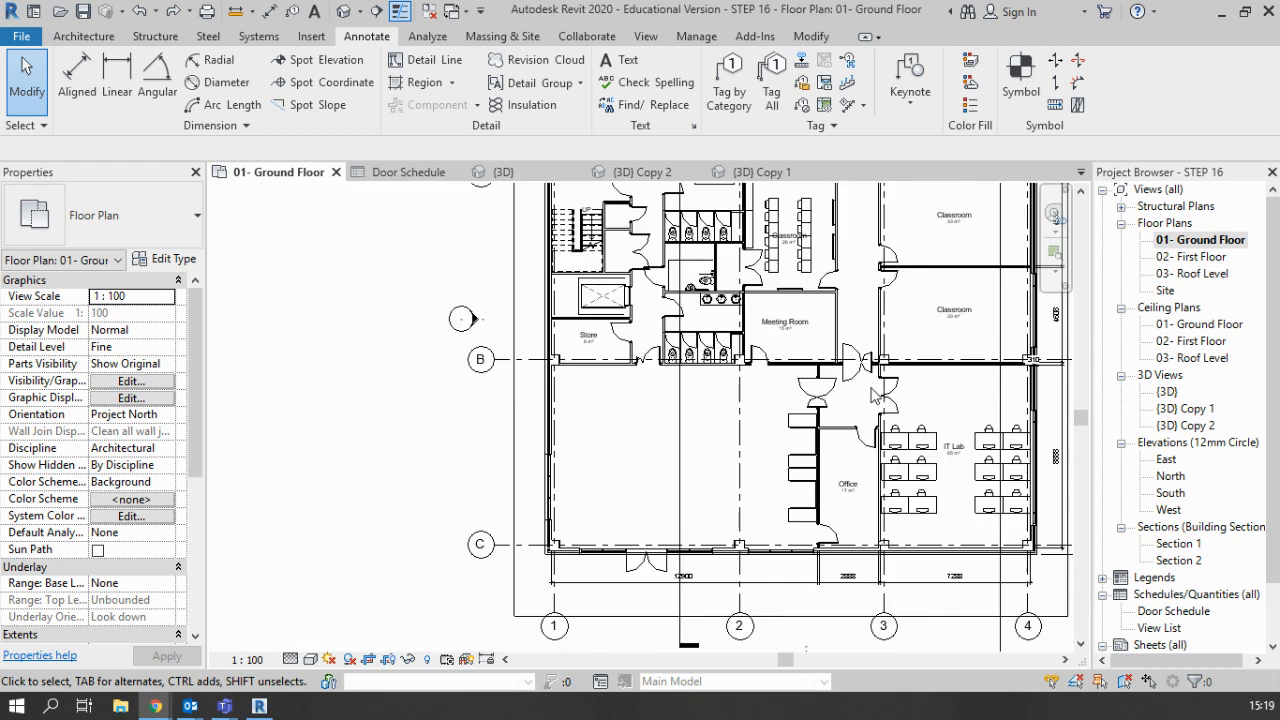
pyautogui.moveTo(714, 432); pyautogui.dragTo(444, 420, button='middle')
pyautogui.scroll(4, 450, 300)
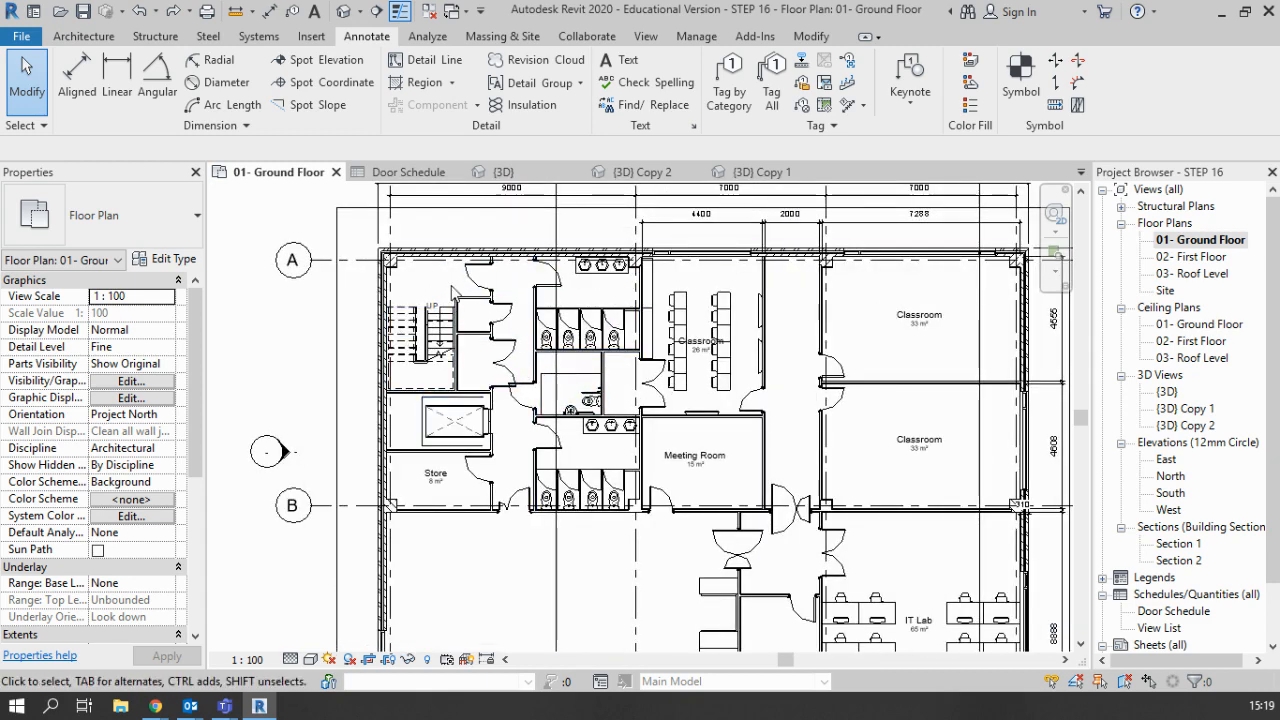
pyautogui.moveTo(716, 335); pyautogui.dragTo(610, 318, button='middle')
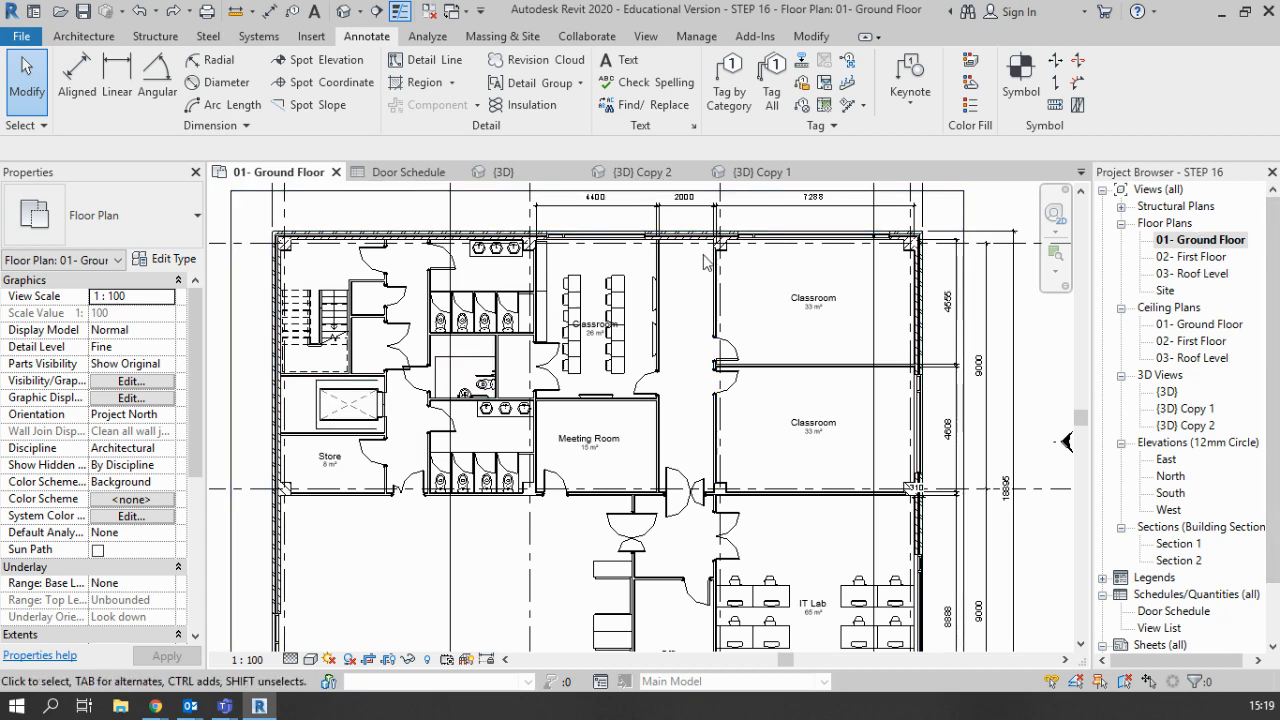
pyautogui.click(731, 98)
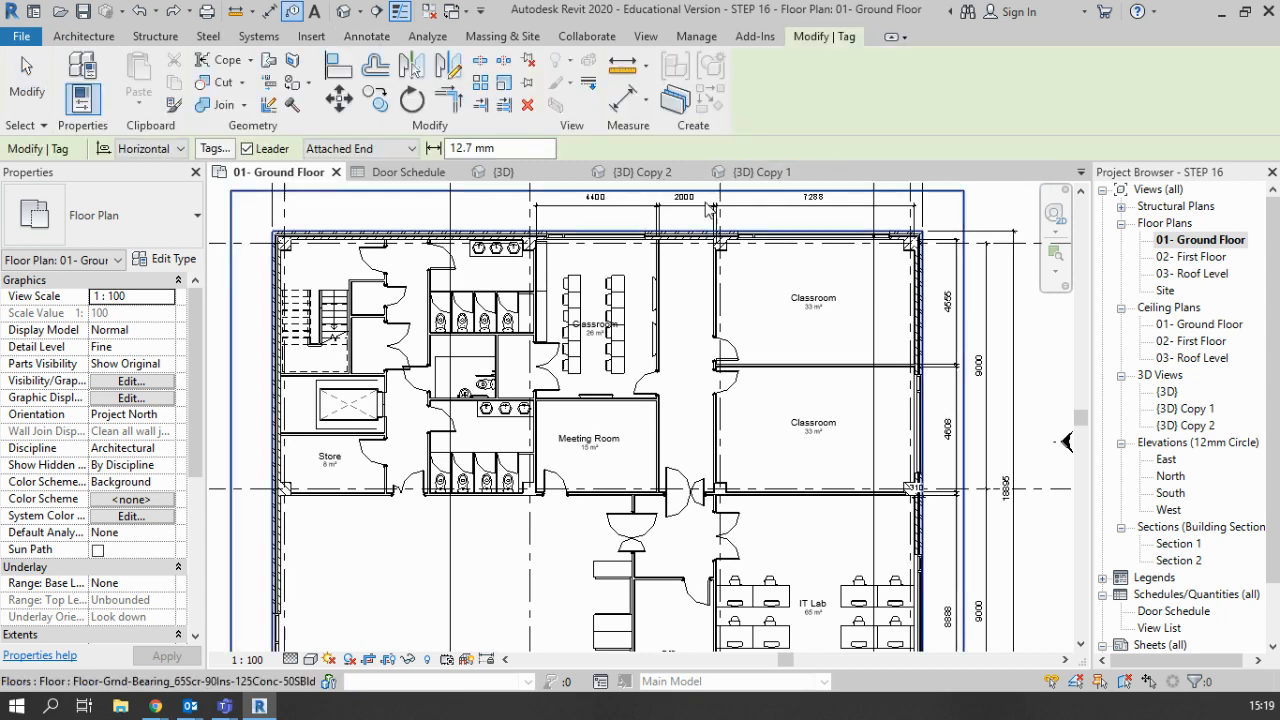
pyautogui.scroll(4, 686, 490)
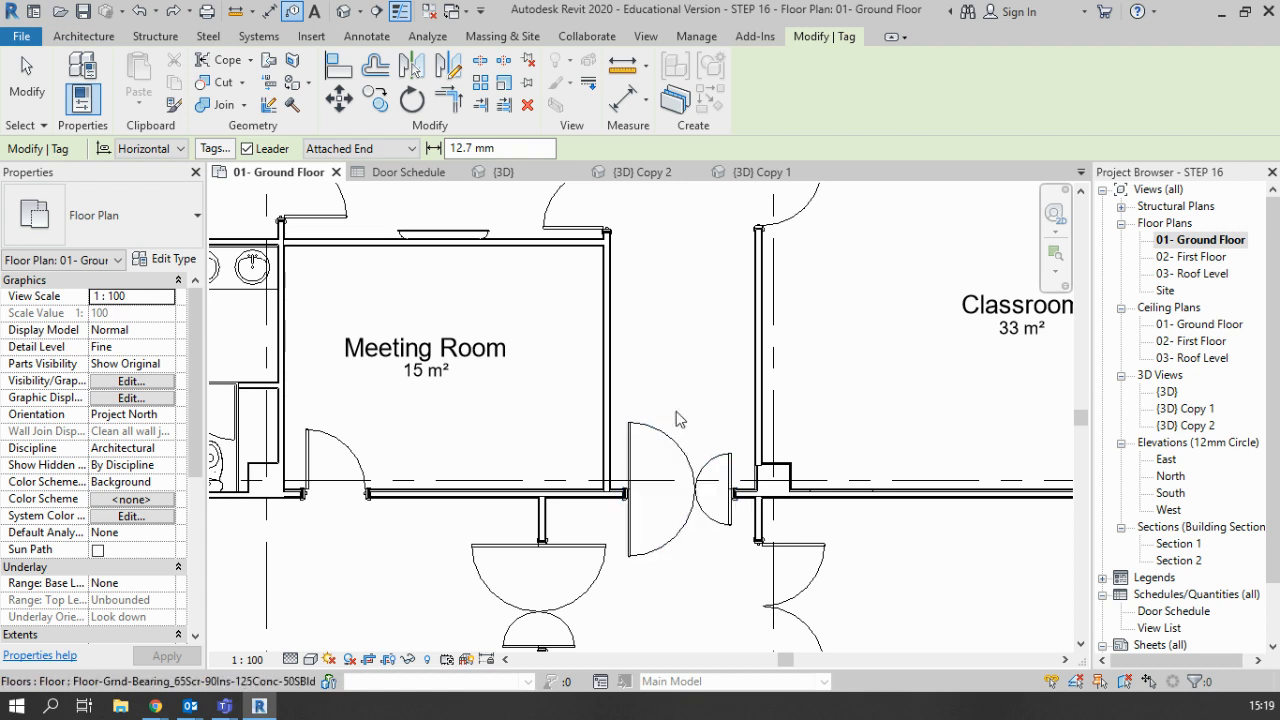
pyautogui.click(684, 458)
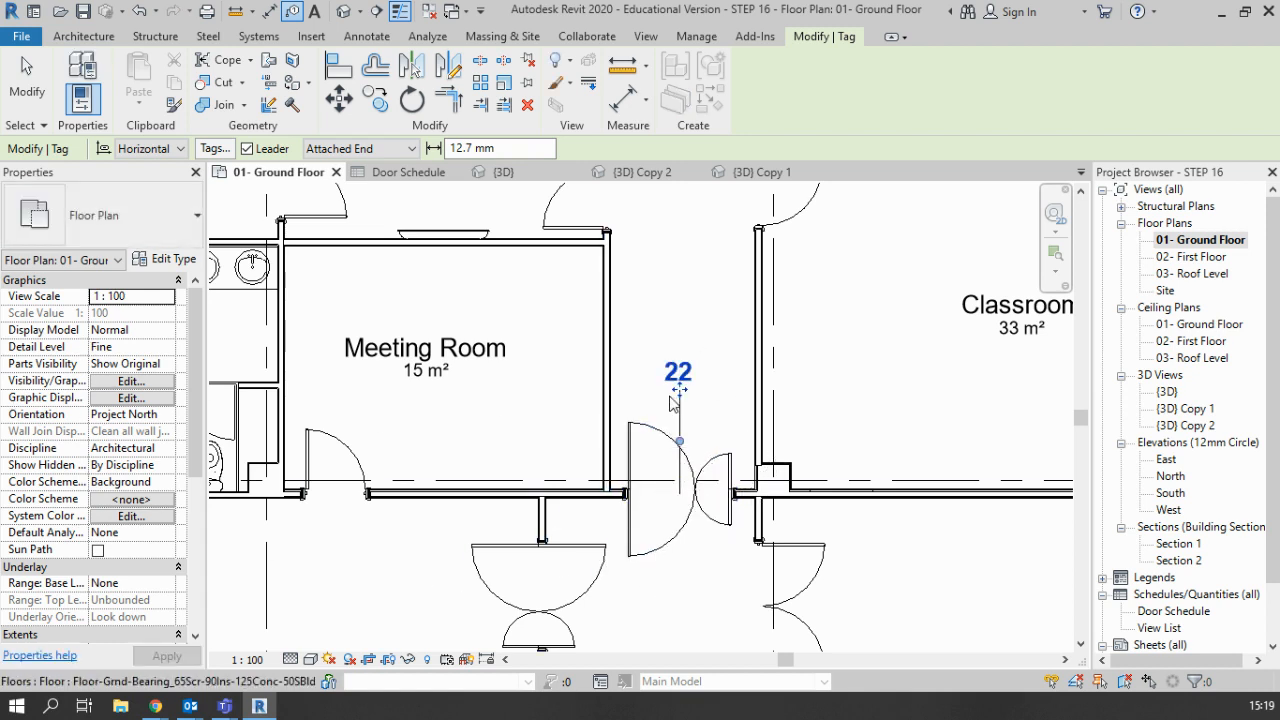
pyautogui.press('Escape')
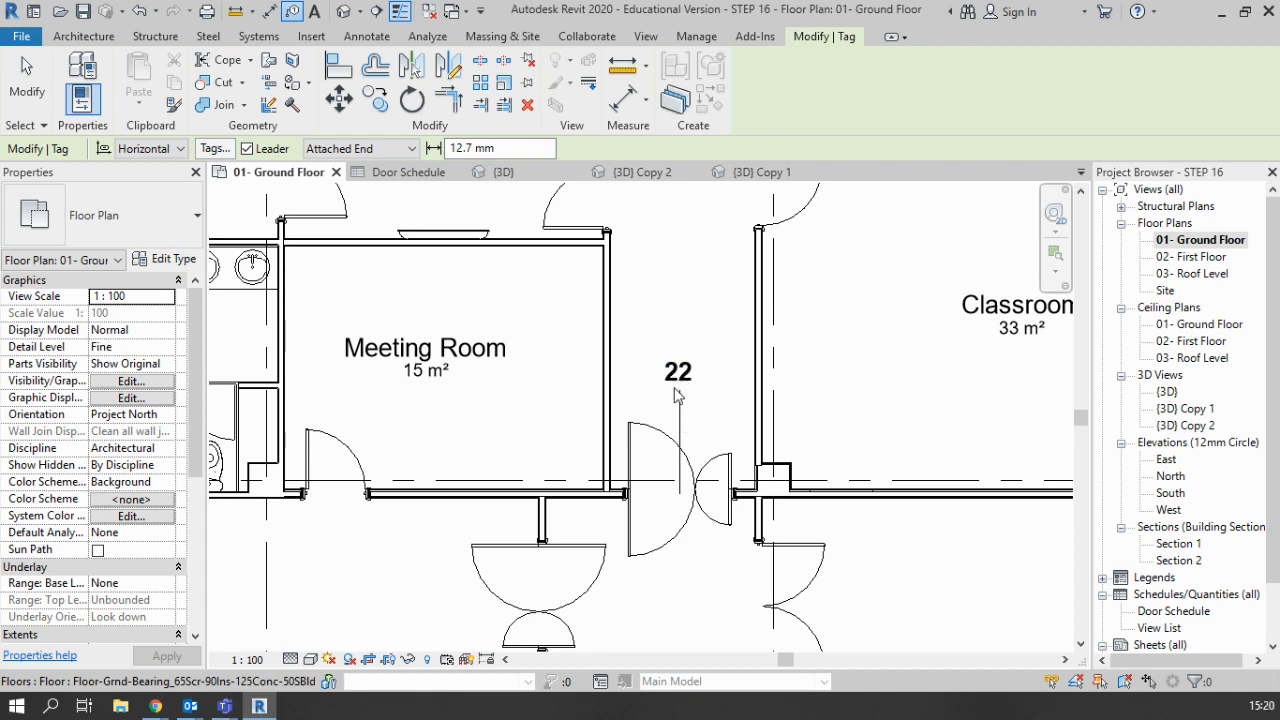
pyautogui.click(680, 425)
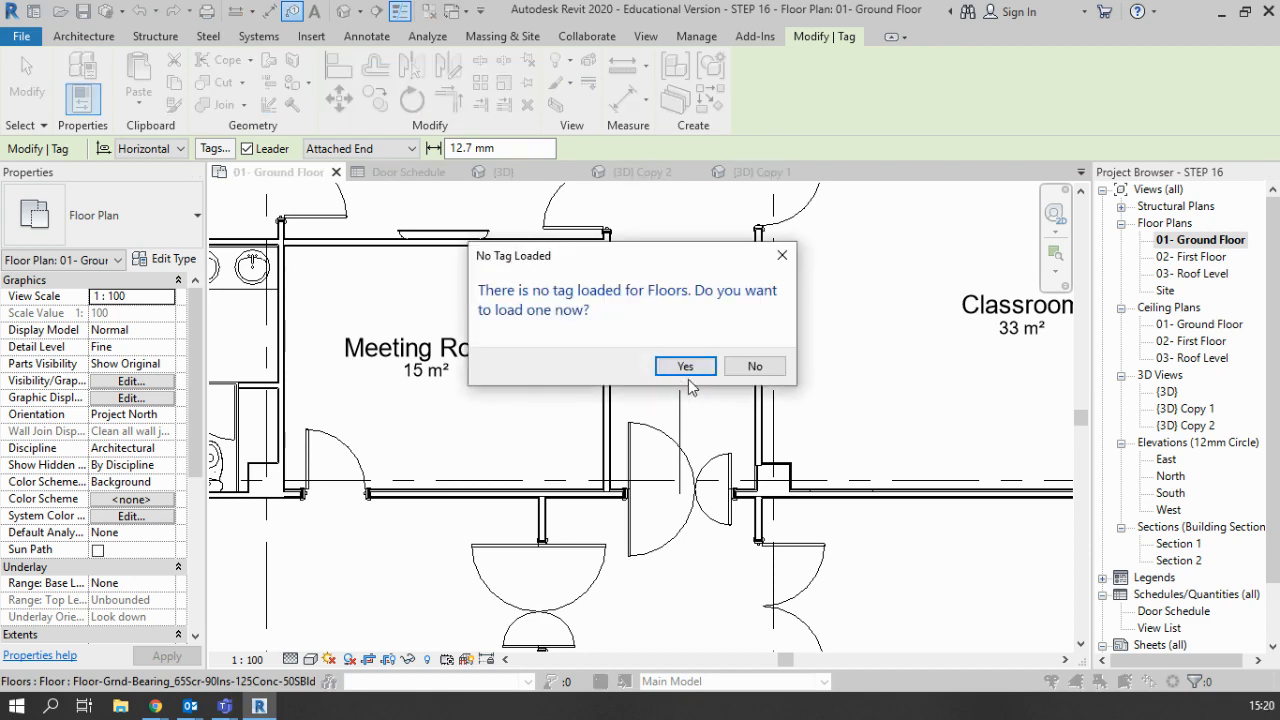
pyautogui.click(755, 367)
pyautogui.press('Escape')
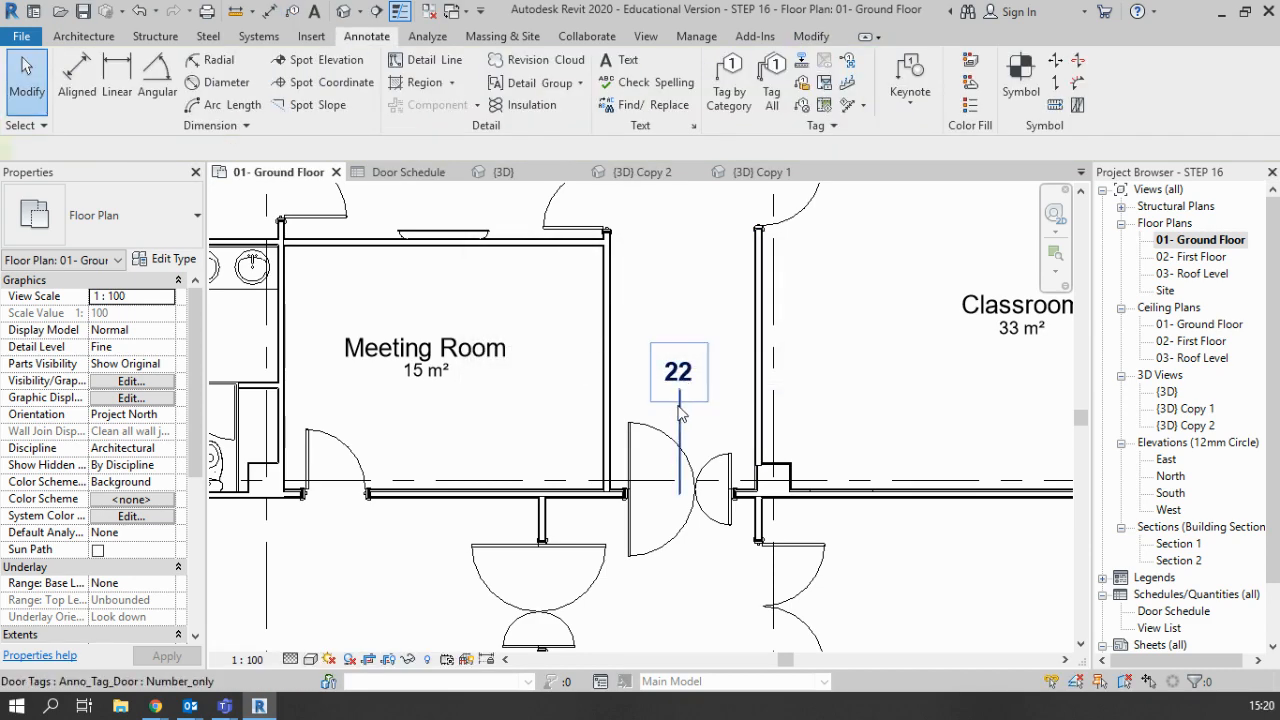
# Step: Try the Boxed type on the corridor door's tag and switch it to Number_and_Rating
pyautogui.click(680, 412)
pyautogui.click(118, 240)
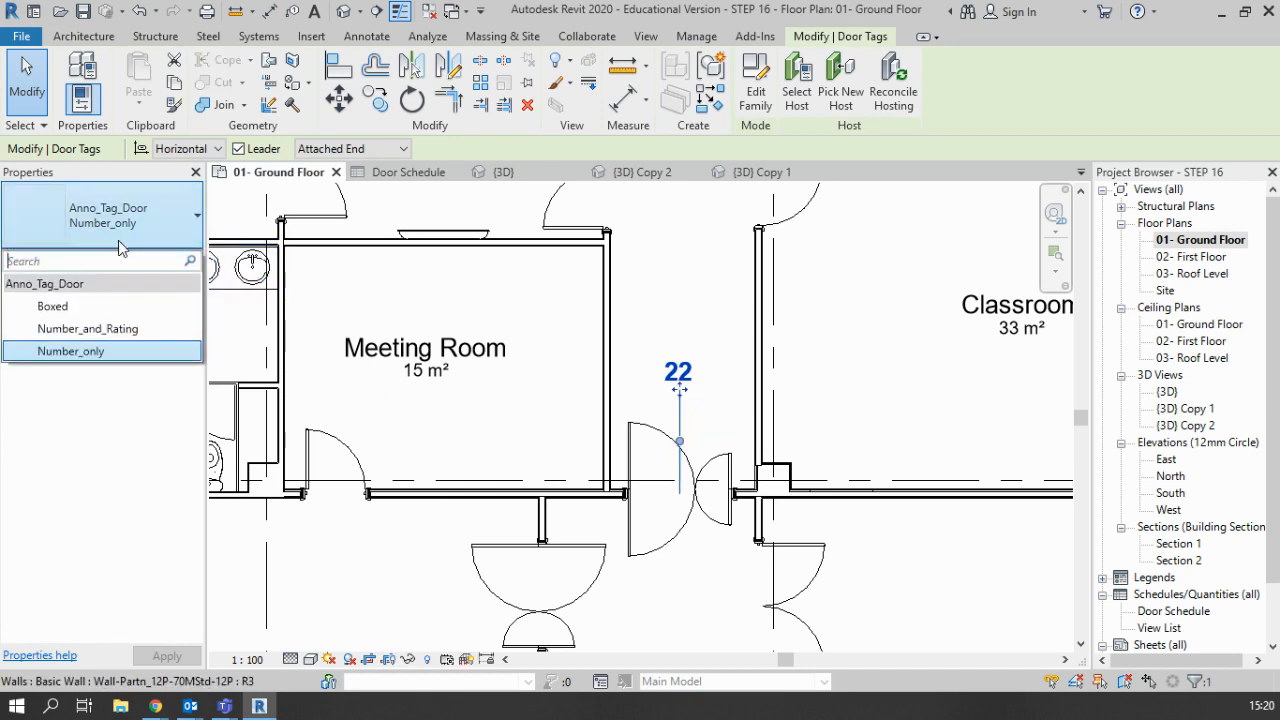
pyautogui.click(52, 306)
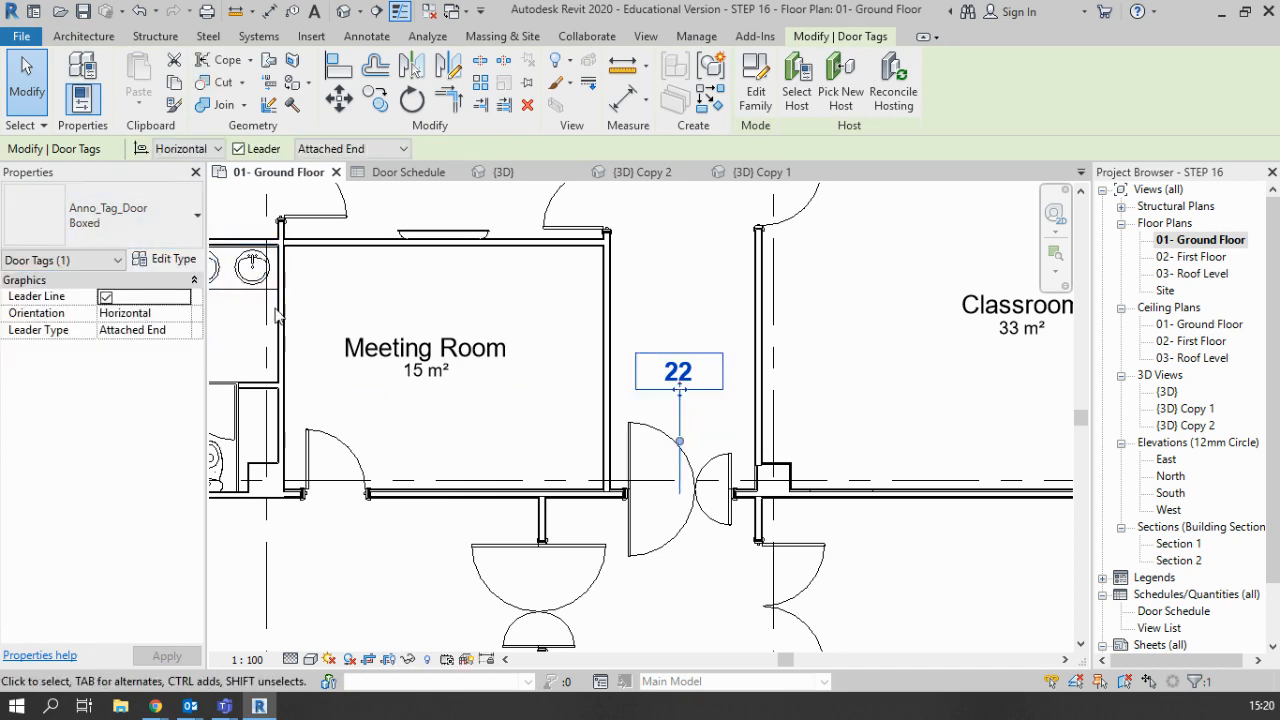
pyautogui.click(118, 214)
pyautogui.click(60, 323)
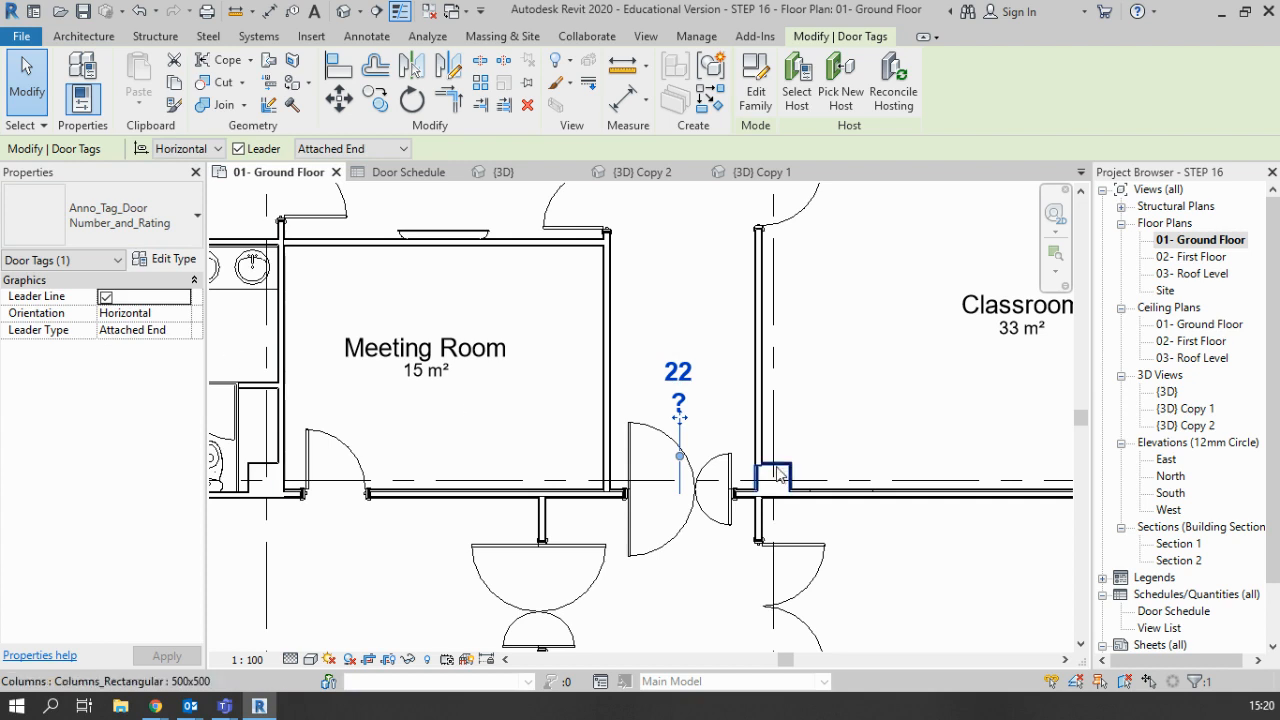
# Step: Turn off the door tag's leader line, keep its orientation horizontal, and move the tag closer to the double door
pyautogui.click(106, 297)
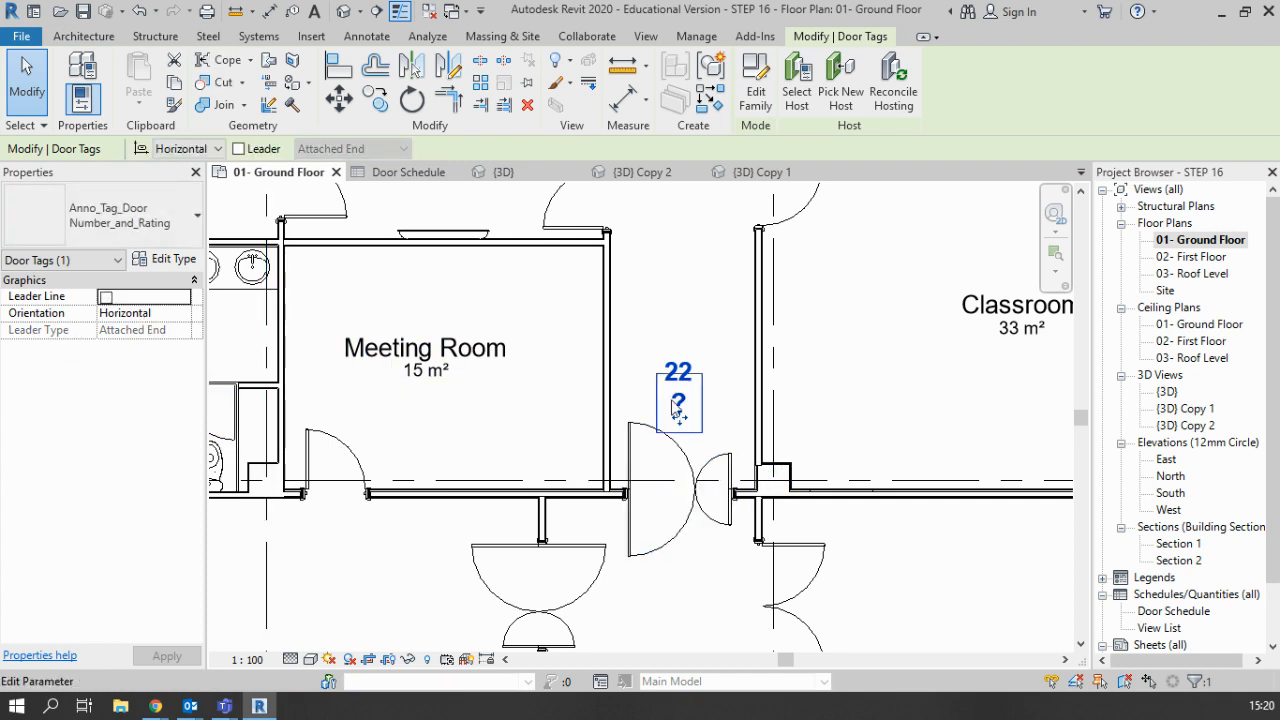
pyautogui.click(181, 319)
pyautogui.click(183, 314)
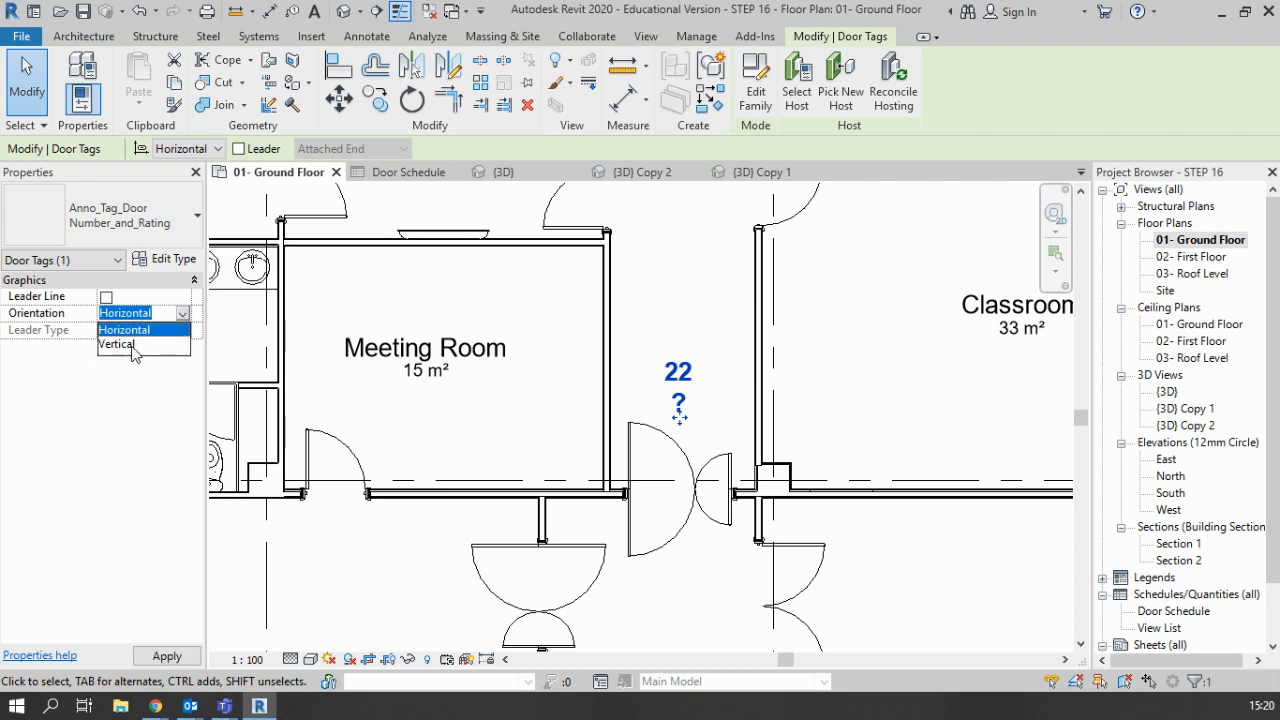
pyautogui.click(160, 235)
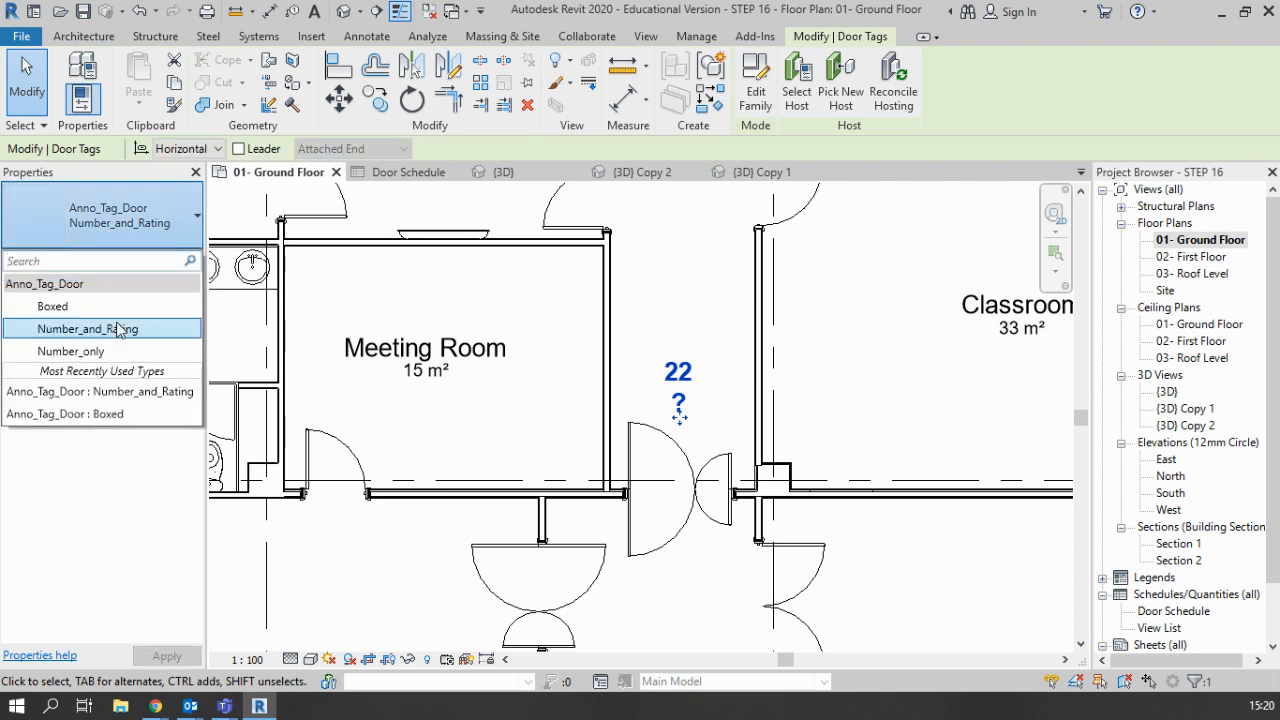
pyautogui.click(116, 504)
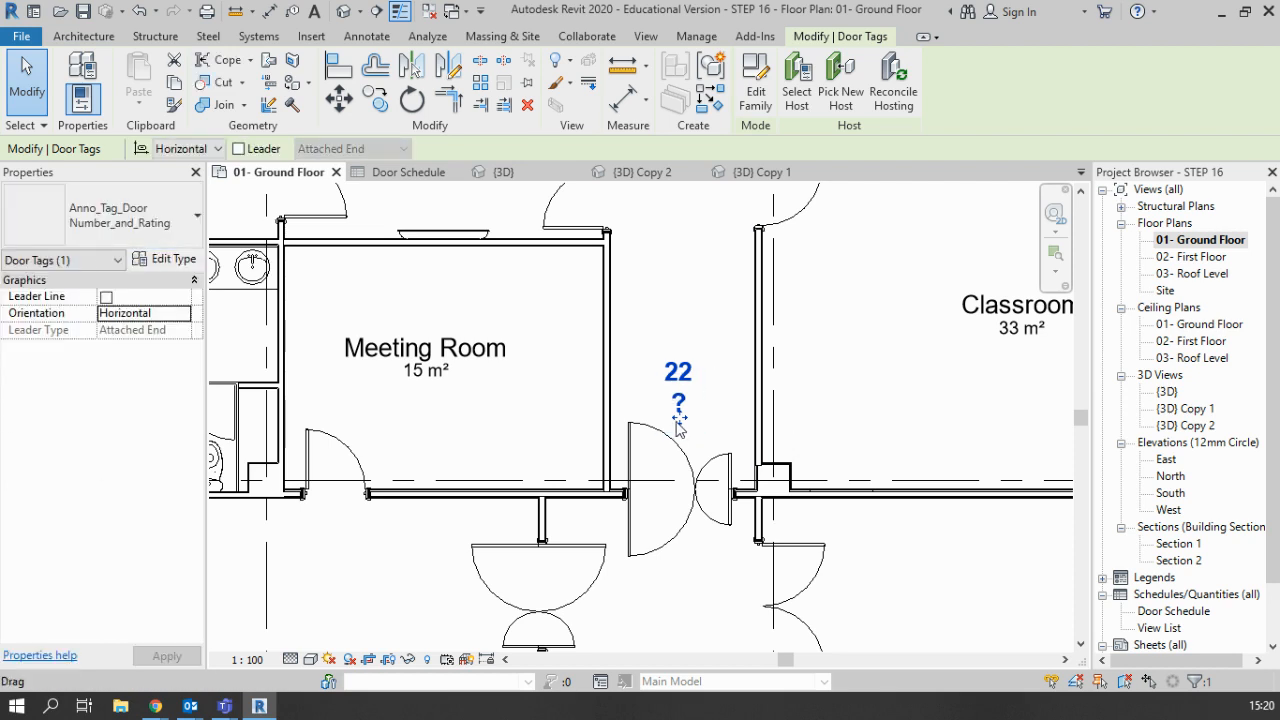
pyautogui.moveTo(680, 408); pyautogui.dragTo(695, 445)
pyautogui.press('Escape')
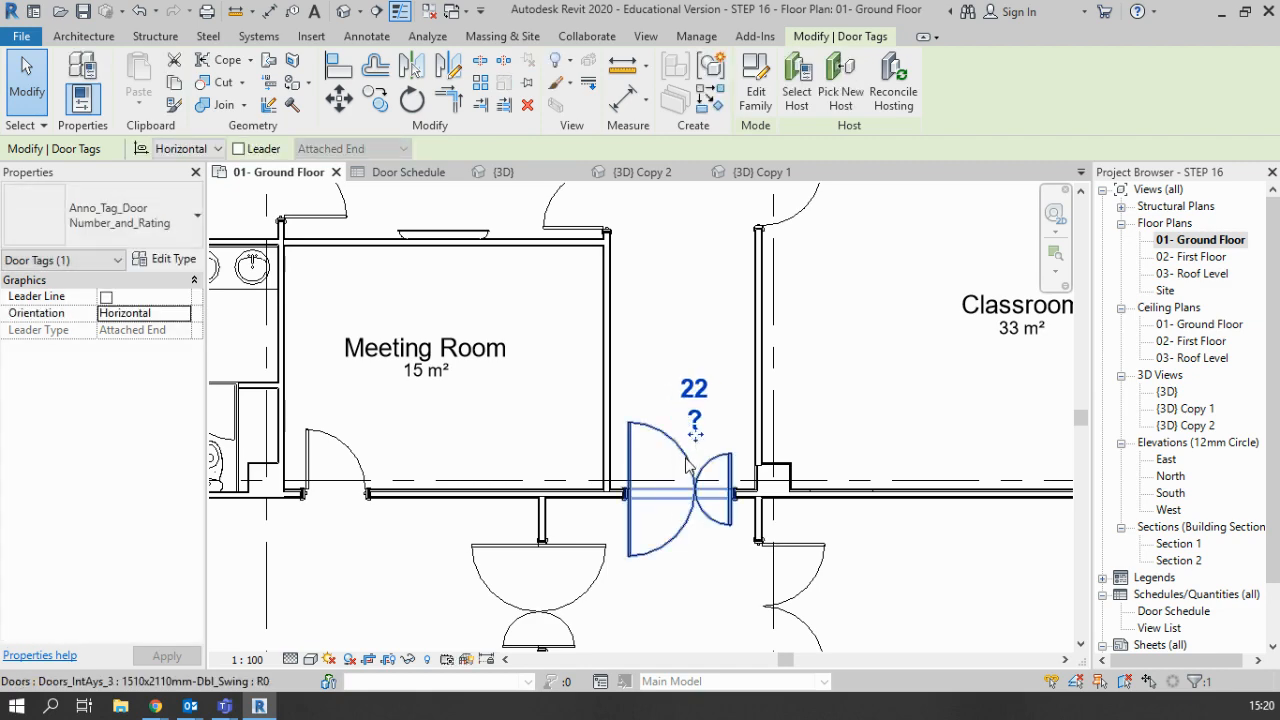
pyautogui.press('Escape')
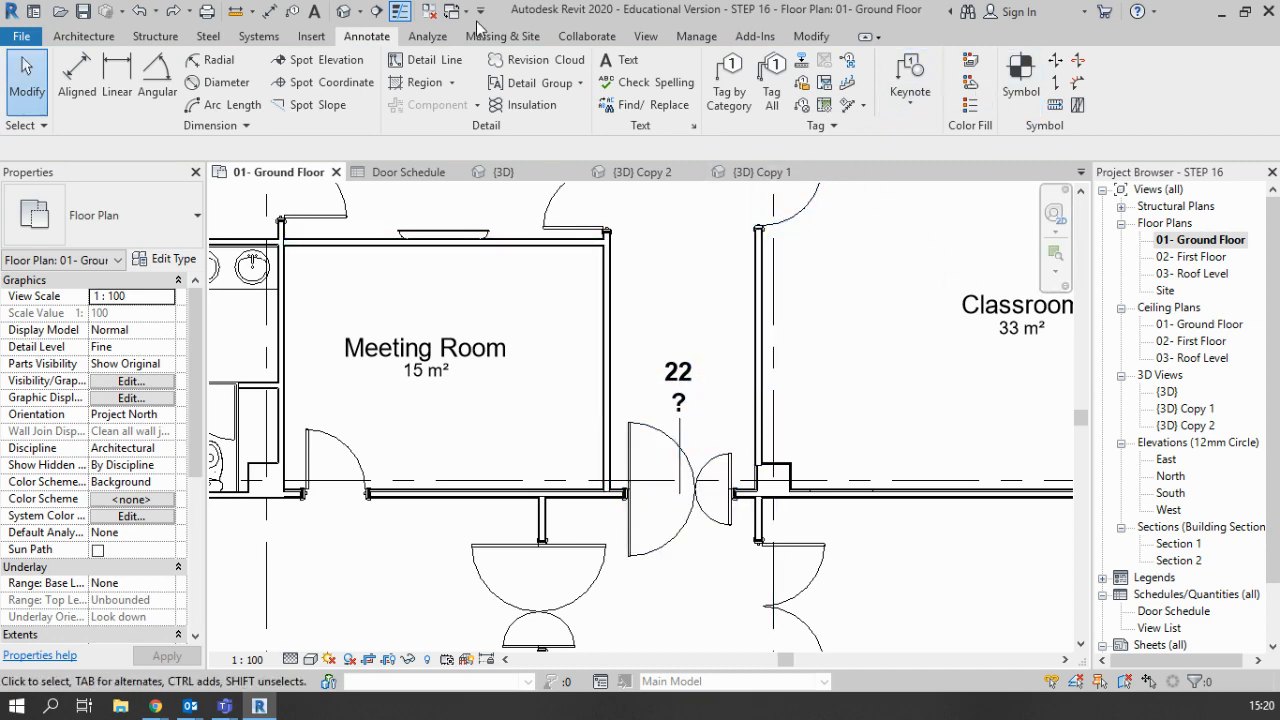
# Step: Tag the corridor partition wall of the Classroom by category, and undo the trial wall and door tags
pyautogui.click(732, 96)
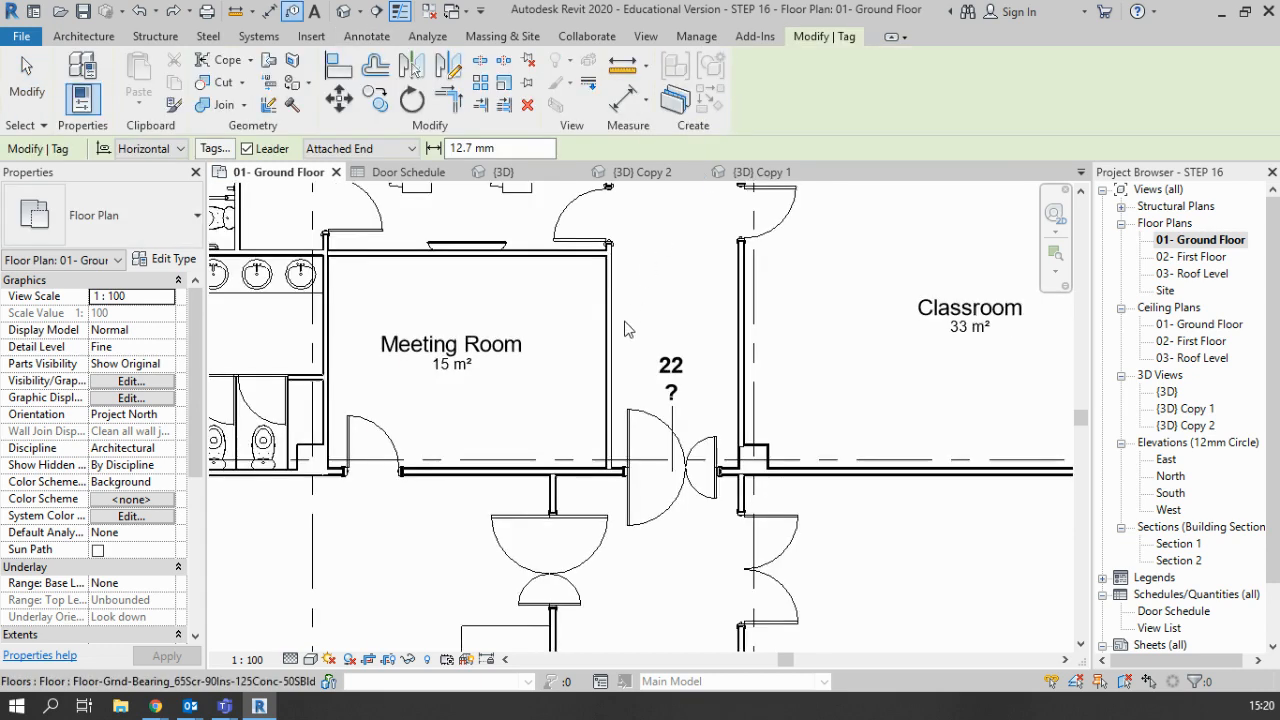
pyautogui.scroll(-3, 643, 494)
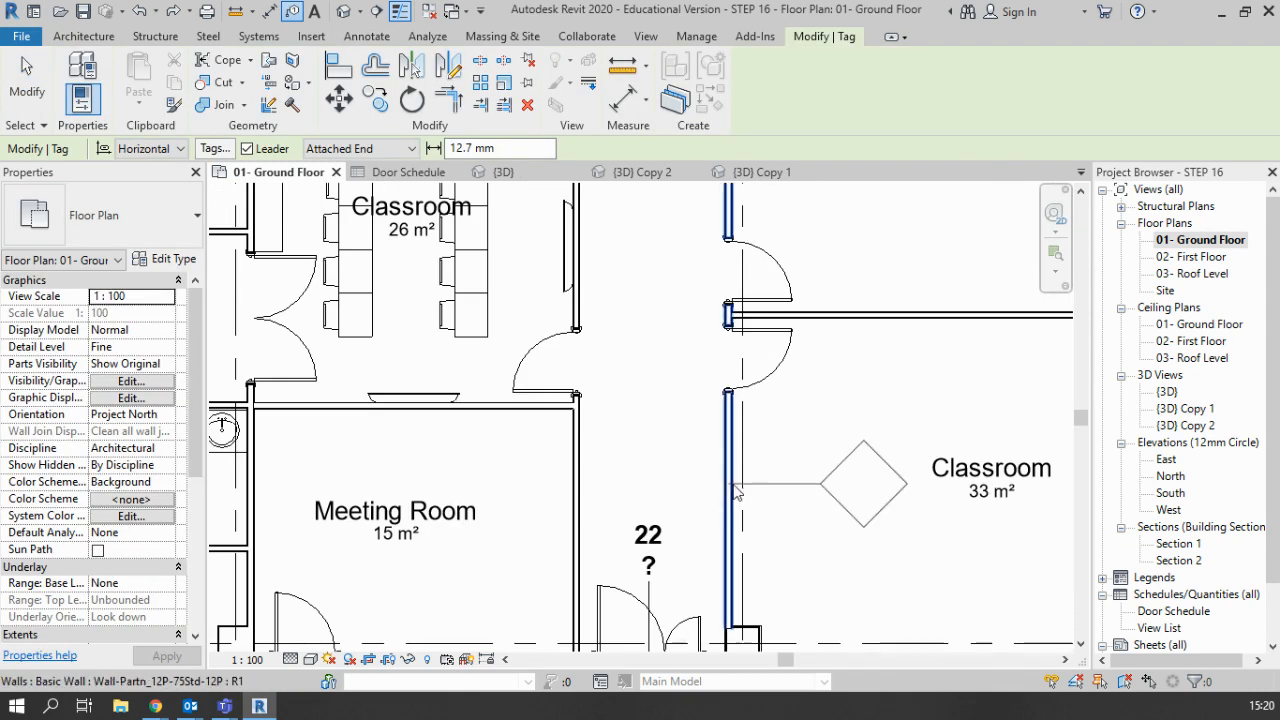
pyautogui.click(731, 484)
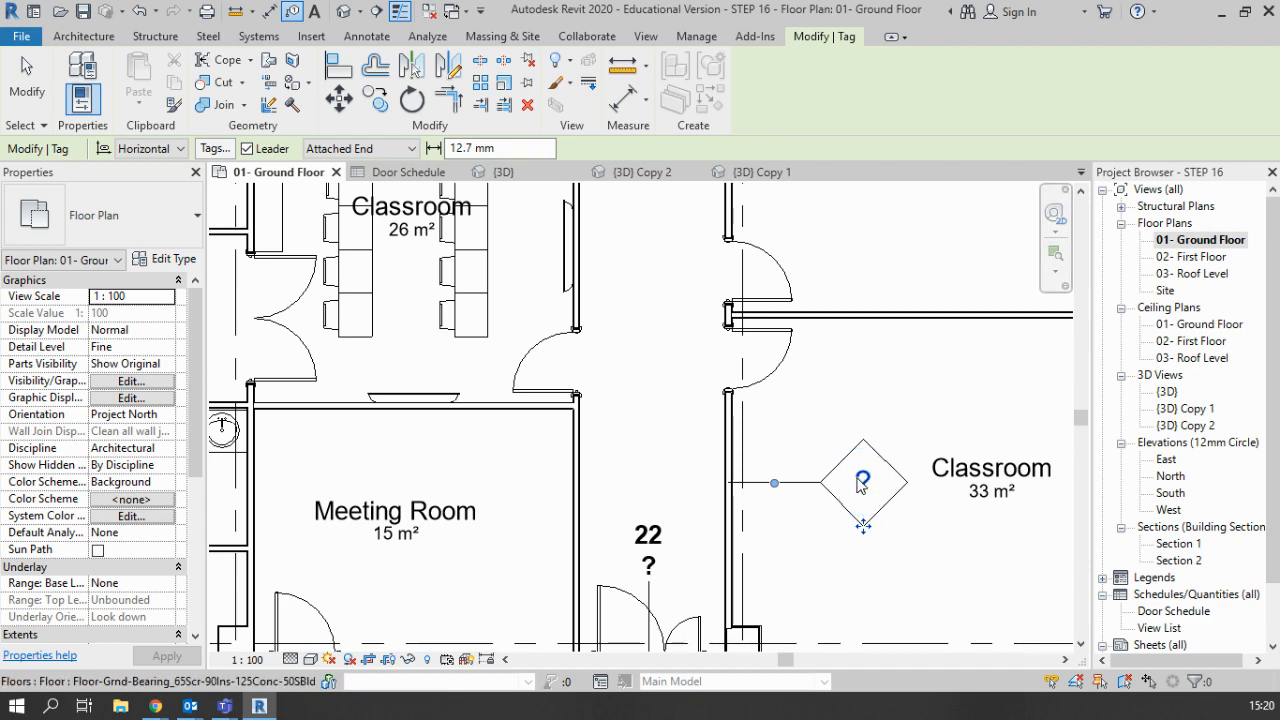
pyautogui.press('Escape')
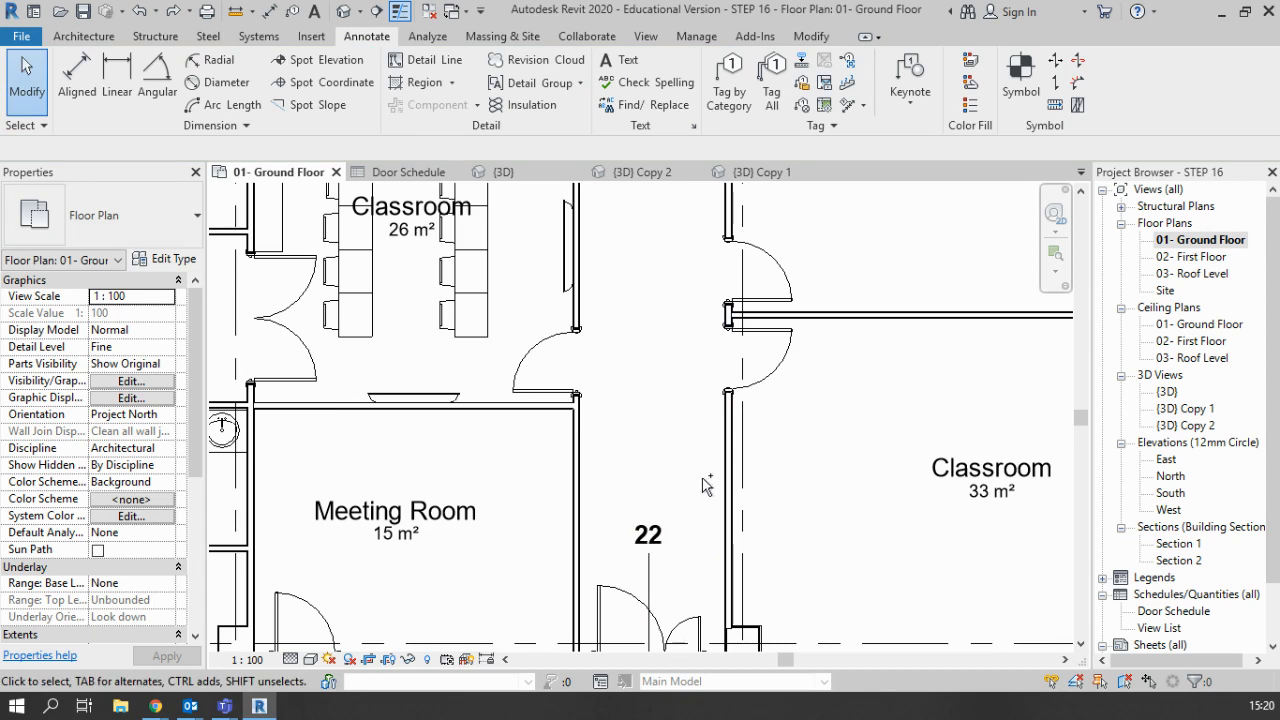
pyautogui.hotkey('ctrl', 'z')
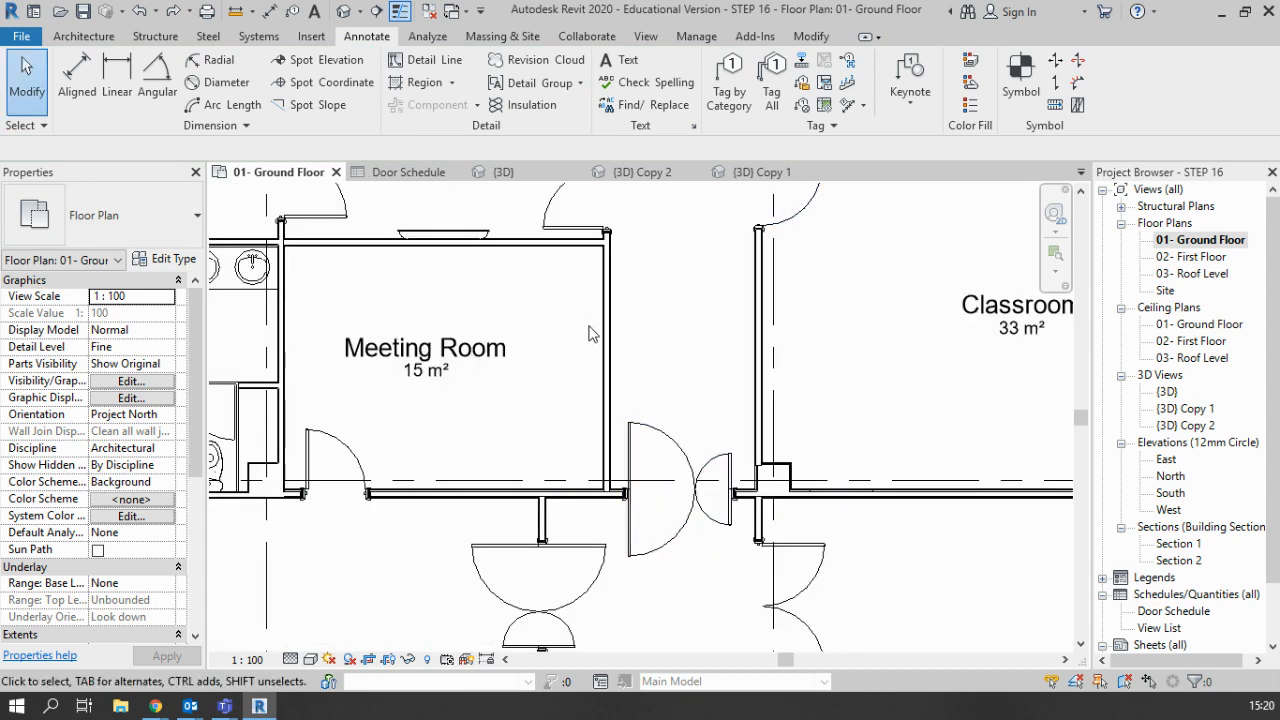
# Step: Start tagging all untagged objects, selecting only Door Tags with the tag type Anno_Tag_Door : Number_and_Rating
pyautogui.click(769, 97)
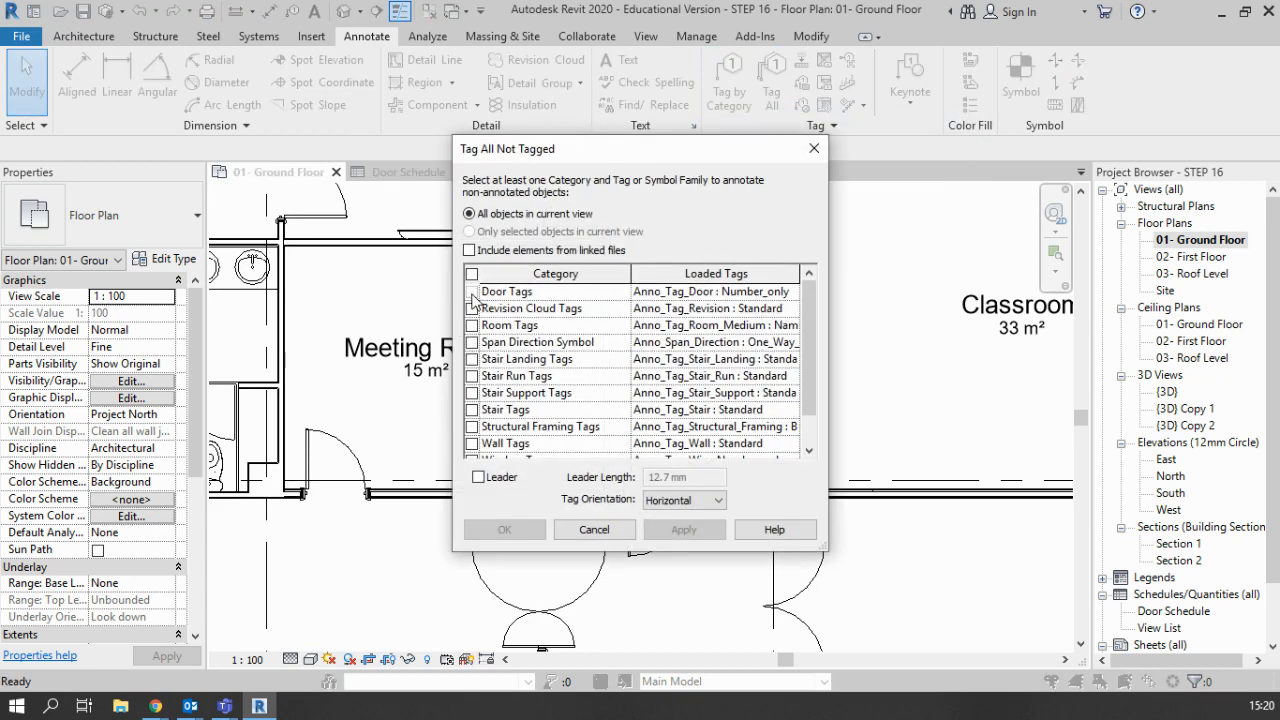
pyautogui.click(472, 292)
pyautogui.click(778, 294)
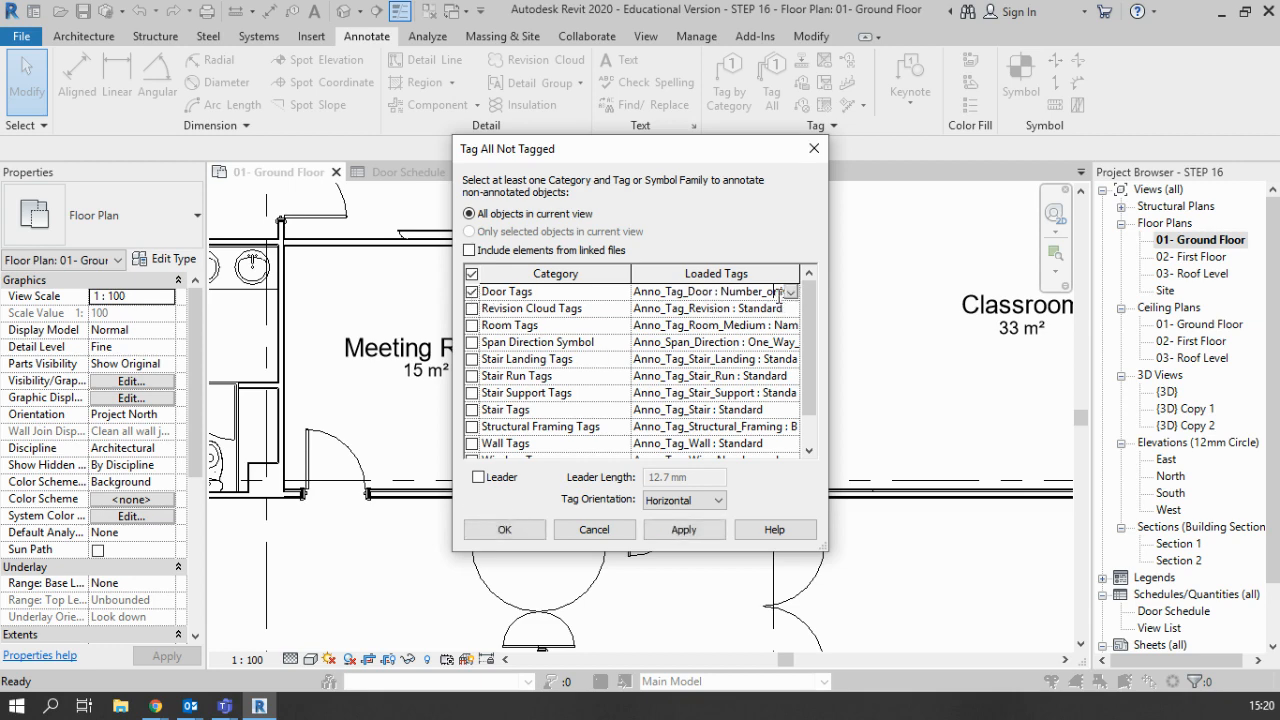
pyautogui.click(791, 292)
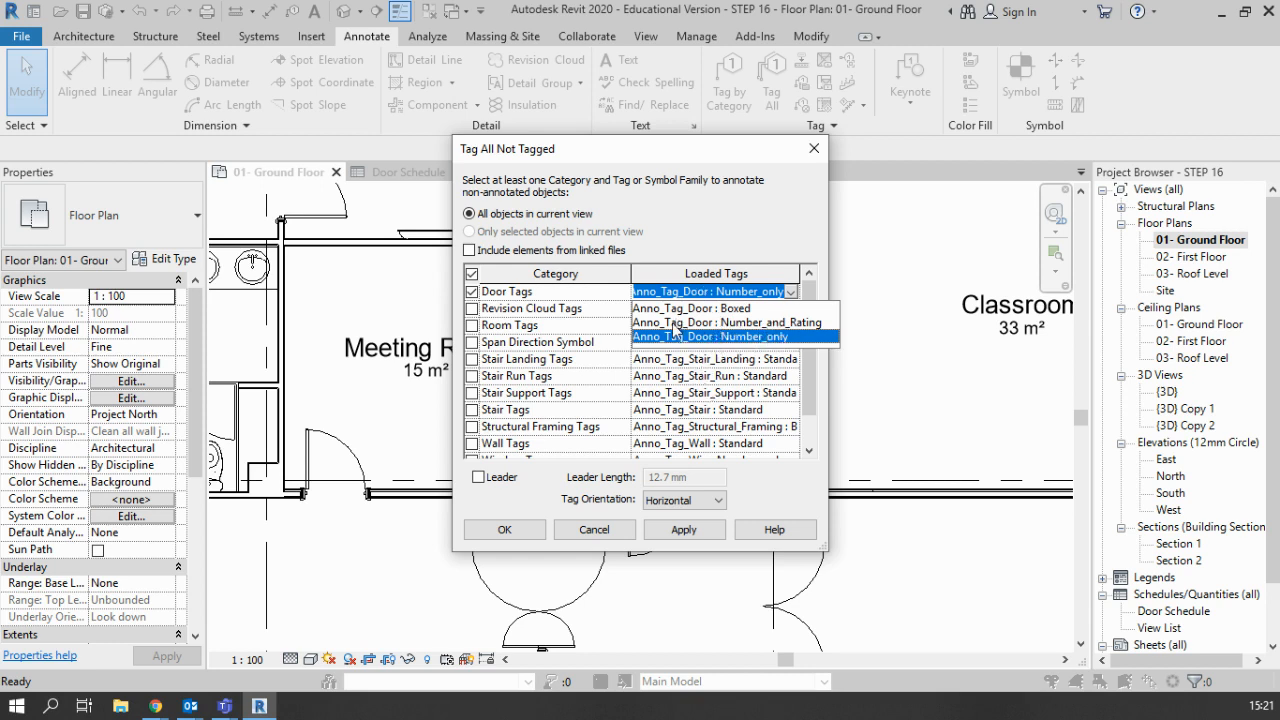
pyautogui.click(783, 323)
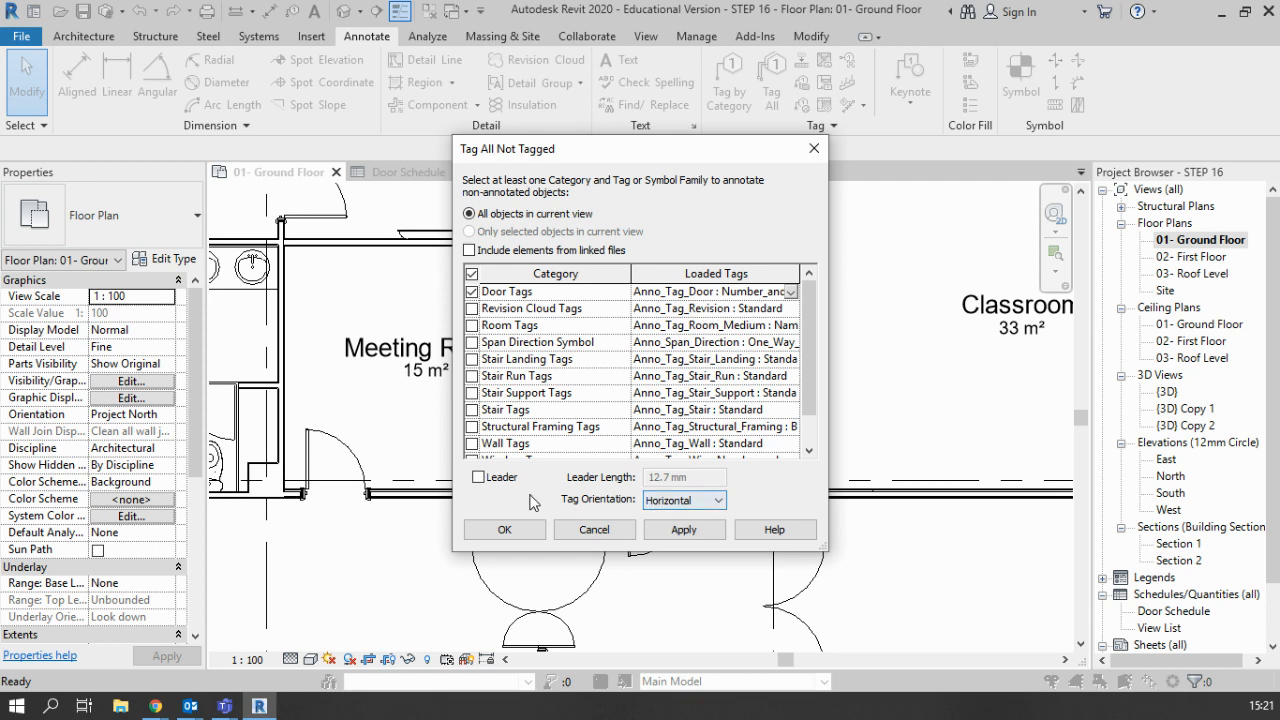
# Step: Apply the door tags to all objects in the current view with horizontal orientation and no leader
pyautogui.click(646, 503)
pyautogui.click(770, 501)
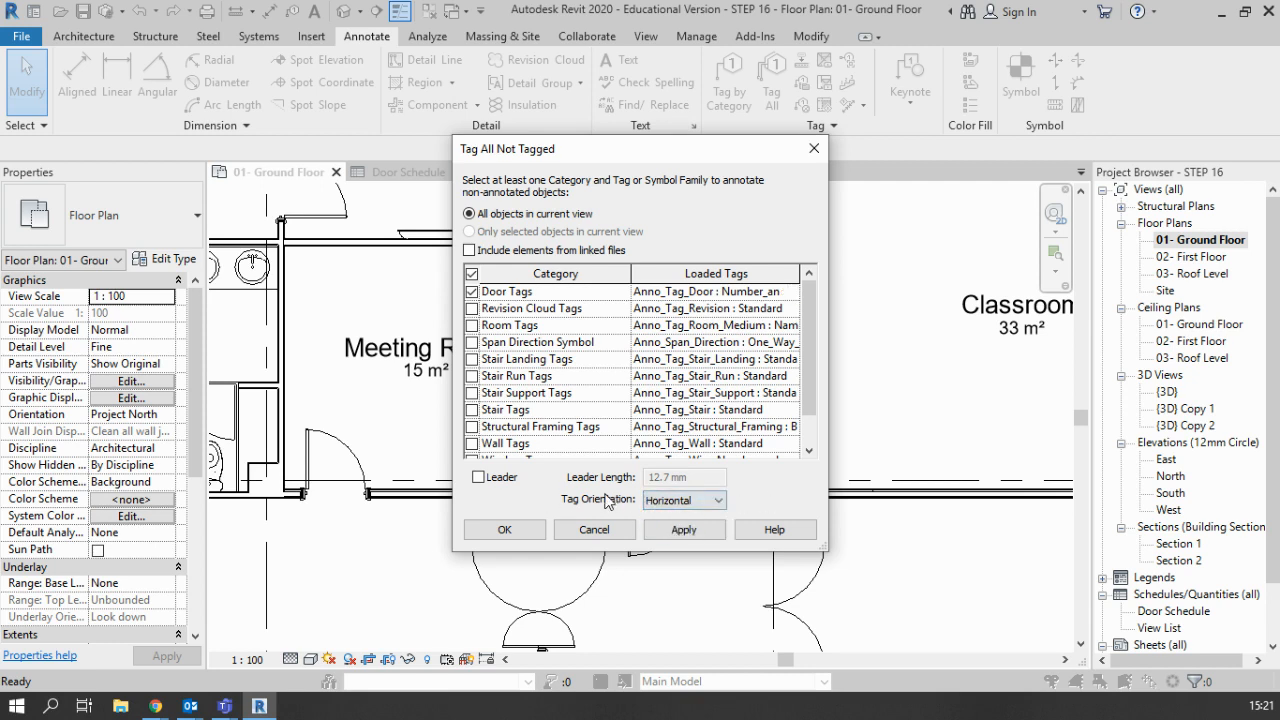
pyautogui.click(684, 529)
pyautogui.click(505, 529)
pyautogui.scroll(-2, 590, 320)
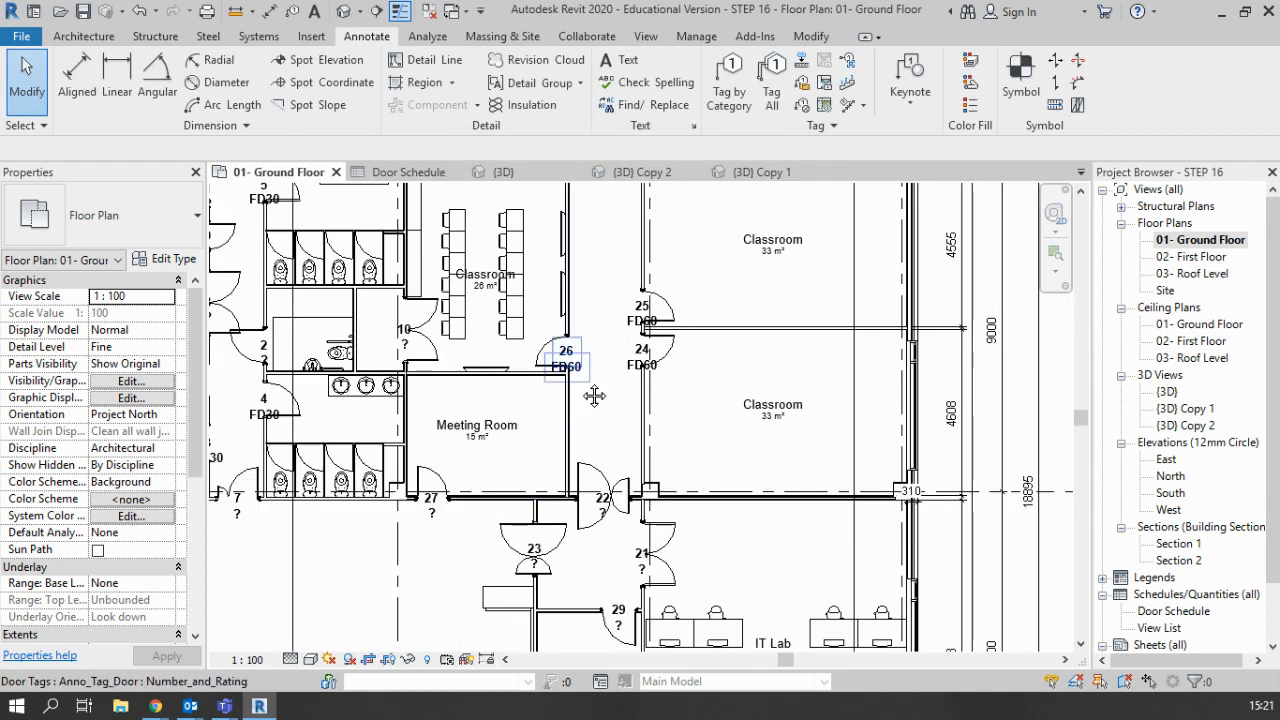
# Step: Move the tags of doors 25, 24 and 26 off the walls into the corridor beside their door openings
pyautogui.scroll(4, 556, 406)
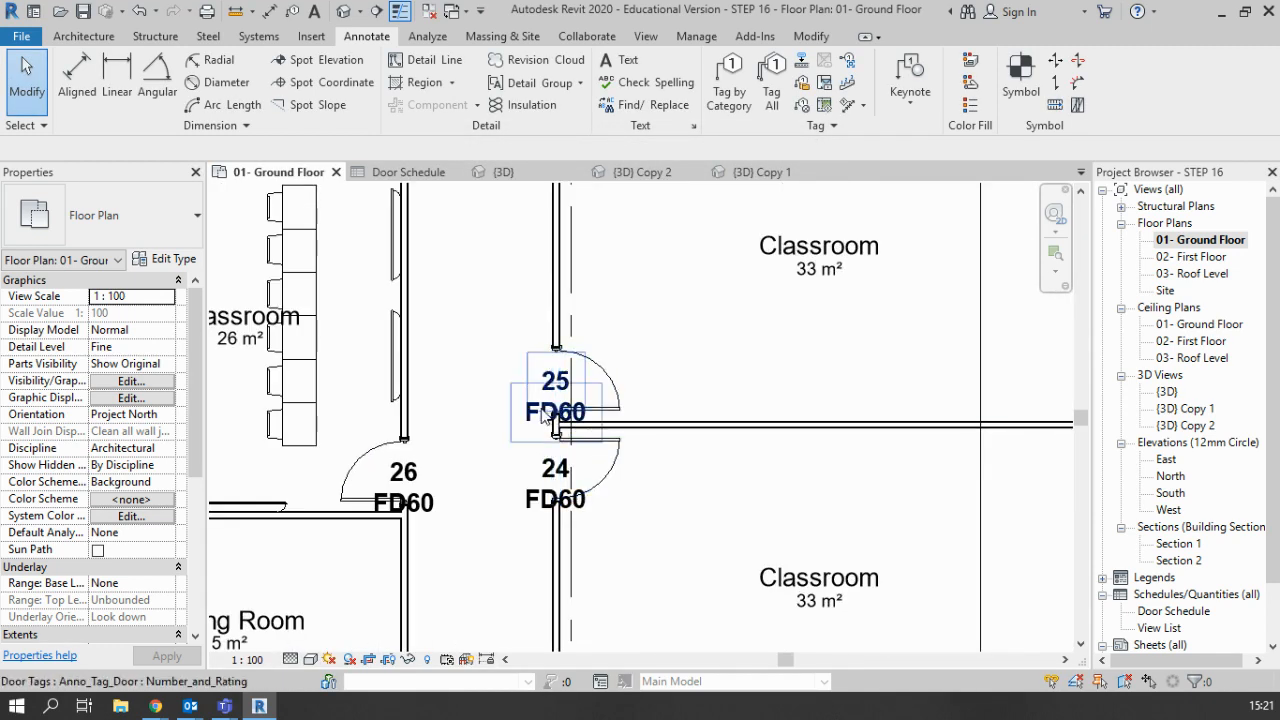
pyautogui.moveTo(533, 416); pyautogui.dragTo(510, 400)
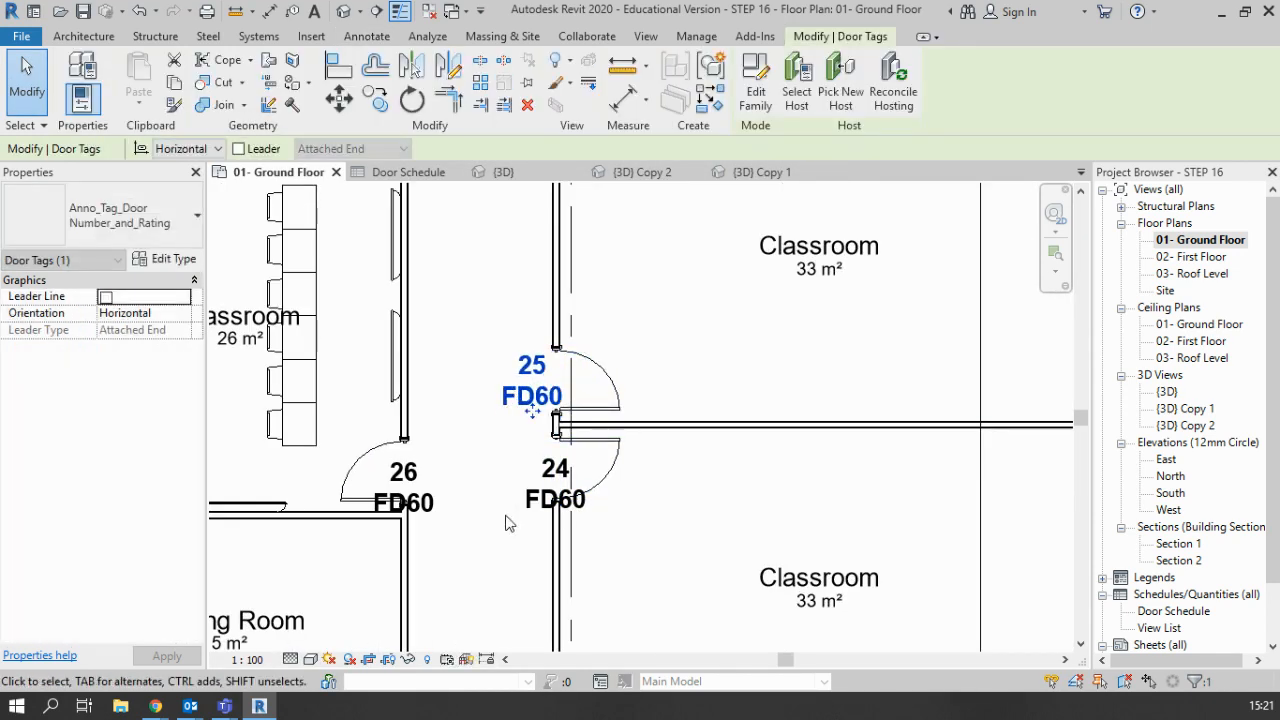
pyautogui.moveTo(530, 500); pyautogui.dragTo(507, 486)
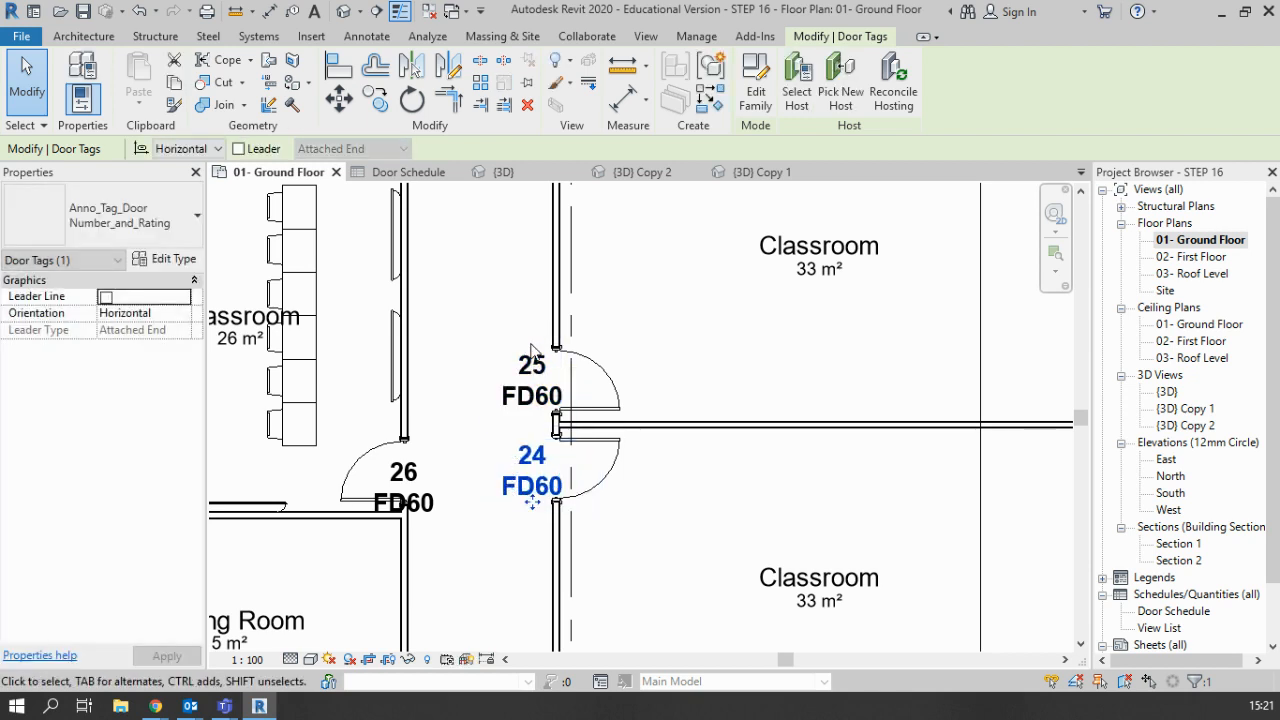
pyautogui.moveTo(430, 506); pyautogui.dragTo(460, 485)
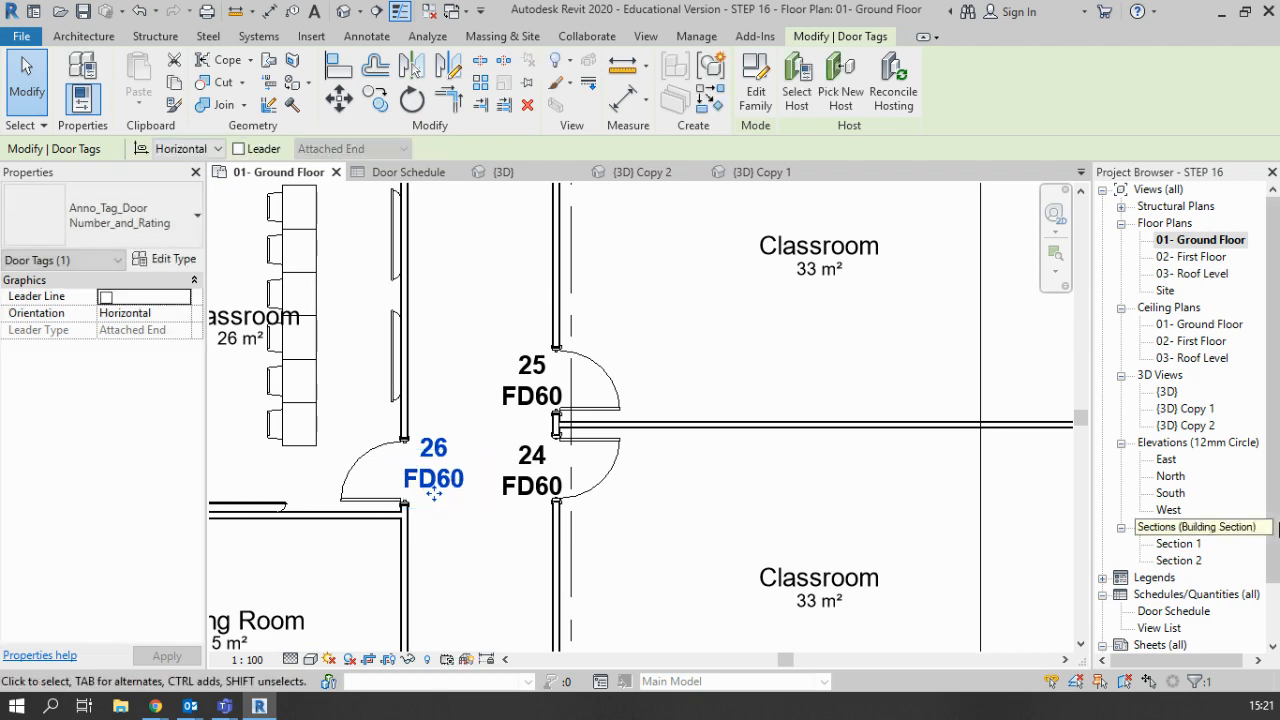
# Step: View the Door Schedule and return to the 01- Ground Floor plan
pyautogui.scroll(-2, 1197, 600)
pyautogui.doubleClick(1185, 577)
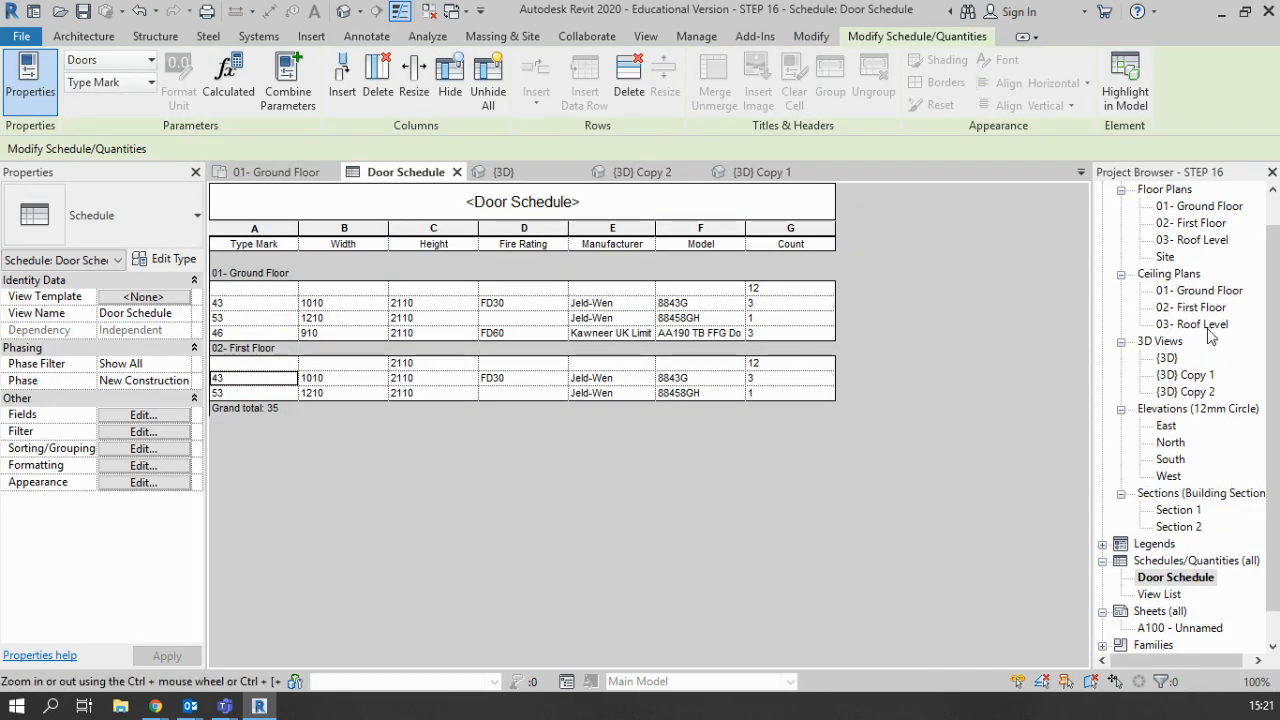
pyautogui.scroll(2, 1212, 320)
pyautogui.doubleClick(1197, 243)
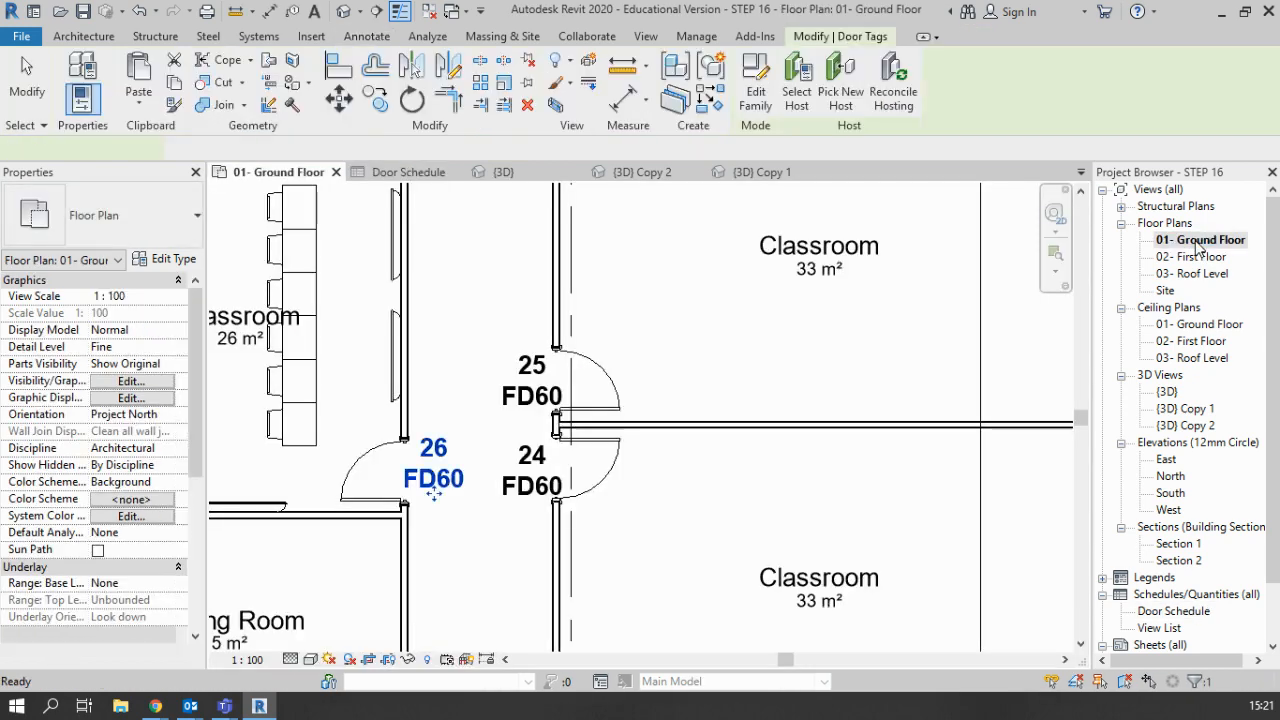
# Step: Inspect the Fire Rating in the type properties of door 25, close them, and check the neighbouring doors 24 and 26
pyautogui.click(601, 381)
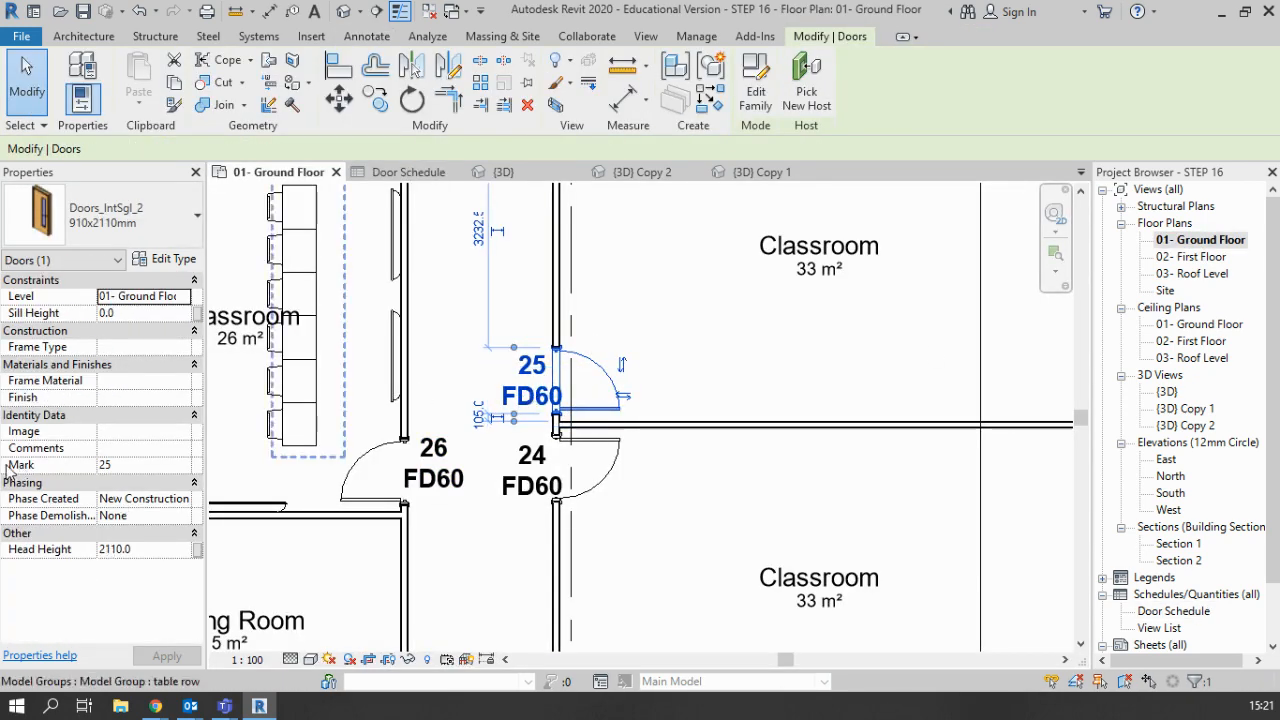
pyautogui.click(161, 262)
pyautogui.scroll(-10, 614, 420)
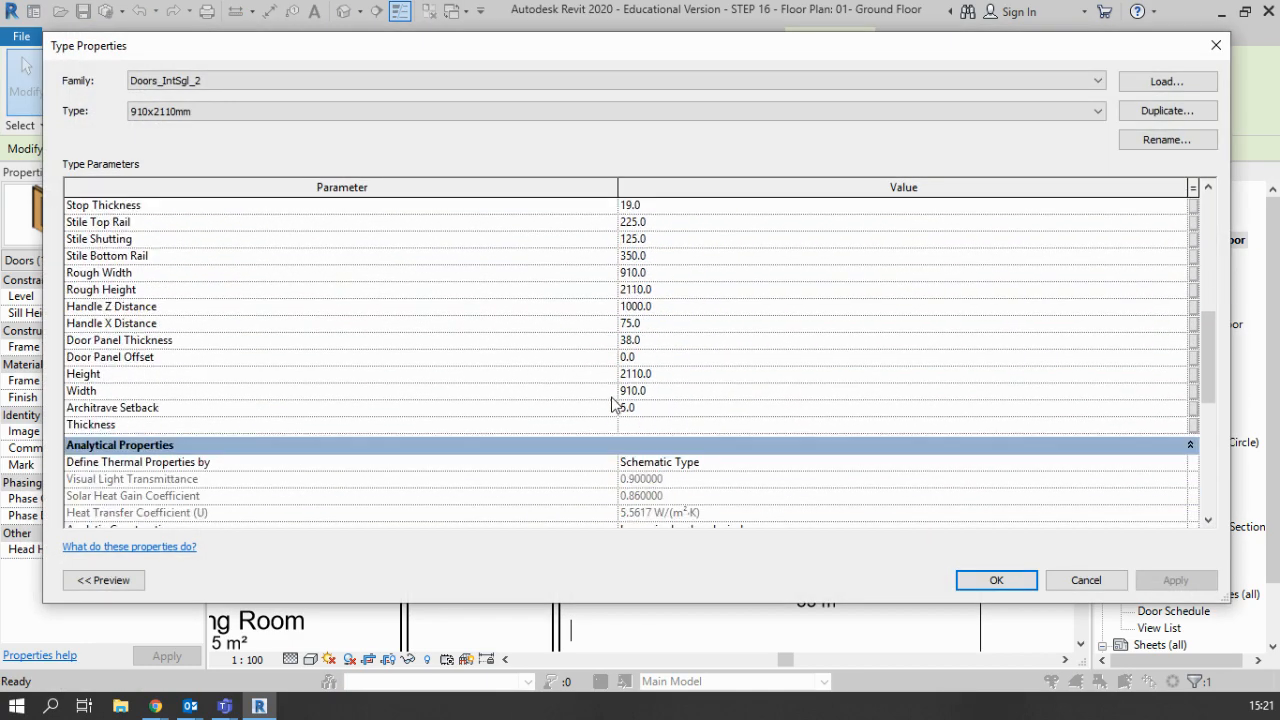
pyautogui.scroll(-7, 614, 405)
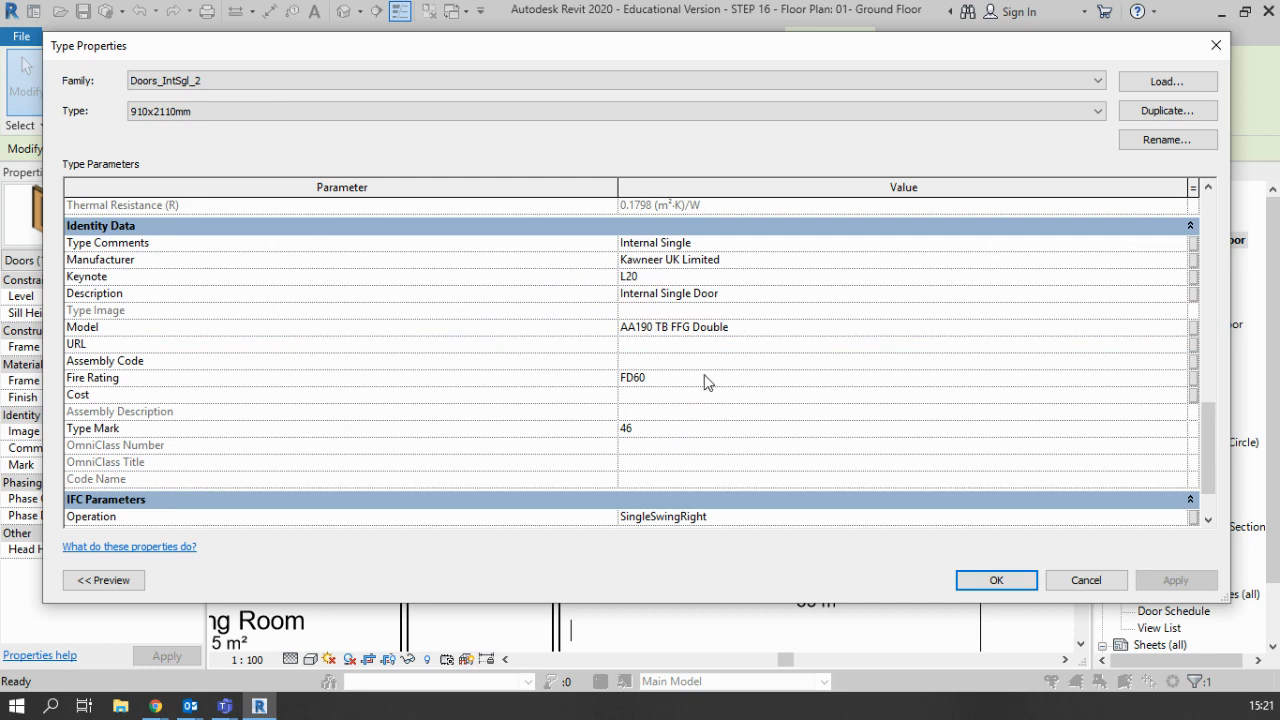
pyautogui.click(981, 584)
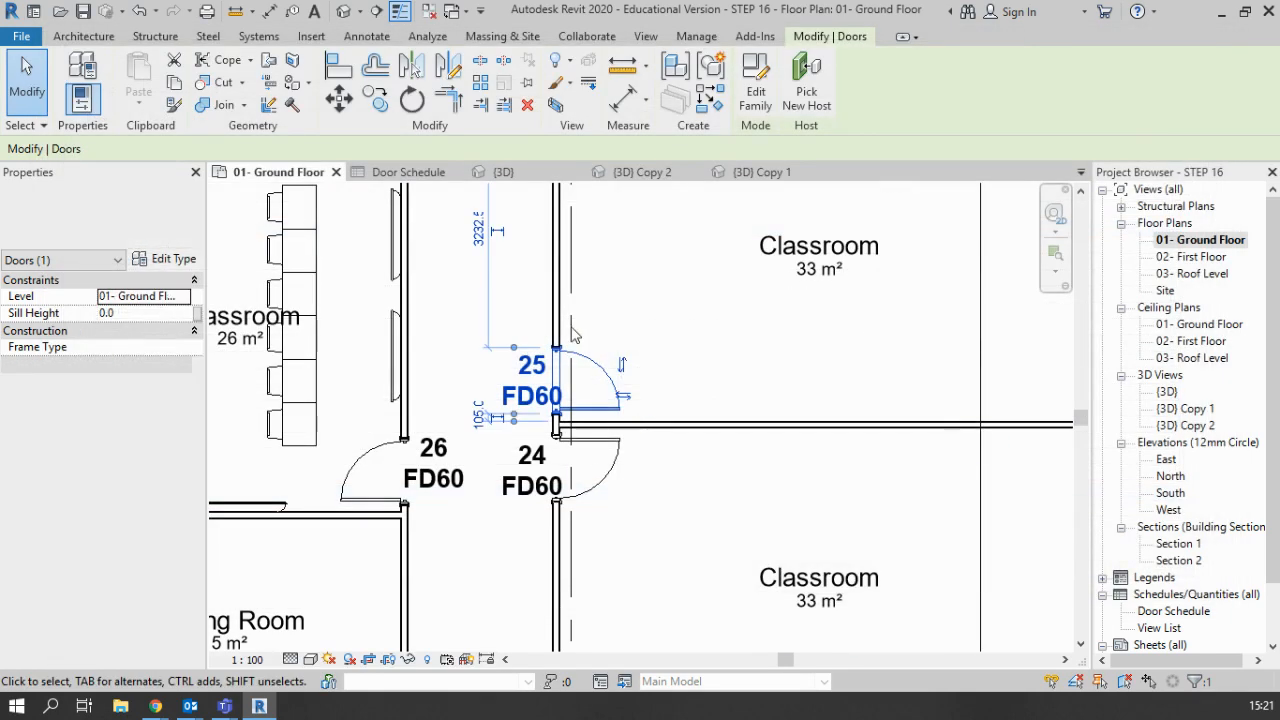
pyautogui.click(506, 577)
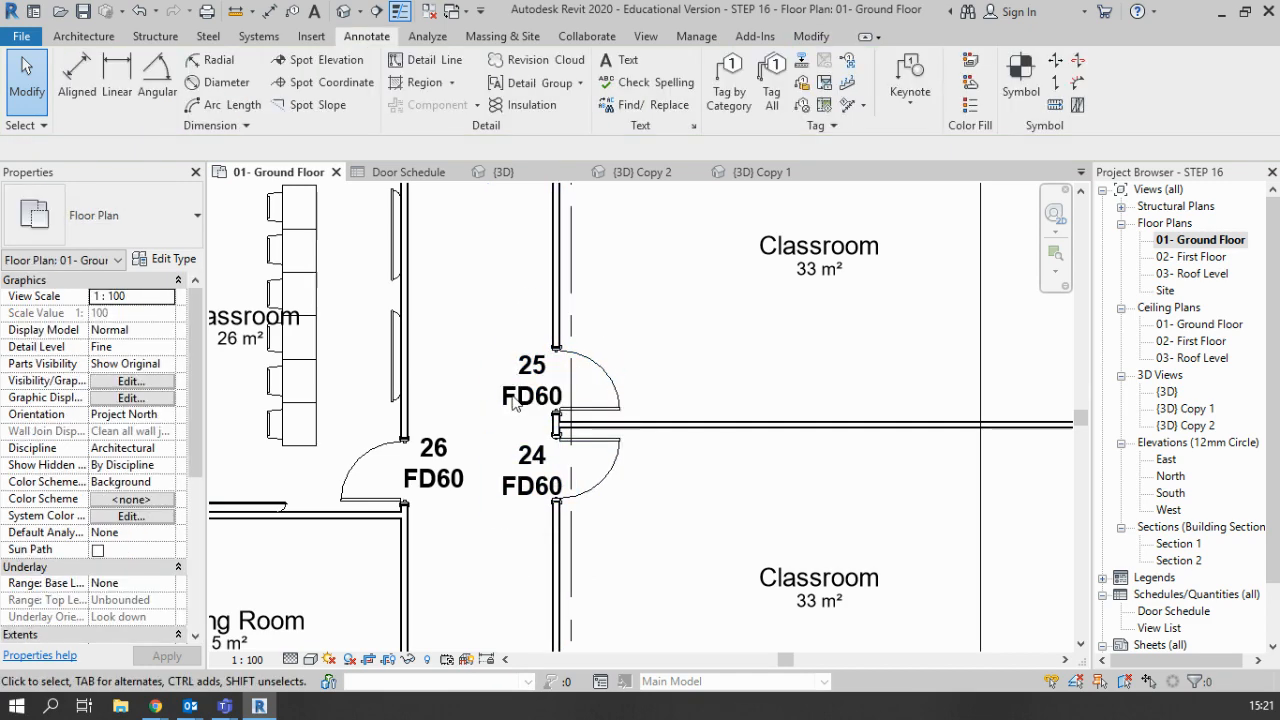
pyautogui.click(531, 472)
pyautogui.click(396, 484)
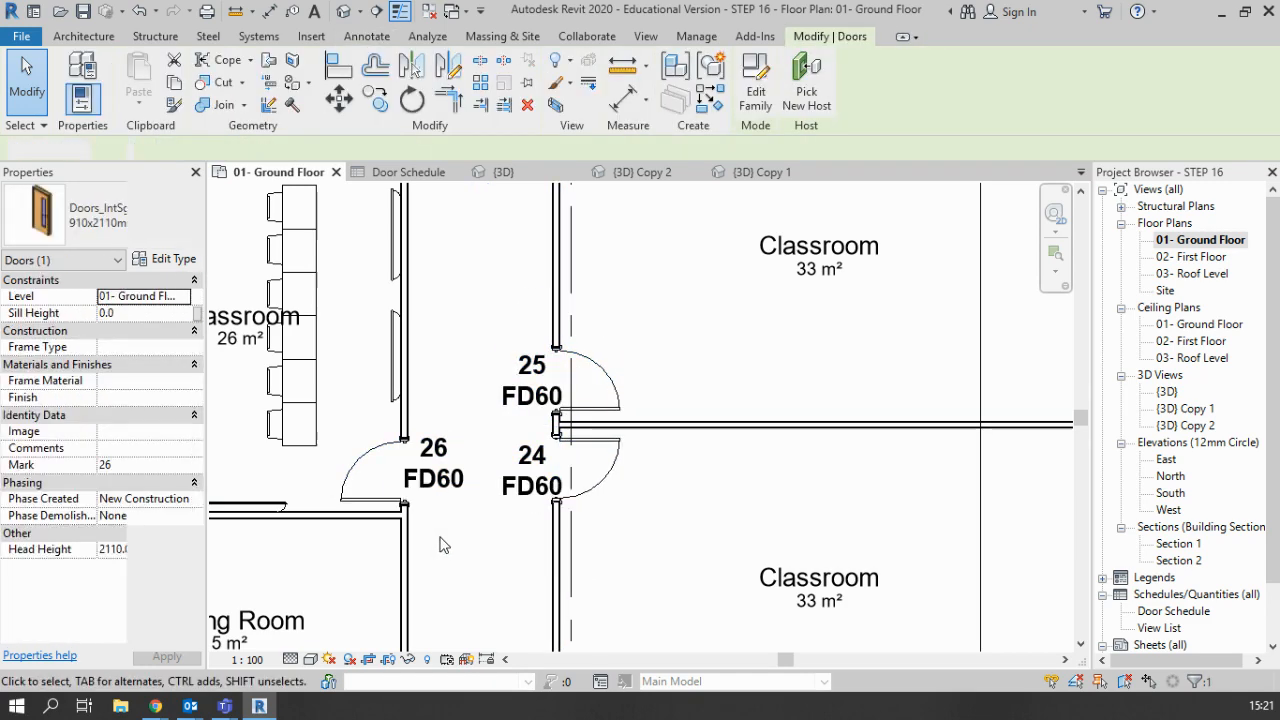
pyautogui.click(434, 527)
# Step: Set the Fire Rating to FD60 in the type properties of door 23, an asymmetric double-swing door
pyautogui.scroll(-4, 434, 527)
pyautogui.moveTo(447, 531); pyautogui.dragTo(489, 292, button='middle')
pyautogui.scroll(5, 506, 402)
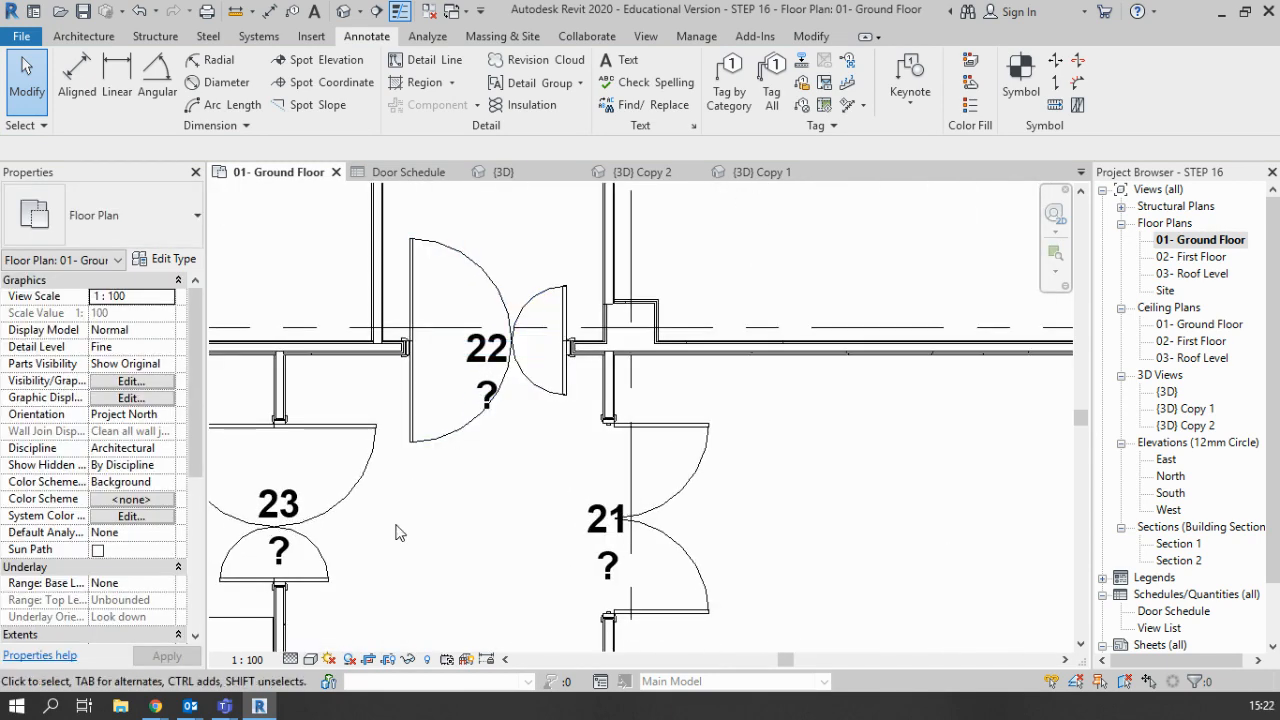
pyautogui.moveTo(400, 559); pyautogui.dragTo(505, 425, button='middle')
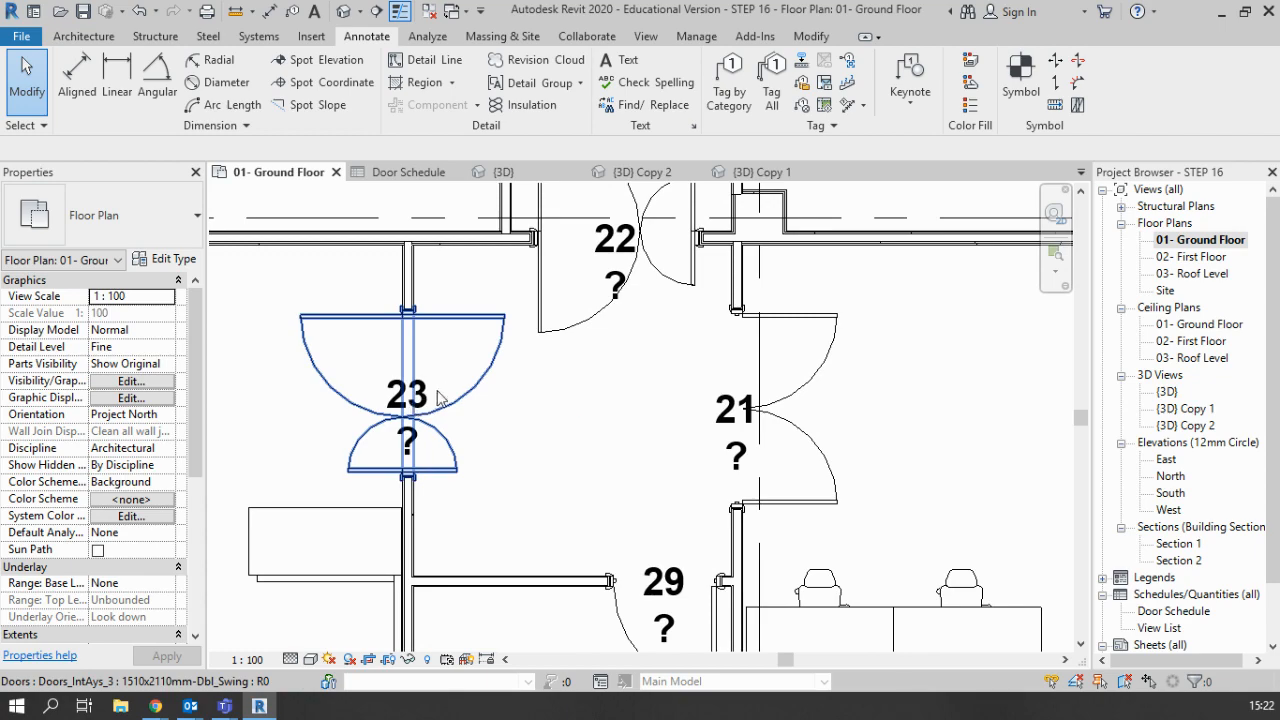
pyautogui.click(490, 330)
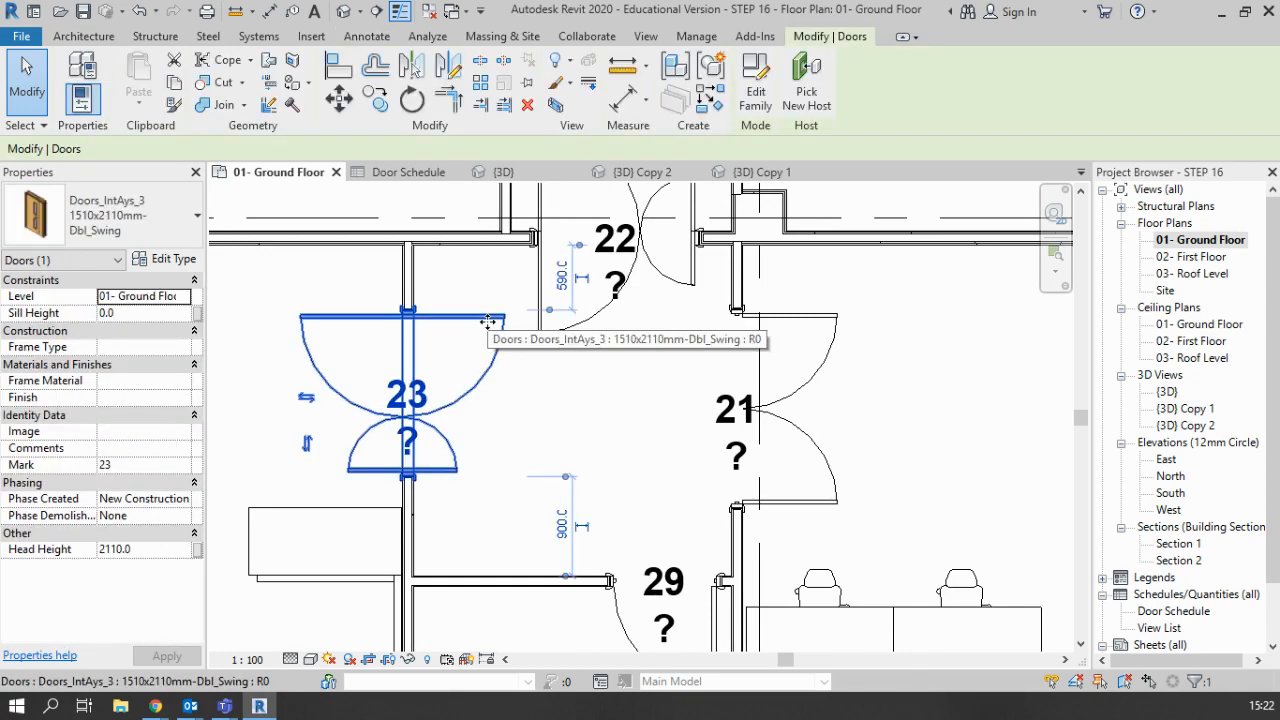
pyautogui.click(168, 259)
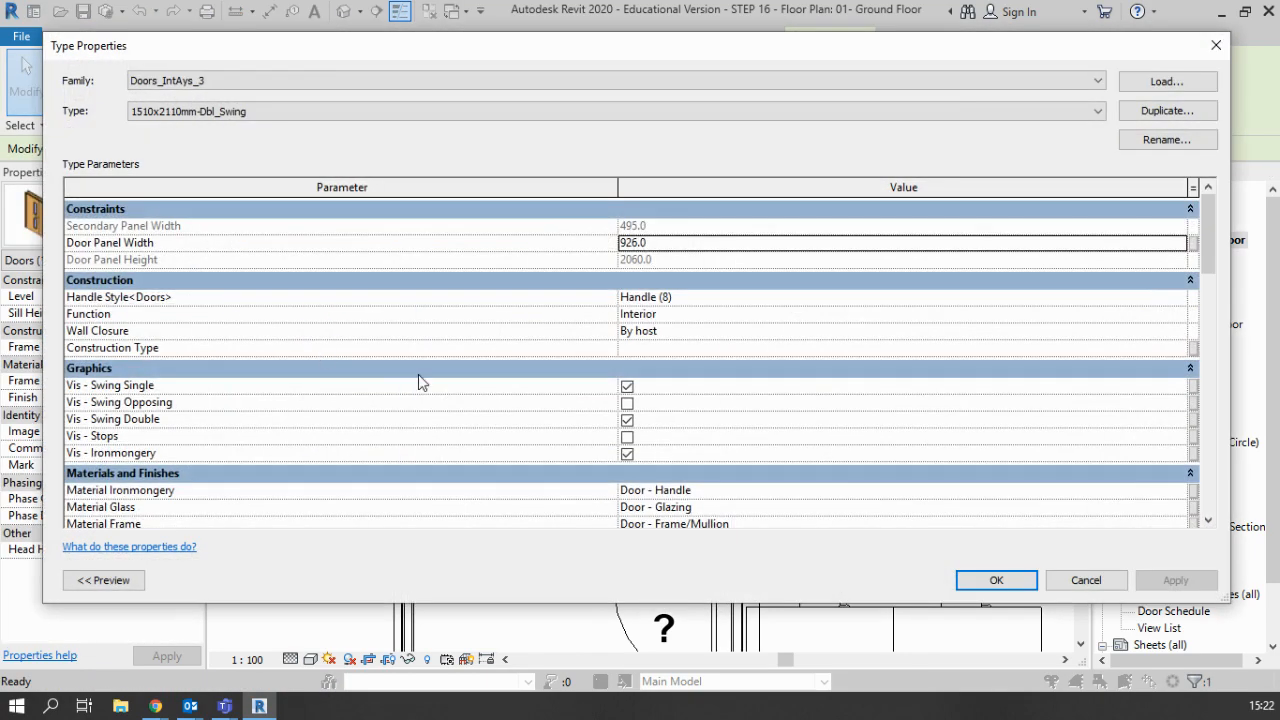
pyautogui.scroll(-10, 537, 463)
pyautogui.scroll(-4, 550, 456)
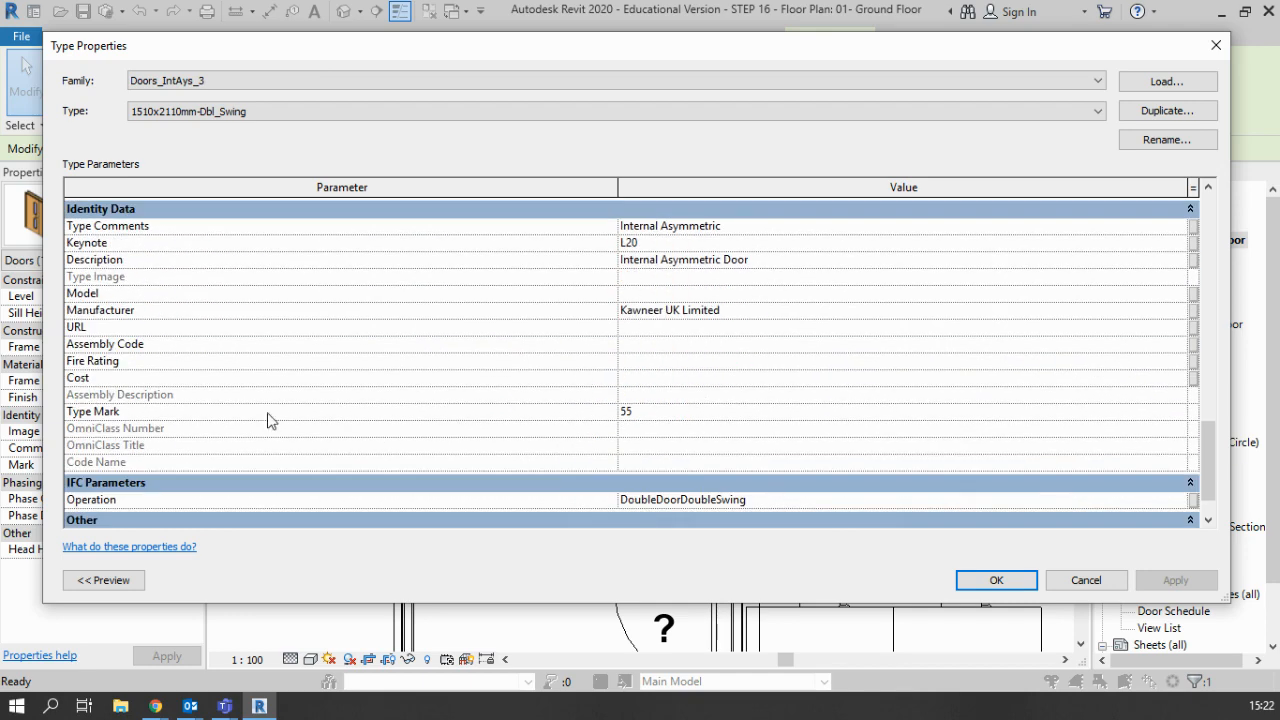
pyautogui.click(634, 361)
pyautogui.write('FD60')
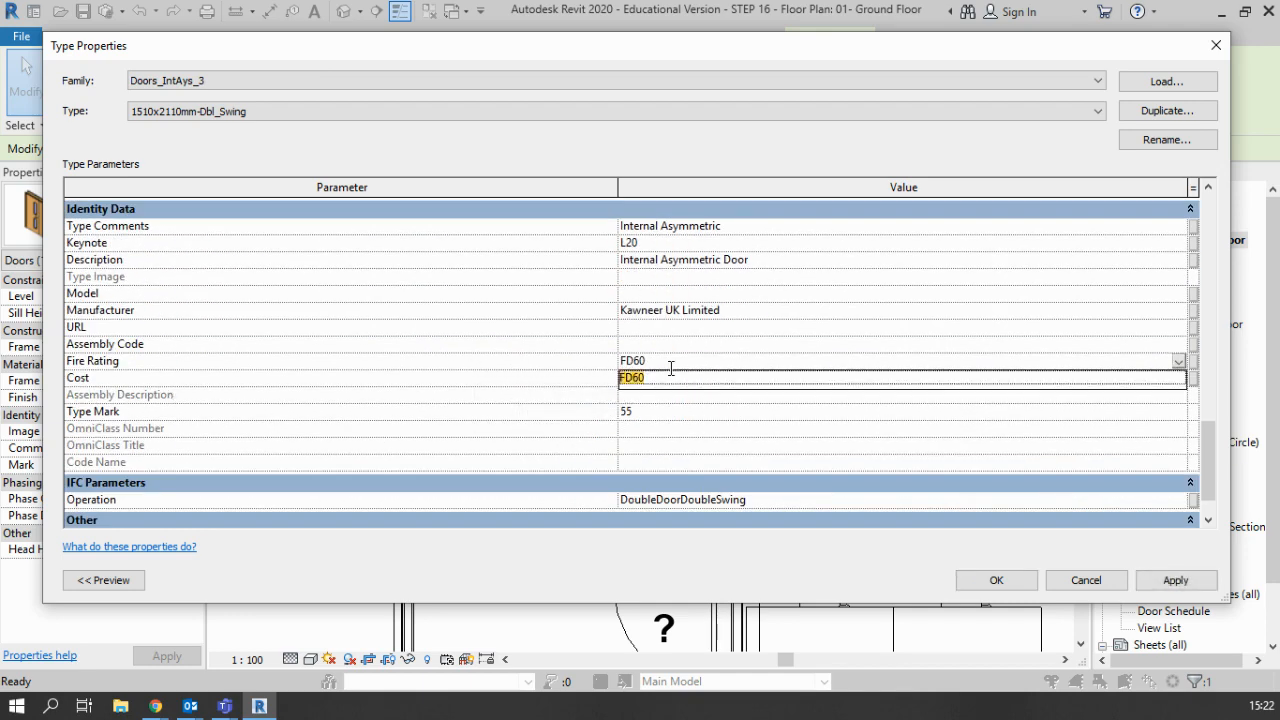
pyautogui.press('Return')
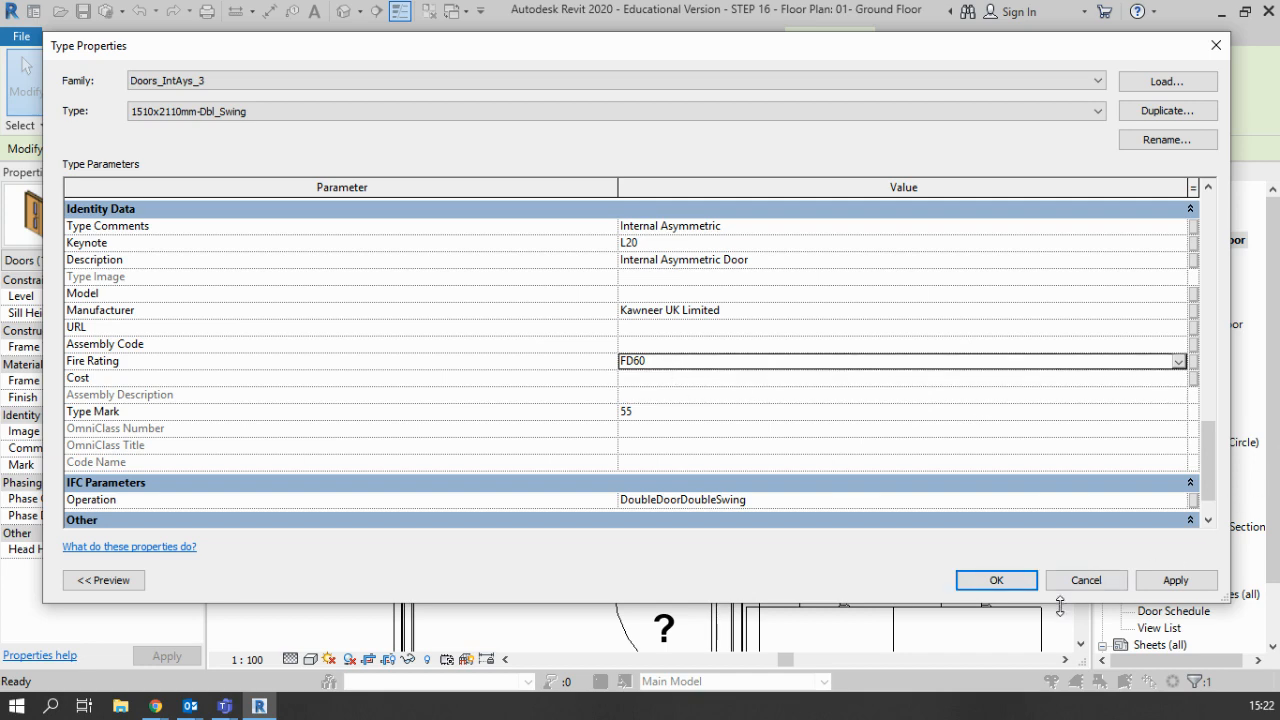
pyautogui.click(995, 580)
pyautogui.click(618, 404)
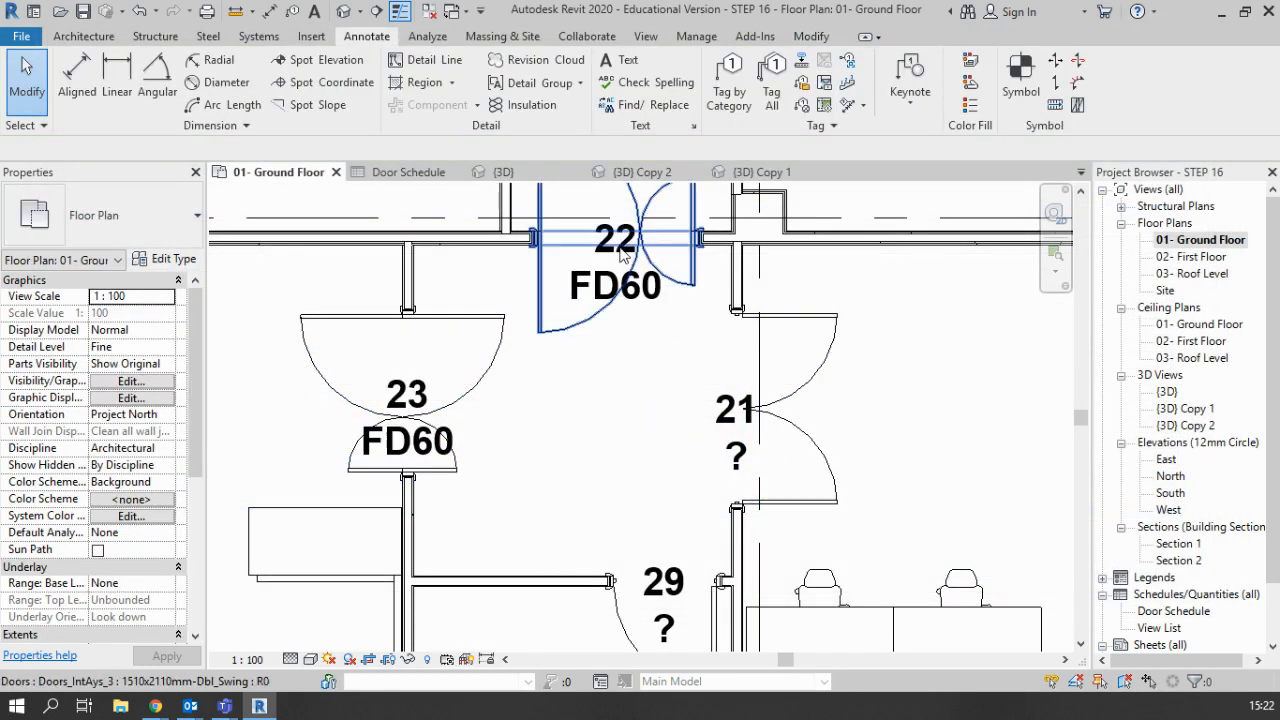
# Step: Move the tags of doors 3 and 4 near the Store into the corridor, clear of the walls
pyautogui.moveTo(616, 222); pyautogui.dragTo(615, 292, button='middle')
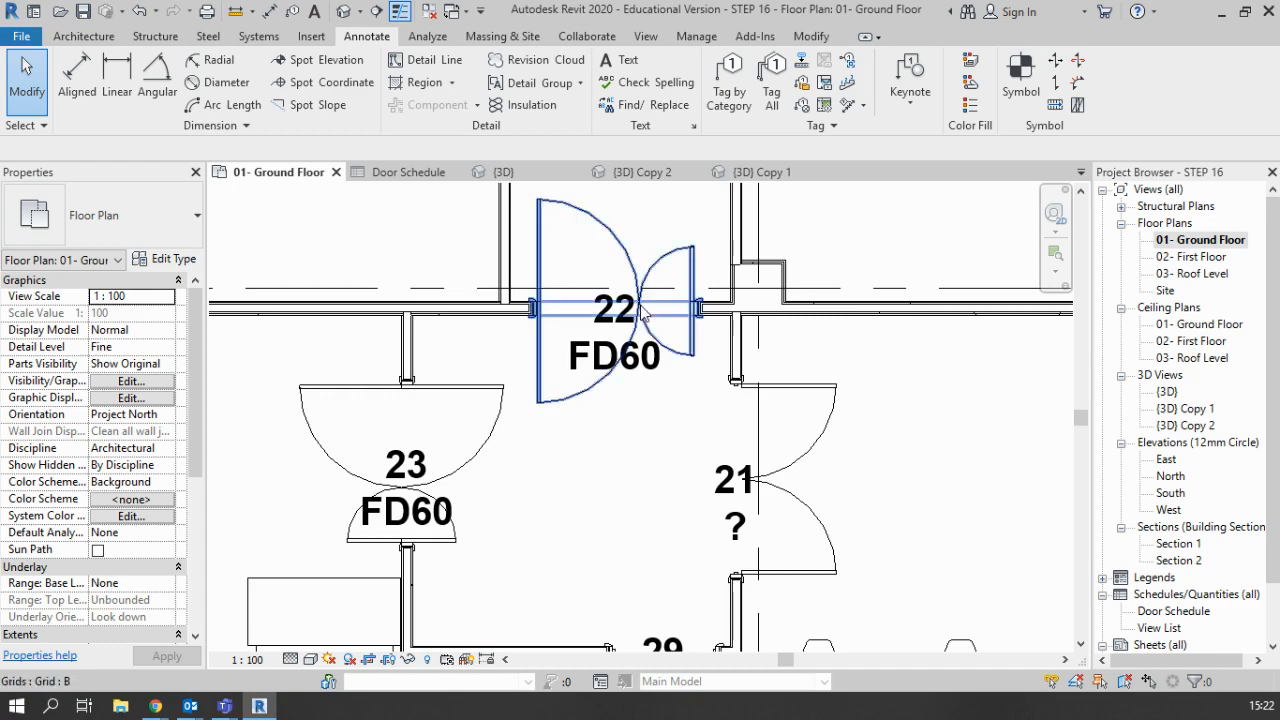
pyautogui.scroll(-1, 724, 558)
pyautogui.moveTo(724, 558); pyautogui.dragTo(720, 441, button='middle')
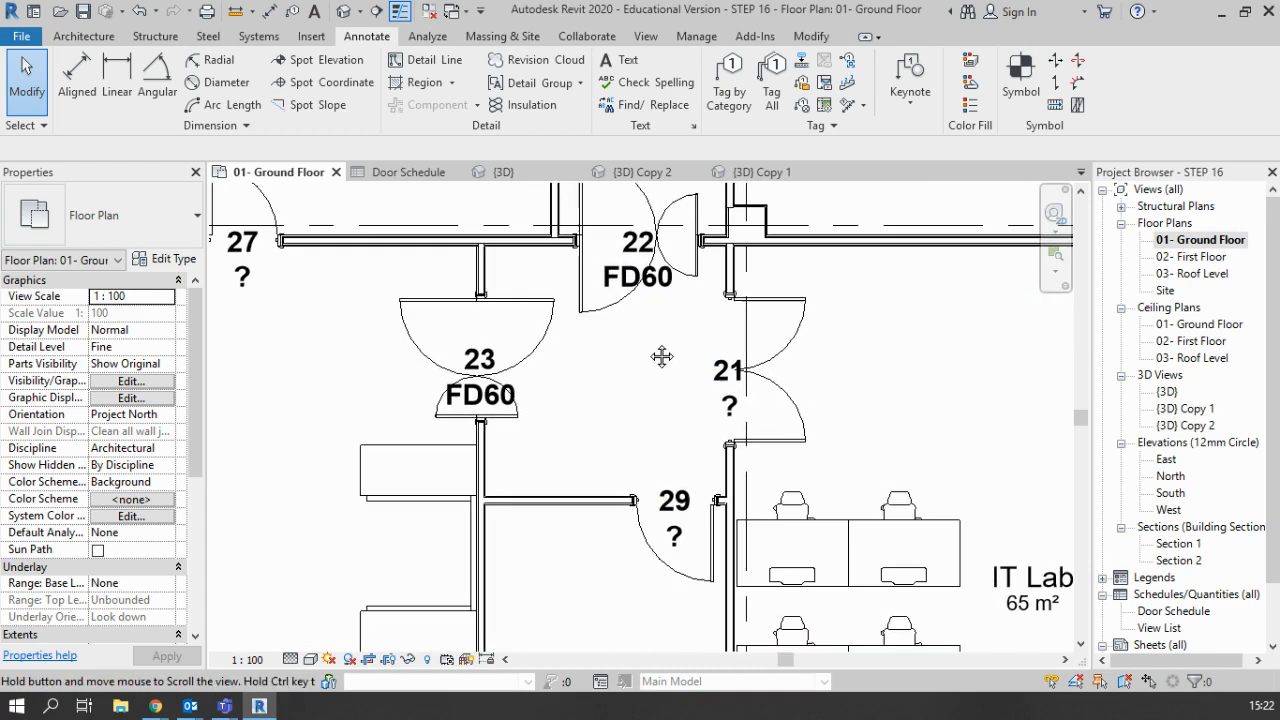
pyautogui.scroll(-2, 677, 514)
pyautogui.moveTo(545, 416); pyautogui.dragTo(691, 641, button='middle')
pyautogui.scroll(2, 309, 571)
pyautogui.scroll(1, 309, 577)
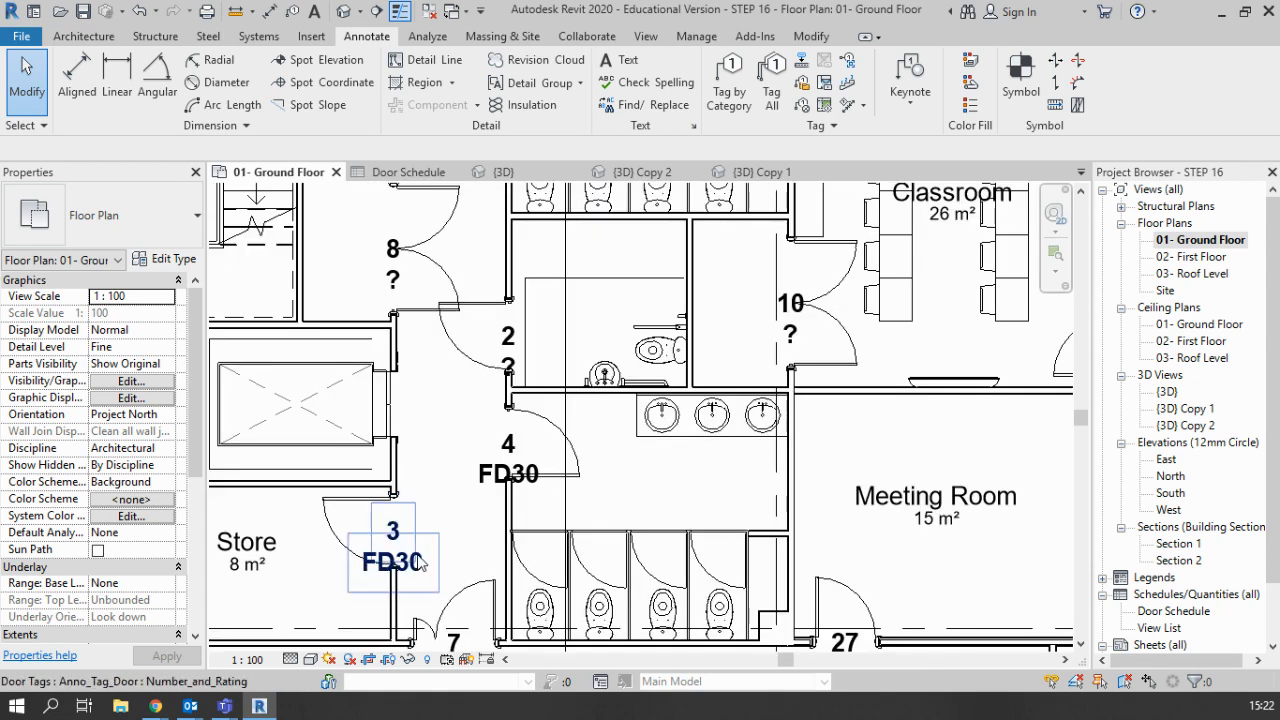
pyautogui.click(418, 560)
pyautogui.moveTo(414, 566); pyautogui.dragTo(430, 550)
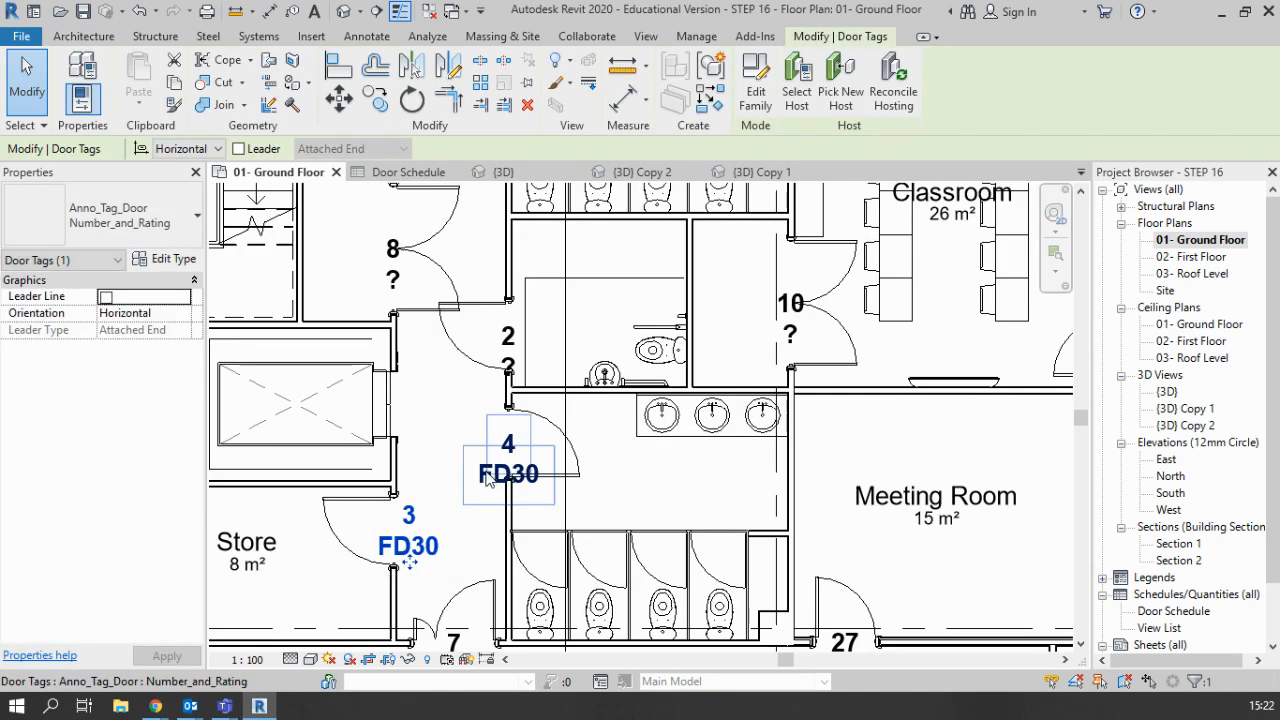
pyautogui.moveTo(484, 471); pyautogui.dragTo(470, 452)
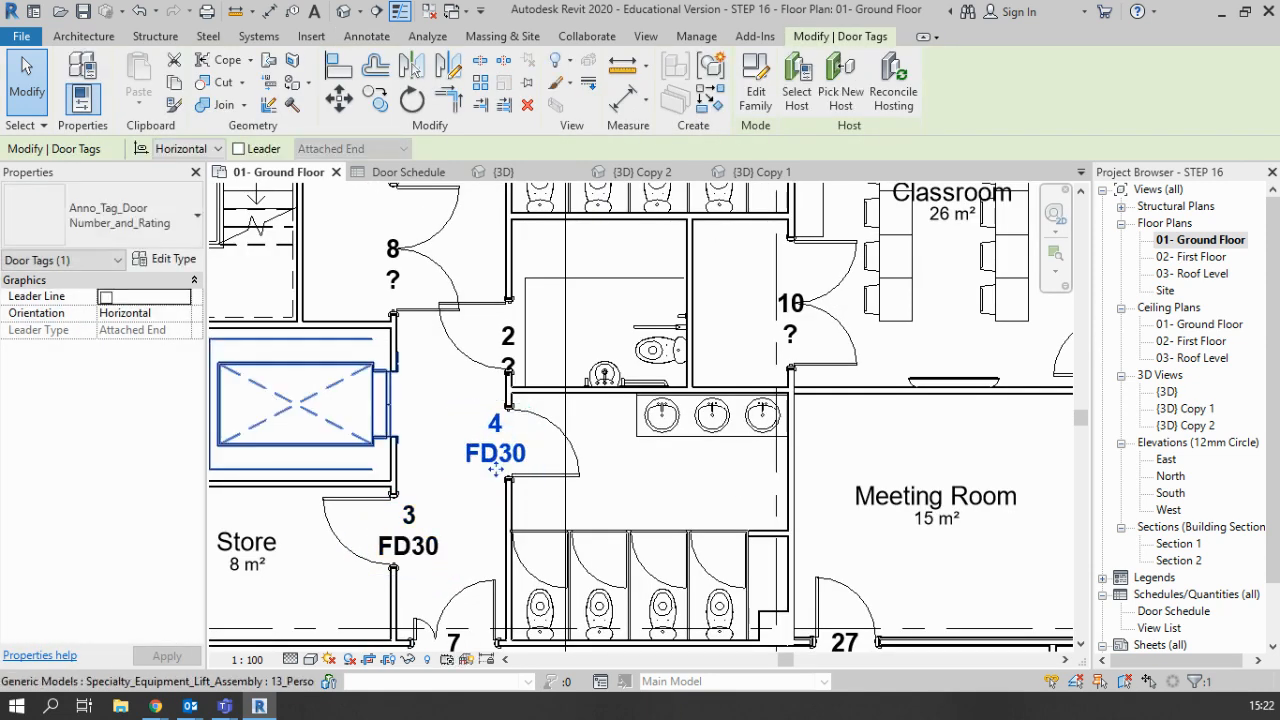
# Step: Nudge door 4's tag slightly while trying the Boxed type, and switch it back to Number_and_Rating
pyautogui.click(163, 210)
pyautogui.click(110, 307)
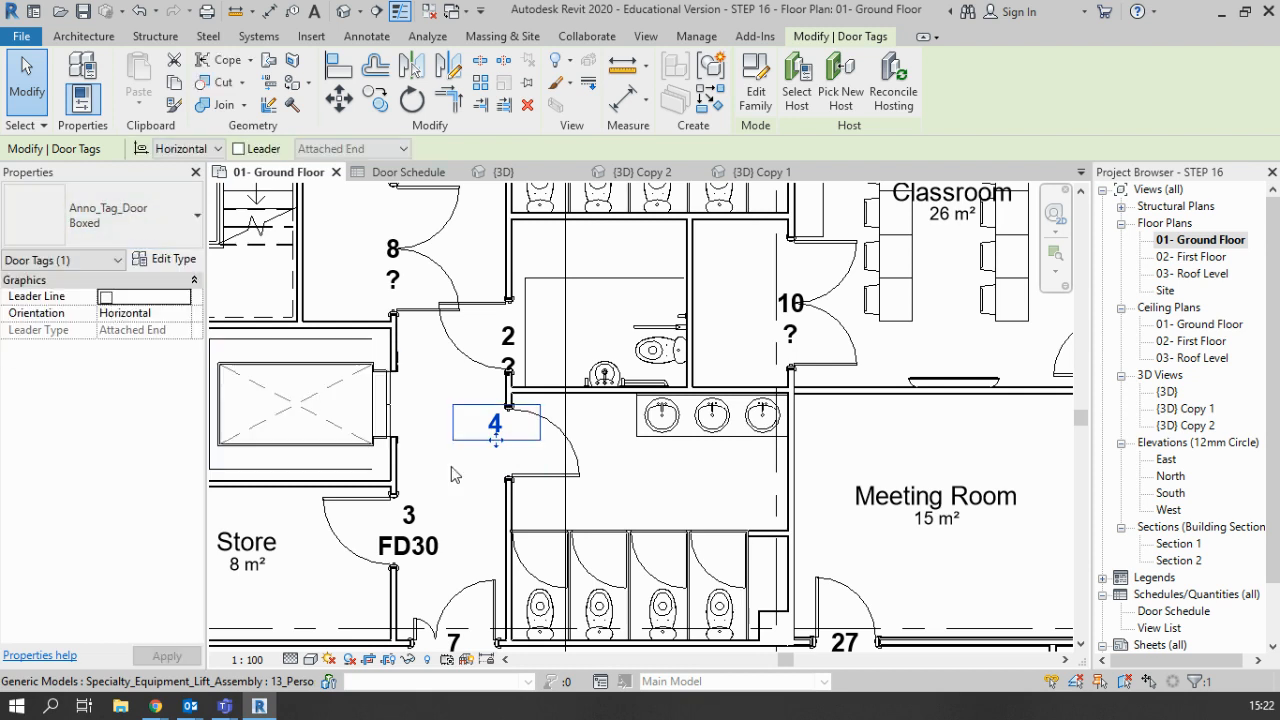
pyautogui.moveTo(497, 441); pyautogui.dragTo(490, 463)
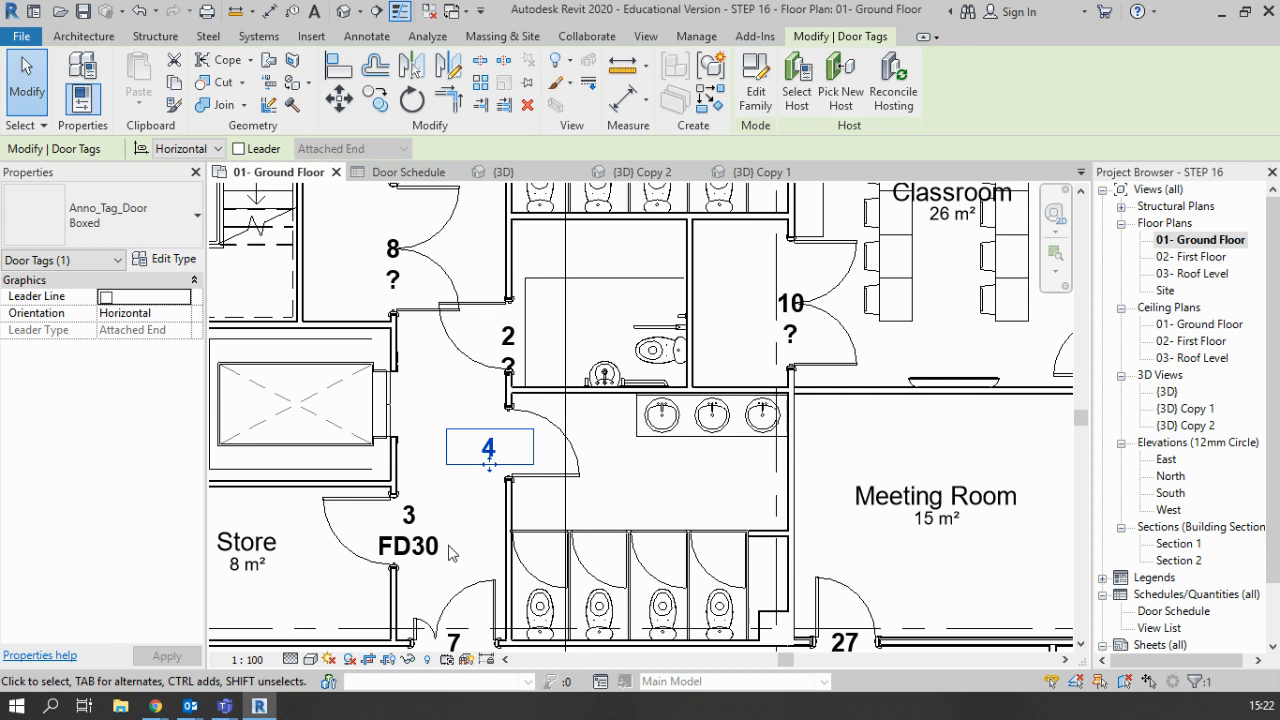
pyautogui.click(118, 240)
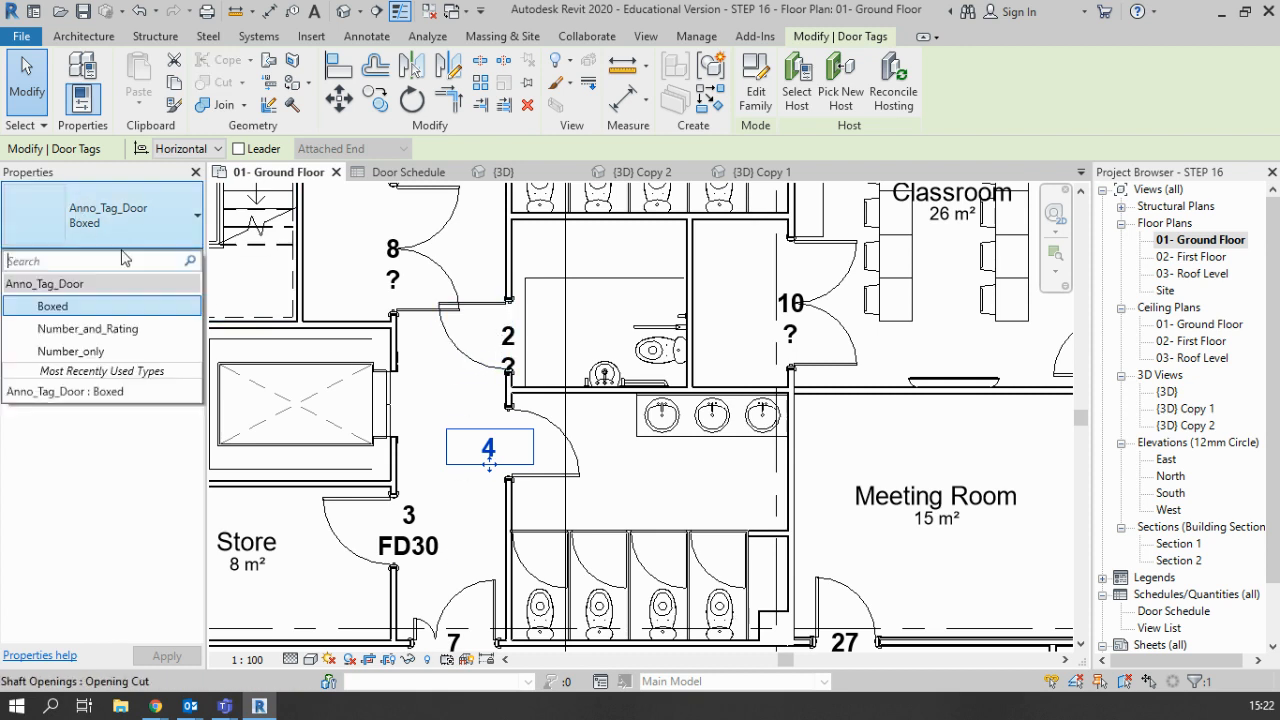
pyautogui.click(124, 330)
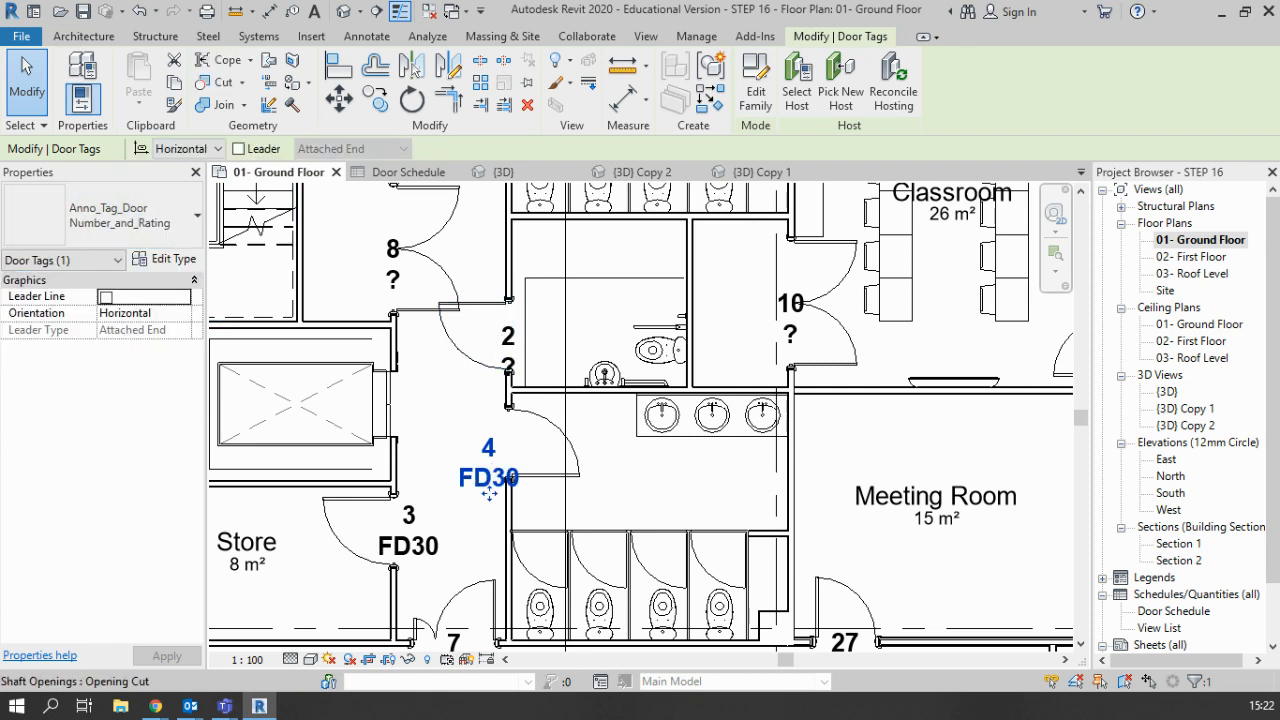